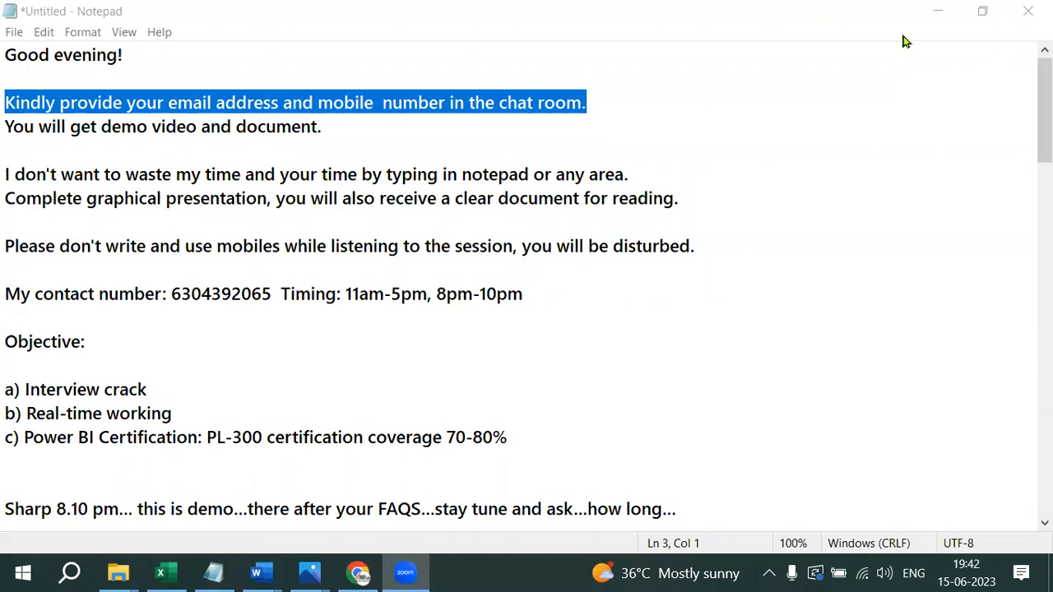
- Add the heading "Objective:" below the "From tomorrow...we start from Basics..." line in the Notepad notes
{"action": "left_click", "coordinate": [934, 15]}
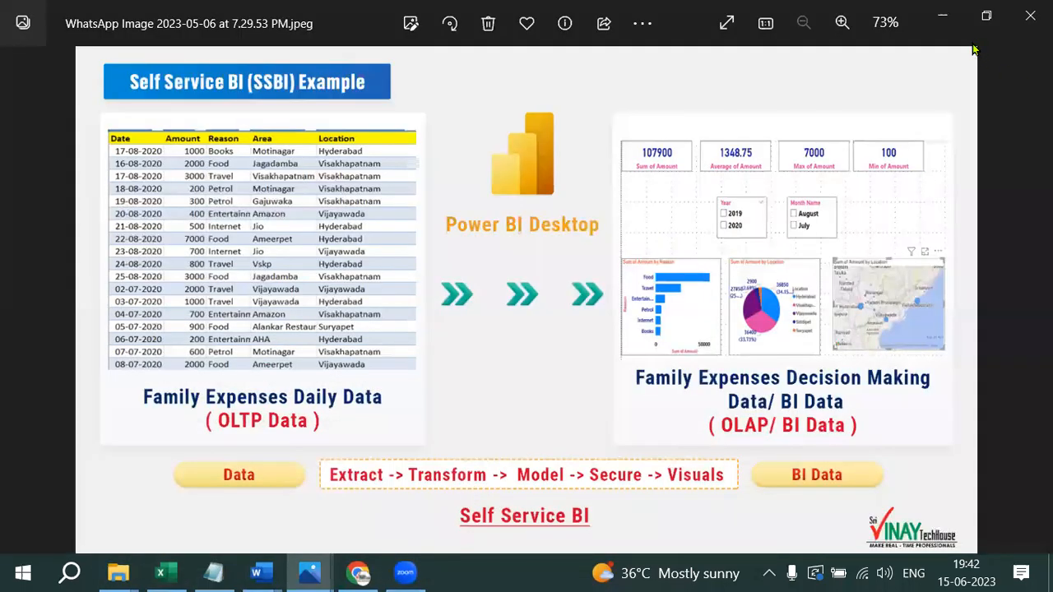
{"action": "left_click", "coordinate": [213, 572]}
{"action": "scroll", "coordinate": [587, 429], "scroll_direction": "down", "scroll_amount": 20}
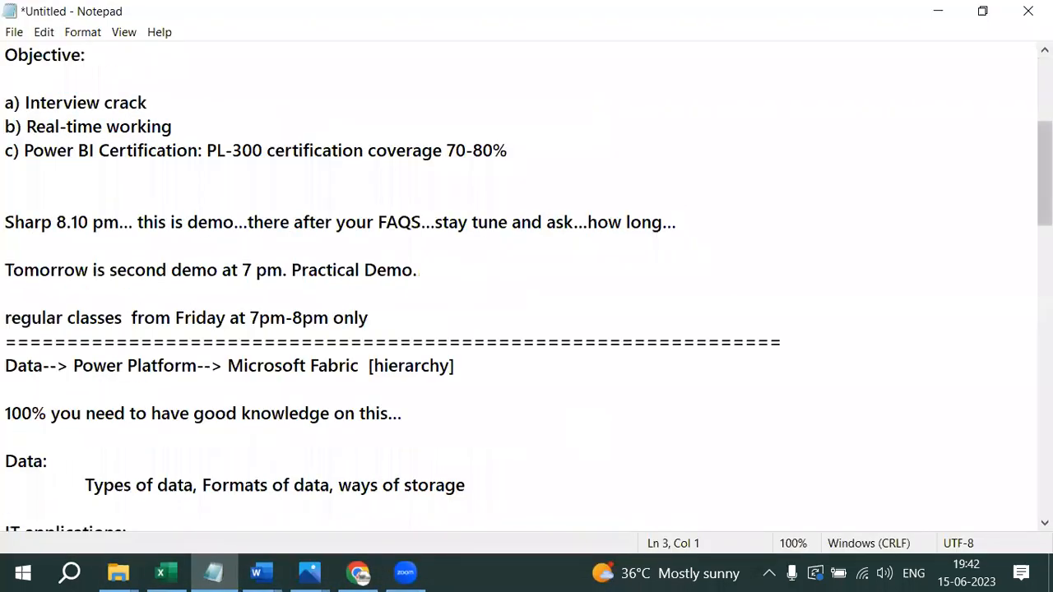
{"action": "left_click", "coordinate": [80, 161]}
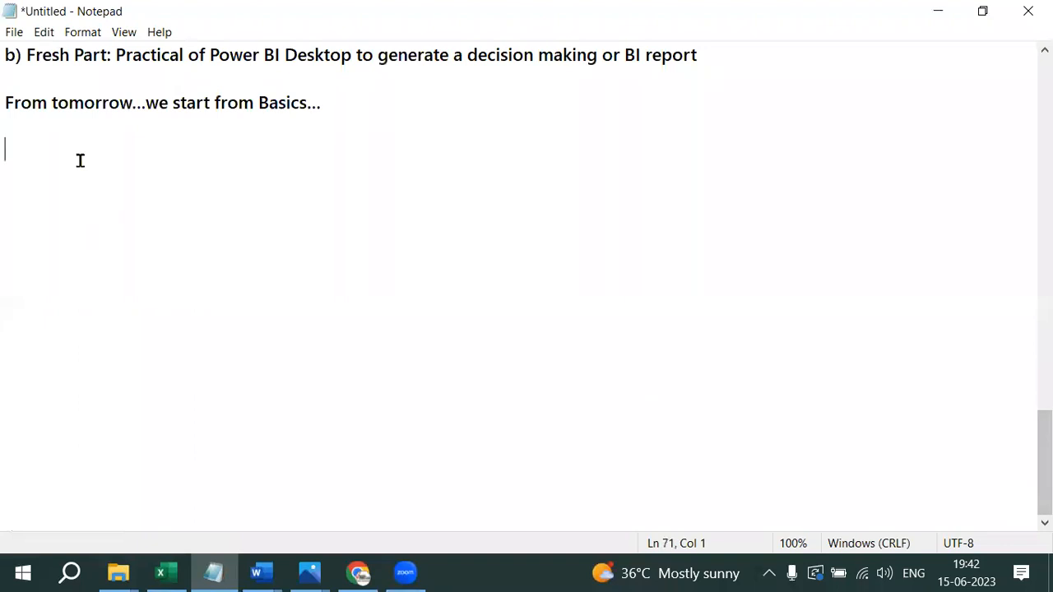
{"action": "key", "text": "Return"}
{"action": "type", "text": "Objective:"}
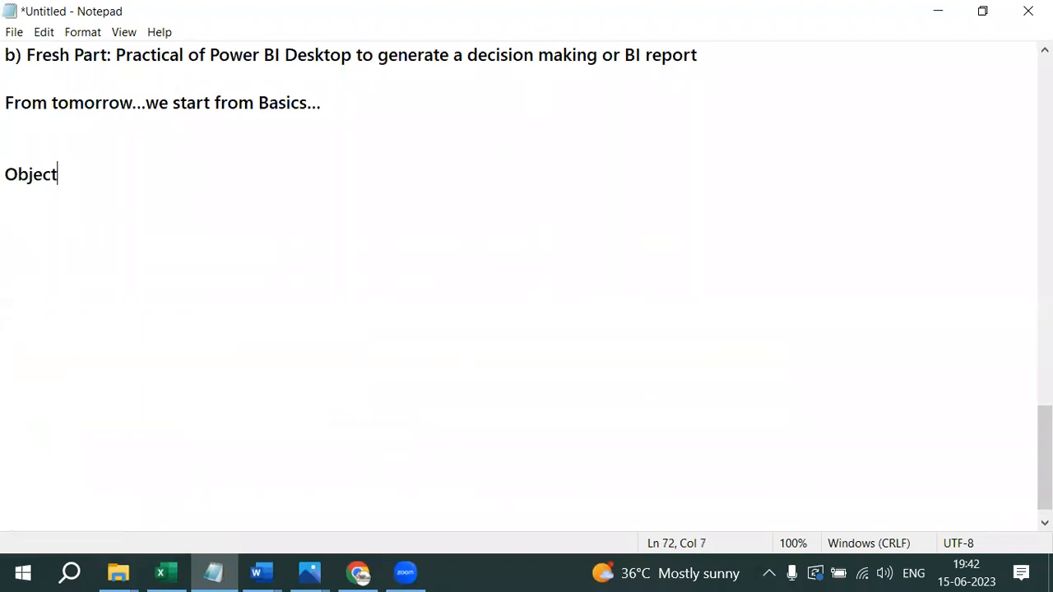
{"action": "key", "text": "Return"}
{"action": "key", "text": "Return"}
- Write the objective line "My family data-> Power BI Desktop--> BI Data" under the Objective heading
{"action": "type", "text": "No"}
{"action": "key", "text": "BackSpace"}
{"action": "key", "text": "BackSpace"}
{"action": "type", "text": "My "}
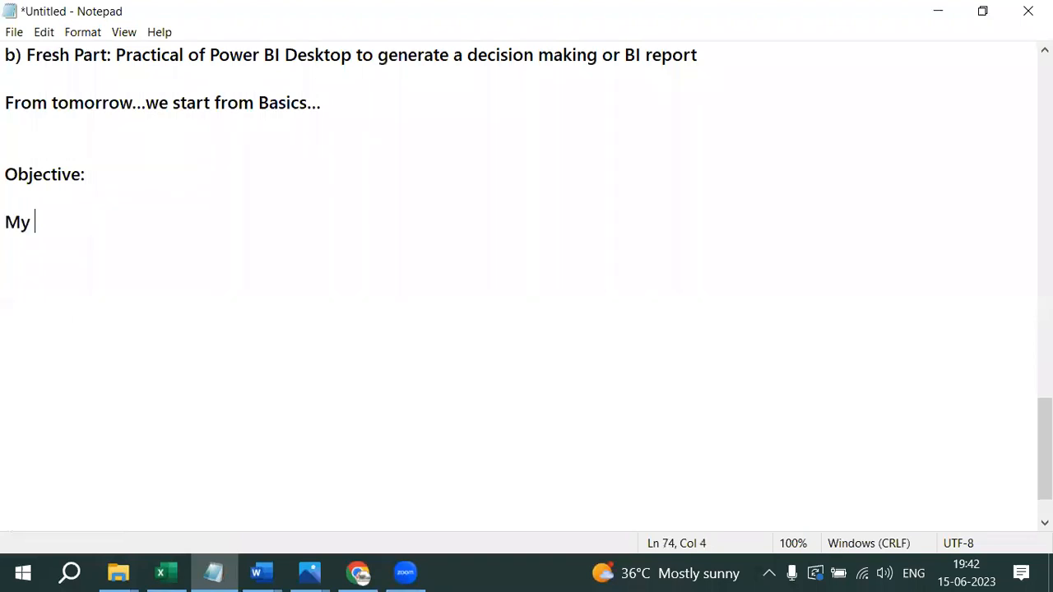
{"action": "type", "text": "family data"}
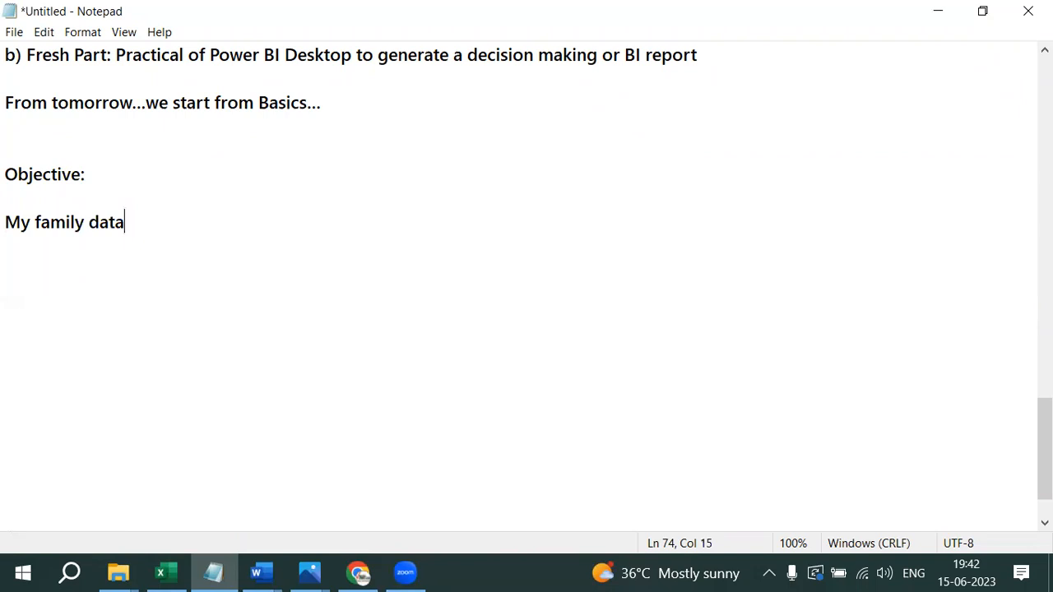
{"action": "type", "text": "-> Power BI Dessktop--> B"}
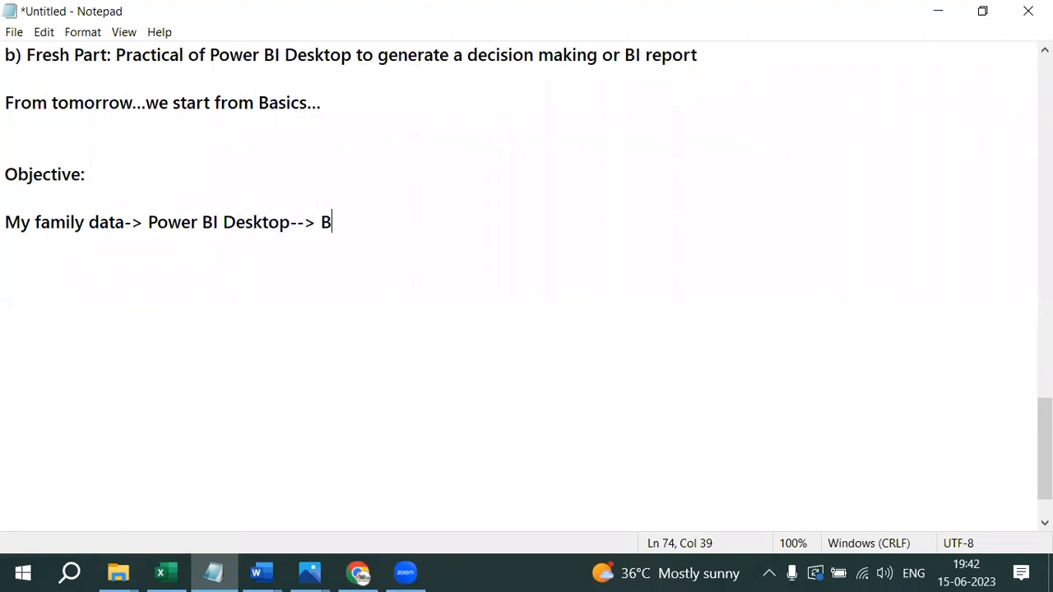
{"action": "type", "text": "I Data"}
{"action": "key", "text": "Return"}
{"action": "key", "text": "Return"}
- Add a "Desktop:" heading with the indented definition "Graphical presentation and operational area"
{"action": "type", "text": "Des"}
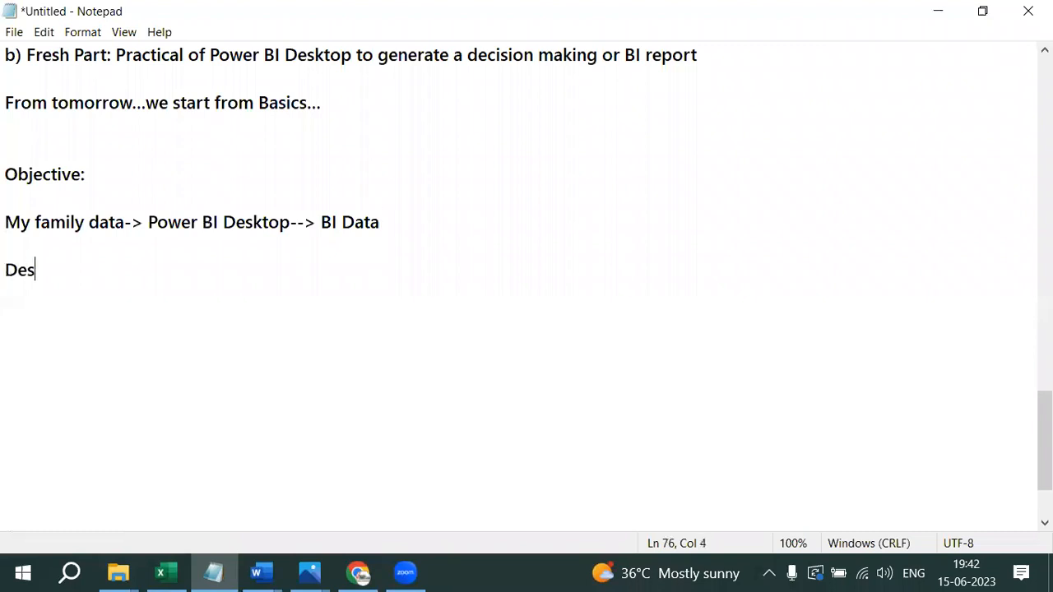
{"action": "type", "text": "ktop:"}
{"action": "key", "text": "Return"}
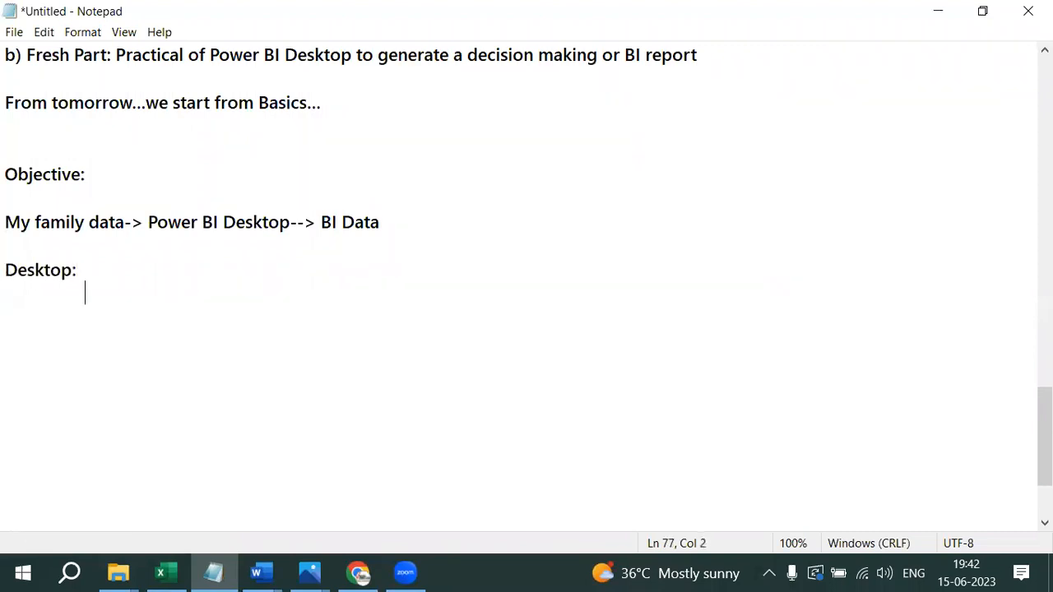
{"action": "type", "text": "Graphical presentat"}
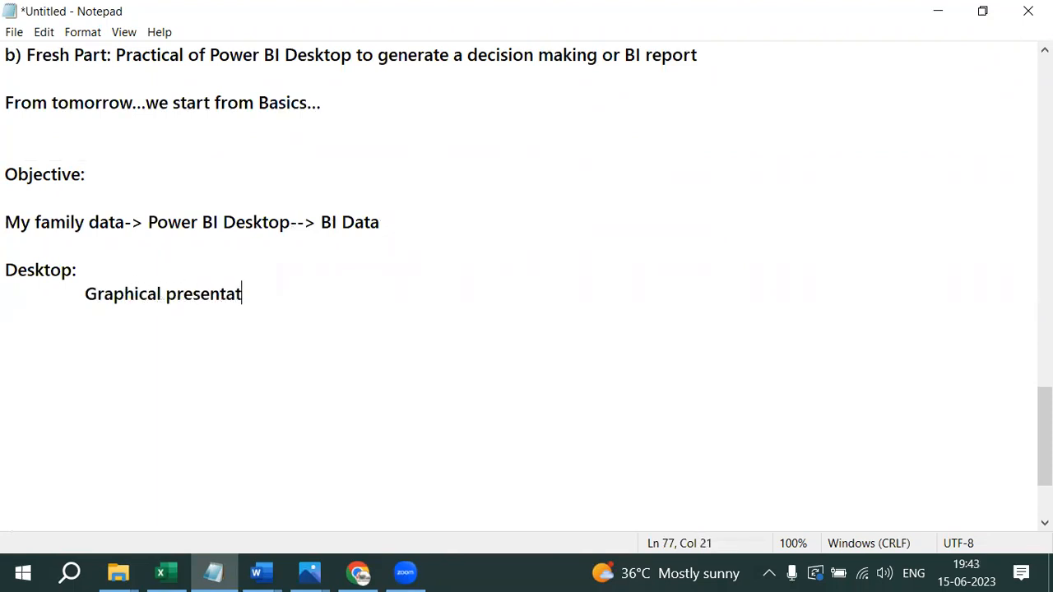
{"action": "type", "text": "ion and operations"}
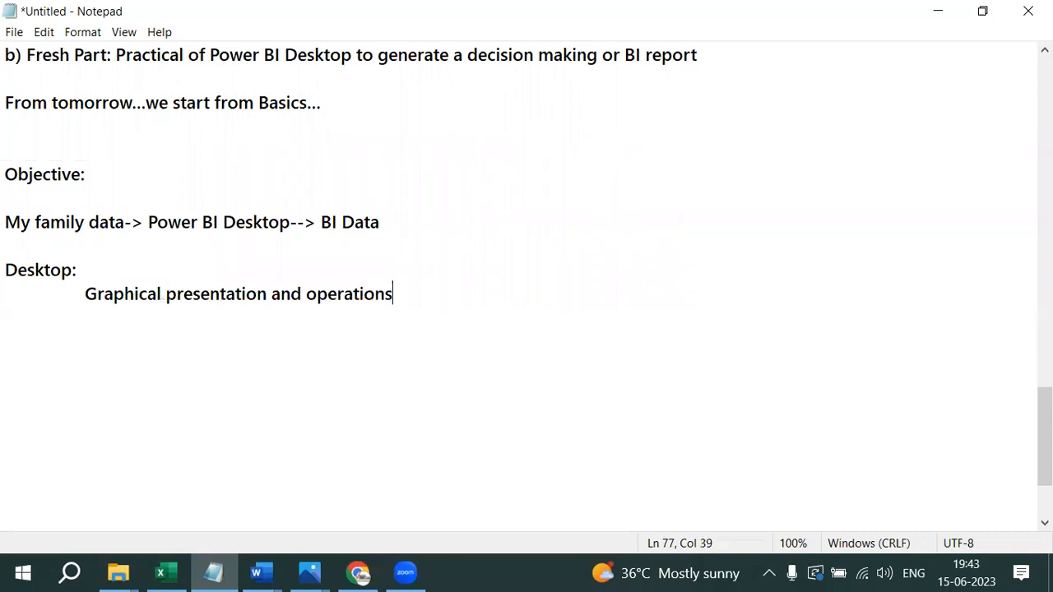
{"action": "key", "text": "BackSpace"}
{"action": "type", "text": "al area"}
{"action": "key", "text": "Return"}
- Add a "Power BI Desktop:" heading with the indented definition "Power BI operations graphical and presentation area"
{"action": "type", "text": "Powe"}
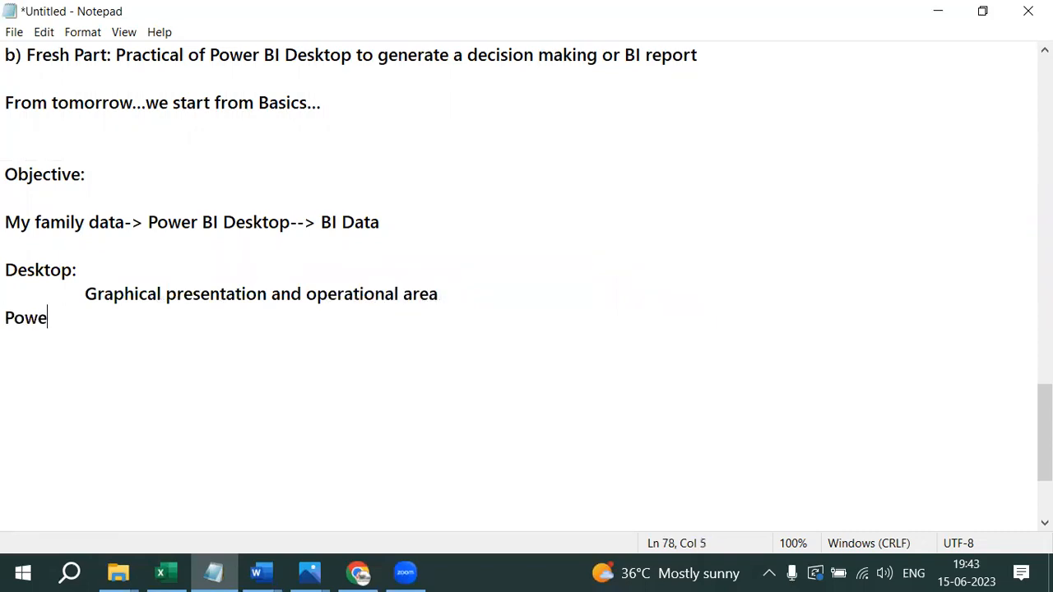
{"action": "type", "text": "r BI Desktop:"}
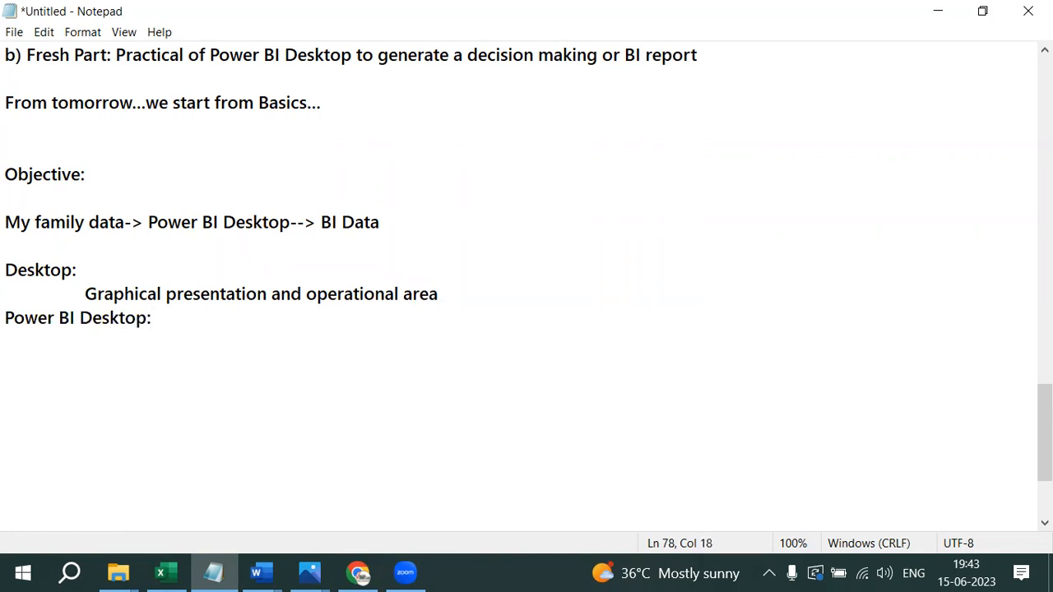
{"action": "key", "text": "Return"}
{"action": "type", "text": "Power BI operations graphica"}
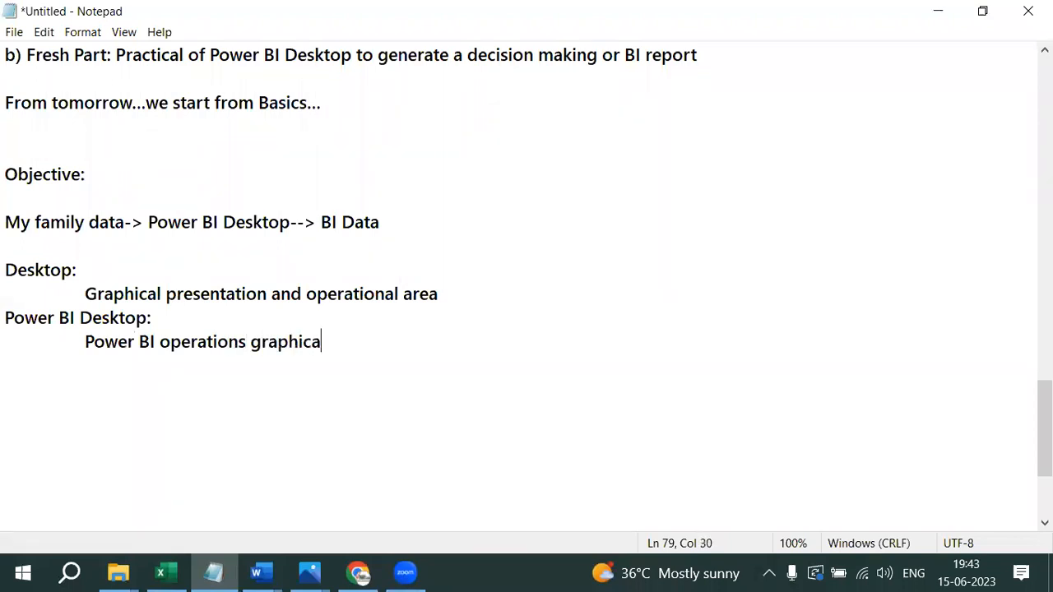
{"action": "type", "text": "l and presn"}
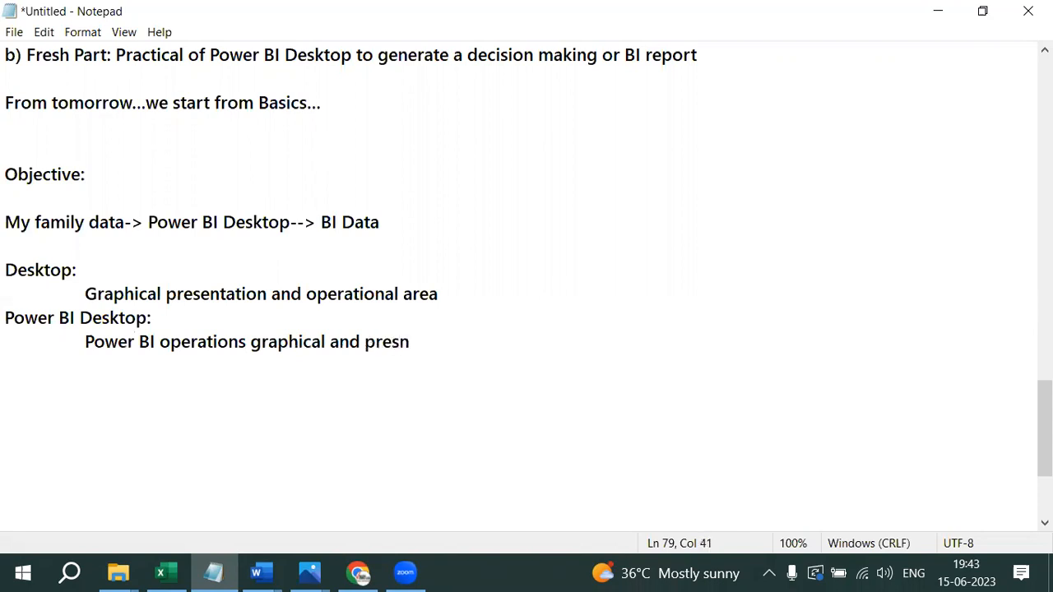
{"action": "key", "text": "BackSpace"}
{"action": "type", "text": "entation are"}
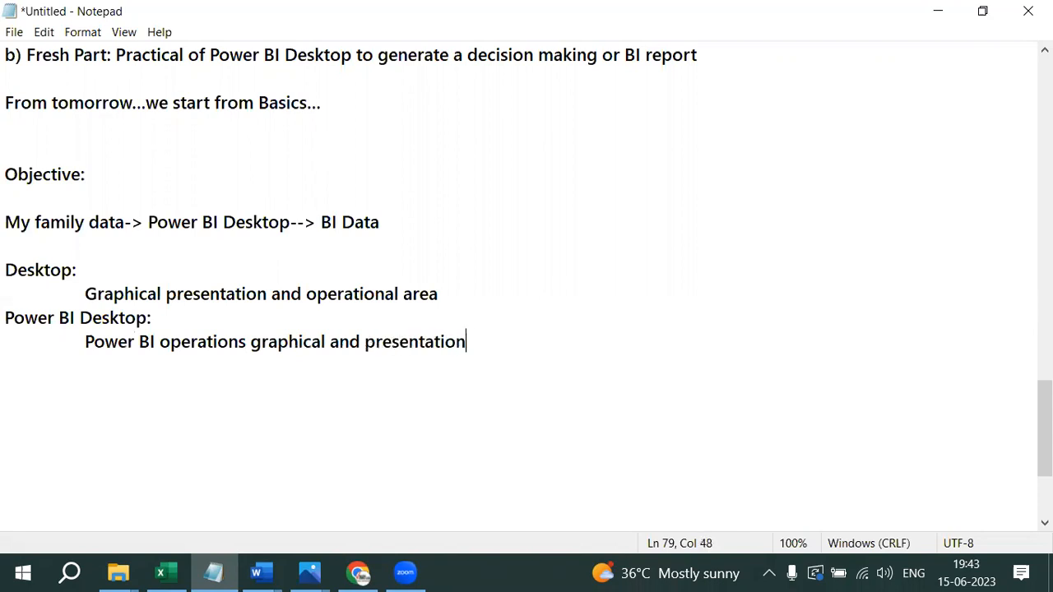
{"action": "type", "text": "a"}
{"action": "key", "text": "Return"}
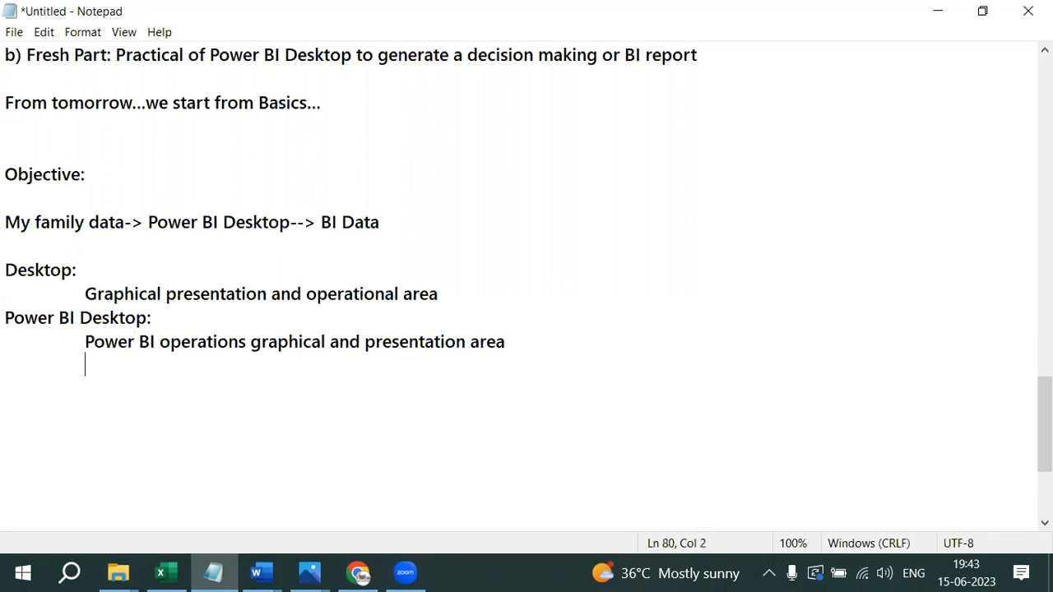
- Insert a blank line before and after the "Power BI Desktop:" heading
{"action": "left_click", "coordinate": [533, 289]}
{"action": "key", "text": "Return"}
{"action": "left_click", "coordinate": [448, 342]}
{"action": "key", "text": "Return"}
- Write "Input to PBI Desktop: Data" on an indented line below the Power BI Desktop definition
{"action": "left_click", "coordinate": [567, 385]}
{"action": "key", "text": "Return"}
{"action": "type", "text": "Input"}
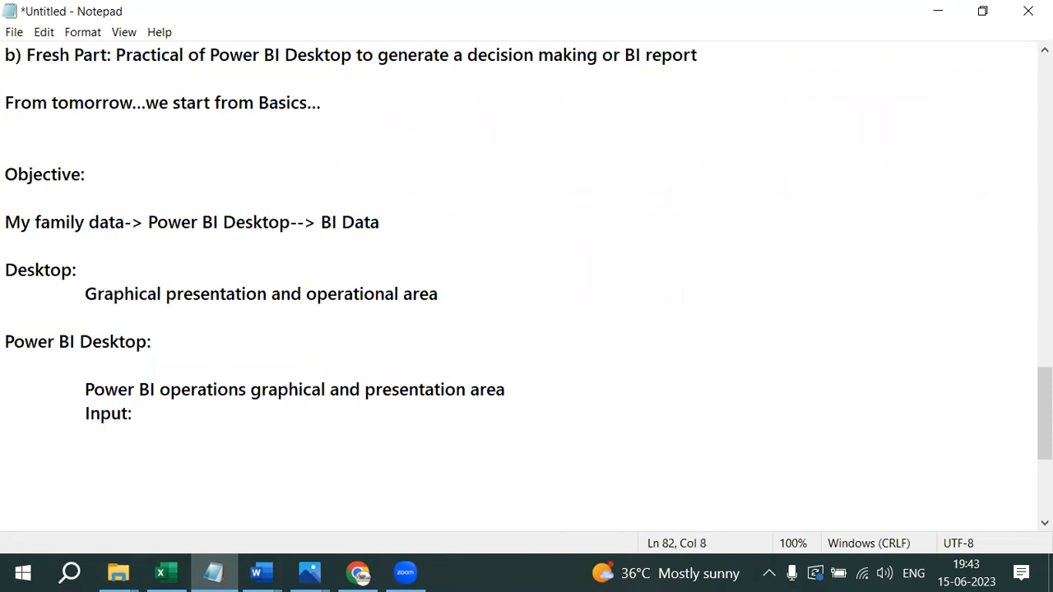
{"action": "type", "text": " to PBU"}
{"action": "key", "text": "BackSpace"}
{"action": "type", "text": "I Desktop:"}
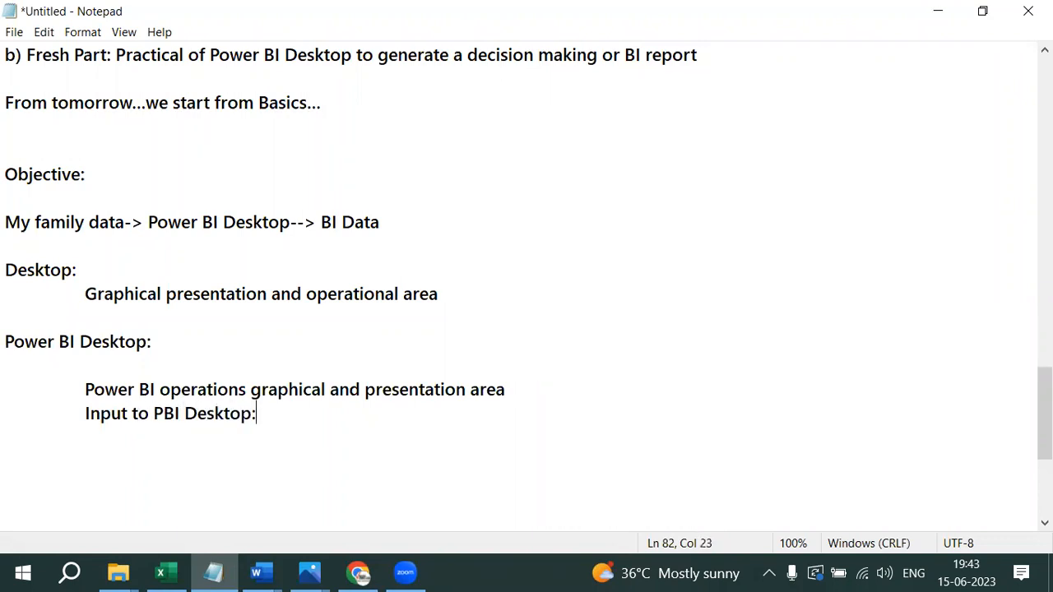
{"action": "type", "text": " Data"}
- Write "Output from PBI Desktop: Report / Dashboard" on the line below the input line
{"action": "key", "text": "Return"}
{"action": "type", "text": "Oy"}
{"action": "key", "text": "BackSpace"}
{"action": "type", "text": "utput fro"}
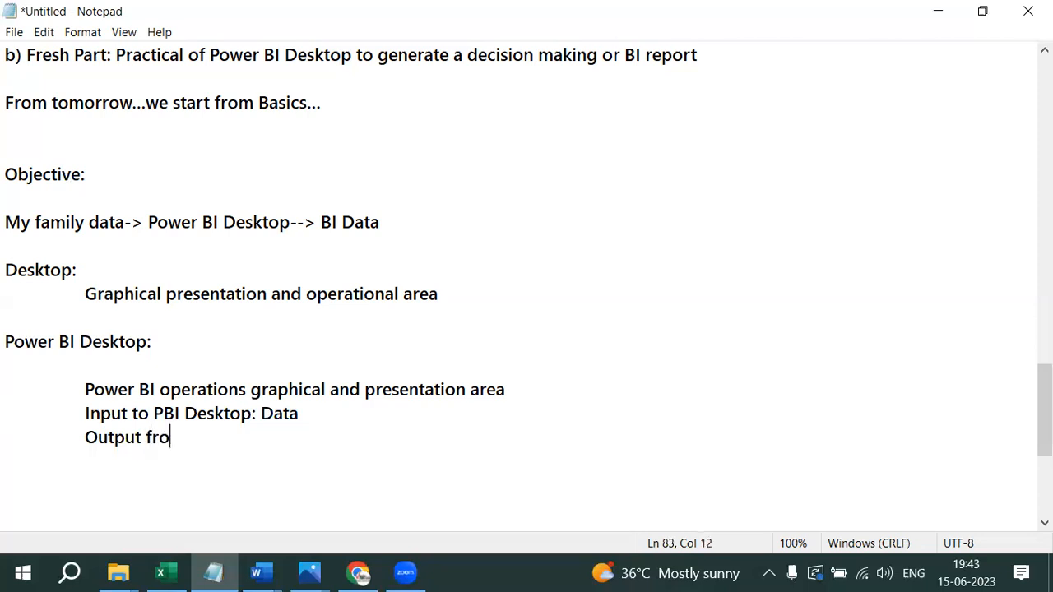
{"action": "type", "text": "m PBI Desktop: "}
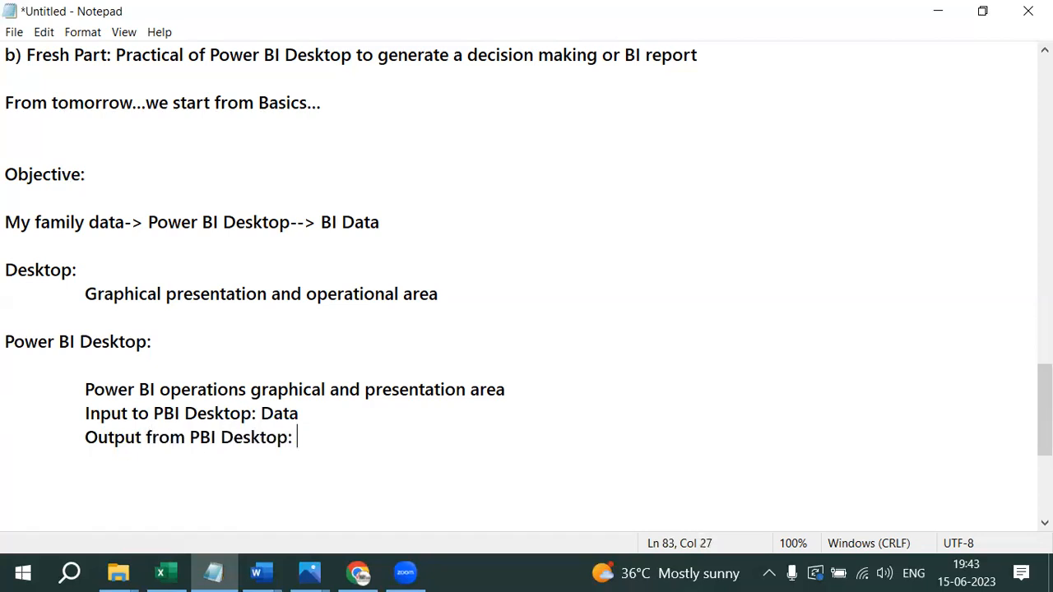
{"action": "type", "text": "Report "}
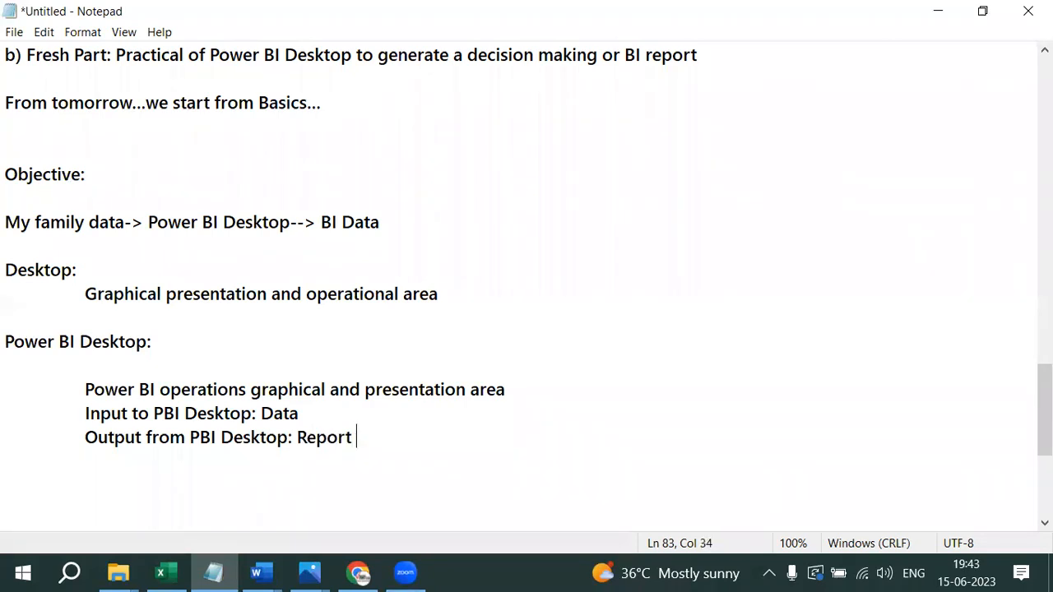
{"action": "type", "text": "/ Dashboard"}
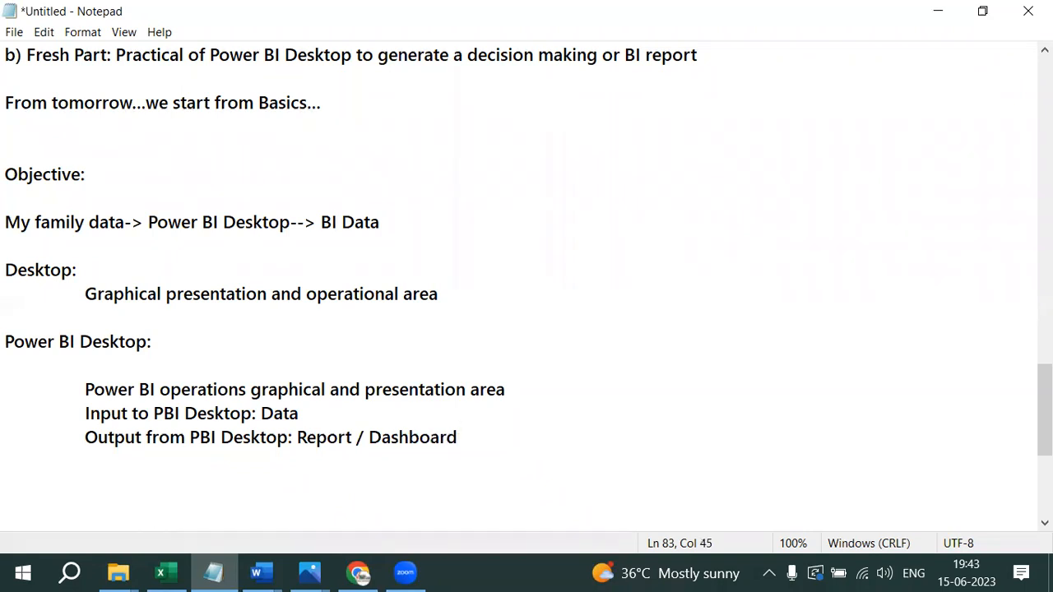
- Add the heading "HW and SW :" after a blank line below the output line
{"action": "scroll", "coordinate": [588, 372], "scroll_direction": "down", "scroll_amount": 2}
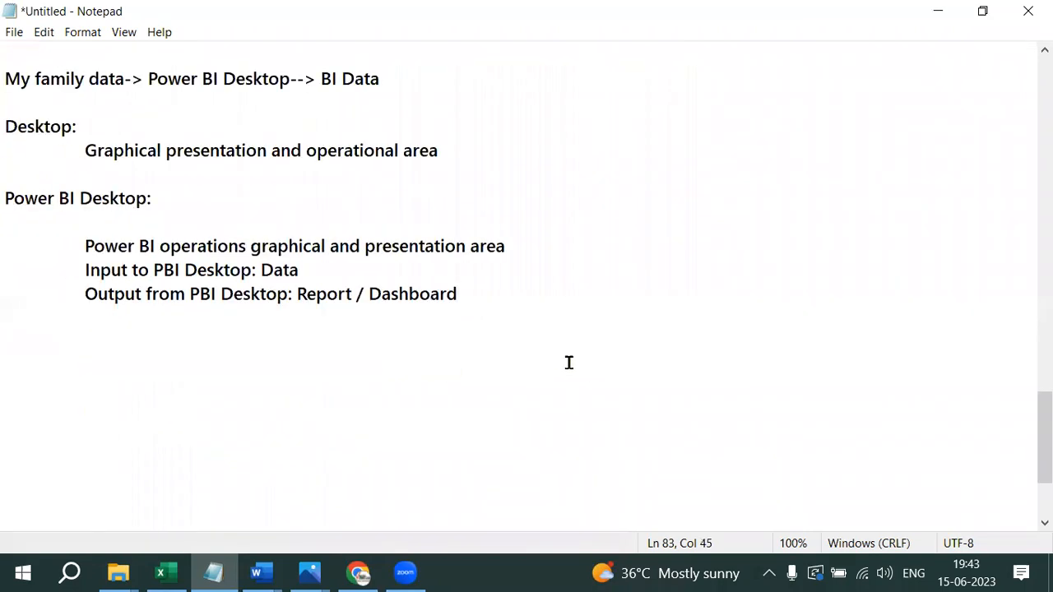
{"action": "key", "text": "Return"}
{"action": "key", "text": "Return"}
{"action": "type", "text": "HW and SQ"}
{"action": "key", "text": "BackSpace"}
{"action": "type", "text": "W Re"}
{"action": "key", "text": "BackSpace"}
{"action": "key", "text": "BackSpace"}
{"action": "type", "text": ":"}
{"action": "key", "text": "Return"}
- Write the indented requirement "Windows 8 or above [windows 10 is recommended]" under the HW and SW heading
{"action": "key", "text": "Tab"}
{"action": "type", "text": "Window"}
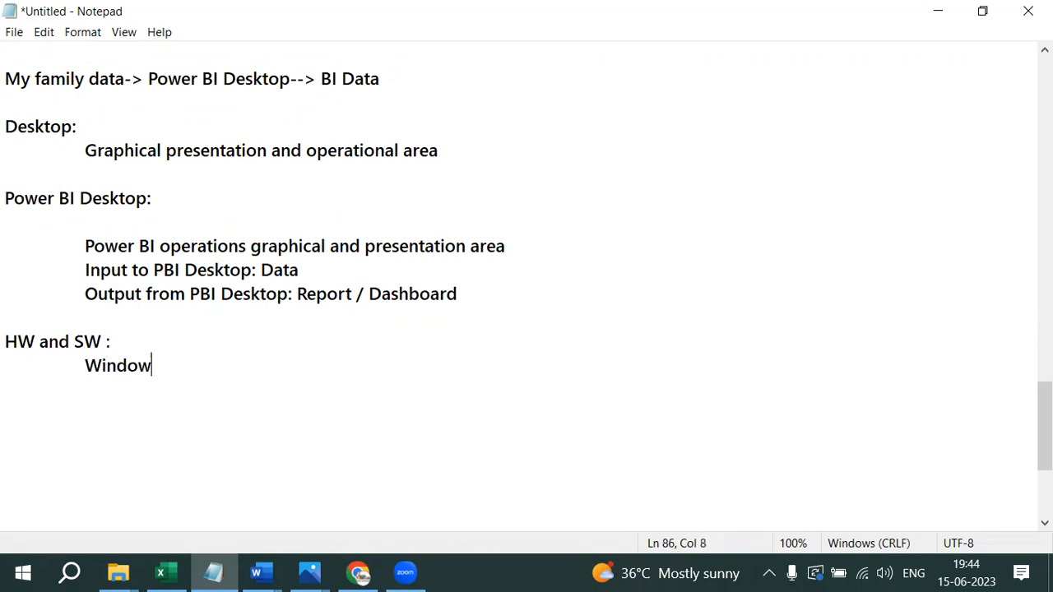
{"action": "type", "text": "s 8 or ab"}
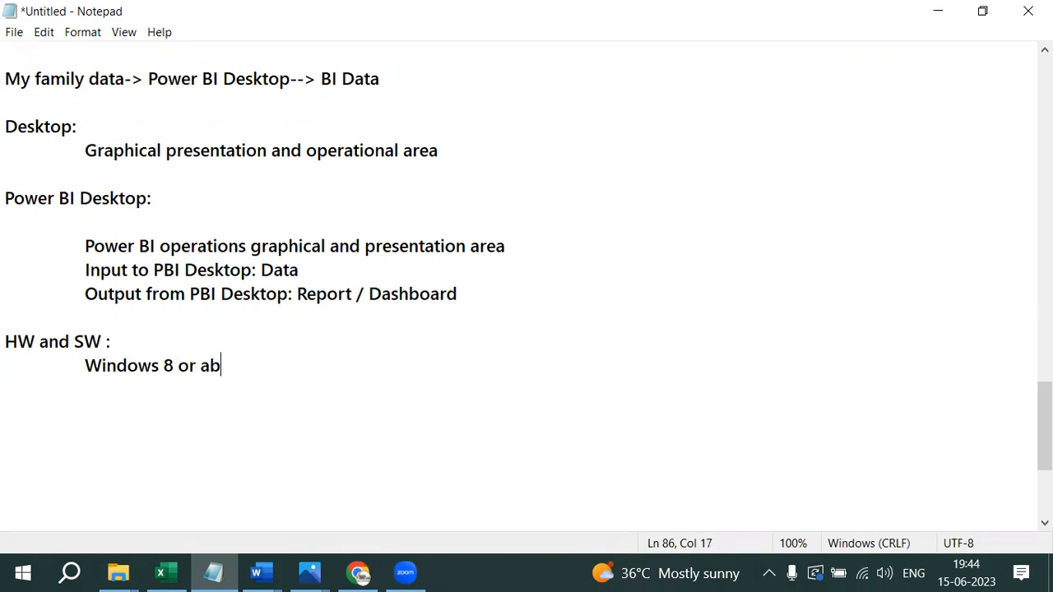
{"action": "type", "text": "ove [wi"}
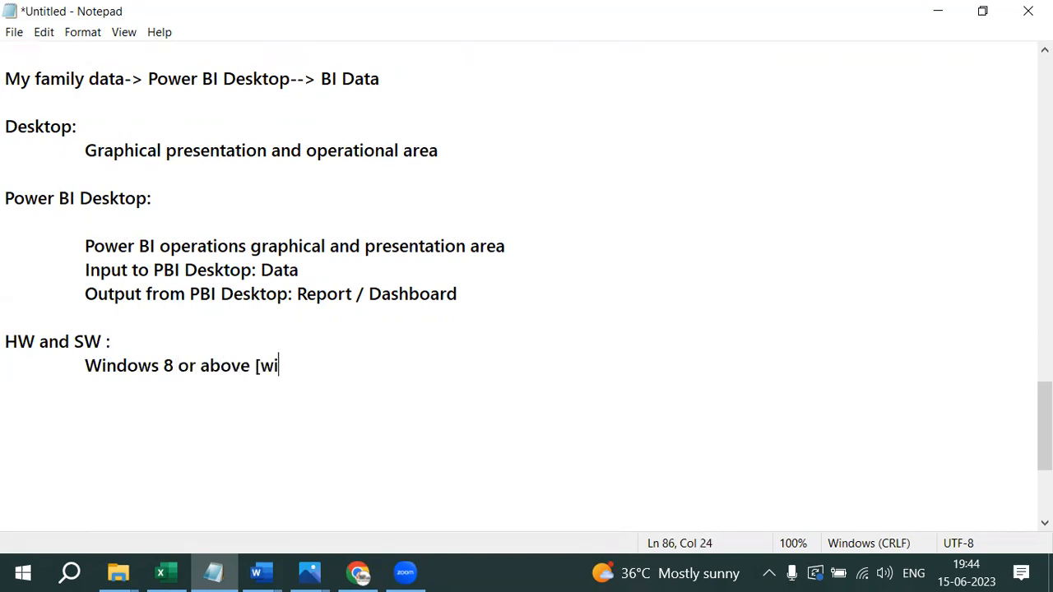
{"action": "type", "text": "ndows 10 is recomen"}
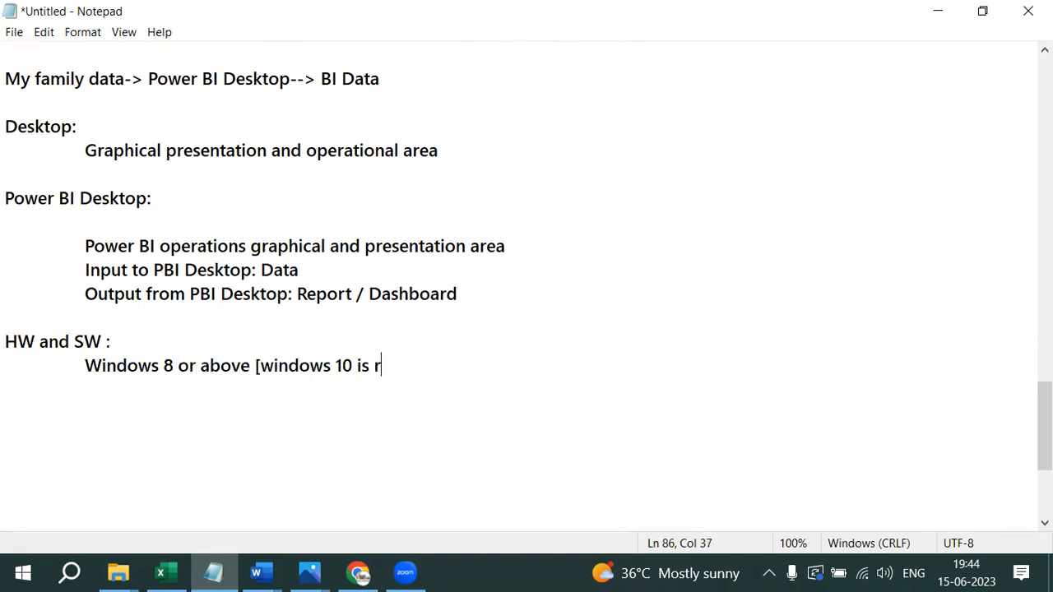
{"action": "key", "text": "BackSpace"}
{"action": "key", "text": "BackSpace"}
{"action": "type", "text": "mended]"}
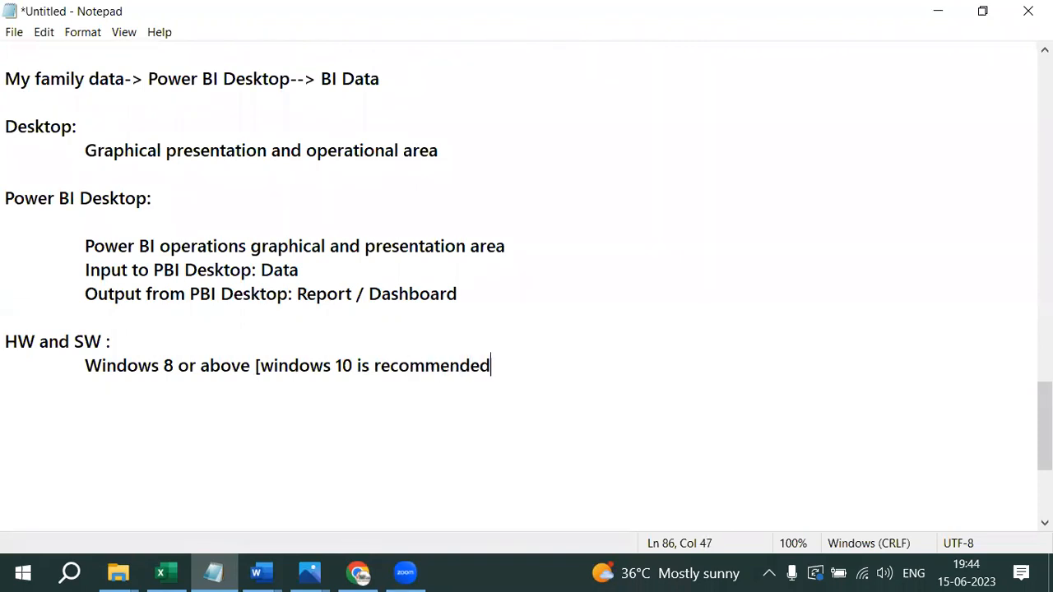
- Add the requirements "Min 2GB RAM" and "Min 2 GHz" on separate indented lines
{"action": "key", "text": "Return"}
{"action": "key", "text": "Tab"}
{"action": "type", "text": "Min 2GB "}
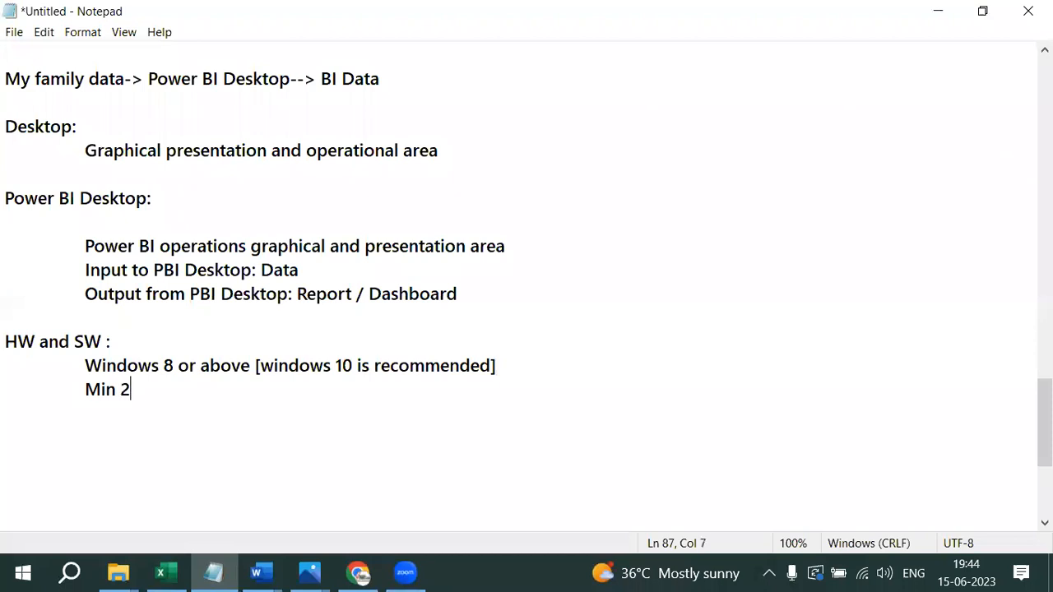
{"action": "type", "text": "RAM"}
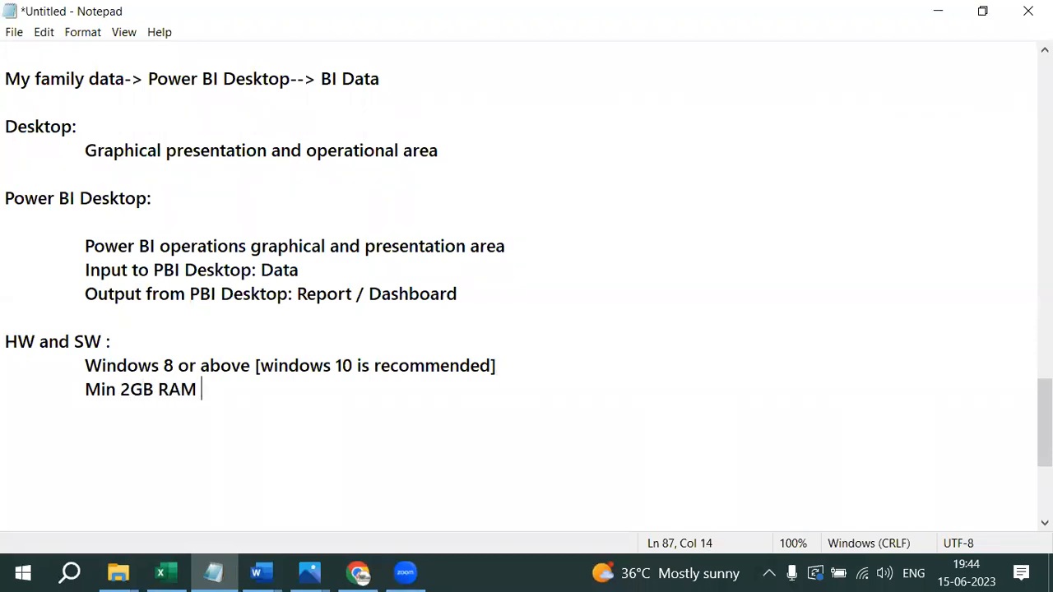
{"action": "type", "text": " [\\"}
{"action": "key", "text": "BackSpace"}
{"action": "key", "text": "BackSpace"}
{"action": "key", "text": "Return"}
{"action": "key", "text": "Tab"}
{"action": "type", "text": "Min 2"}
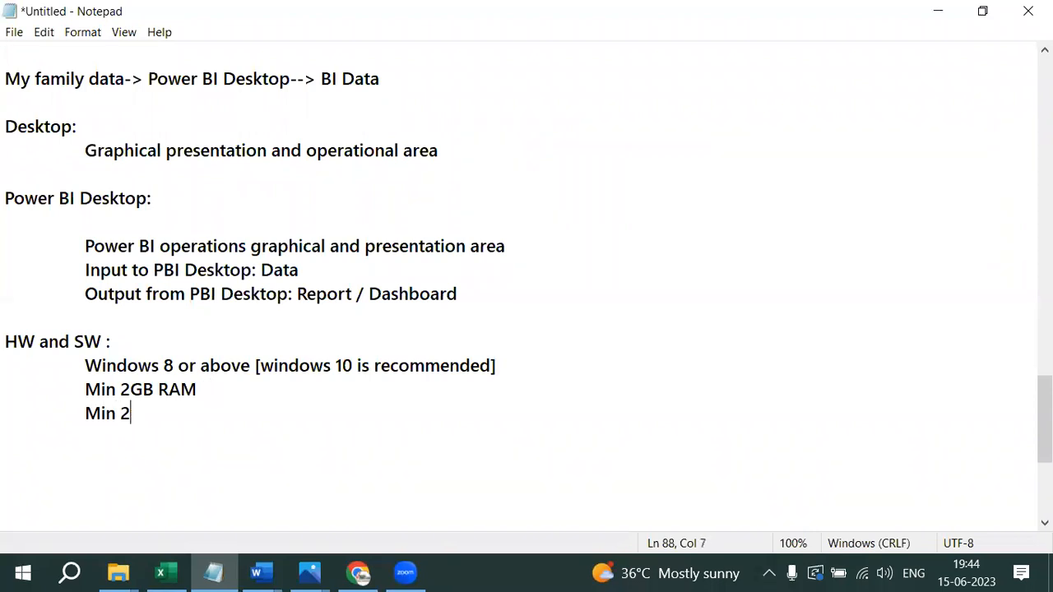
{"action": "type", "text": " GHz"}
{"action": "key", "text": "Return"}
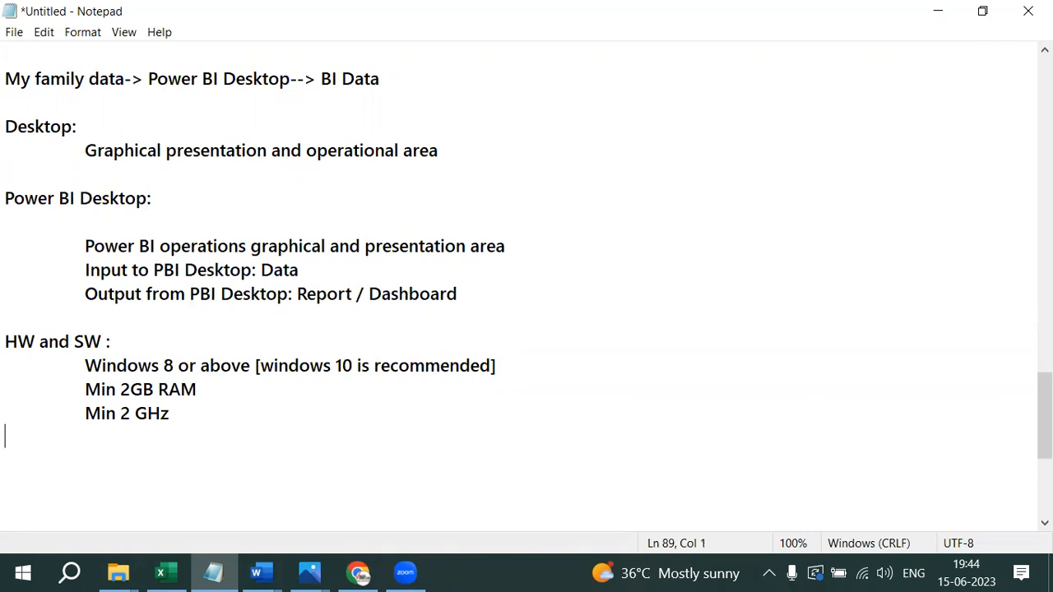
- Add the heading "Download:" below the requirements, with the indented line "Three ways" under it
{"action": "type", "text": "Download:"}
{"action": "key", "text": "Return"}
{"action": "key", "text": "Tab"}
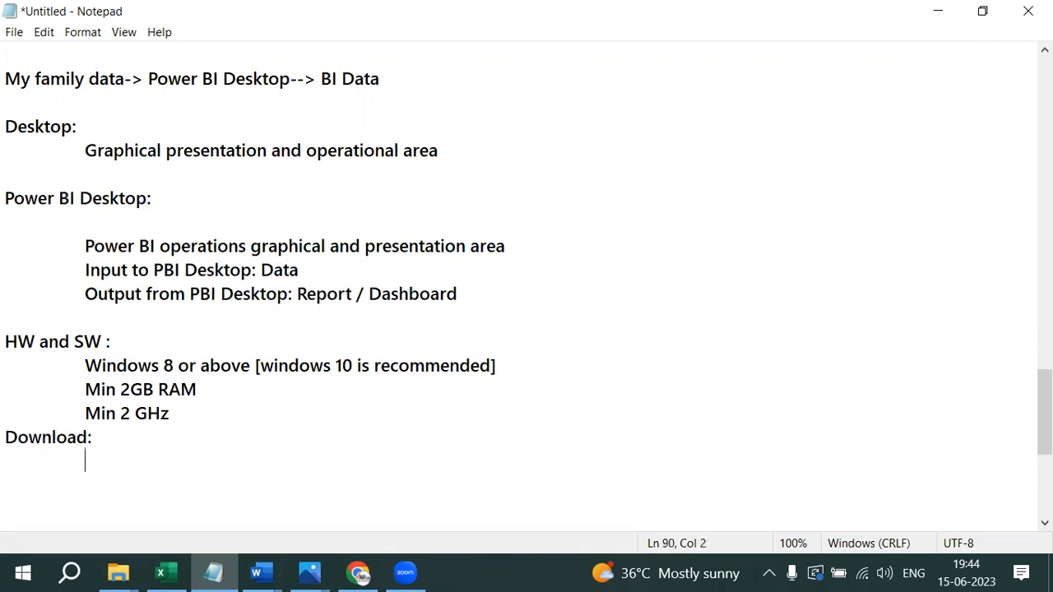
{"action": "type", "text": "Three ways"}
{"action": "key", "text": "Return"}
- Write the first indented option "a) Google it-> Advanced download [without MS account]" under the "Three ways" line
{"action": "key", "text": "Tab"}
{"action": "type", "text": "a) Goog"}
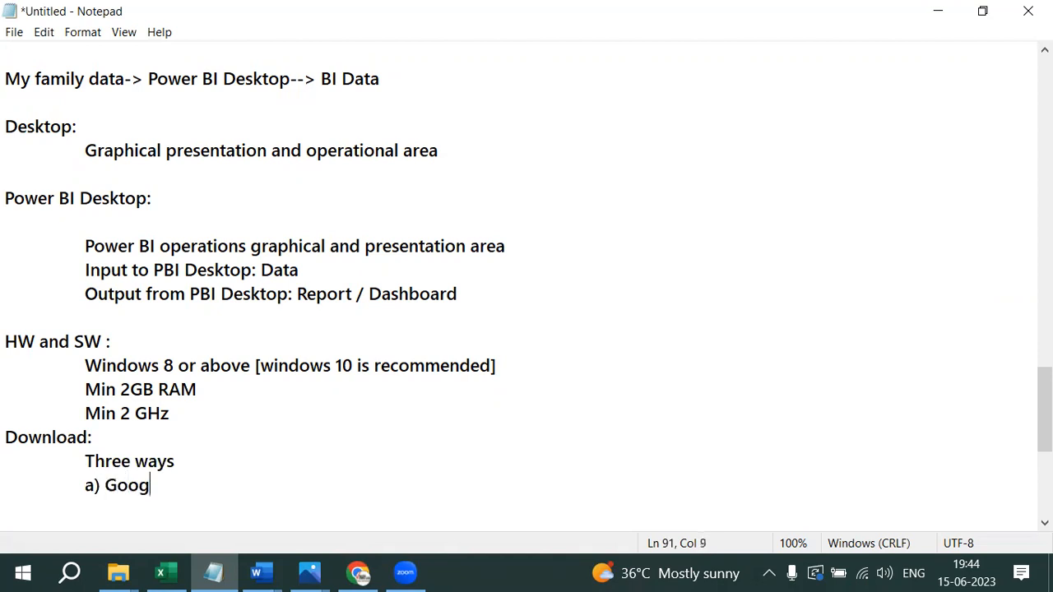
{"action": "type", "text": "le it-> Advanced d"}
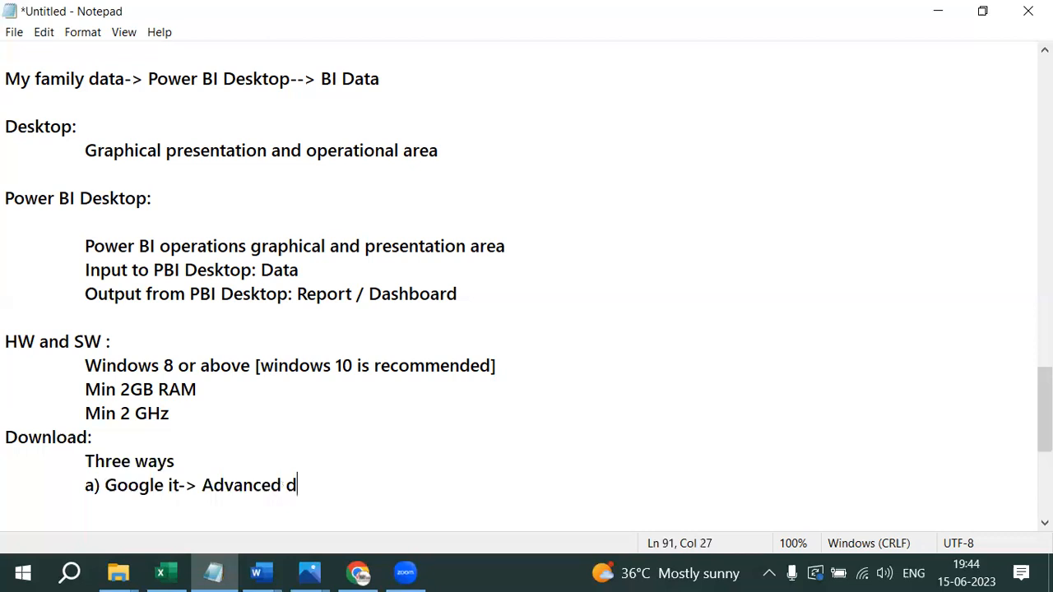
{"action": "type", "text": "ownload [without P"}
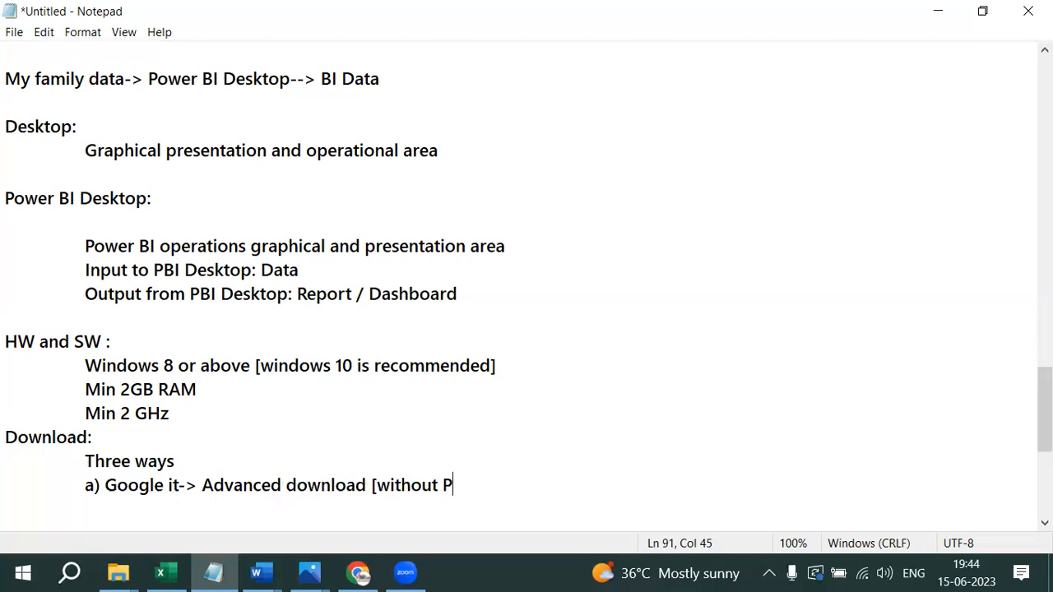
{"action": "key", "text": "BackSpace"}
{"action": "type", "text": "MS account]"}
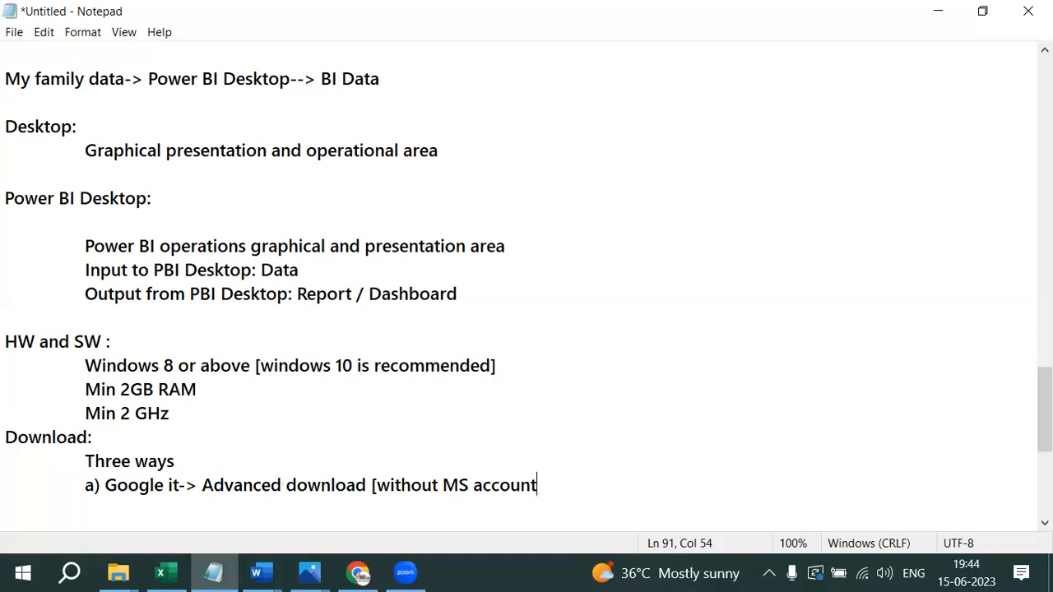
- Write the second option "b) Google it->Download[MS account]" on the line below option a
{"action": "key", "text": "Return"}
{"action": "type", "text": "b) Google it->"}
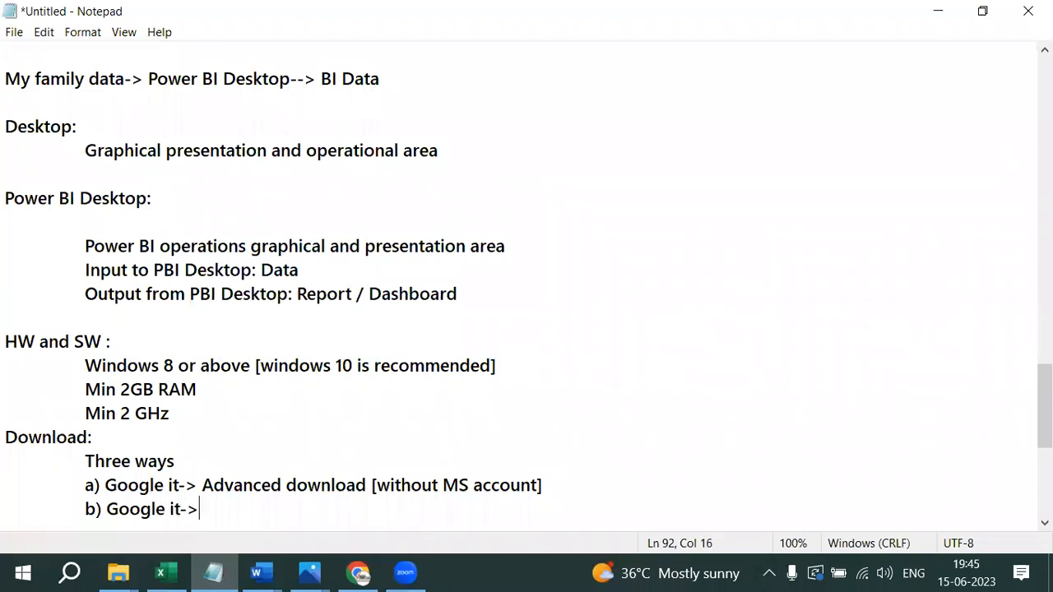
{"action": "type", "text": "Downloa"}
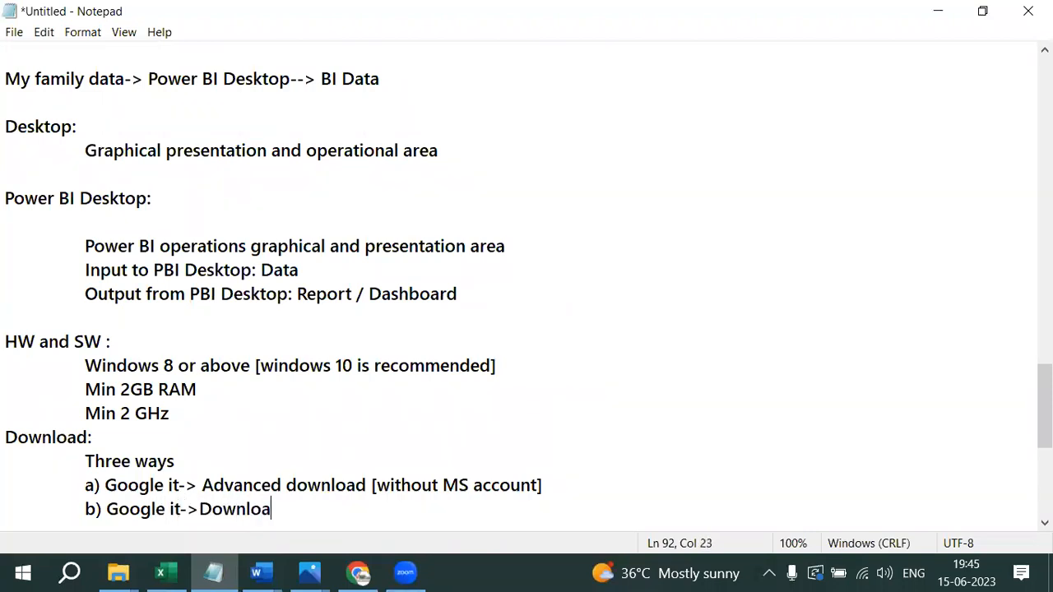
{"action": "type", "text": "d[MS account"}
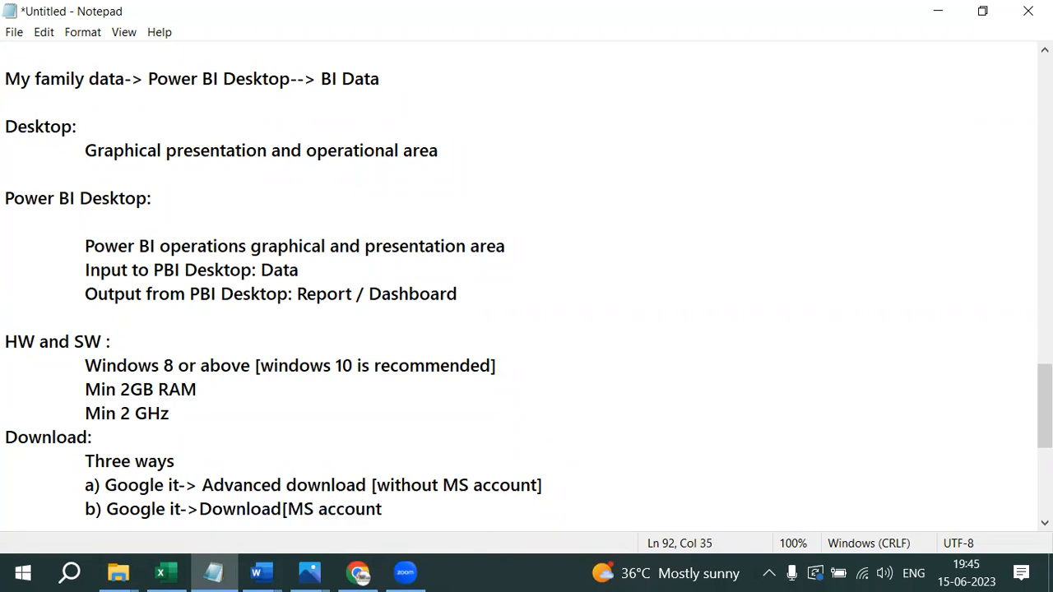
{"action": "type", "text": "]"}
- Write the third option "c) Power BI Cloud Service-> Download [MS Account, recommended]" on the line below option b
{"action": "key", "text": "Return"}
{"action": "type", "text": "c) P"}
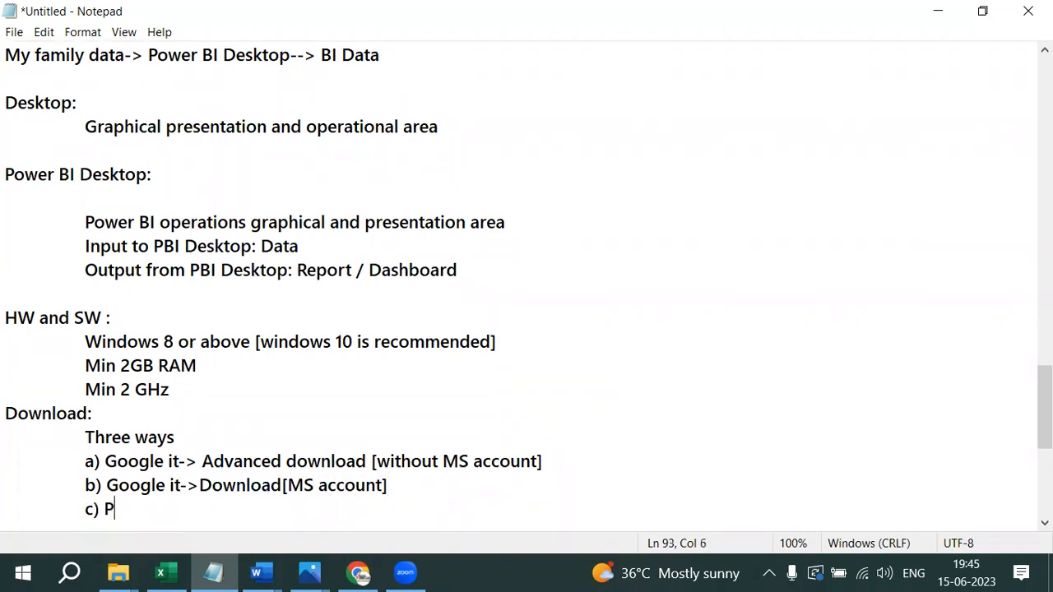
{"action": "type", "text": "ower BI Clou"}
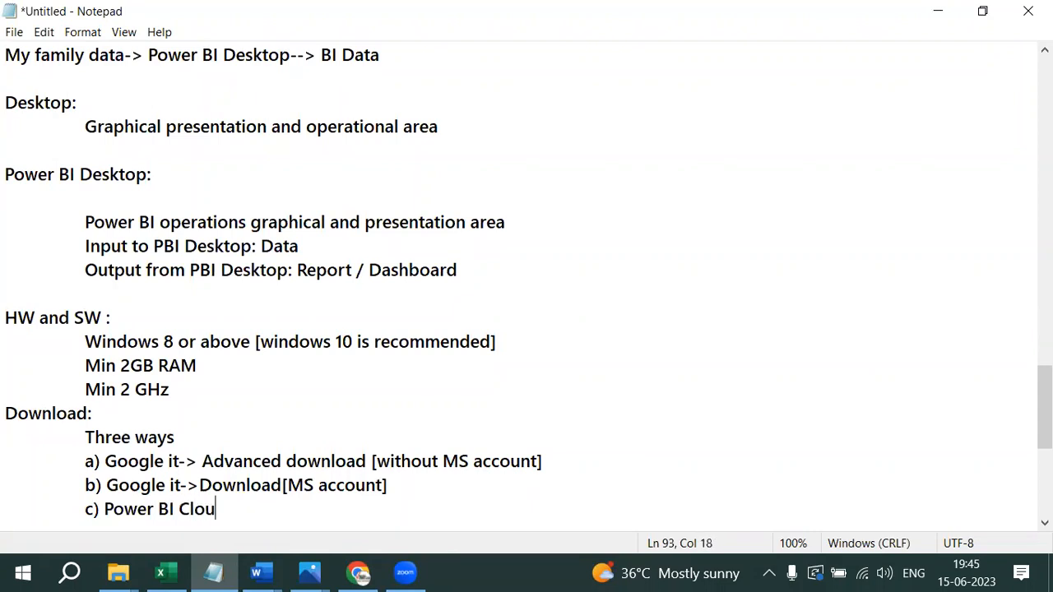
{"action": "type", "text": "d Service-"}
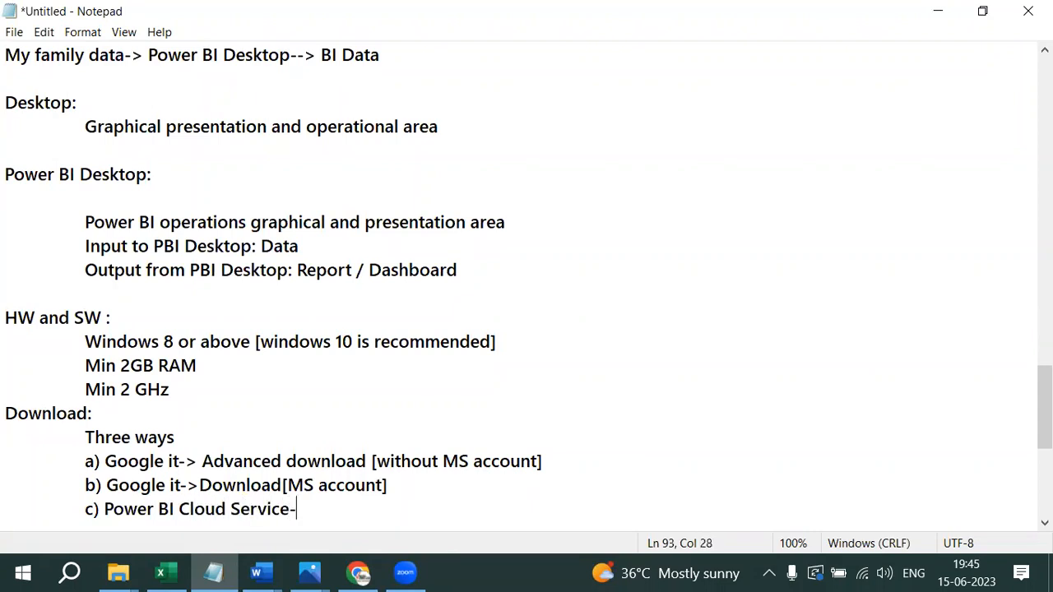
{"action": "type", "text": "> Download ["}
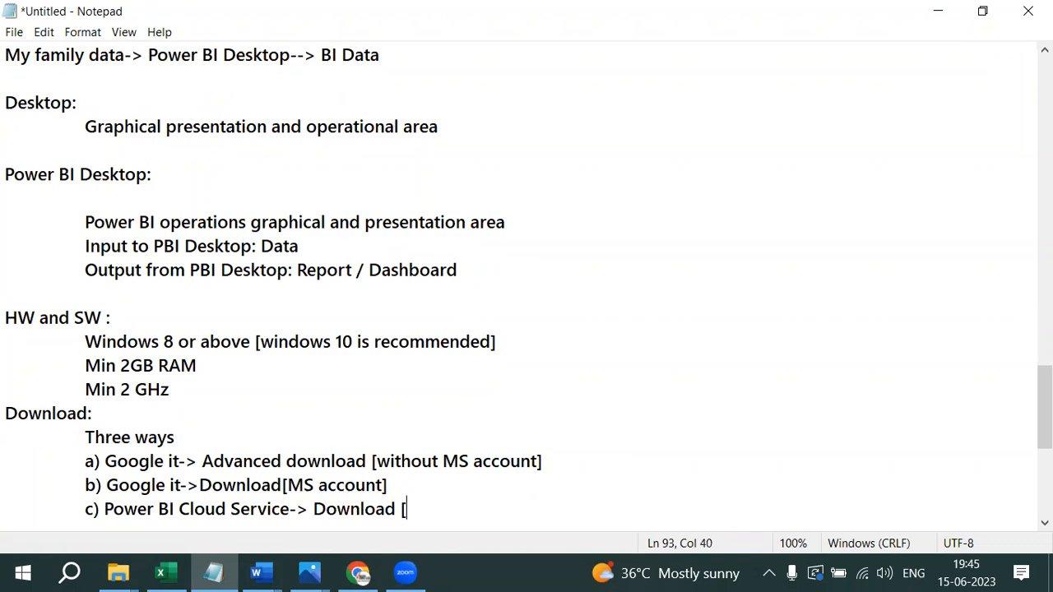
{"action": "type", "text": "MS Account"}
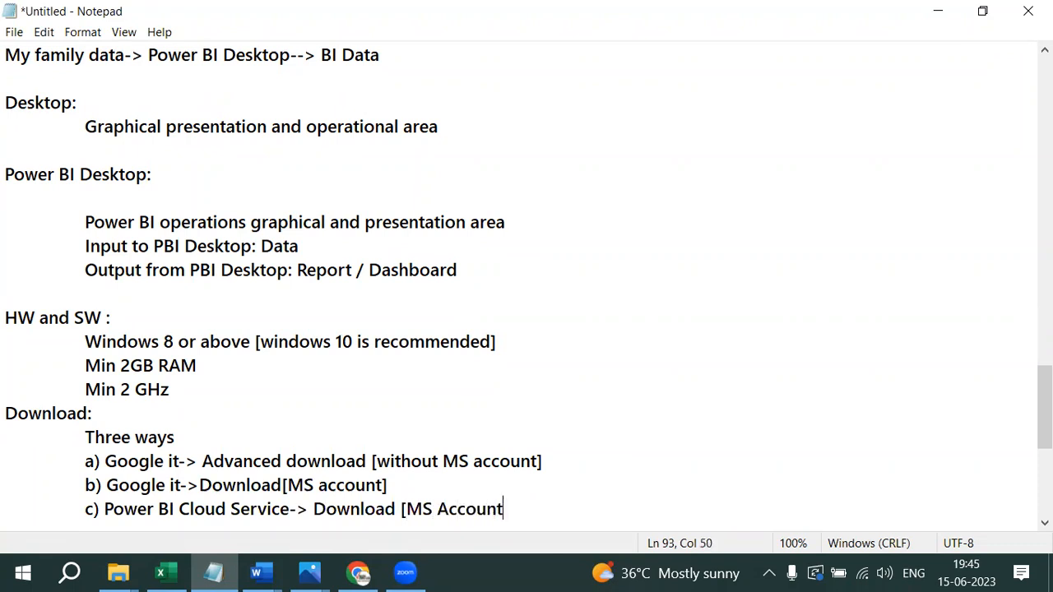
{"action": "type", "text": ", recommended]"}
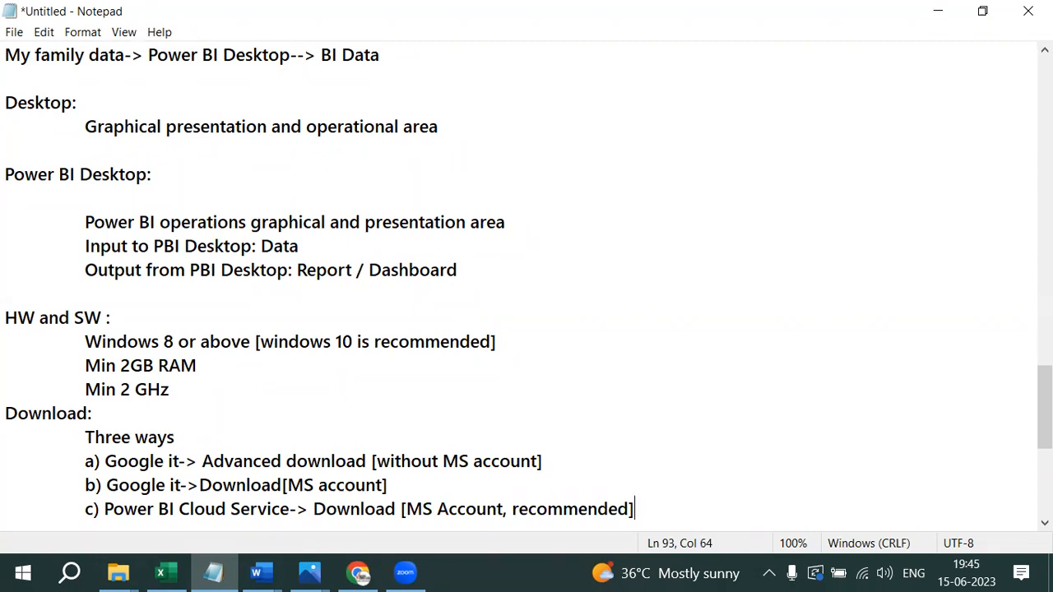
- Highlight download options a and c in the notes to review how they differ on the MS account
{"action": "left_click_drag", "start_coordinate": [355, 460], "coordinate": [606, 453]}
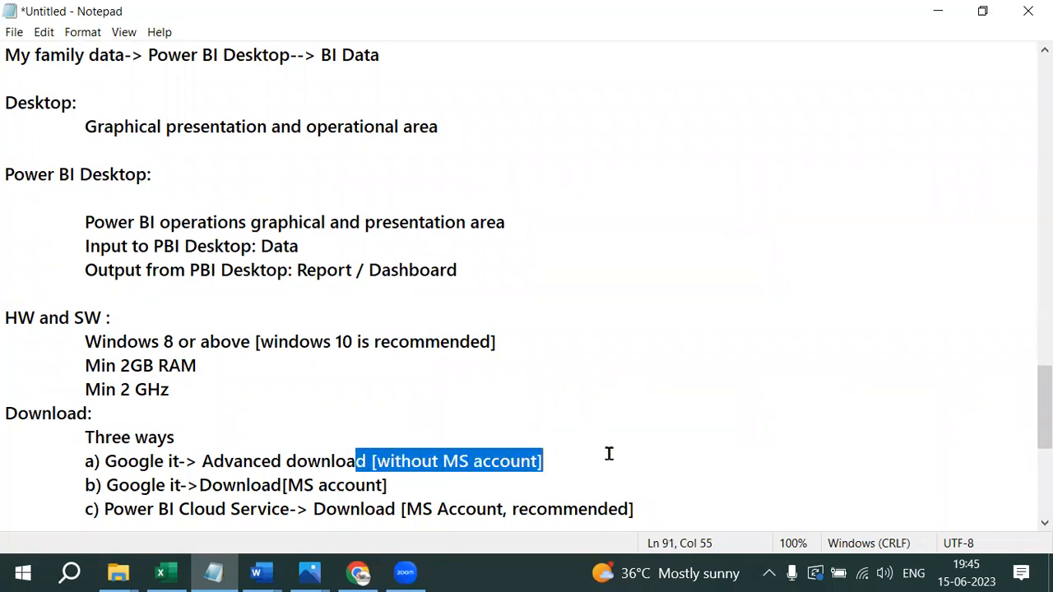
{"action": "left_click_drag", "start_coordinate": [80, 508], "coordinate": [659, 513]}
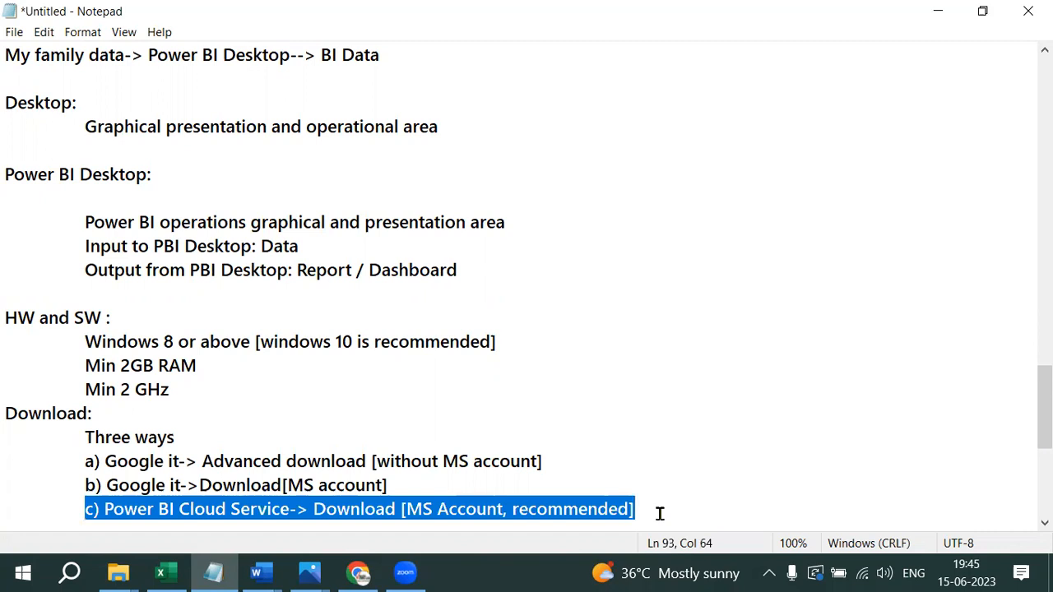
{"action": "left_click_drag", "start_coordinate": [589, 456], "coordinate": [46, 452]}
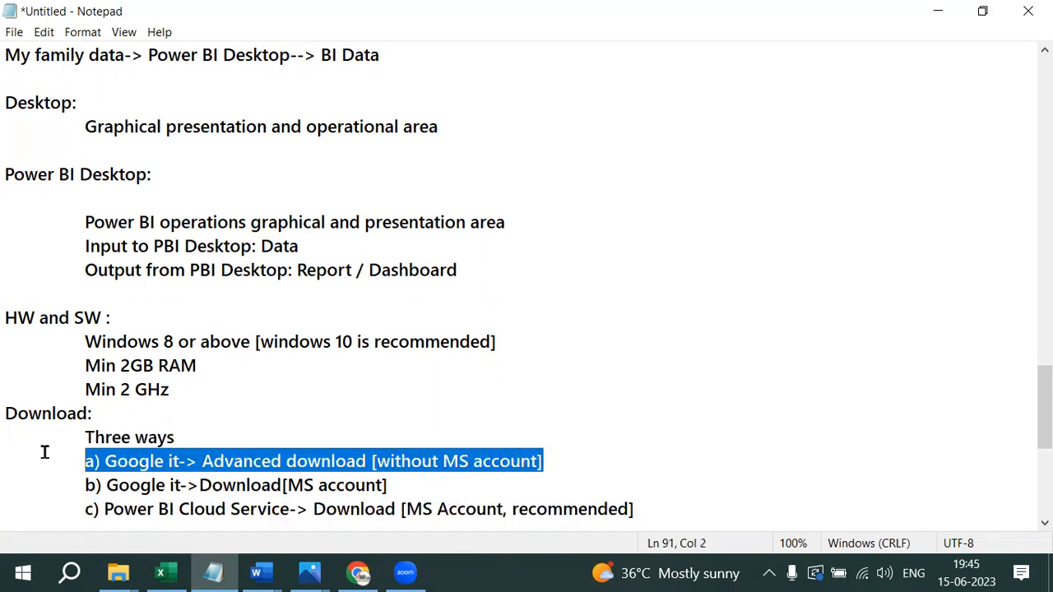
- Switch to Chrome and open google.com in a new tab
{"action": "left_click", "coordinate": [358, 572]}
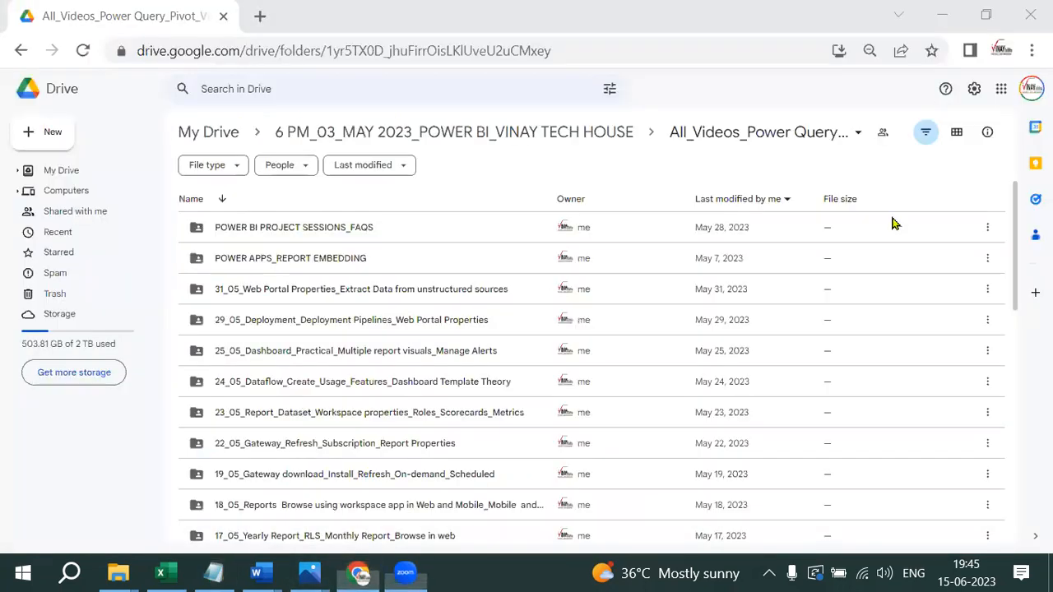
{"action": "left_click", "coordinate": [260, 16]}
{"action": "type", "text": "google.com"}
{"action": "key", "text": "Return"}
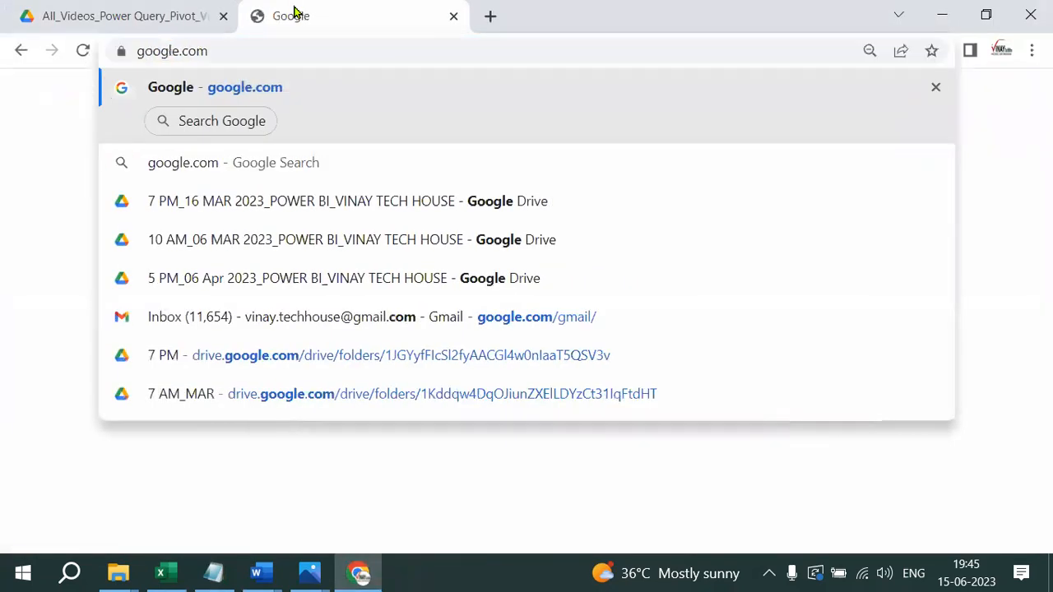
- Search Google for "power bi desktop download" and open the "Microsoft Power BI Desktop" result from Microsoft
{"action": "type", "text": "po"}
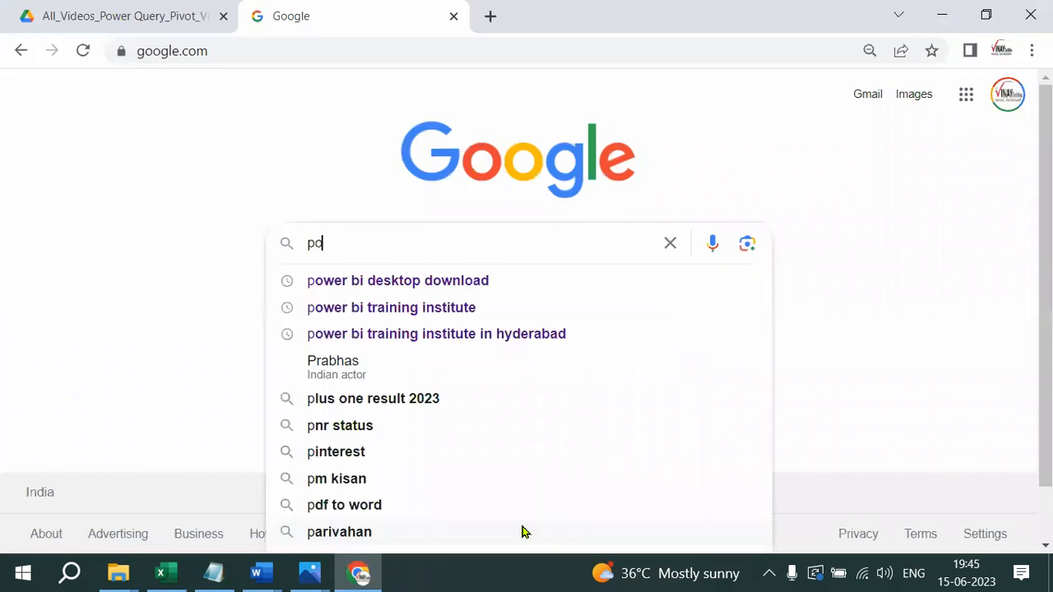
{"action": "left_click", "coordinate": [416, 283]}
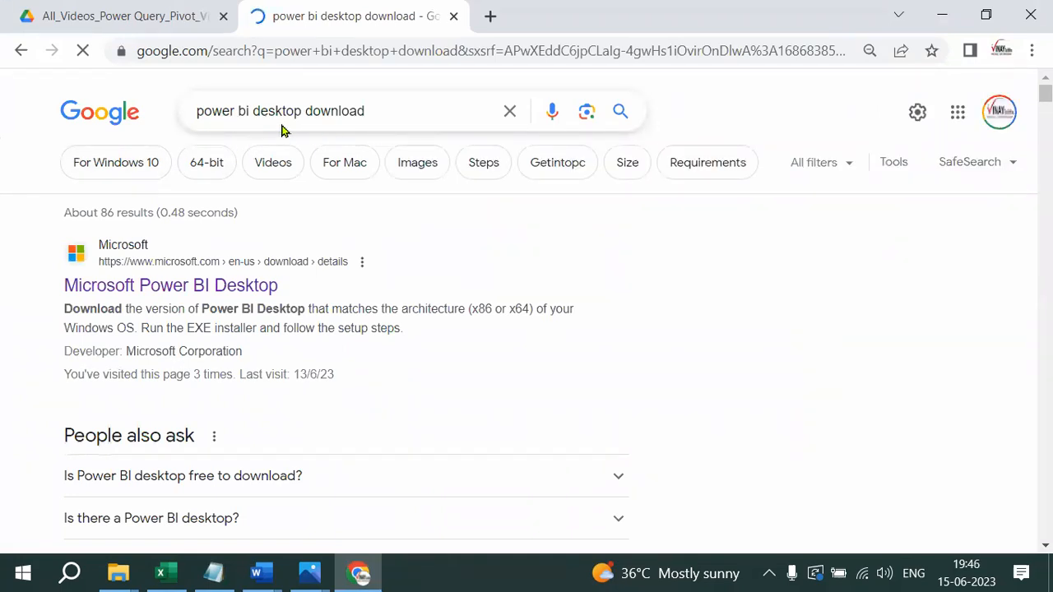
{"action": "left_click", "coordinate": [162, 289]}
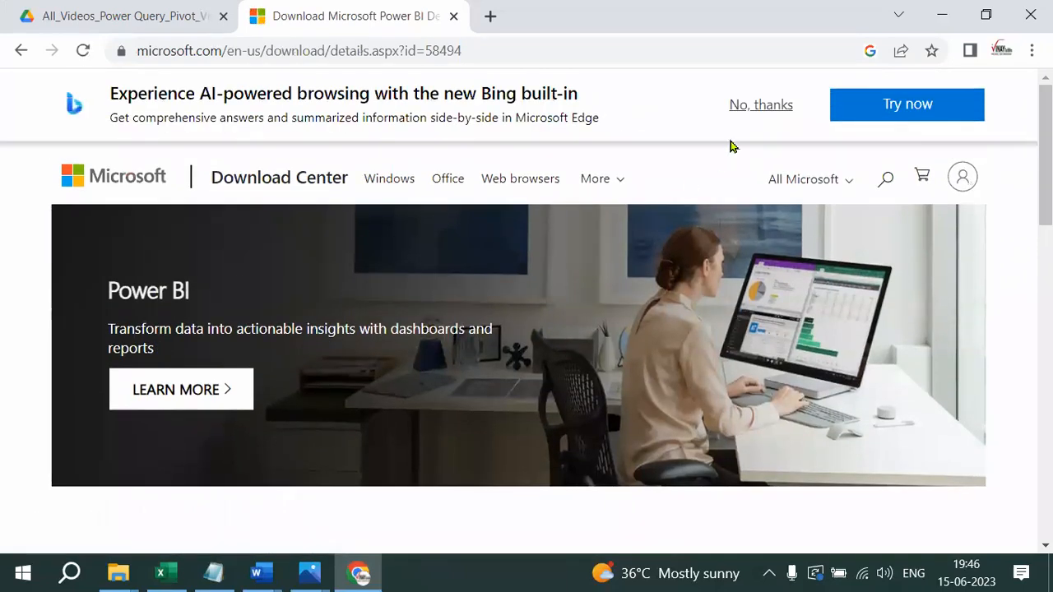
- Mark the Power BI tagline in the page banner and highlight the "Microsoft Power BI Desktop" heading
{"action": "left_click_drag", "start_coordinate": [177, 346], "coordinate": [339, 345]}
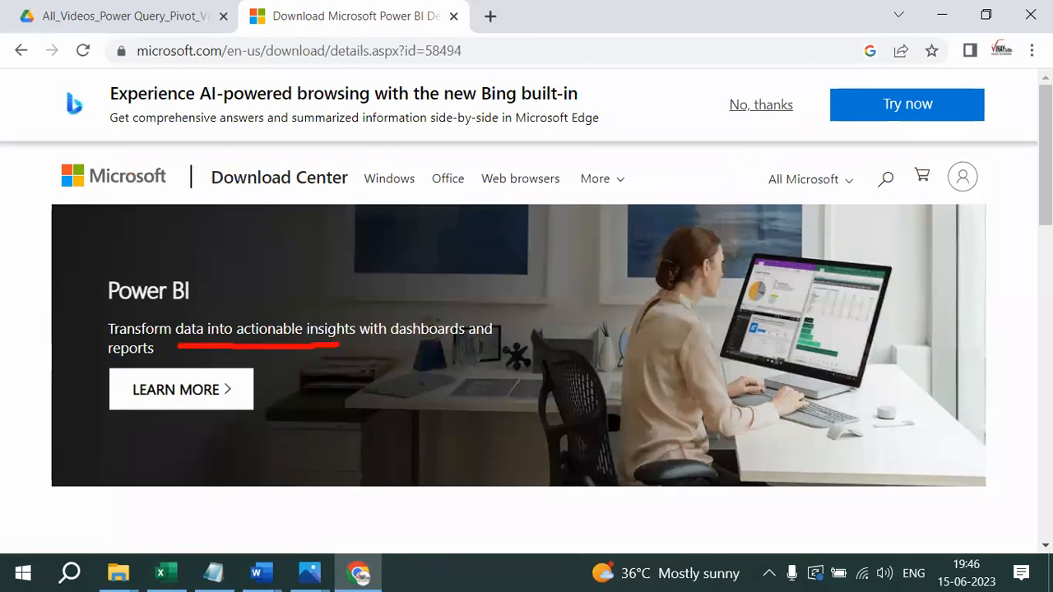
{"action": "mouse_move", "coordinate": [441, 298]}
{"action": "left_mouse_down"}
{"action": "mouse_move", "coordinate": [454, 302]}
{"action": "mouse_move", "coordinate": [526, 261]}
{"action": "left_mouse_up"}
{"action": "left_click_drag", "start_coordinate": [153, 362], "coordinate": [197, 356]}
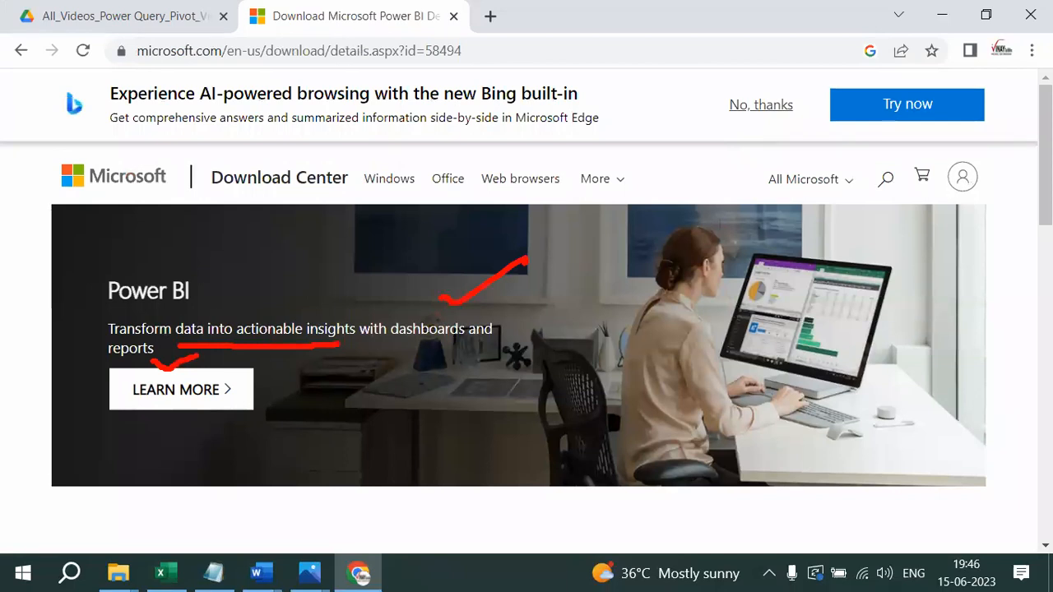
{"action": "scroll", "coordinate": [337, 271], "scroll_direction": "down", "scroll_amount": 4}
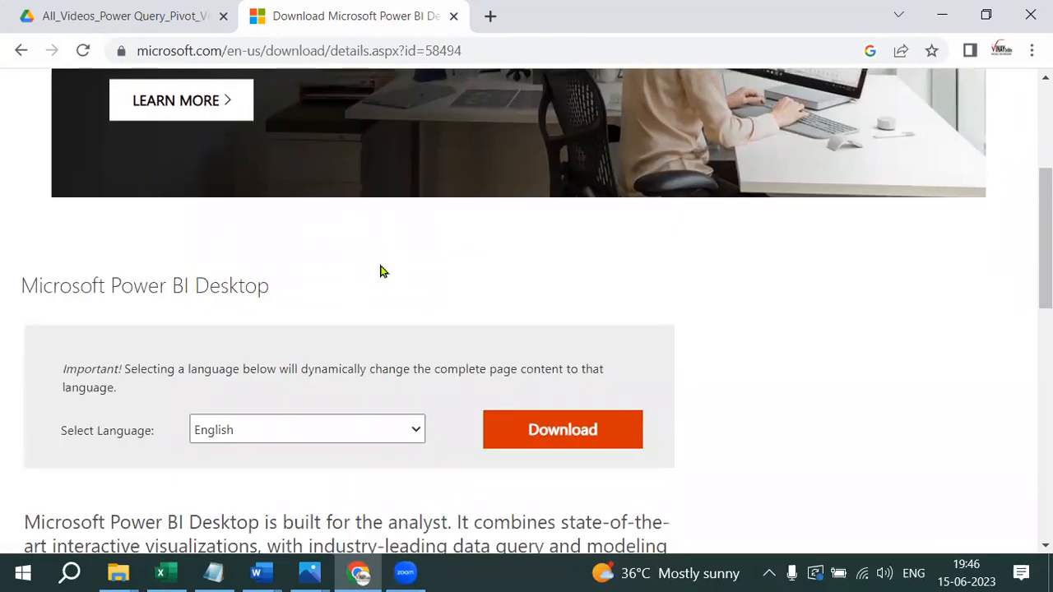
{"action": "left_click_drag", "start_coordinate": [21, 284], "coordinate": [274, 285]}
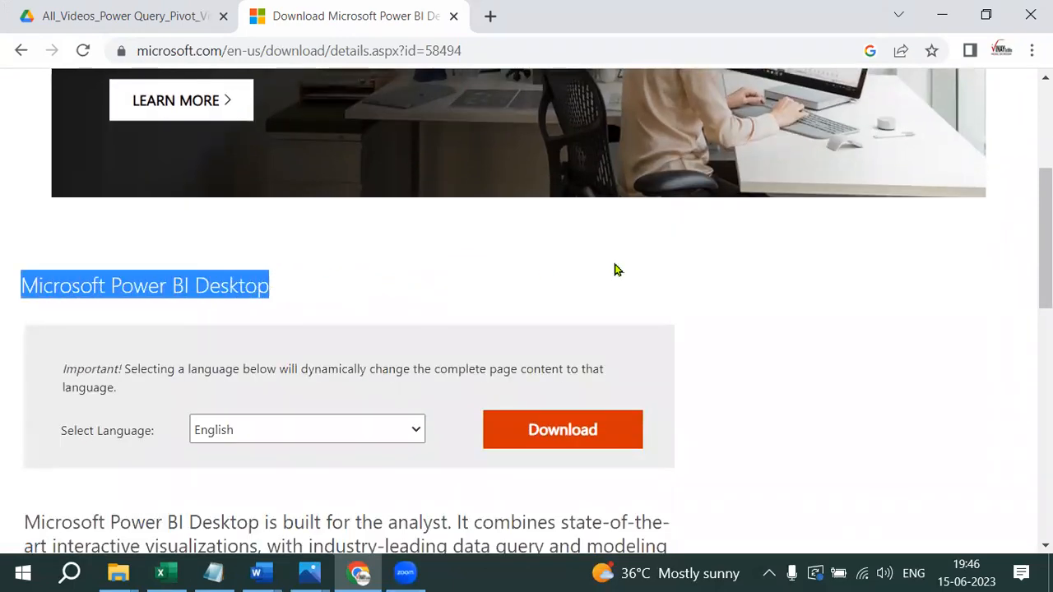
- Expand the download's Details section and examine the version, publish date, file names and file sizes
{"action": "scroll", "coordinate": [617, 270], "scroll_direction": "down", "scroll_amount": 4}
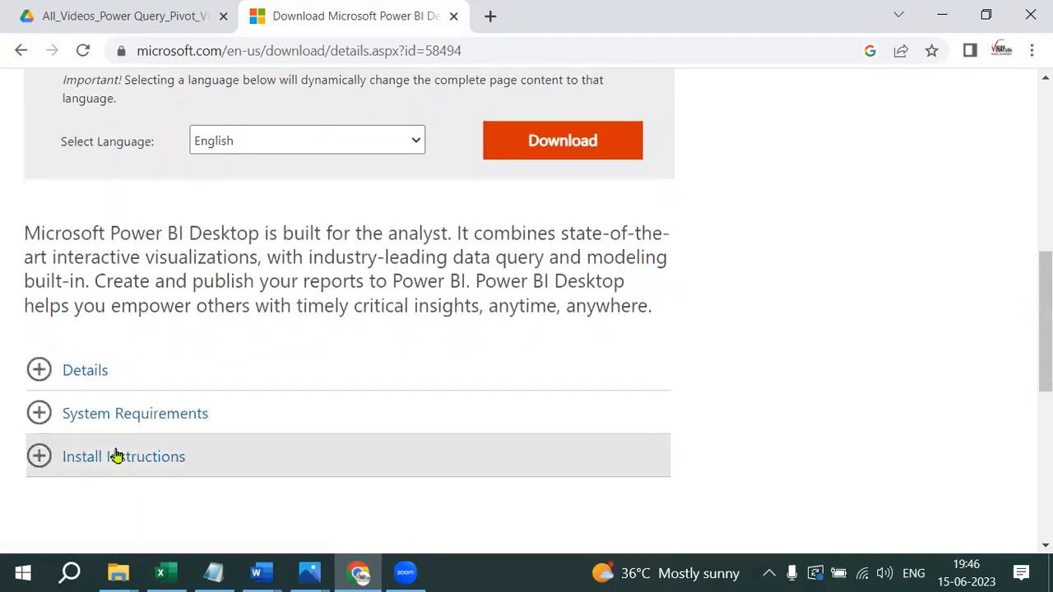
{"action": "left_click", "coordinate": [39, 370]}
{"action": "scroll", "coordinate": [304, 318], "scroll_direction": "down", "scroll_amount": 1}
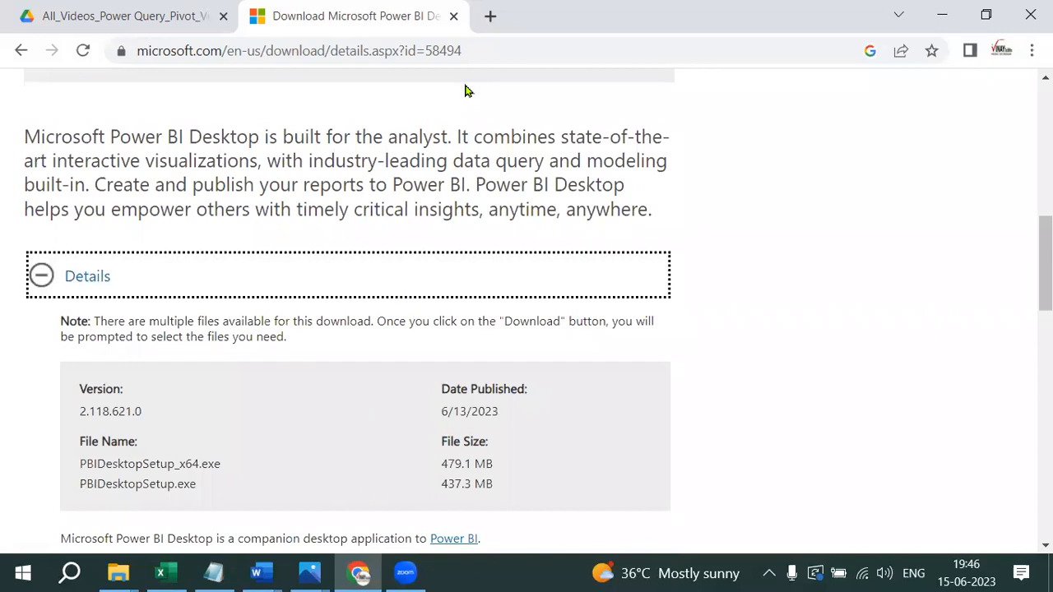
{"action": "scroll", "coordinate": [355, 418], "scroll_direction": "down", "scroll_amount": 3}
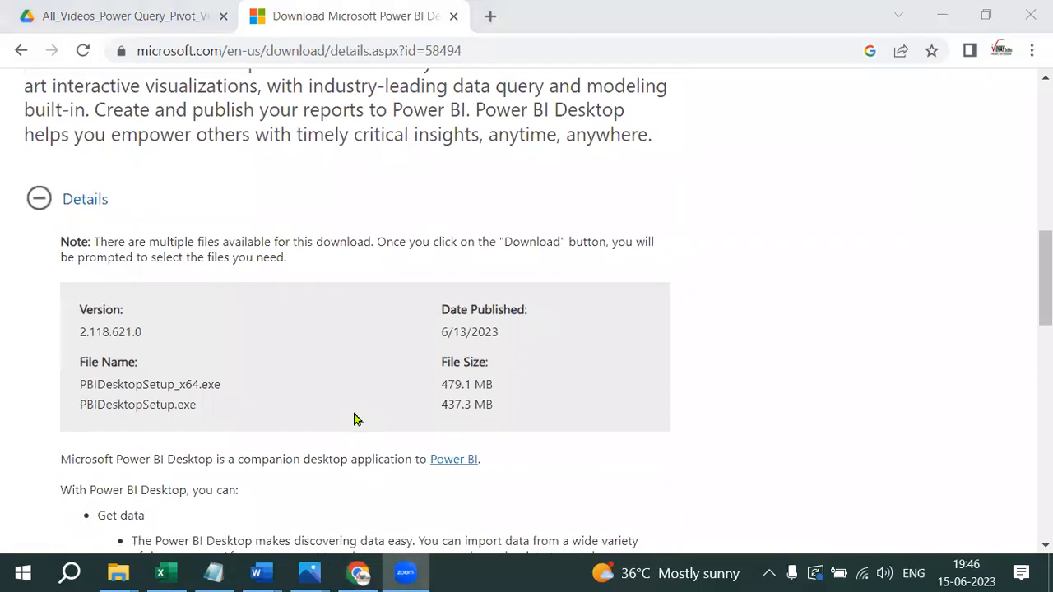
{"action": "scroll", "coordinate": [266, 428], "scroll_direction": "up", "scroll_amount": 1}
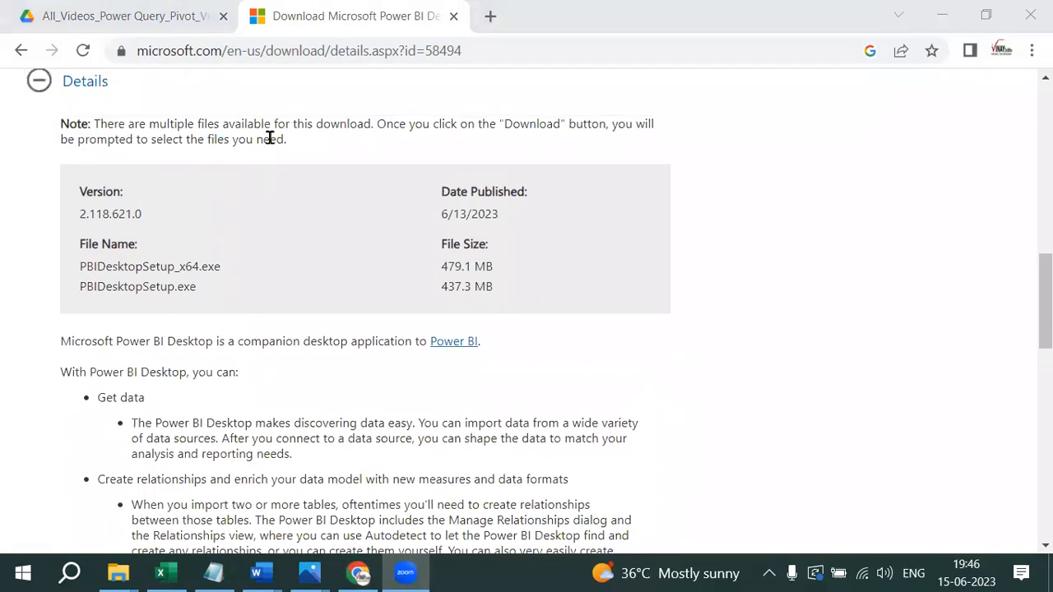
{"action": "left_click_drag", "start_coordinate": [76, 191], "coordinate": [162, 226]}
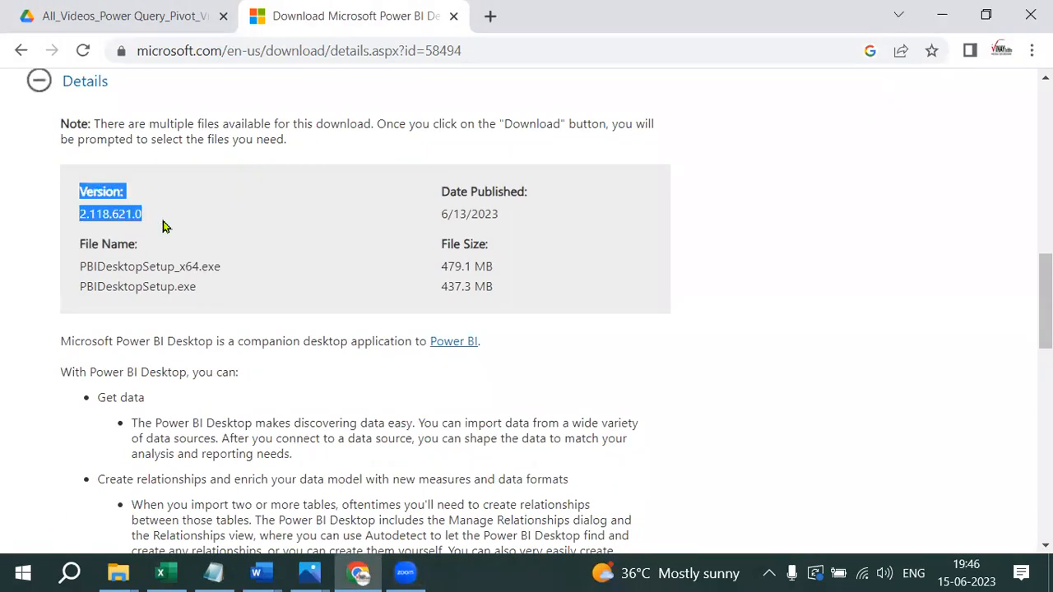
{"action": "left_click", "coordinate": [432, 271]}
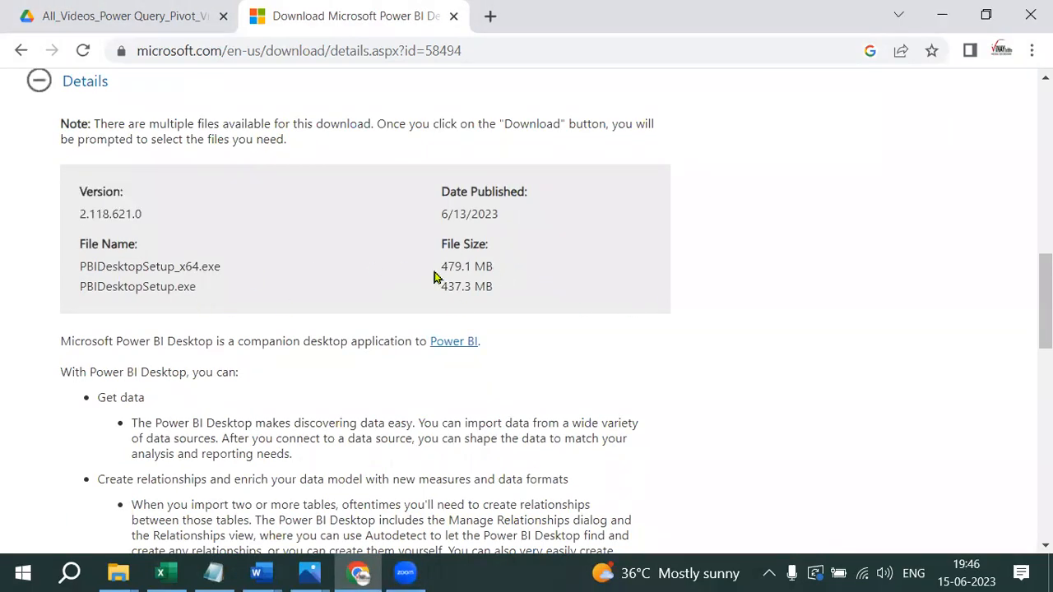
- Expand the System Requirements and Install Instructions sections to read the supported operating systems and setup guidance
{"action": "scroll", "coordinate": [636, 368], "scroll_direction": "down", "scroll_amount": 2}
{"action": "scroll", "coordinate": [371, 299], "scroll_direction": "down", "scroll_amount": 6}
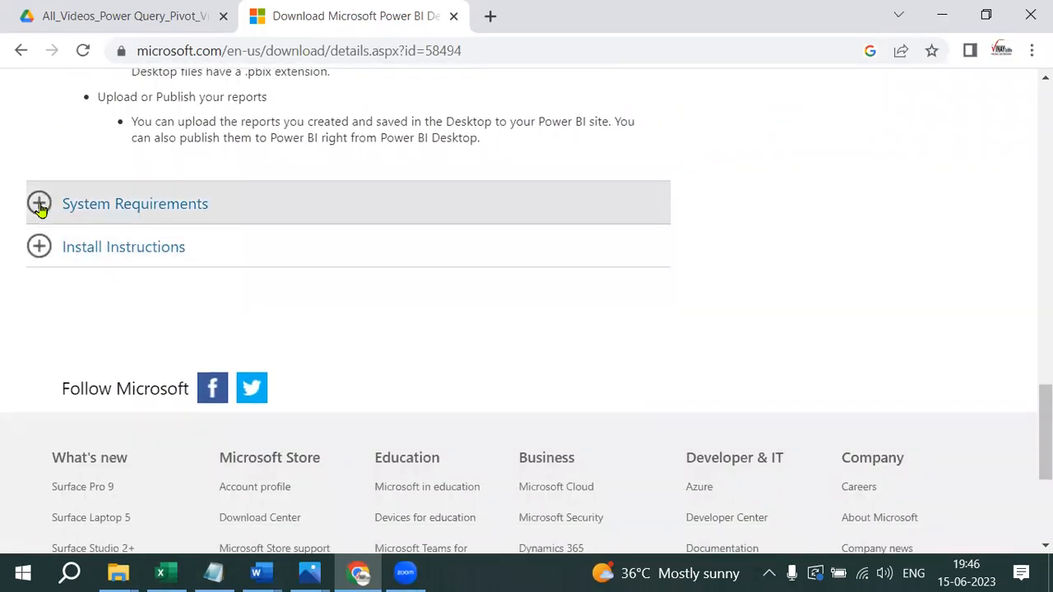
{"action": "left_click", "coordinate": [40, 207]}
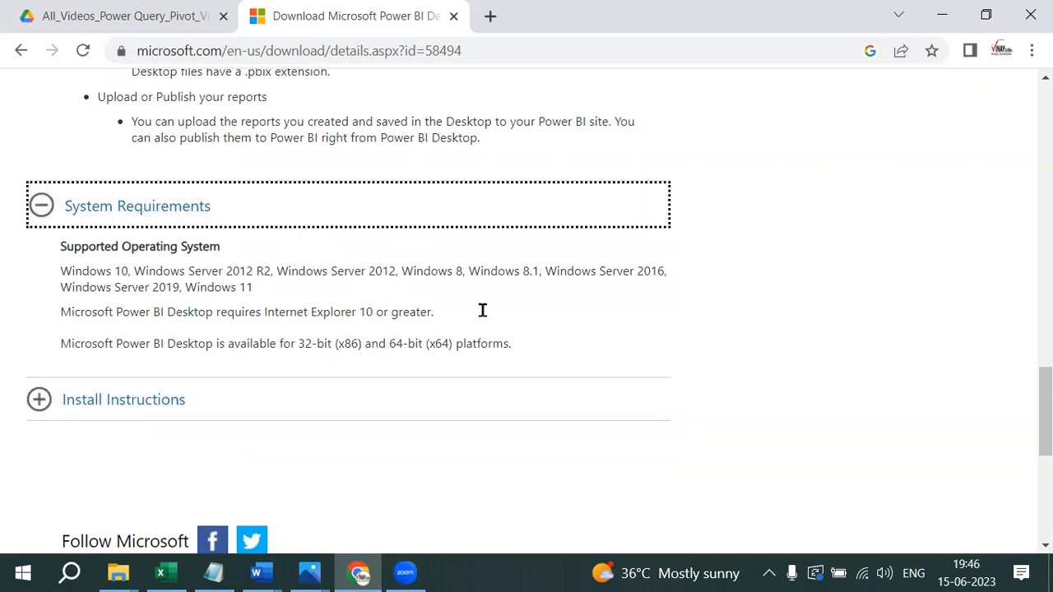
{"action": "left_click", "coordinate": [39, 401]}
{"action": "scroll", "coordinate": [335, 431], "scroll_direction": "down", "scroll_amount": 1}
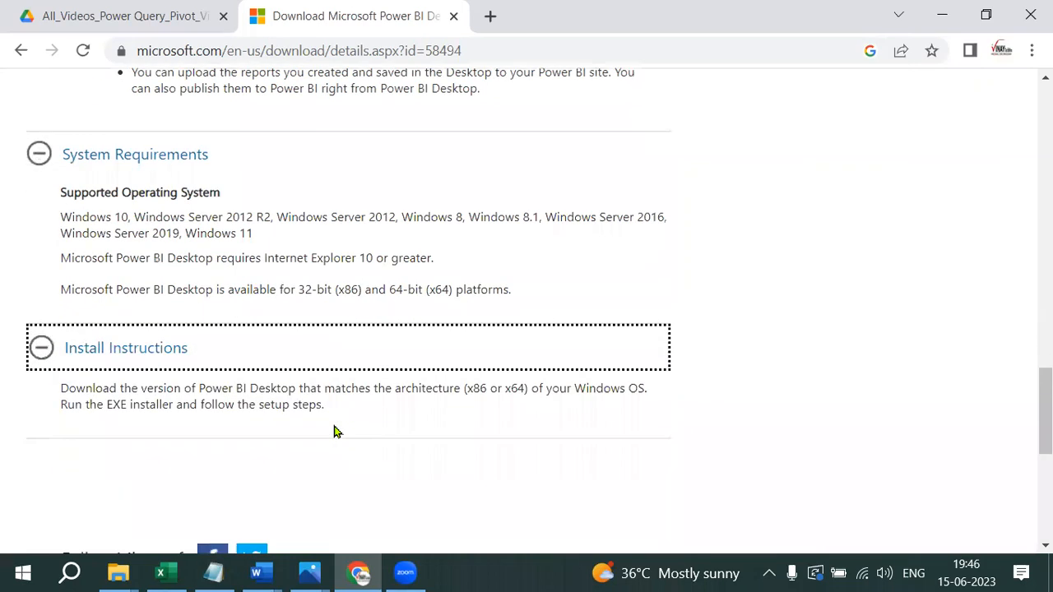
- Finish reading the install instructions and open the list of available installer files for the English Power BI Desktop download
{"action": "scroll", "coordinate": [329, 431], "scroll_direction": "down", "scroll_amount": 1}
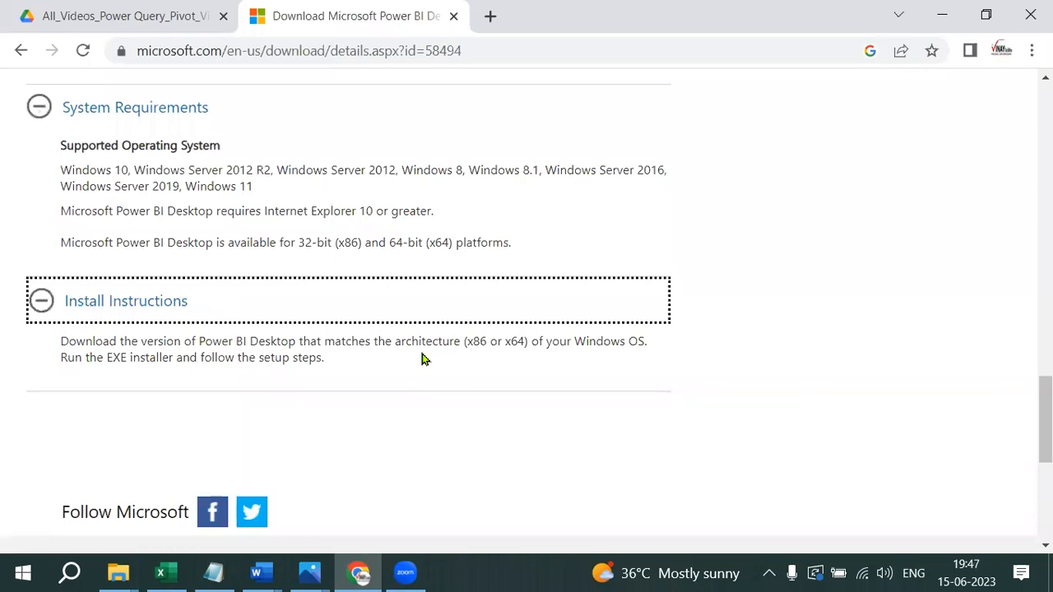
{"action": "scroll", "coordinate": [421, 358], "scroll_direction": "up", "scroll_amount": 15}
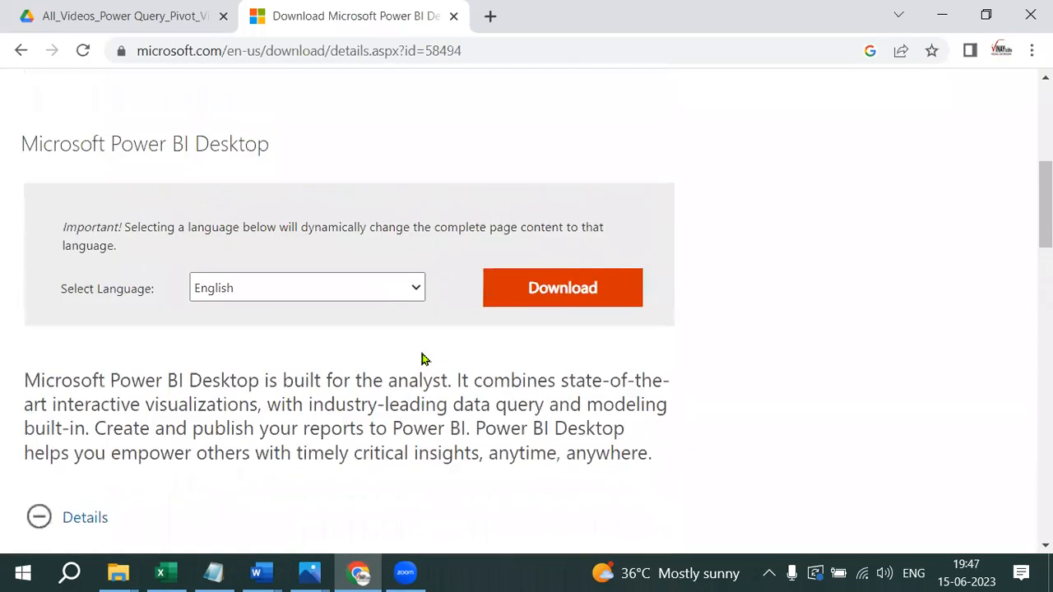
{"action": "scroll", "coordinate": [421, 359], "scroll_direction": "up", "scroll_amount": 1}
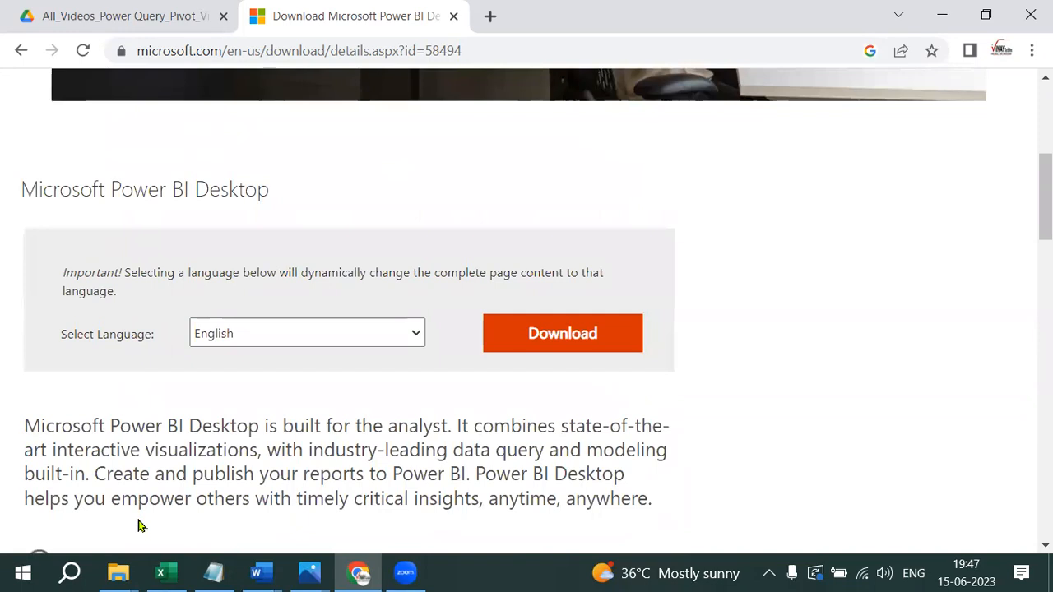
{"action": "left_click", "coordinate": [570, 335]}
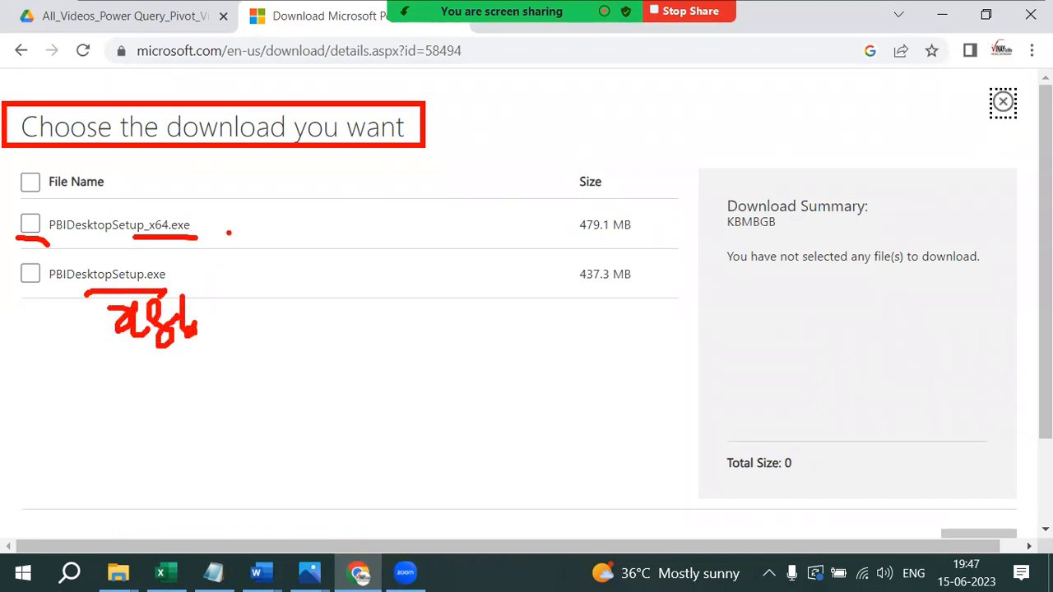
- Annotate PBIDesktopSetup_x64.exe as "64 bit machine" and PBIDesktopSetup.exe as "32 bit machine download", and underline the 64-bit label
{"action": "type", "text": "32 bi"}
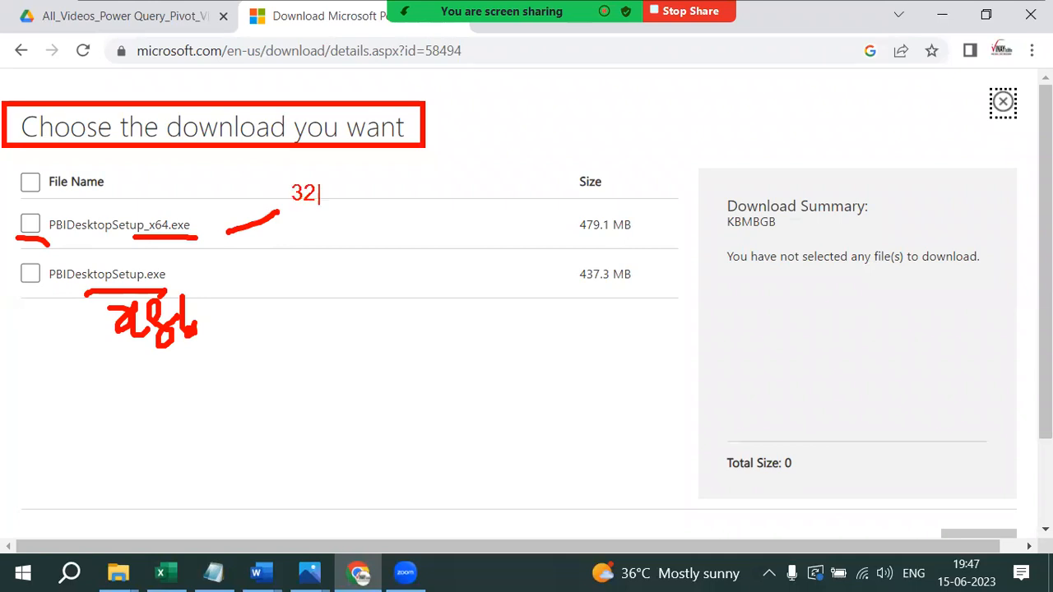
{"action": "key", "text": "BackSpace"}
{"action": "key", "text": "BackSpace"}
{"action": "key", "text": "BackSpace"}
{"action": "key", "text": "BackSpace"}
{"action": "key", "text": "BackSpace"}
{"action": "key", "text": "BackSpace"}
{"action": "type", "text": "64 bit machine"}
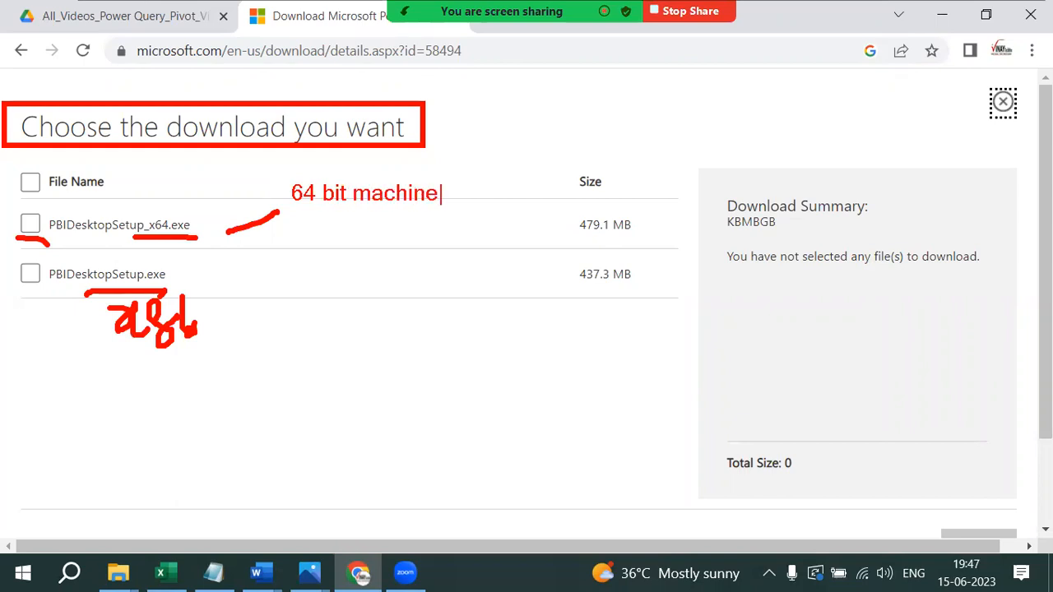
{"action": "type", "text": "32 bit machine download"}
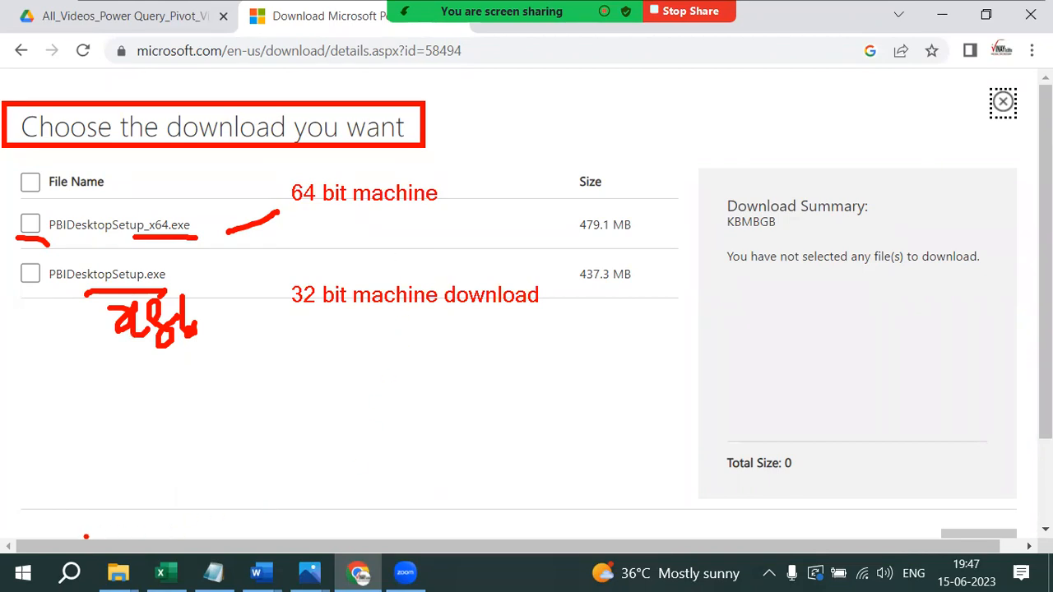
{"action": "left_click_drag", "start_coordinate": [278, 223], "coordinate": [478, 224]}
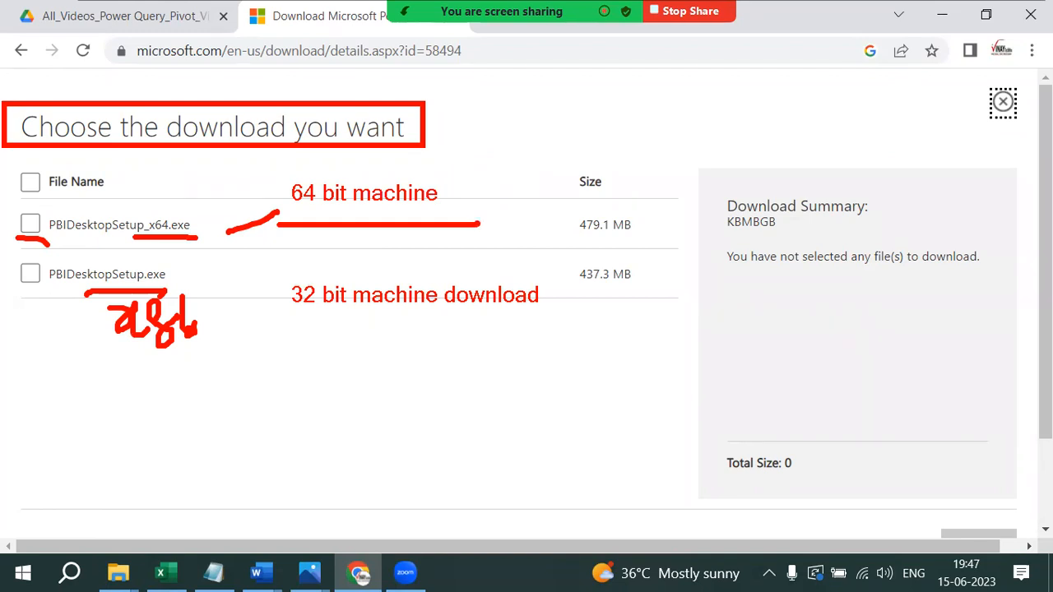
- Search Windows for "sys", check the System Type in System Information with a box and arrow around it, and close the window
{"action": "left_click", "coordinate": [73, 573]}
{"action": "type", "text": "sys"}
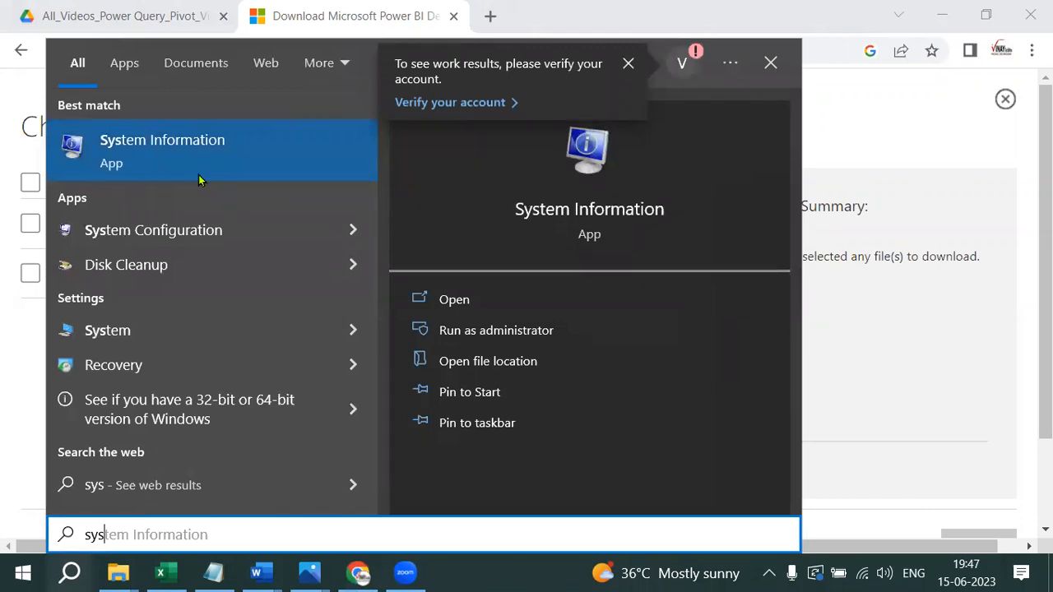
{"action": "left_click", "coordinate": [199, 180]}
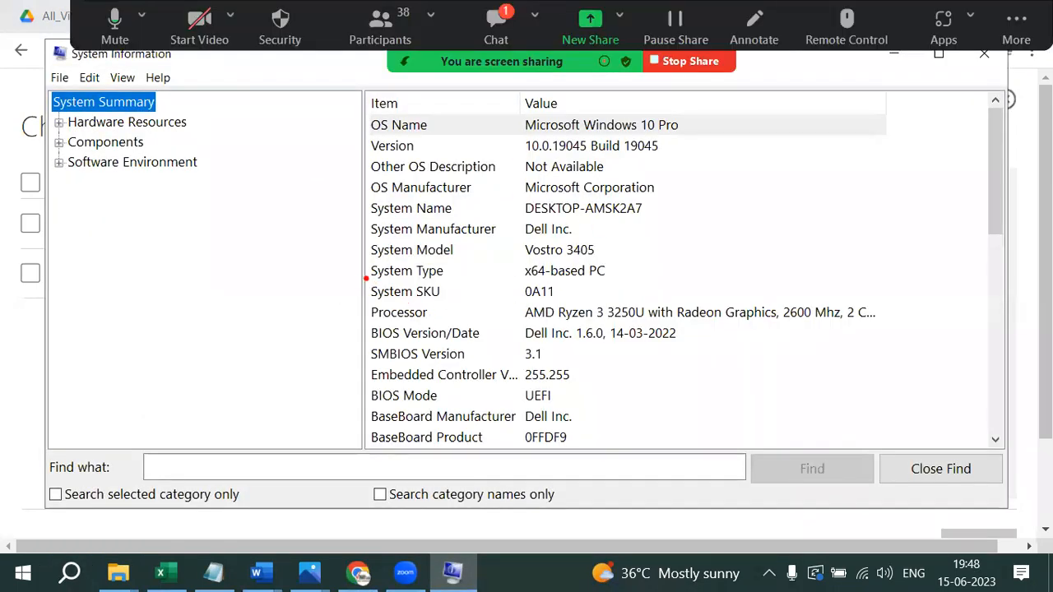
{"action": "mouse_move", "coordinate": [356, 258]}
{"action": "left_mouse_down"}
{"action": "mouse_move", "coordinate": [381, 271]}
{"action": "mouse_move", "coordinate": [539, 294]}
{"action": "mouse_move", "coordinate": [635, 288]}
{"action": "left_mouse_up"}
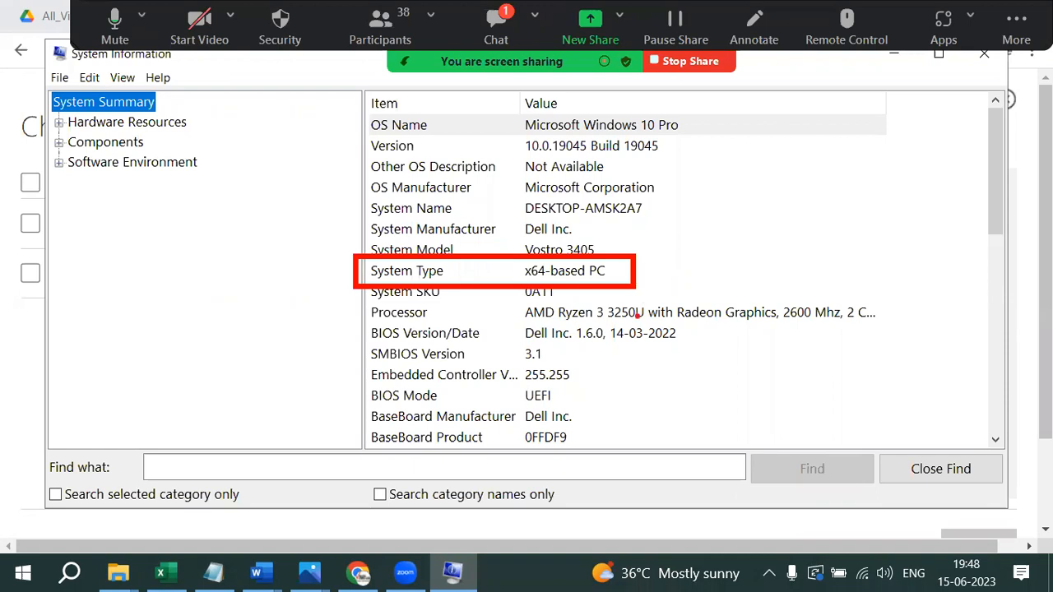
{"action": "left_click_drag", "start_coordinate": [624, 264], "coordinate": [728, 233]}
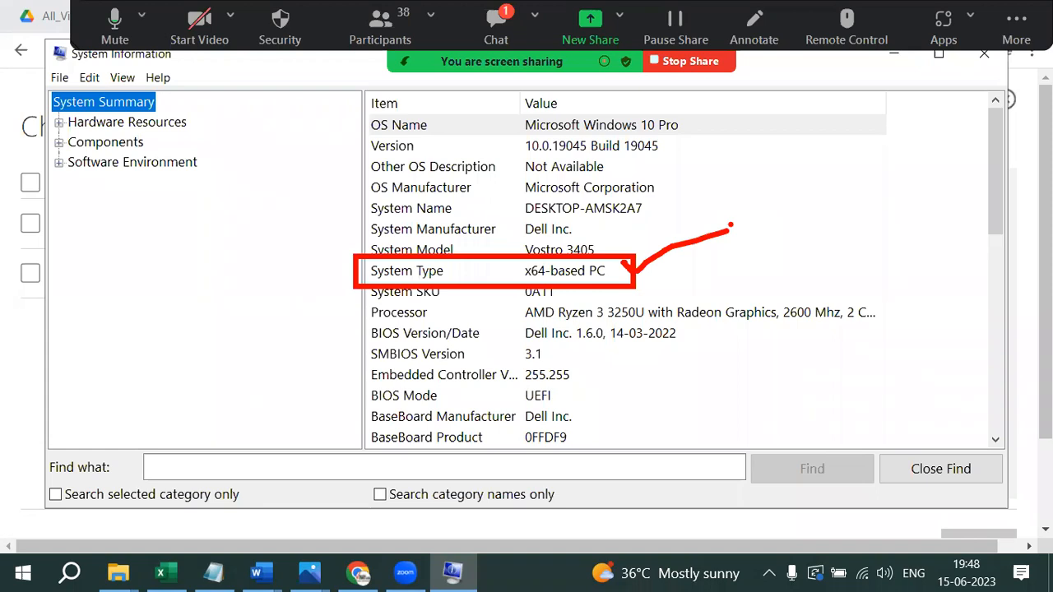
{"action": "left_click", "coordinate": [951, 468]}
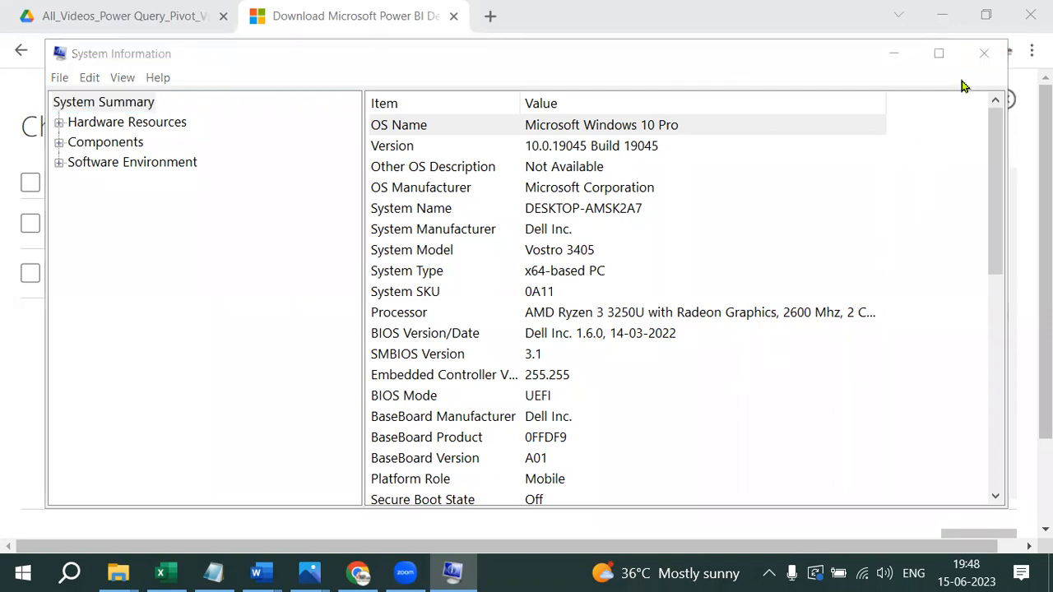
{"action": "left_click", "coordinate": [984, 53]}
{"action": "left_click", "coordinate": [71, 573]}
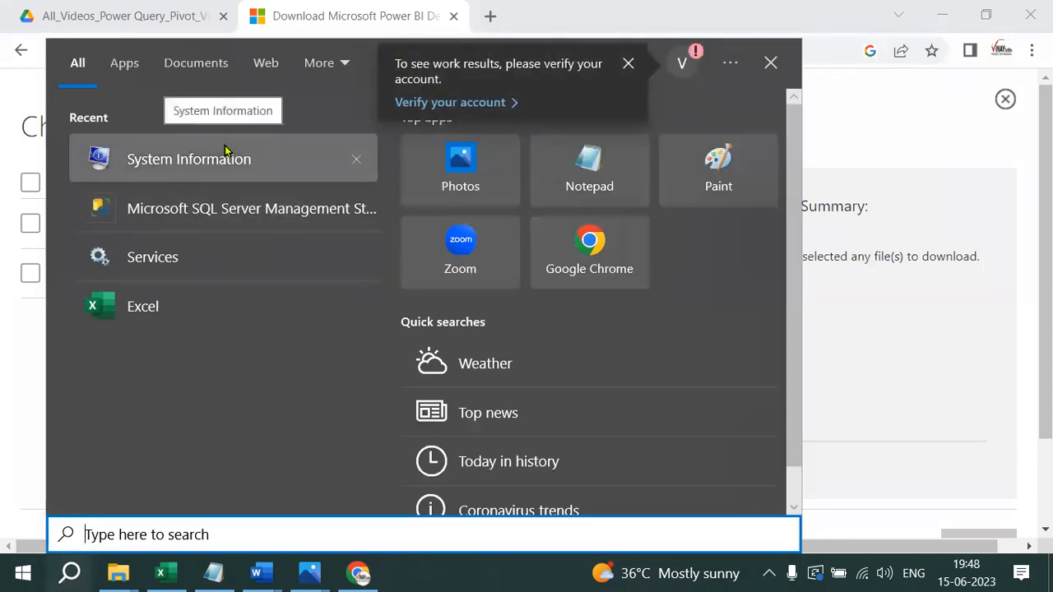
{"action": "left_click", "coordinate": [903, 334]}
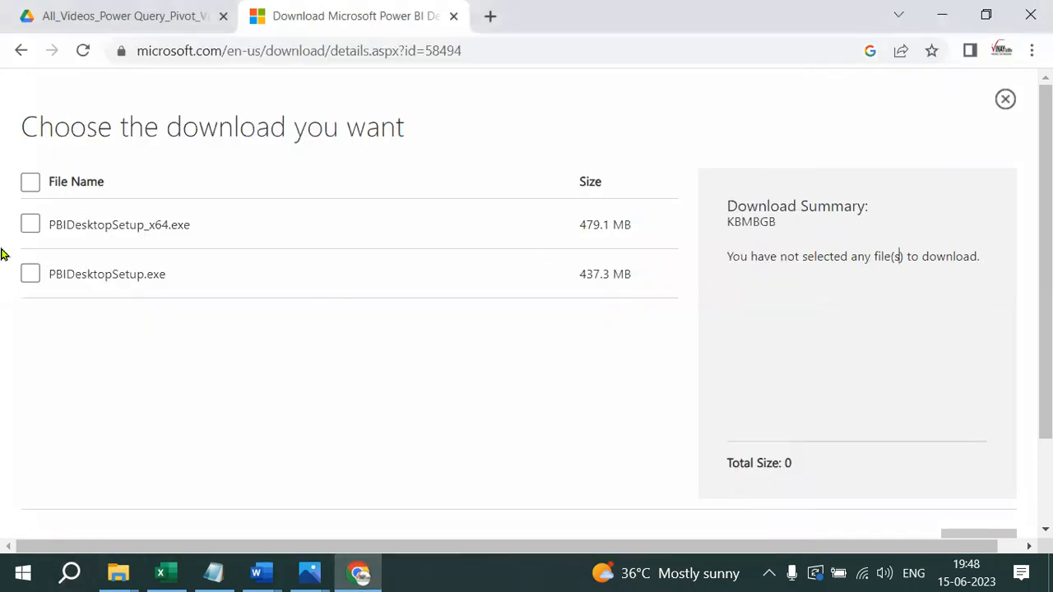
- Select PBIDesktopSetup_x64.exe for download, and temporarily circle its checkbox and the Next button as annotations
{"action": "left_click", "coordinate": [33, 225]}
{"action": "scroll", "coordinate": [973, 403], "scroll_direction": "down", "scroll_amount": 1}
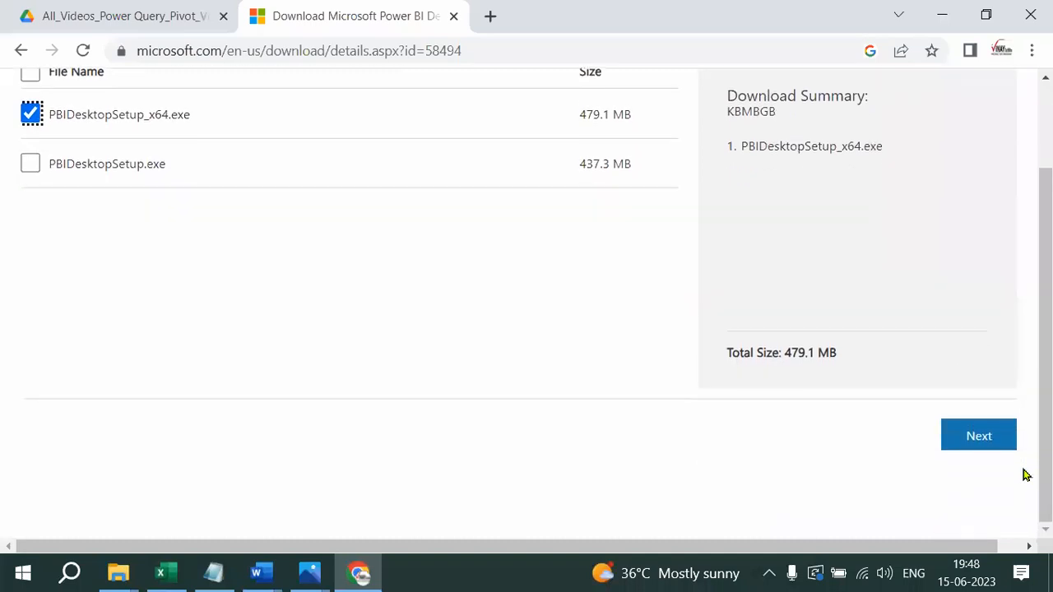
{"action": "mouse_move", "coordinate": [101, 117]}
{"action": "left_mouse_down"}
{"action": "mouse_move", "coordinate": [14, 119]}
{"action": "mouse_move", "coordinate": [91, 82]}
{"action": "left_mouse_up"}
{"action": "mouse_move", "coordinate": [1049, 421]}
{"action": "left_mouse_down"}
{"action": "mouse_move", "coordinate": [909, 431]}
{"action": "mouse_move", "coordinate": [1043, 448]}
{"action": "mouse_move", "coordinate": [993, 377]}
{"action": "left_mouse_up"}
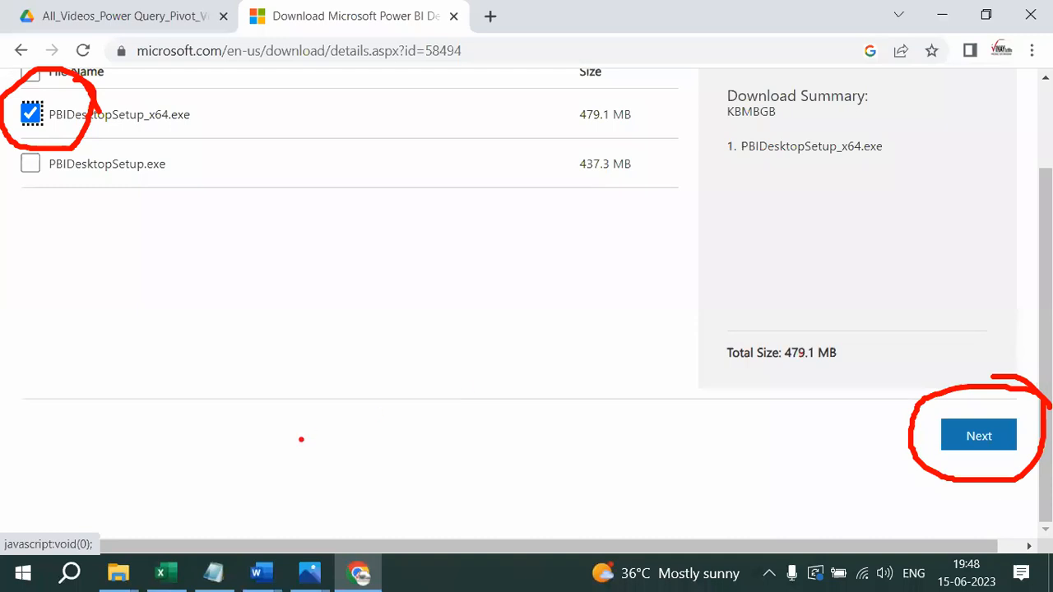
{"action": "key", "text": "Escape"}
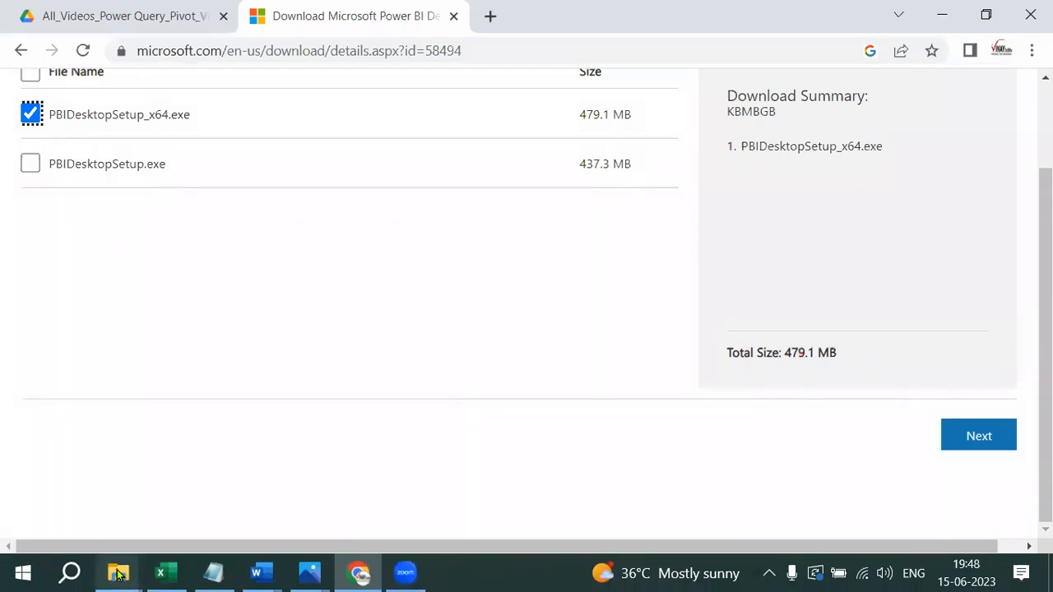
- Switch to File Explorer and open the Downloads folder
{"action": "mouse_move", "coordinate": [118, 573]}
{"action": "left_click", "coordinate": [33, 498]}
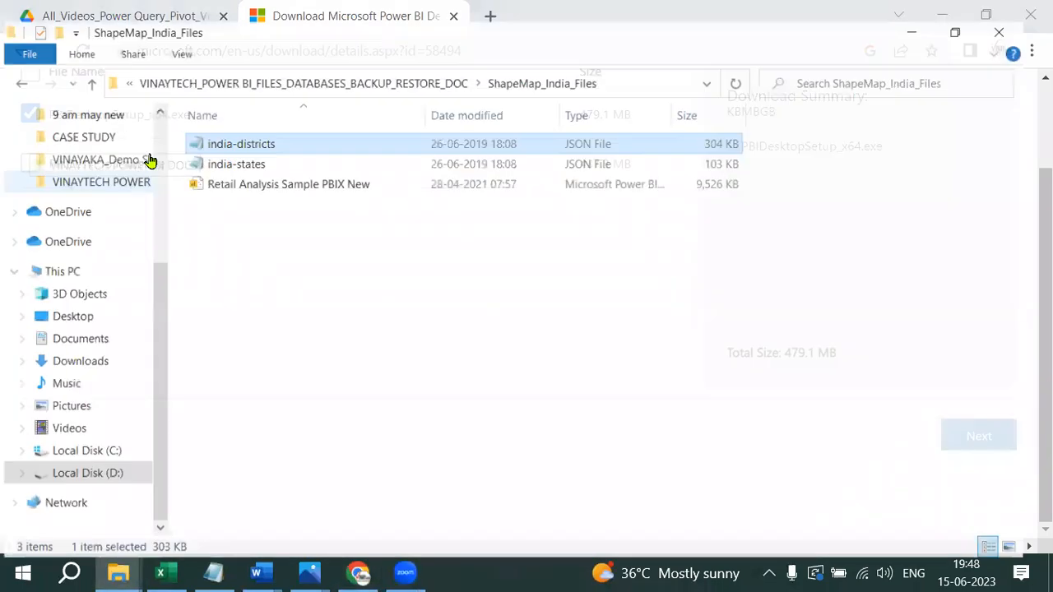
{"action": "scroll", "coordinate": [124, 216], "scroll_direction": "up", "scroll_amount": 4}
{"action": "left_click", "coordinate": [63, 157]}
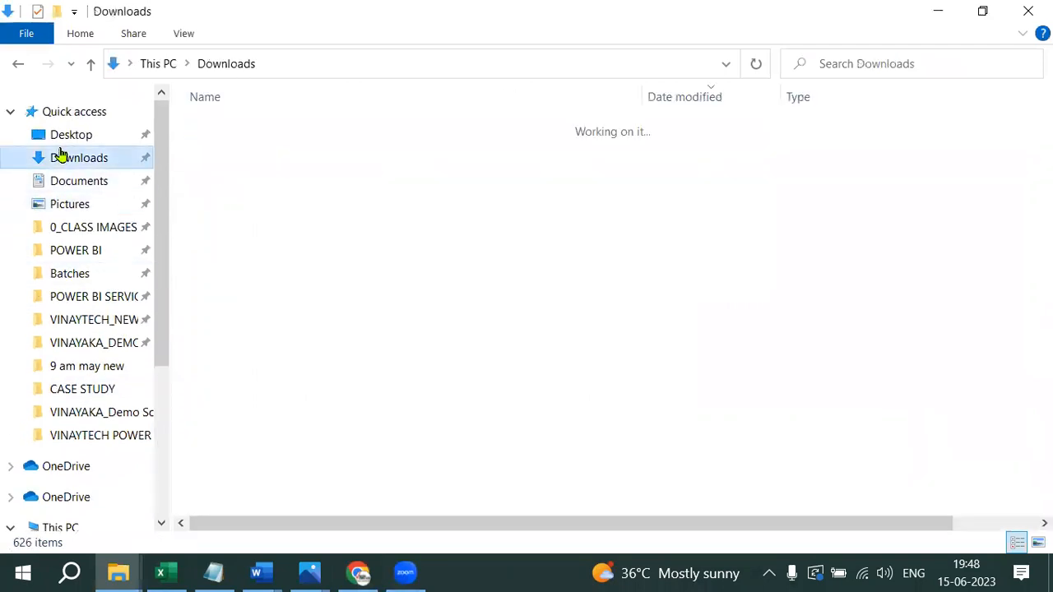
- Locate the "PBIDesktopSetup_x64 (2)" application among the downloaded files
{"action": "left_click", "coordinate": [329, 337]}
{"action": "type", "text": "po"}
{"action": "key", "text": "p"}
{"action": "key", "text": "p"}
{"action": "key", "text": "p"}
{"action": "key", "text": "p"}
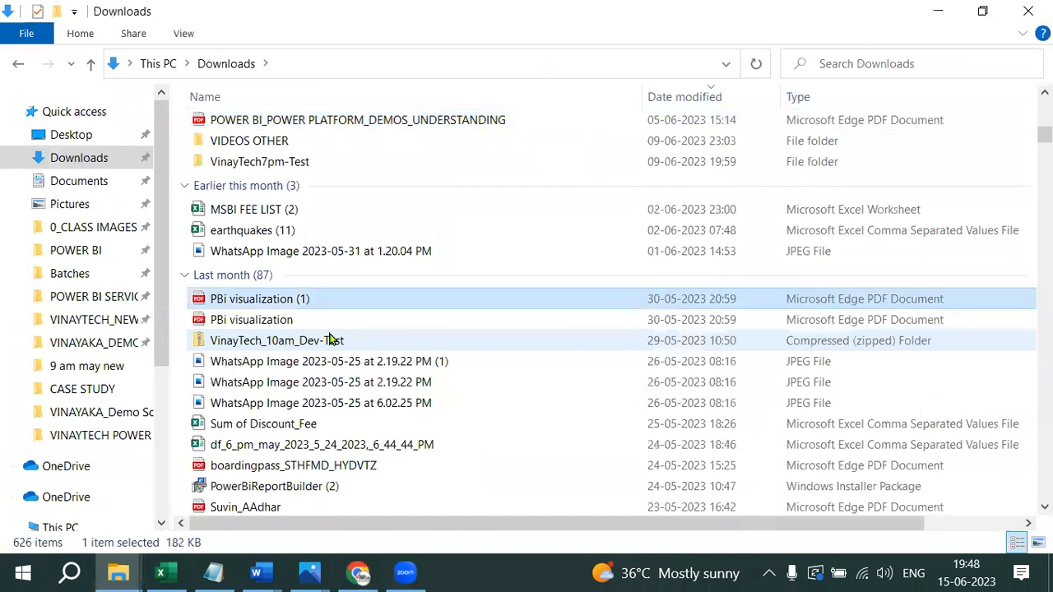
{"action": "key", "text": "p"}
{"action": "key", "text": "p"}
{"action": "key", "text": "p"}
{"action": "key", "text": "p"}
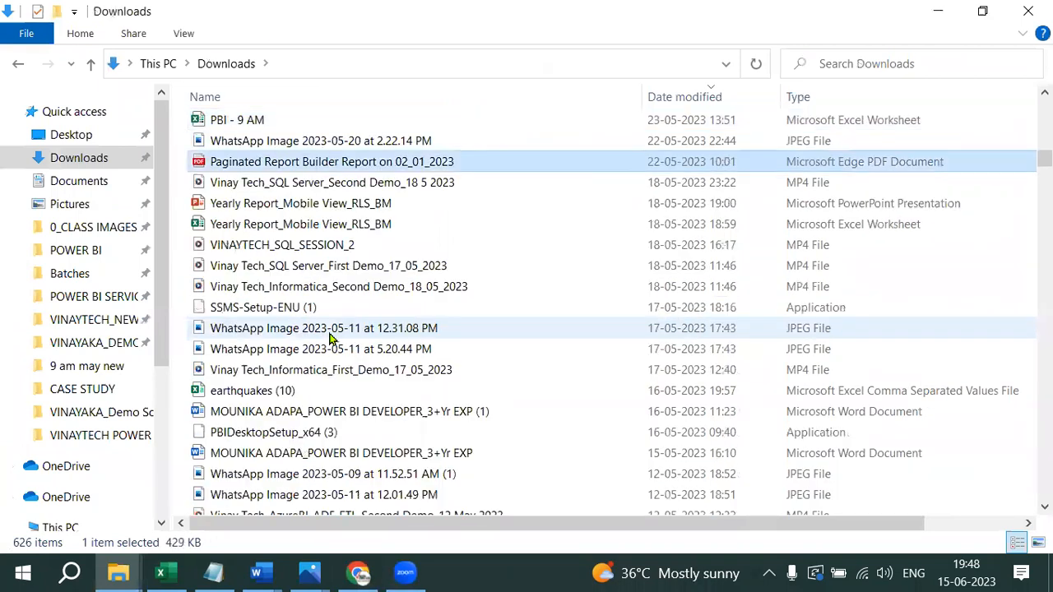
{"action": "key", "text": "p"}
{"action": "key", "text": "p"}
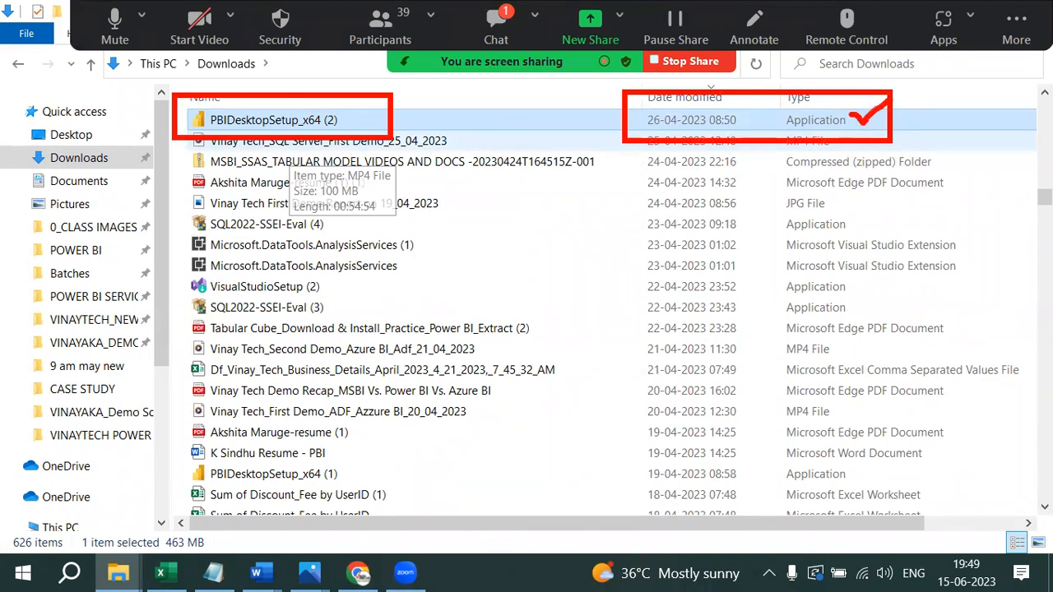
- Draw a line from the installer file to the note "click on it... follow set up wizard [mostly next->next->finish]", and clear the annotations when done
{"action": "mouse_move", "coordinate": [327, 122]}
{"action": "left_mouse_down"}
{"action": "mouse_move", "coordinate": [427, 222]}
{"action": "mouse_move", "coordinate": [425, 247]}
{"action": "left_mouse_up"}
{"action": "type", "text": "cli"}
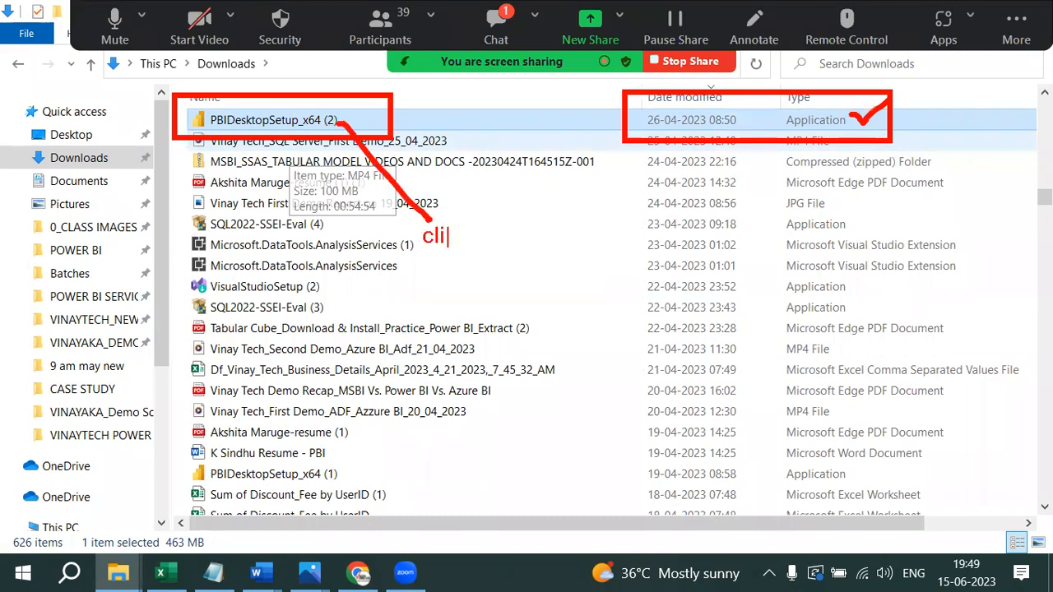
{"action": "type", "text": "ck on it..."}
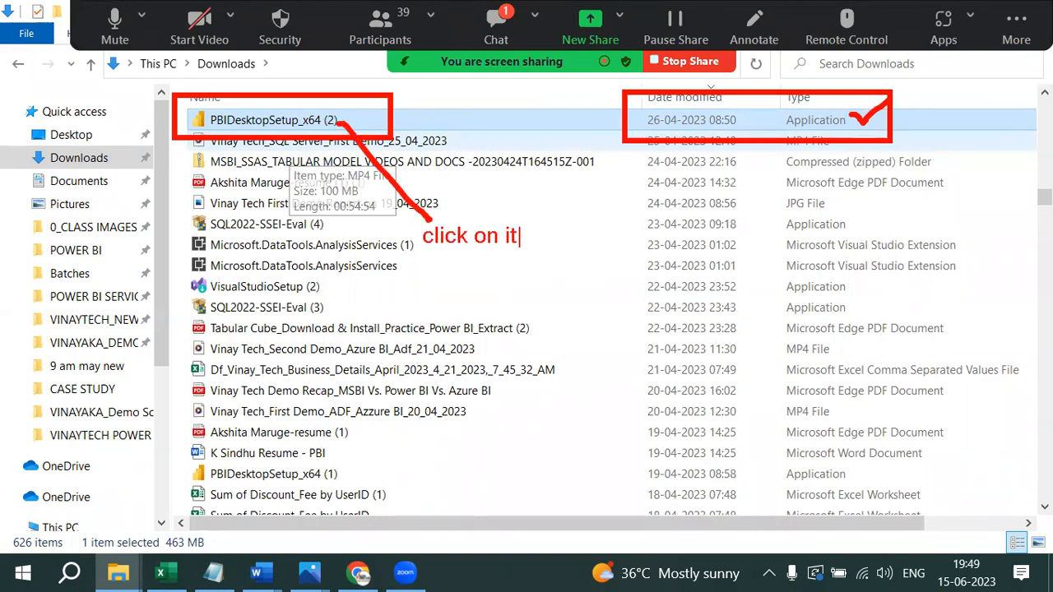
{"action": "key", "text": "Return"}
{"action": "type", "text": "follow"}
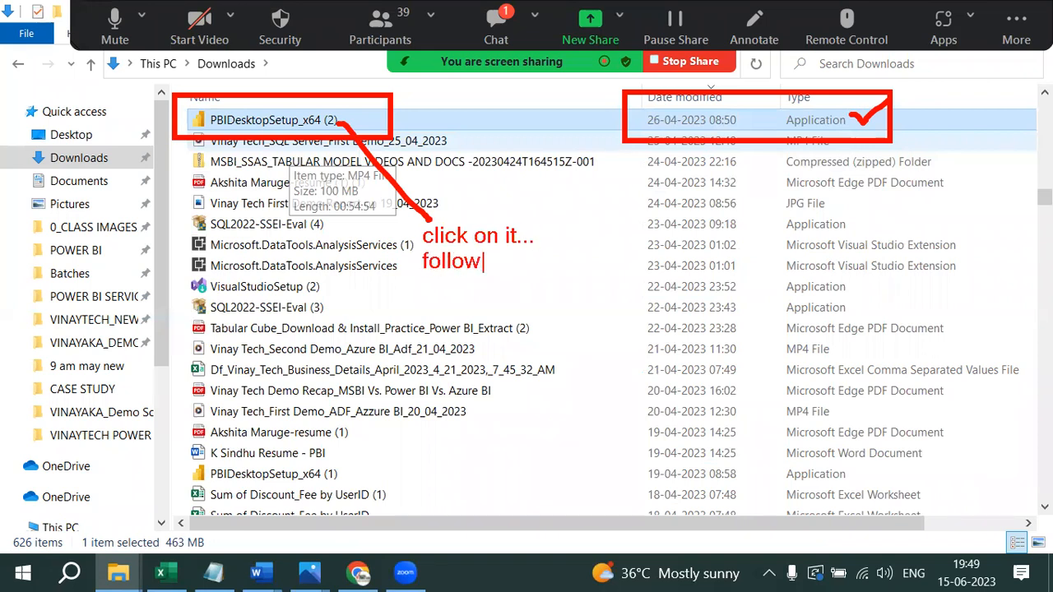
{"action": "type", "text": " set up wi"}
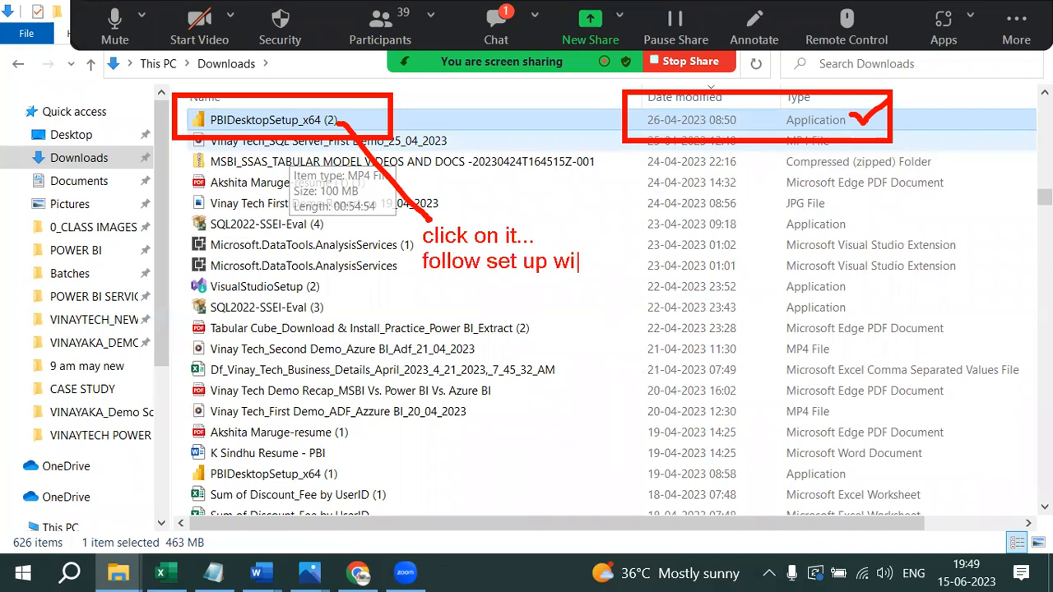
{"action": "type", "text": "zard"}
{"action": "key", "text": "Return"}
{"action": "type", "text": "[mostly ne"}
{"action": "type", "text": "xt->nex"}
{"action": "type", "text": "t->next->finish"}
{"action": "type", "text": "]"}
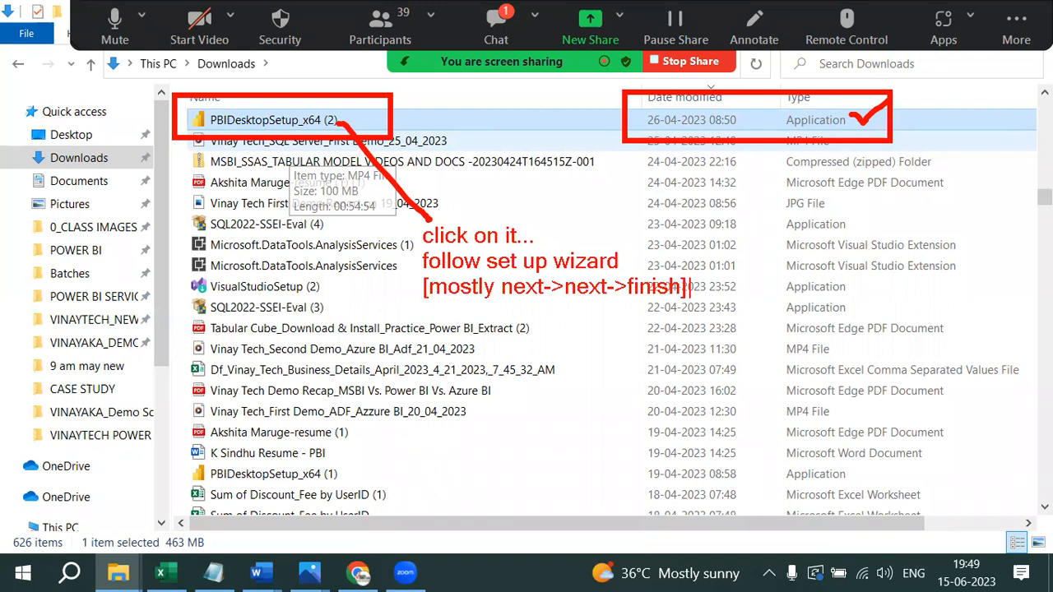
{"action": "key", "text": "alt+s"}
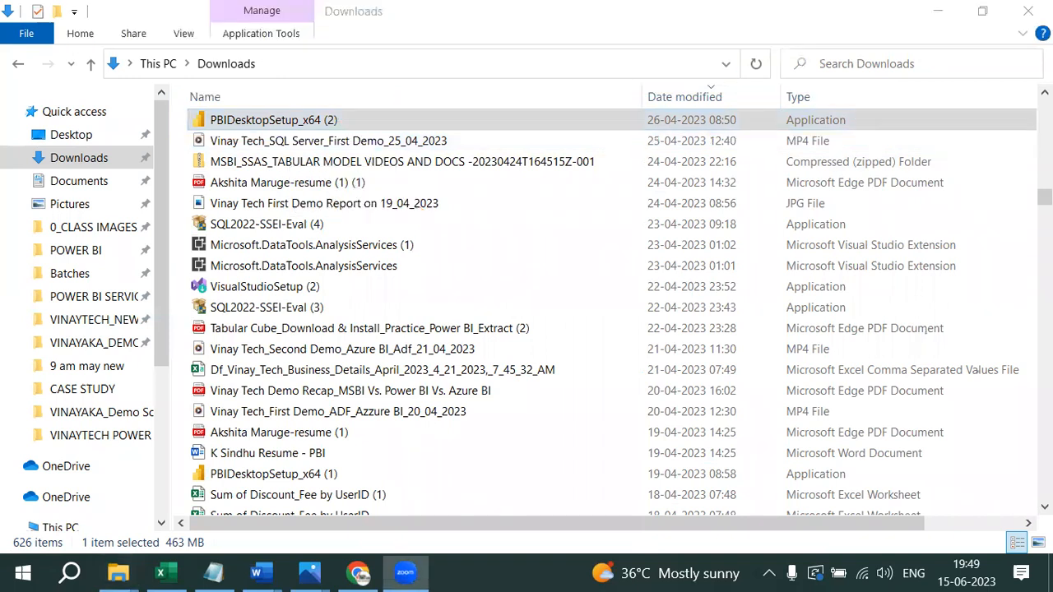
- Minimize all open windows to reach the desktop with the Power BI Desktop shortcut
{"action": "left_click", "coordinate": [938, 13]}
{"action": "left_click", "coordinate": [942, 14]}
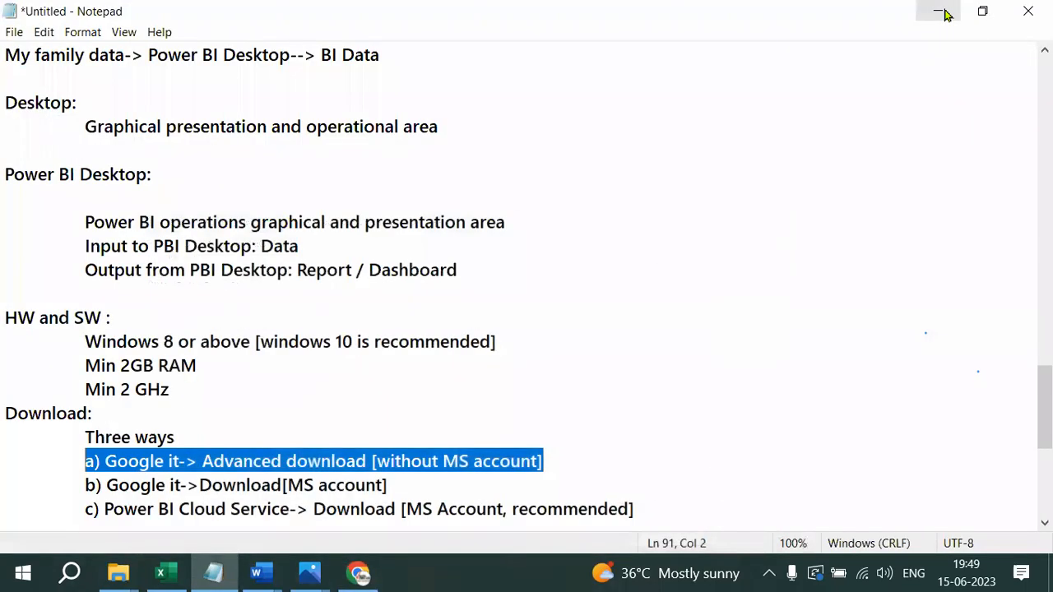
{"action": "left_click", "coordinate": [942, 14]}
{"action": "left_click", "coordinate": [942, 14]}
{"action": "left_click", "coordinate": [942, 14]}
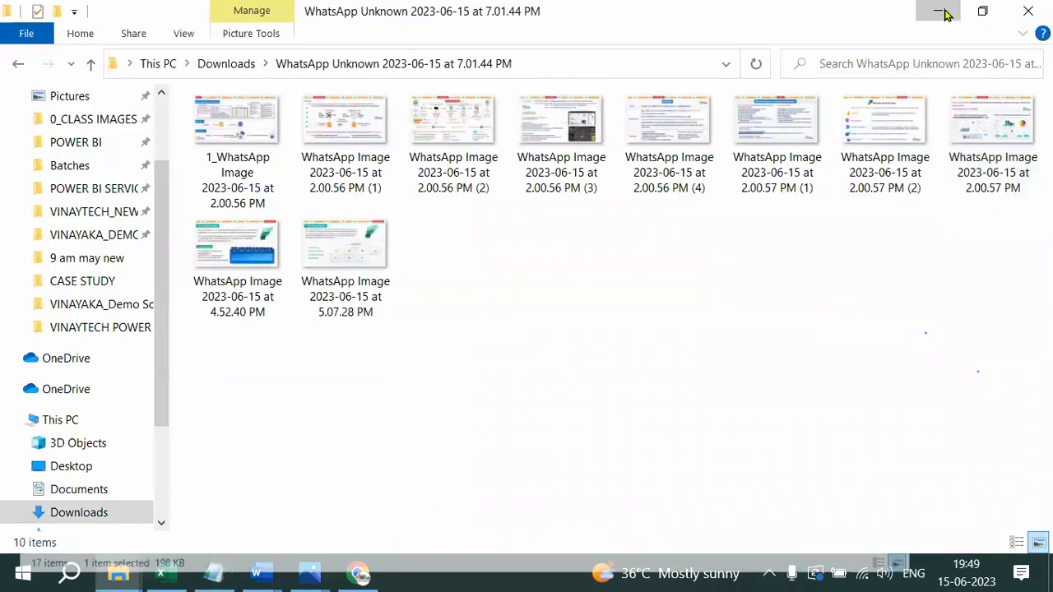
{"action": "left_click", "coordinate": [943, 14]}
{"action": "left_click", "coordinate": [943, 14]}
{"action": "left_click", "coordinate": [943, 14]}
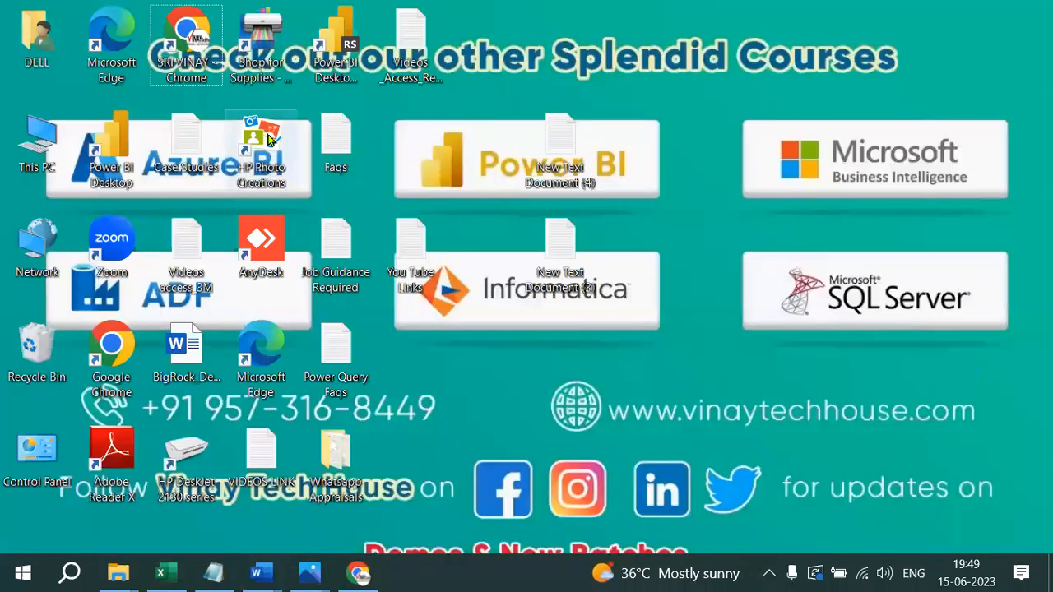
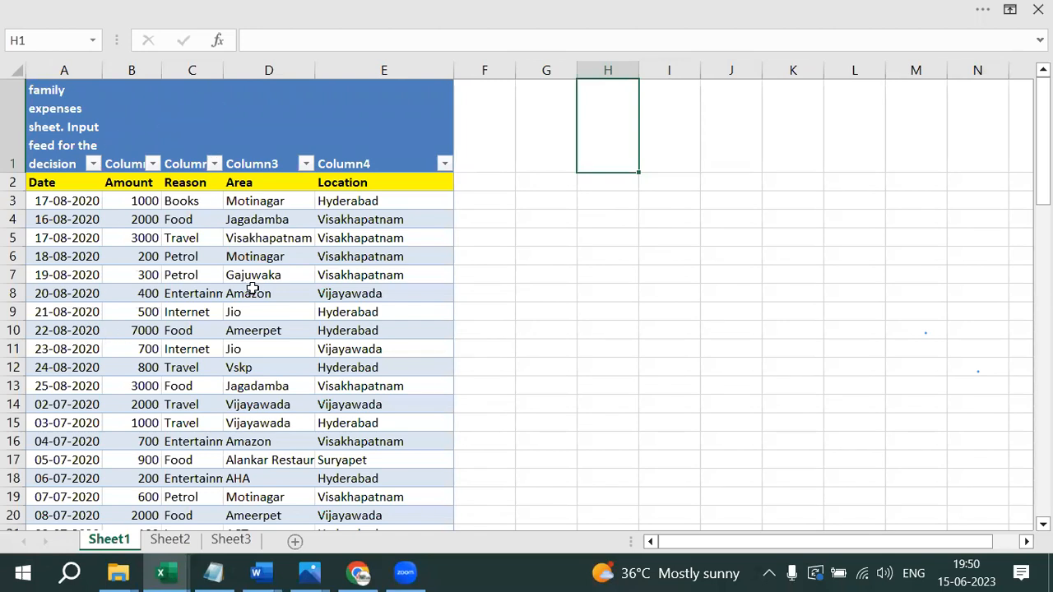
- Select the whole title row 1 above the Date, Amount, Reason, Area and Location headings in Sheet1
{"action": "left_click", "coordinate": [73, 181]}
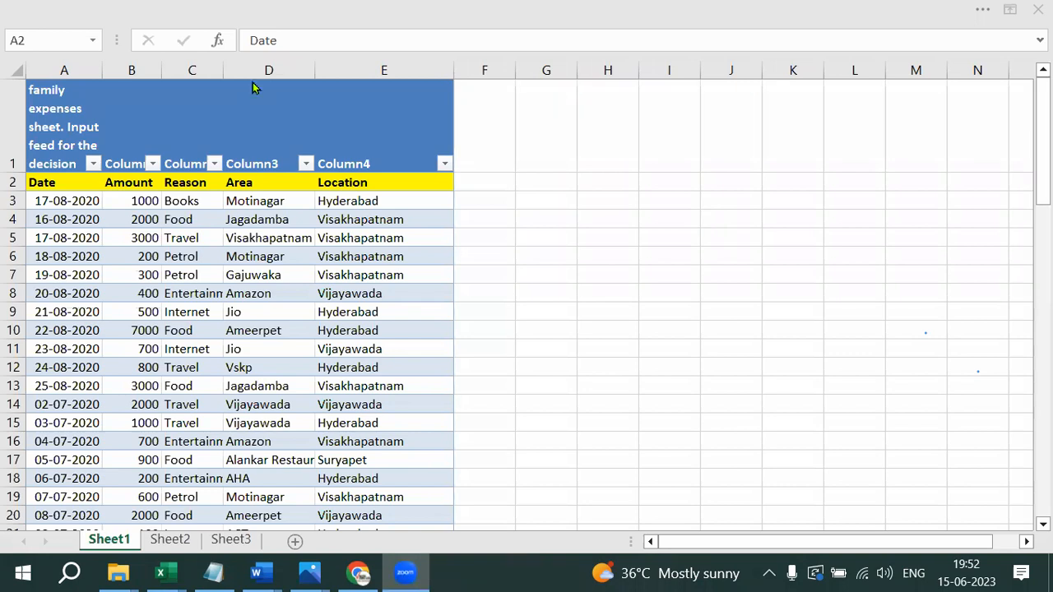
{"action": "left_click", "coordinate": [279, 131]}
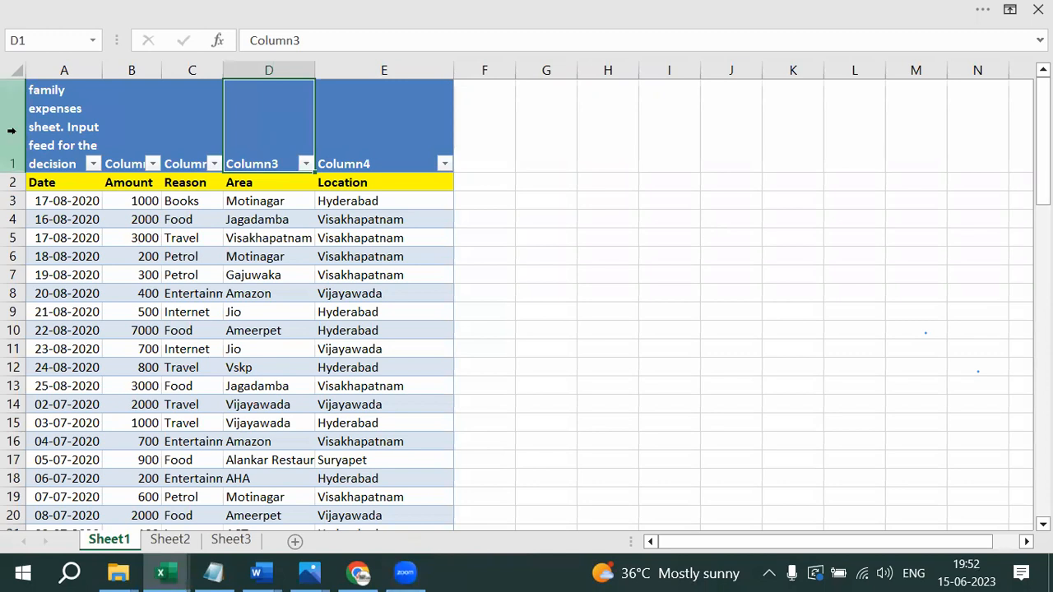
{"action": "left_click", "coordinate": [11, 125]}
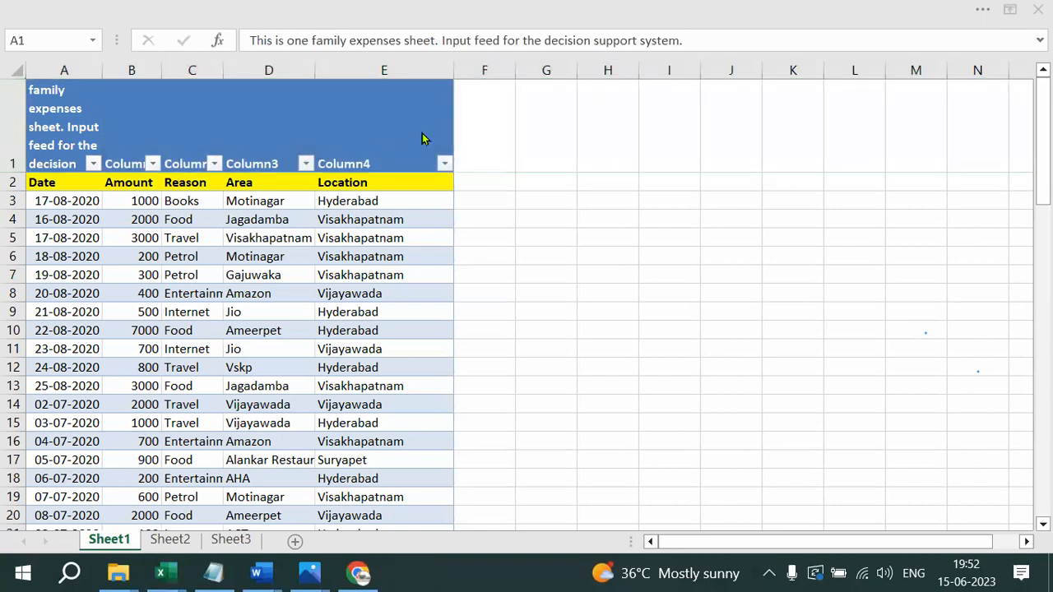
{"action": "left_click", "coordinate": [13, 124]}
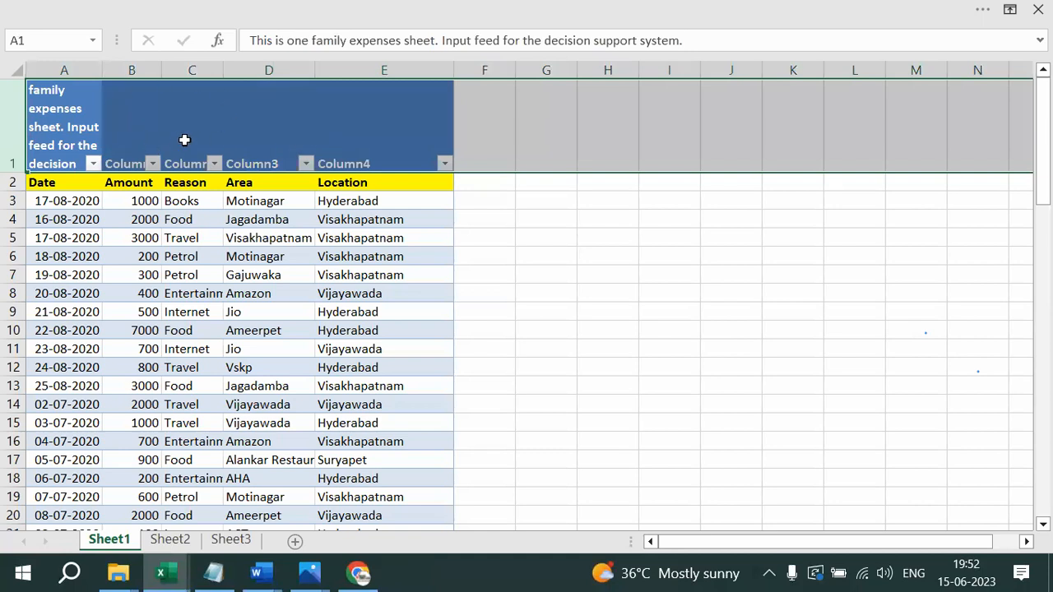
{"action": "left_click", "coordinate": [12, 182]}
{"action": "left_click", "coordinate": [268, 114]}
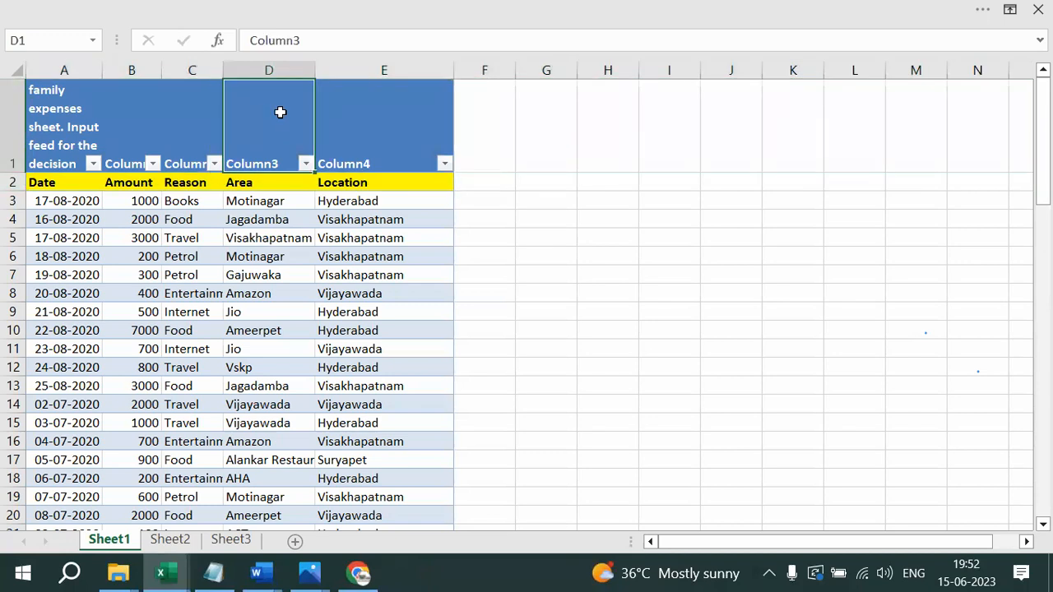
{"action": "left_click", "coordinate": [11, 113]}
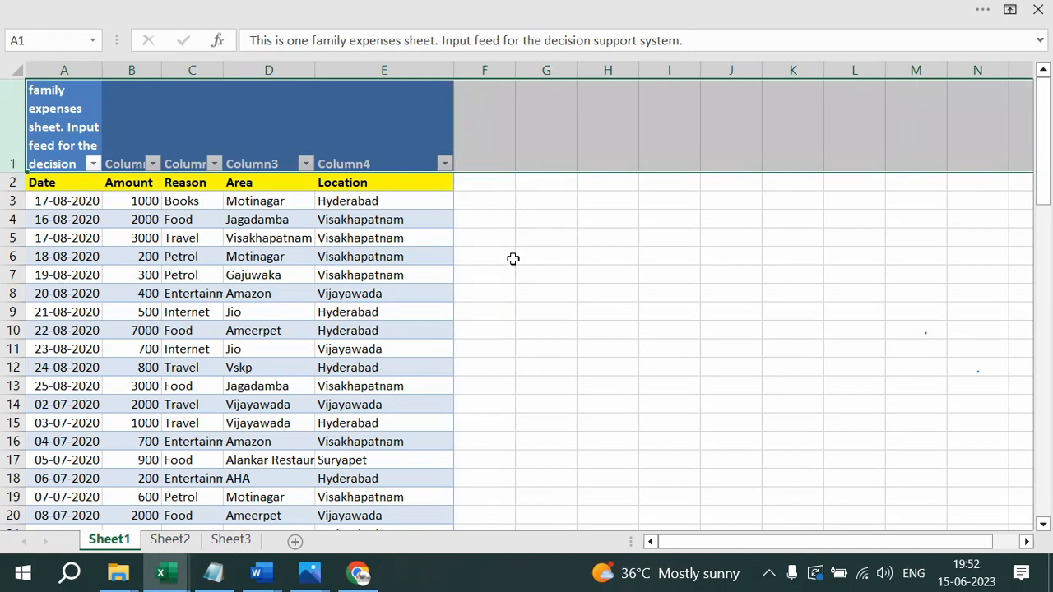
- Draw a large red cross beside the expense table and handwrite a red remark in the empty area next to it
{"action": "left_click_drag", "start_coordinate": [430, 252], "coordinate": [520, 344]}
{"action": "left_click_drag", "start_coordinate": [508, 266], "coordinate": [427, 337]}
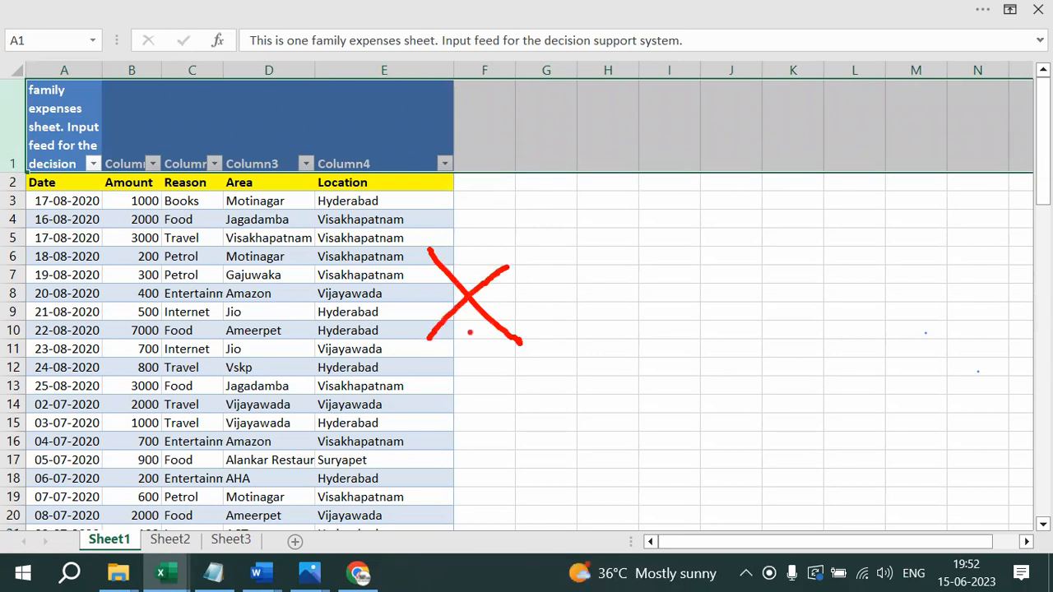
{"action": "left_click_drag", "start_coordinate": [554, 234], "coordinate": [599, 193]}
{"action": "mouse_move", "coordinate": [562, 267]}
{"action": "left_mouse_down"}
{"action": "mouse_move", "coordinate": [625, 247]}
{"action": "mouse_move", "coordinate": [691, 271]}
{"action": "mouse_move", "coordinate": [720, 268]}
{"action": "left_mouse_up"}
{"action": "mouse_move", "coordinate": [732, 255]}
{"action": "left_mouse_down"}
{"action": "mouse_move", "coordinate": [775, 251]}
{"action": "mouse_move", "coordinate": [776, 288]}
{"action": "left_mouse_up"}
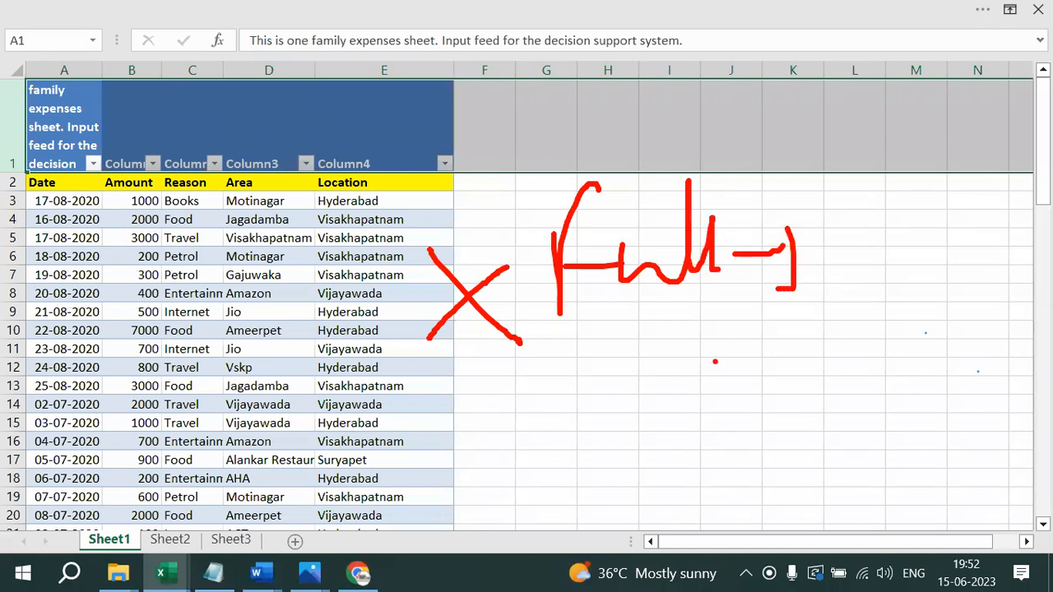
{"action": "left_click_drag", "start_coordinate": [718, 319], "coordinate": [676, 393]}
{"action": "mouse_move", "coordinate": [646, 327]}
{"action": "left_mouse_down"}
{"action": "mouse_move", "coordinate": [724, 360]}
{"action": "mouse_move", "coordinate": [672, 464]}
{"action": "left_mouse_up"}
{"action": "mouse_move", "coordinate": [785, 325]}
{"action": "left_mouse_down"}
{"action": "mouse_move", "coordinate": [780, 407]}
{"action": "mouse_move", "coordinate": [870, 374]}
{"action": "left_mouse_up"}
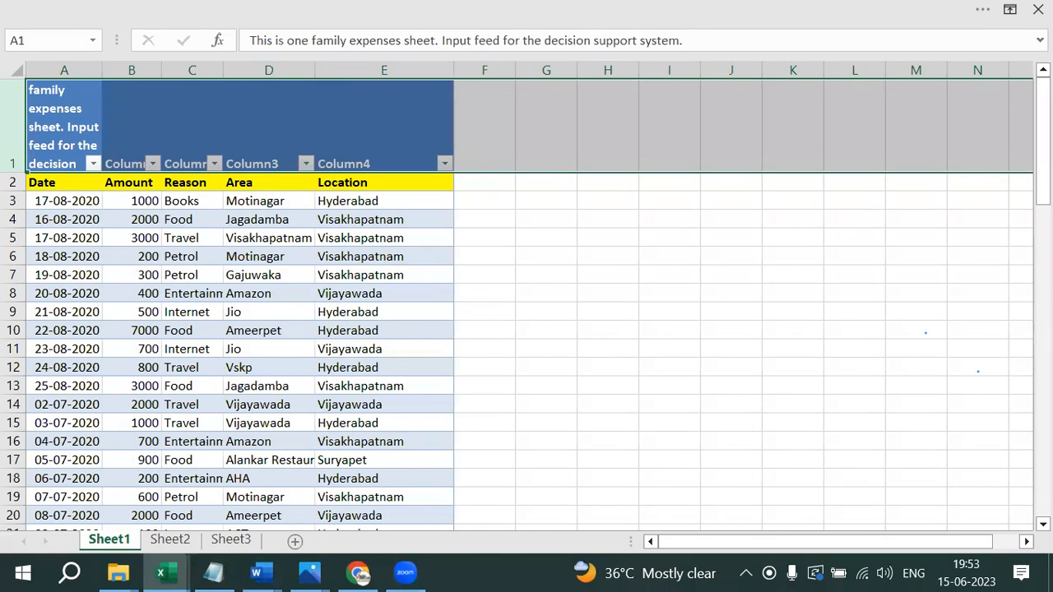
- Minimize the open windows to reach the desktop and launch Power BI Desktop from its shortcut
{"action": "left_click", "coordinate": [1009, 9]}
{"action": "left_click", "coordinate": [929, 183]}
{"action": "left_click", "coordinate": [944, 23]}
{"action": "left_click", "coordinate": [941, 16]}
{"action": "left_click", "coordinate": [898, 15]}
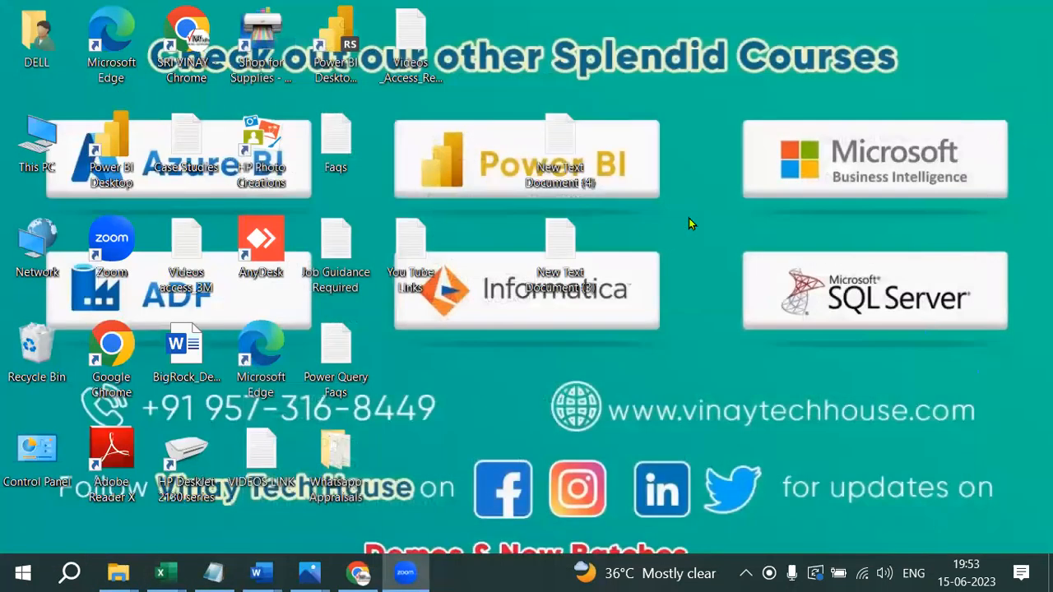
{"action": "left_click", "coordinate": [124, 175]}
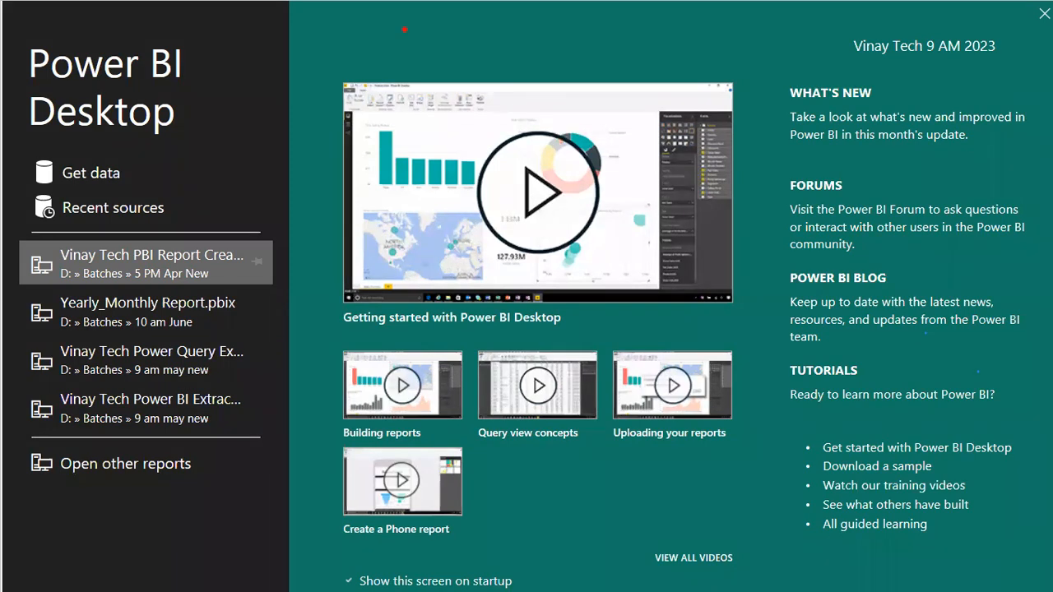
- Label the start screen "Get started Screen" in yellow, circle the signed-in account name and box the start of the Tutorials section
{"action": "type", "text": "t"}
{"action": "type", "text": "Get started "}
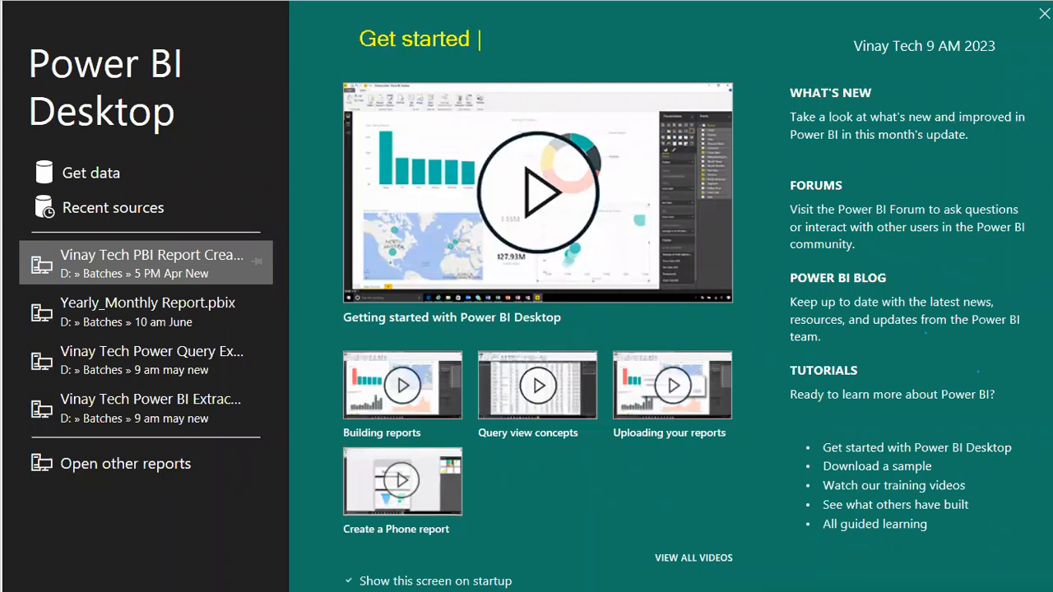
{"action": "type", "text": "Screen"}
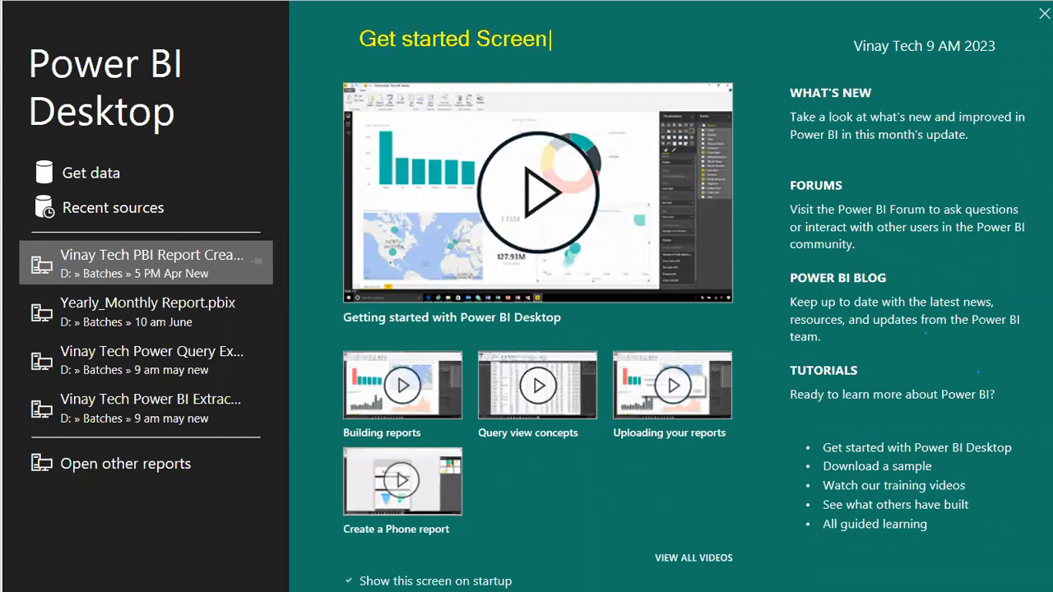
{"action": "key", "text": "Escape"}
{"action": "mouse_move", "coordinate": [1050, 43]}
{"action": "left_mouse_down"}
{"action": "mouse_move", "coordinate": [822, 32]}
{"action": "mouse_move", "coordinate": [960, 67]}
{"action": "mouse_move", "coordinate": [1018, 18]}
{"action": "left_mouse_up"}
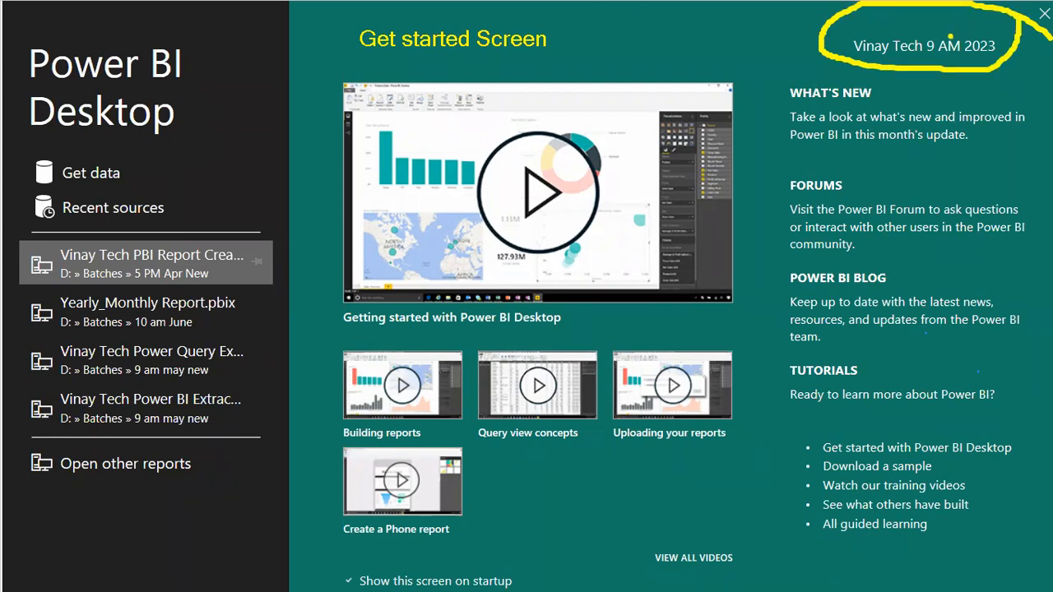
{"action": "left_click_drag", "start_coordinate": [768, 352], "coordinate": [794, 428]}
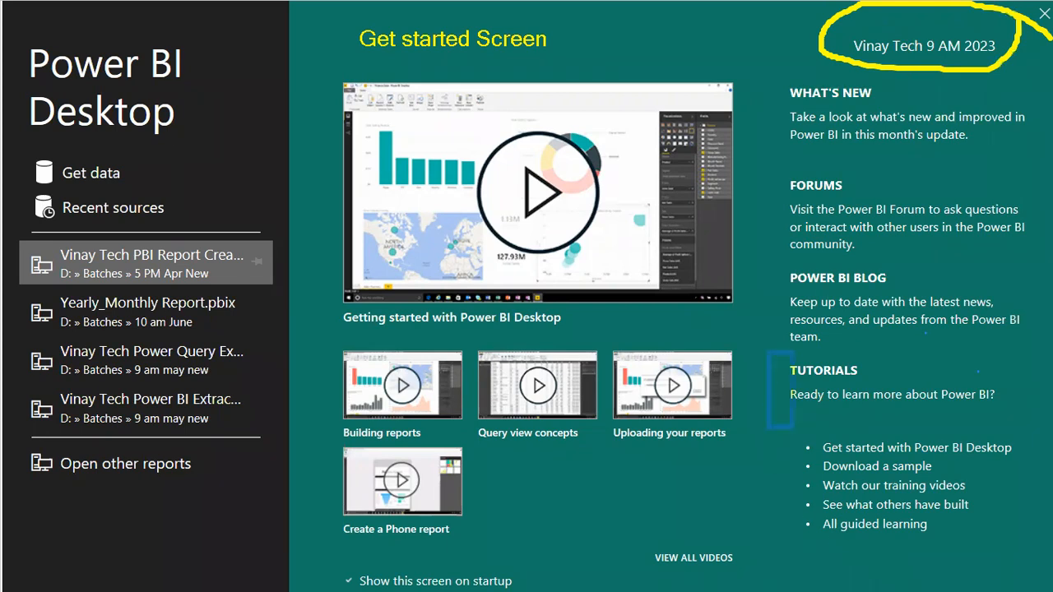
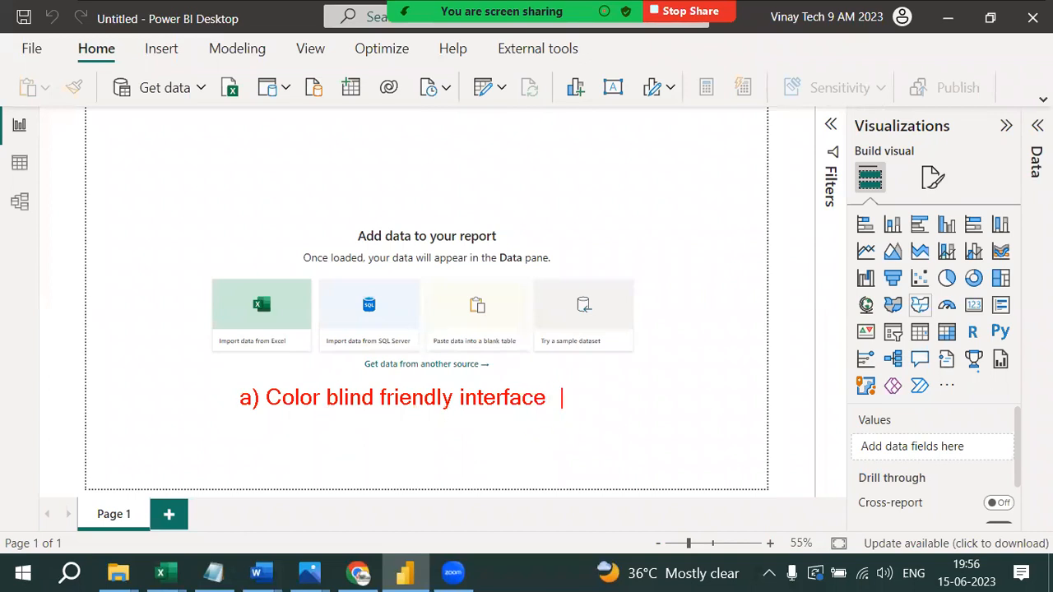
- Complete note a) on the color blind friendly interface with "[color blind people can work on]"
{"action": "type", "text": "[color b"}
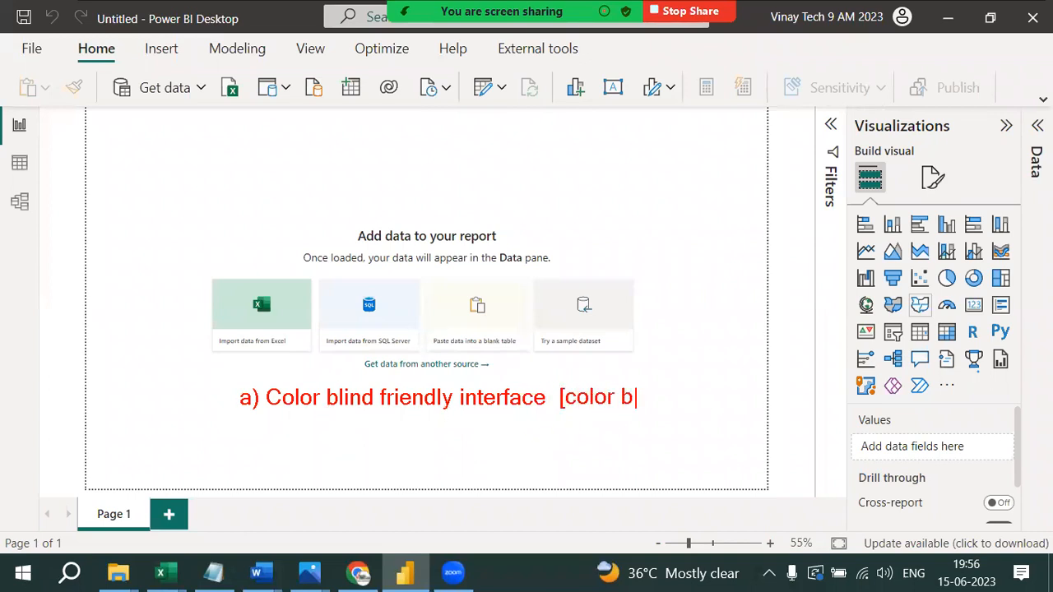
{"action": "type", "text": "lind people can "}
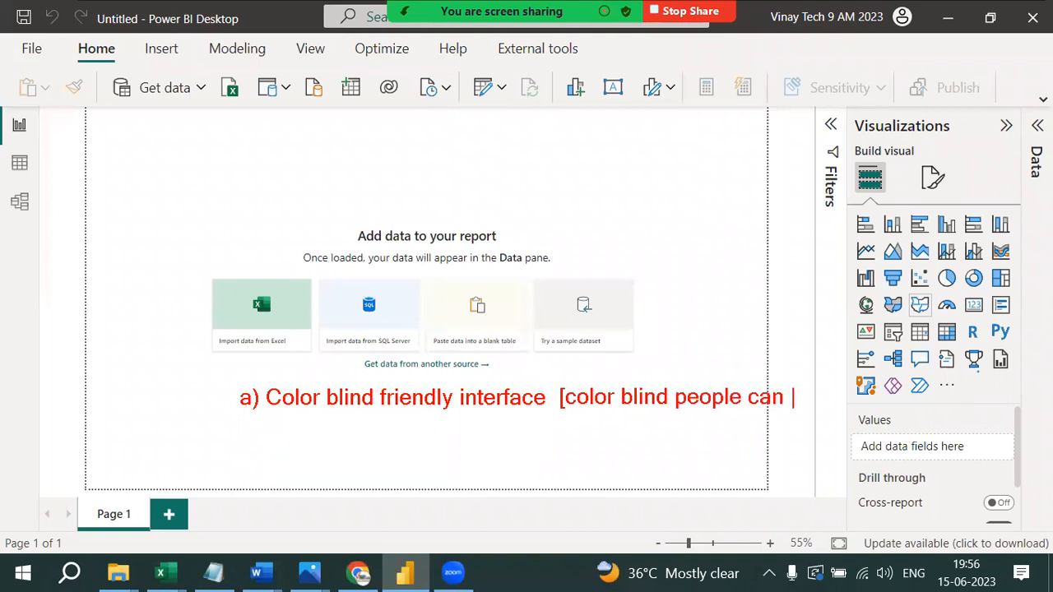
{"action": "type", "text": "work on"}
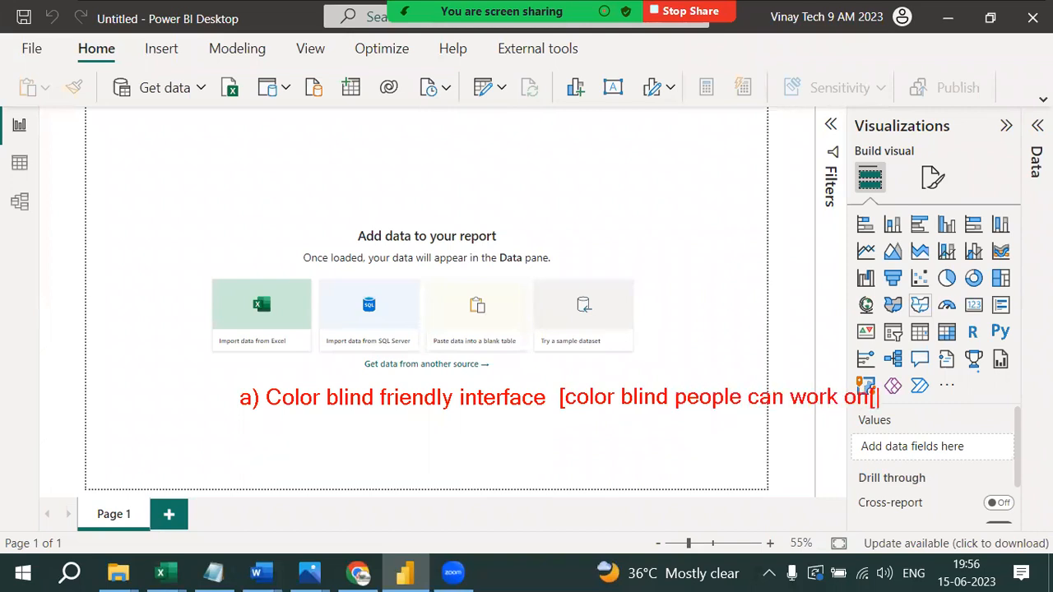
{"action": "type", "text": "]"}
{"action": "key", "text": "Return"}
- Add the note "b) SSBI Interface[end-end]" below note a) on the report canvas
{"action": "left_click", "coordinate": [241, 427]}
{"action": "type", "text": "b) SSBI "}
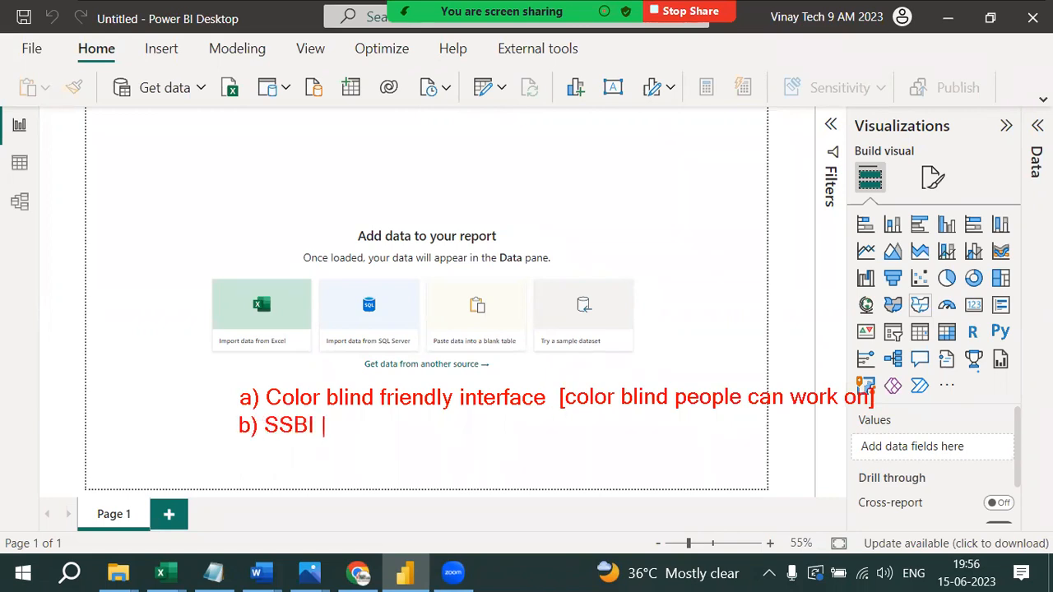
{"action": "type", "text": "Interface["}
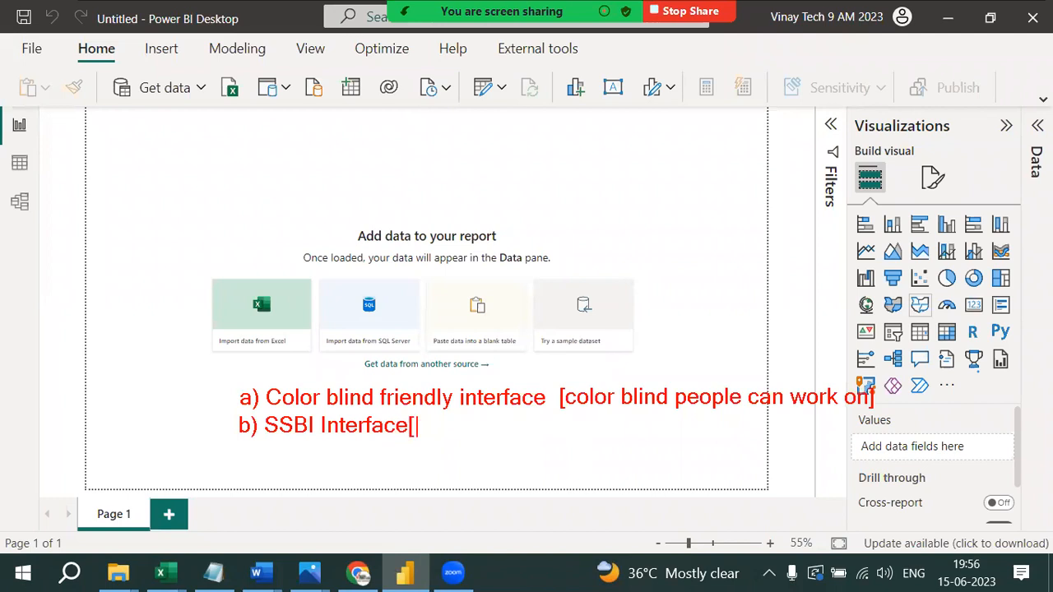
{"action": "type", "text": "end-end]"}
{"action": "key", "text": "Return"}
- Write the flow "Data--> Extract--> Transform--> Model-->Secure-->Visuals->BI data" below note b)
{"action": "type", "text": "Data--"}
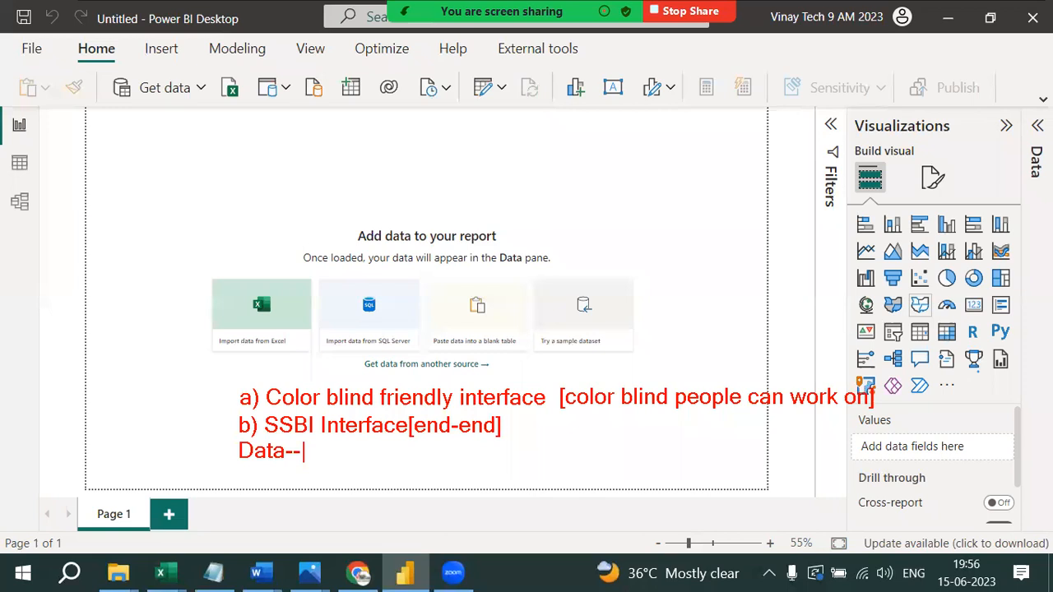
{"action": "type", "text": "> Extract"}
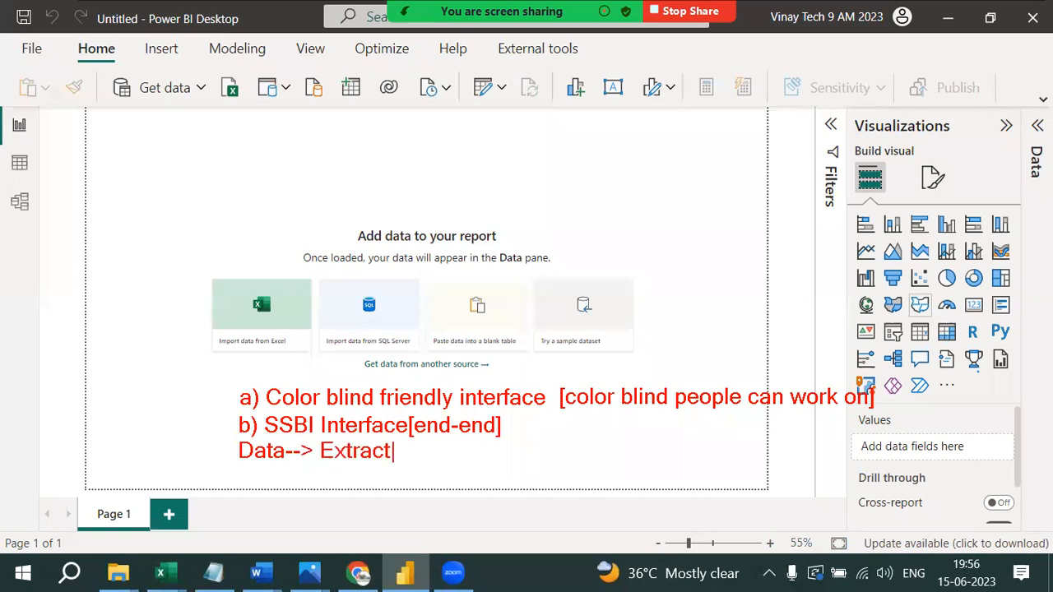
{"action": "type", "text": "--> Transform"}
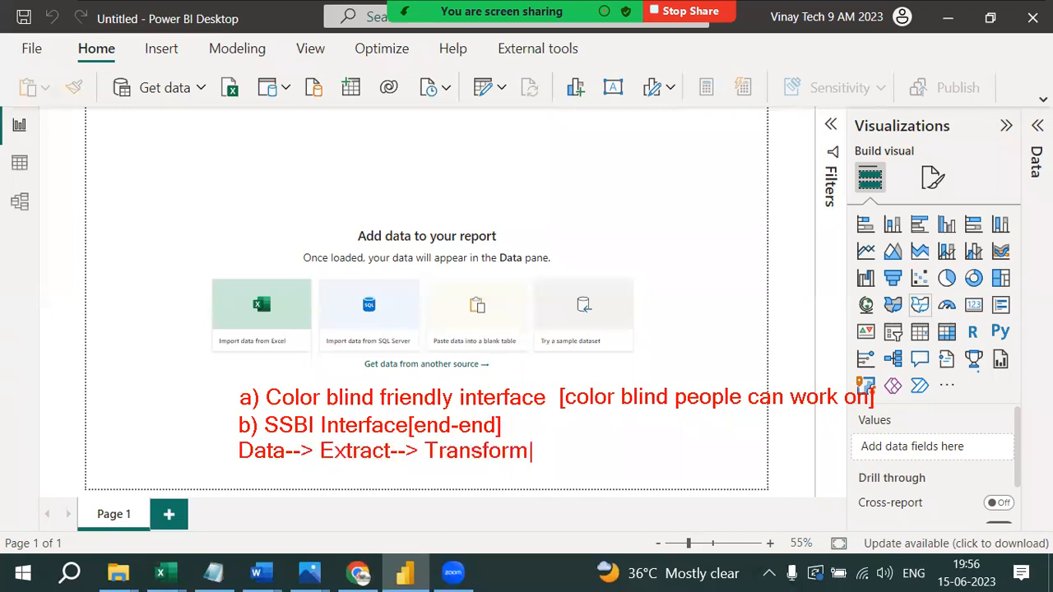
{"action": "type", "text": "--> Model--"}
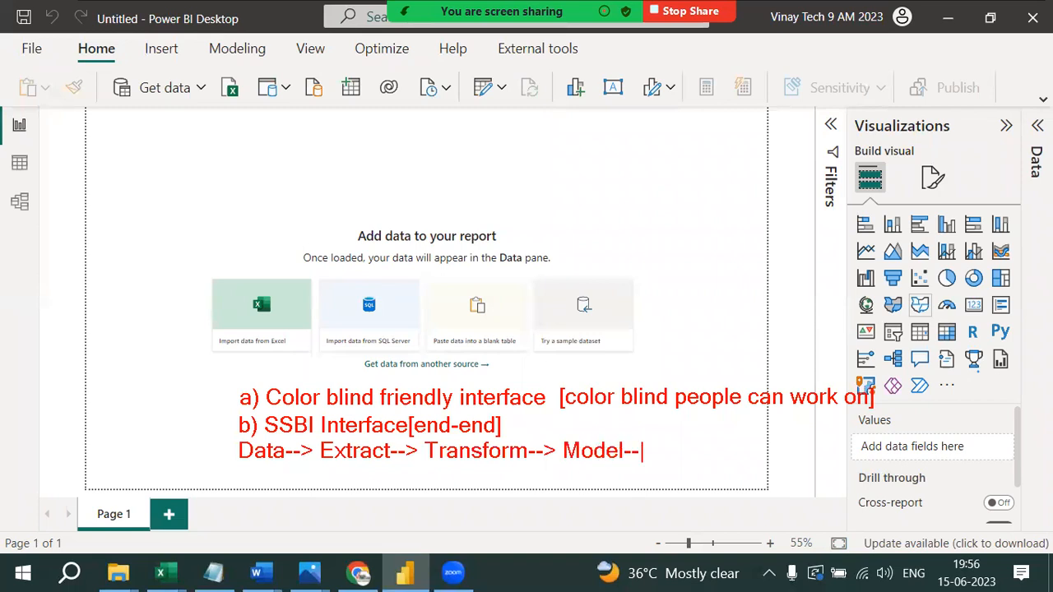
{"action": "type", "text": ">Secure-->BI Da"}
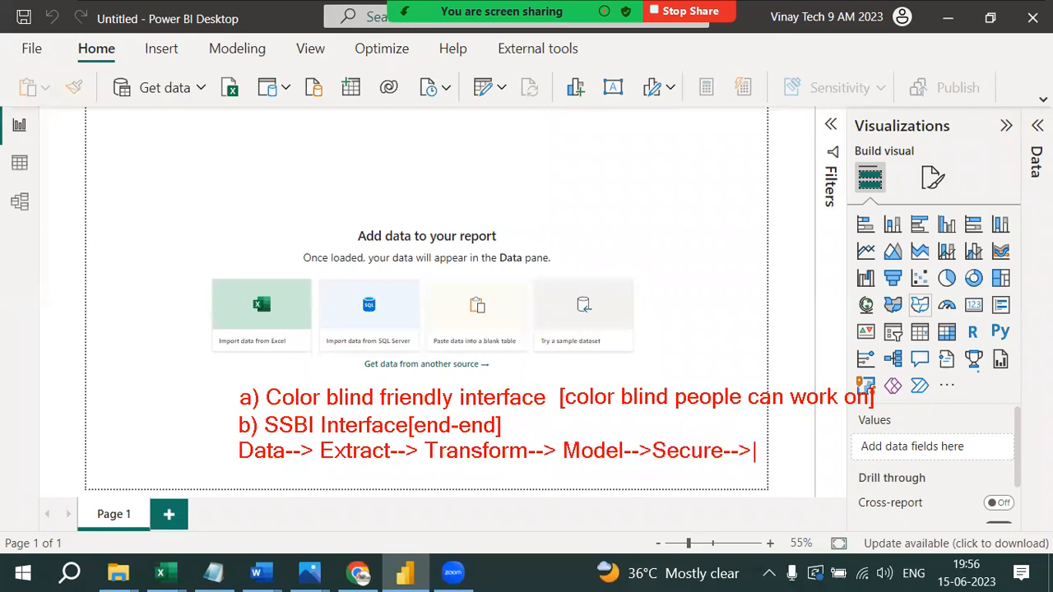
{"action": "type", "text": "ta"}
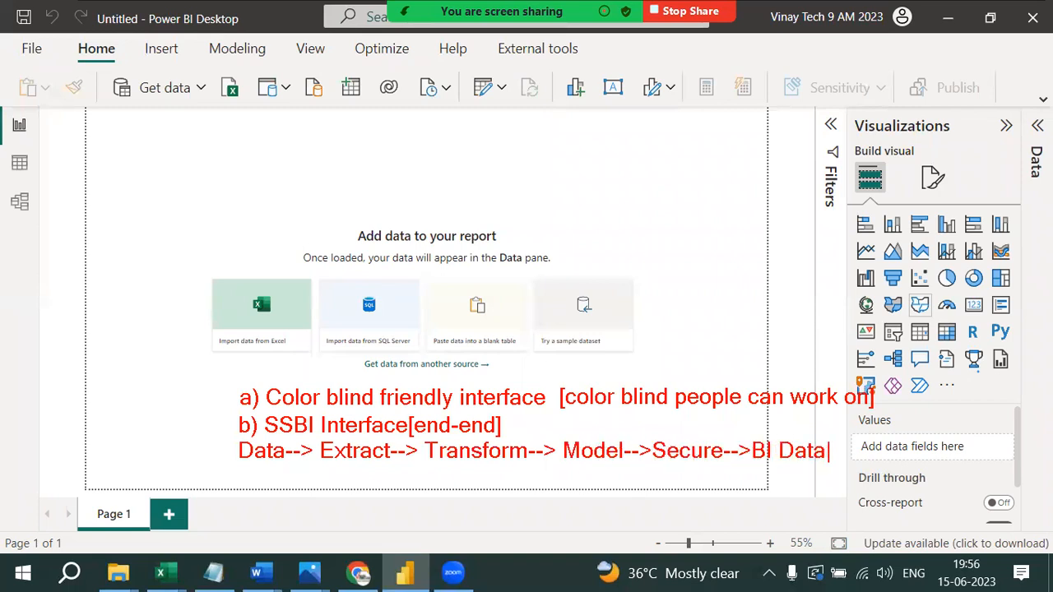
{"action": "key", "text": "BackSpace"}
{"action": "key", "text": "BackSpace"}
{"action": "key", "text": "BackSpace"}
{"action": "key", "text": "BackSpace"}
{"action": "key", "text": "BackSpace"}
{"action": "key", "text": "BackSpace"}
{"action": "key", "text": "BackSpace"}
{"action": "type", "text": "Visuals->BI adat"}
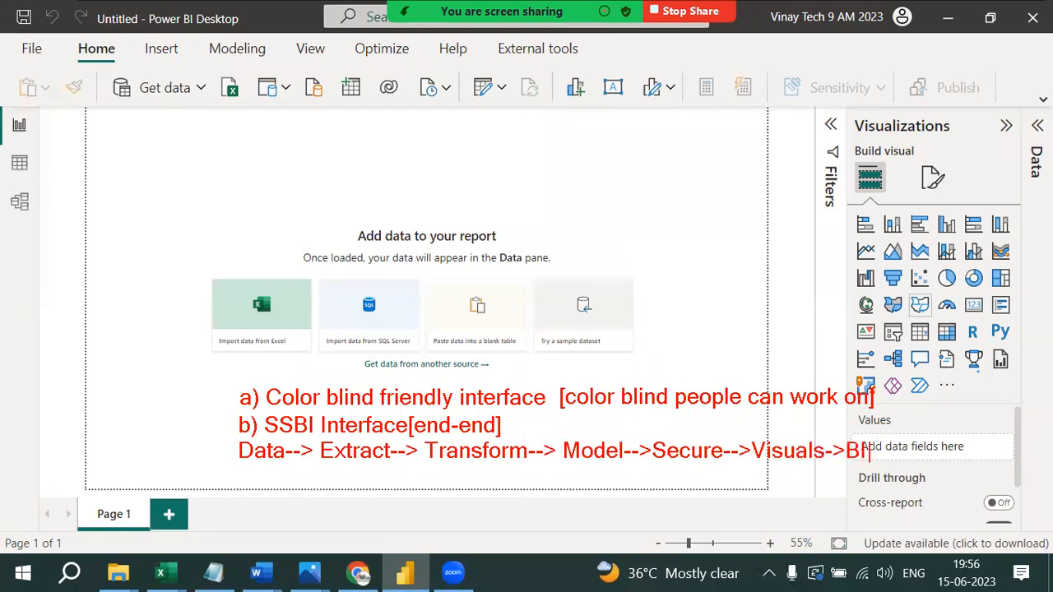
{"action": "key", "text": "BackSpace"}
{"action": "key", "text": "BackSpace"}
{"action": "key", "text": "BackSpace"}
{"action": "key", "text": "BackSpace"}
{"action": "type", "text": "data"}
- Number the stages Extract, Transform, Model, Secure and Visuals 1 to 5, and underline numbers 1 and 2 together, 3, and 5
{"action": "left_click_drag", "start_coordinate": [365, 465], "coordinate": [369, 485]}
{"action": "mouse_move", "coordinate": [465, 468]}
{"action": "left_mouse_down"}
{"action": "mouse_move", "coordinate": [468, 496]}
{"action": "mouse_move", "coordinate": [499, 484]}
{"action": "left_mouse_up"}
{"action": "mouse_move", "coordinate": [589, 466]}
{"action": "left_mouse_down"}
{"action": "mouse_move", "coordinate": [601, 473]}
{"action": "mouse_move", "coordinate": [587, 491]}
{"action": "left_mouse_up"}
{"action": "left_click_drag", "start_coordinate": [666, 467], "coordinate": [688, 502]}
{"action": "mouse_move", "coordinate": [784, 484]}
{"action": "left_mouse_down"}
{"action": "mouse_move", "coordinate": [783, 505]}
{"action": "mouse_move", "coordinate": [820, 467]}
{"action": "left_mouse_up"}
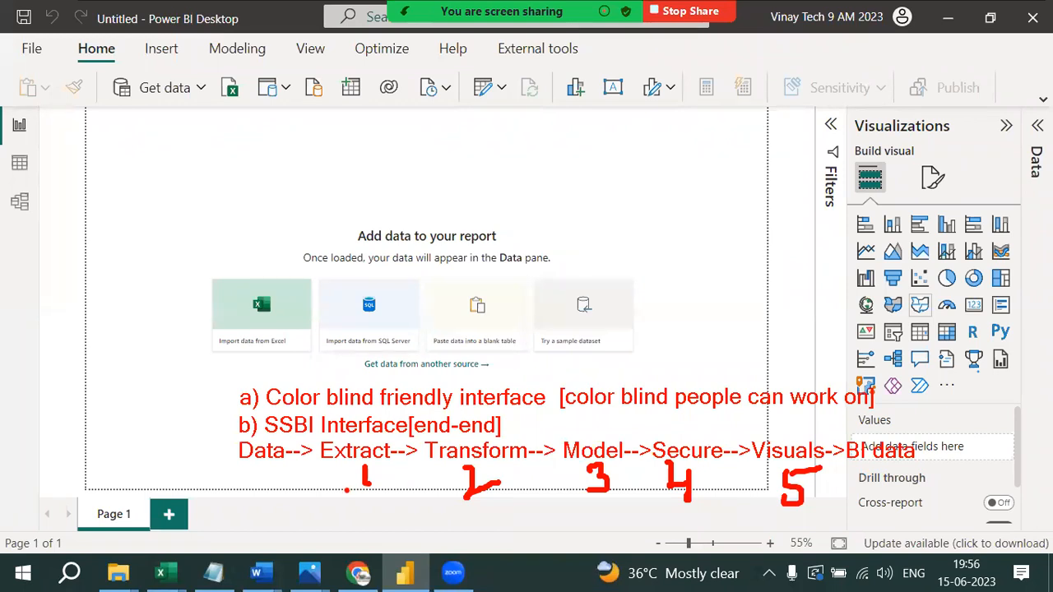
{"action": "left_click_drag", "start_coordinate": [302, 515], "coordinate": [510, 507]}
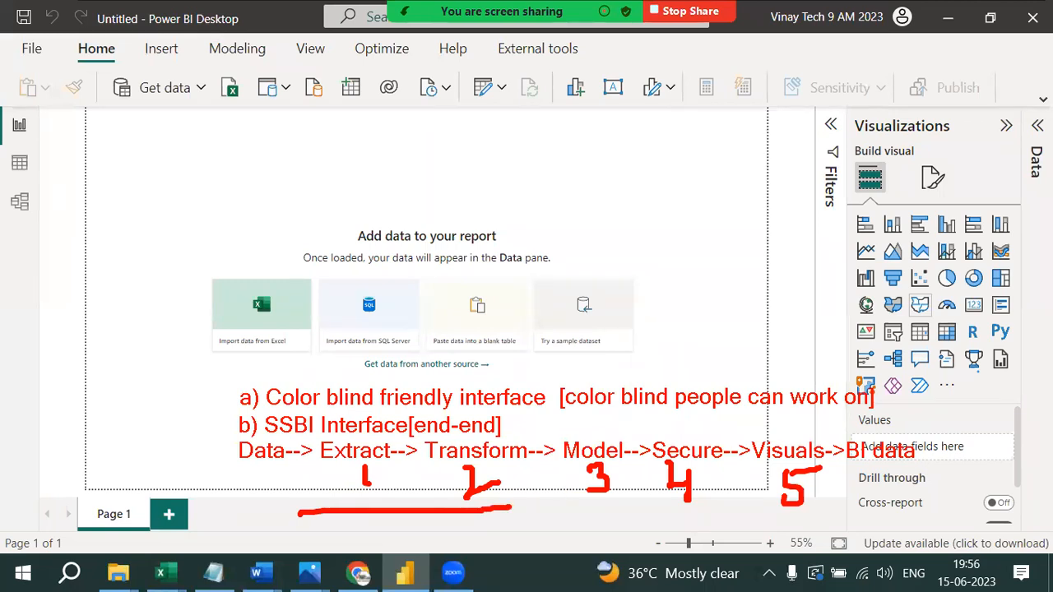
{"action": "left_click_drag", "start_coordinate": [581, 510], "coordinate": [610, 508]}
{"action": "left_click_drag", "start_coordinate": [775, 513], "coordinate": [847, 510]}
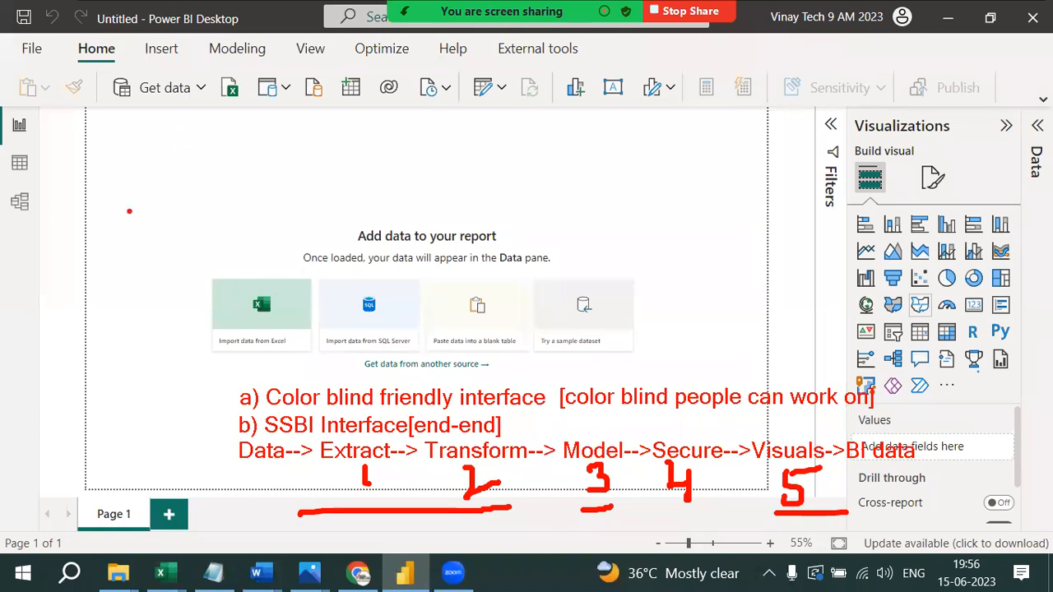
- Mark the matching interface areas: 1 at Get data, 2 at Transform data, 3 at Model view, 4 at Modeling, 5 on the canvas
{"action": "left_click_drag", "start_coordinate": [164, 102], "coordinate": [168, 122]}
{"action": "left_click_drag", "start_coordinate": [480, 93], "coordinate": [503, 108]}
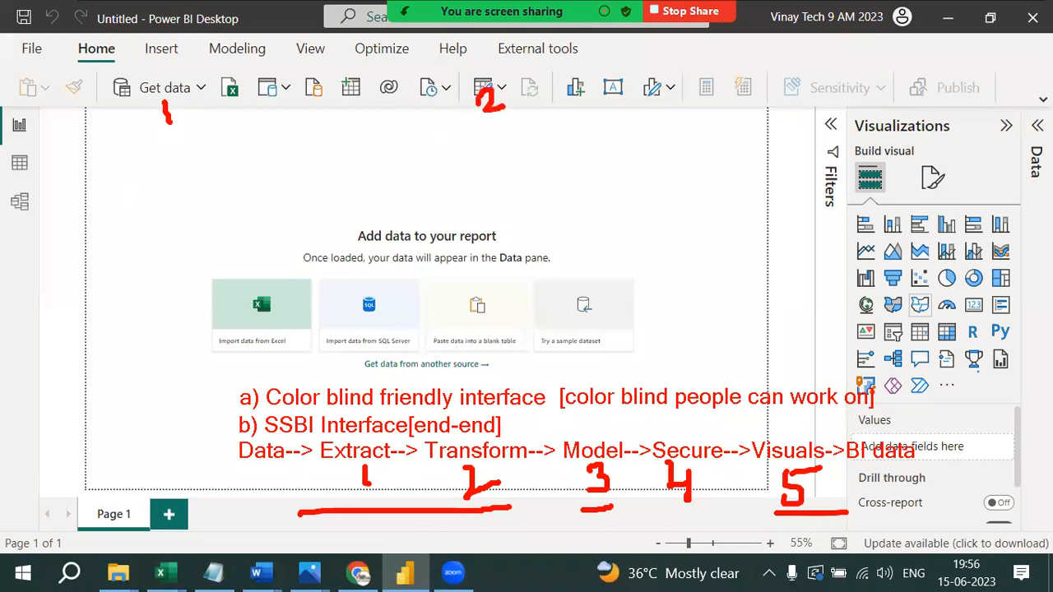
{"action": "left_click_drag", "start_coordinate": [13, 206], "coordinate": [15, 233]}
{"action": "mouse_move", "coordinate": [236, 49]}
{"action": "left_mouse_down"}
{"action": "mouse_move", "coordinate": [229, 66]}
{"action": "mouse_move", "coordinate": [246, 76]}
{"action": "mouse_move", "coordinate": [221, 122]}
{"action": "left_mouse_up"}
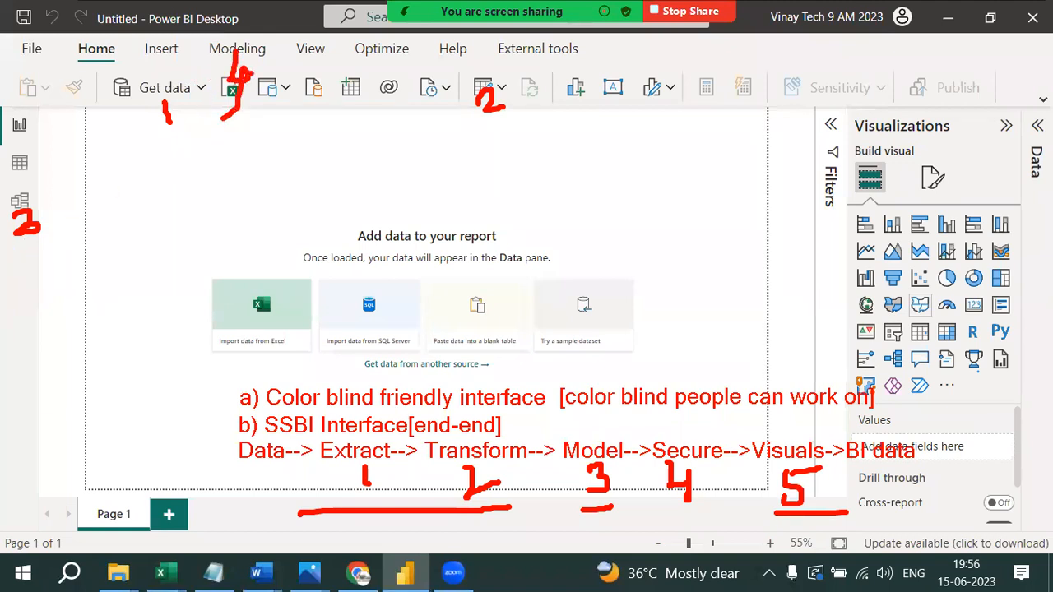
{"action": "mouse_move", "coordinate": [303, 184]}
{"action": "left_mouse_down"}
{"action": "mouse_move", "coordinate": [321, 294]}
{"action": "mouse_move", "coordinate": [296, 281]}
{"action": "left_mouse_up"}
{"action": "left_click_drag", "start_coordinate": [311, 188], "coordinate": [362, 178]}
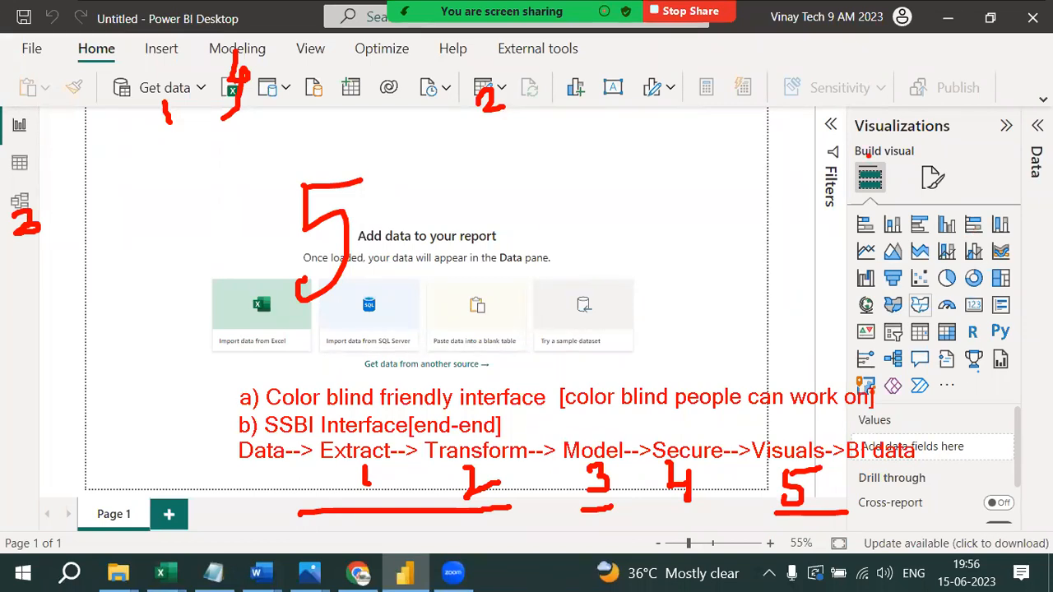
- Draw red boxes around the Filters and Visualizations panes and a freehand mark at the Data pane
{"action": "mouse_move", "coordinate": [819, 105]}
{"action": "left_mouse_down"}
{"action": "mouse_move", "coordinate": [840, 463]}
{"action": "mouse_move", "coordinate": [857, 551]}
{"action": "left_mouse_up"}
{"action": "mouse_move", "coordinate": [865, 100]}
{"action": "left_mouse_down"}
{"action": "mouse_move", "coordinate": [1026, 148]}
{"action": "mouse_move", "coordinate": [1025, 526]}
{"action": "mouse_move", "coordinate": [868, 102]}
{"action": "left_mouse_up"}
{"action": "mouse_move", "coordinate": [1029, 108]}
{"action": "left_mouse_down"}
{"action": "mouse_move", "coordinate": [1050, 93]}
{"action": "mouse_move", "coordinate": [1006, 69]}
{"action": "left_mouse_up"}
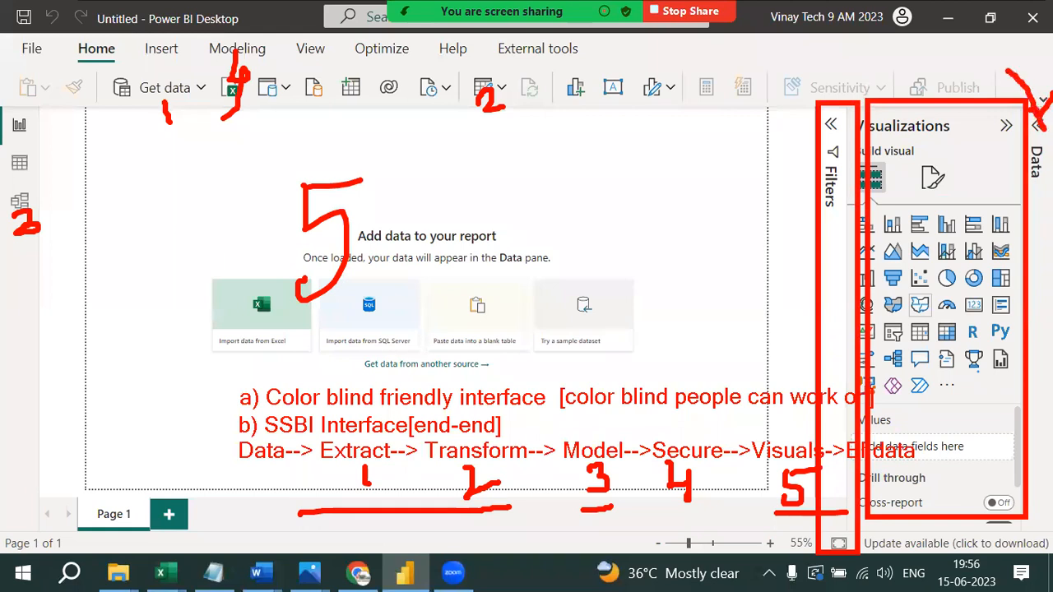
- Add the red labels "Dataset Pane" for the Data pane and "Data filtering" beside the Filters pane, with a line to Filters
{"action": "type", "text": "Dataset"}
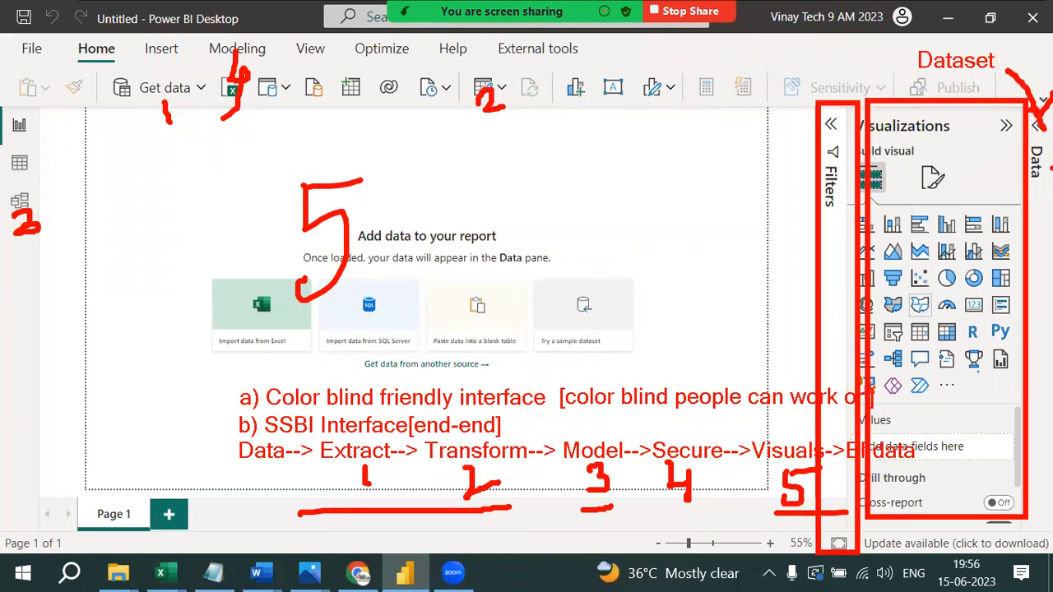
{"action": "type", "text": "Pane"}
{"action": "mouse_move", "coordinate": [830, 185]}
{"action": "left_mouse_down"}
{"action": "mouse_move", "coordinate": [755, 187]}
{"action": "mouse_move", "coordinate": [713, 217]}
{"action": "left_mouse_up"}
{"action": "type", "text": "Data f"}
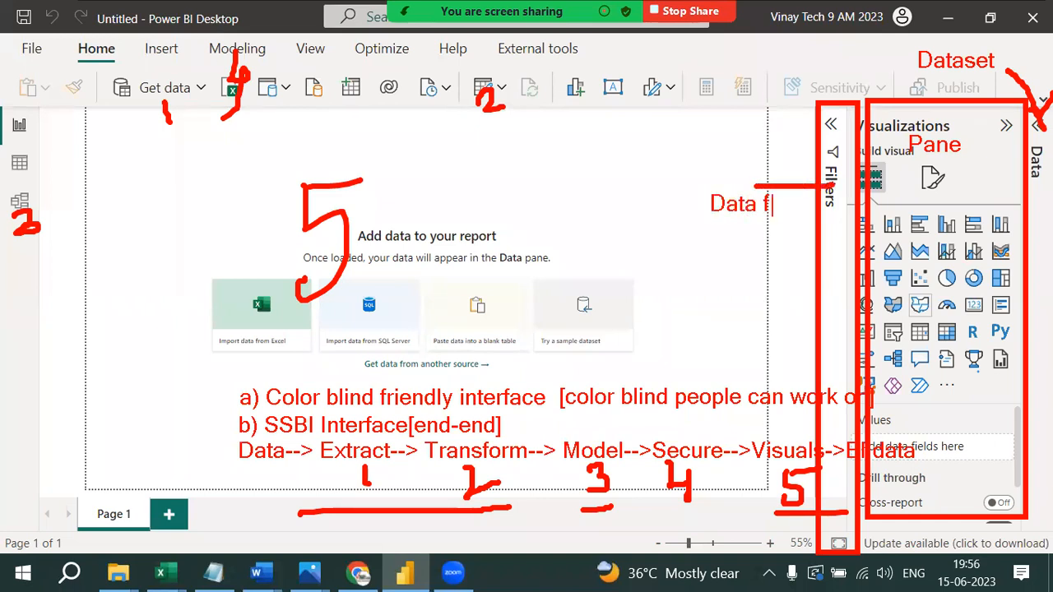
{"action": "type", "text": "ilyering"}
{"action": "key", "text": "BackSpace"}
{"action": "key", "text": "BackSpace"}
{"action": "key", "text": "BackSpace"}
{"action": "key", "text": "BackSpace"}
{"action": "key", "text": "BackSpace"}
{"action": "key", "text": "BackSpace"}
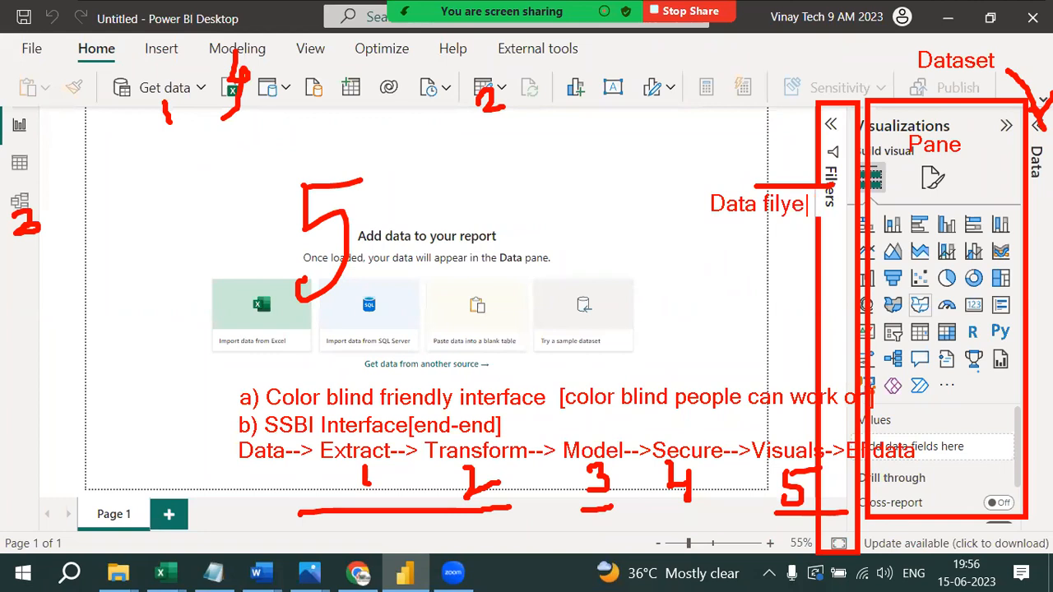
{"action": "type", "text": "tering"}
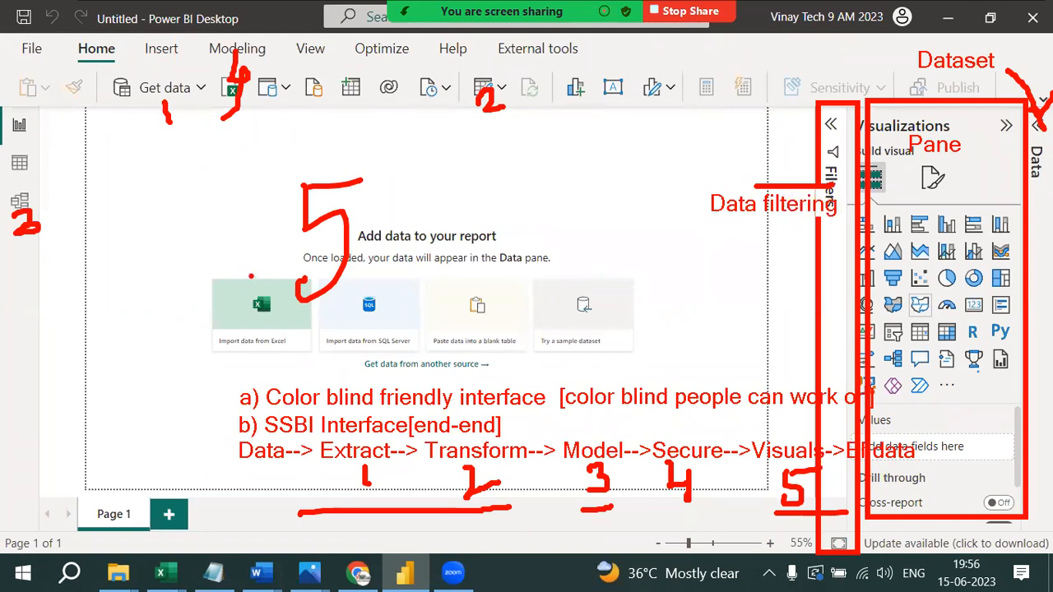
- Draw a red box around the view switcher icons and label the first icon "report view [report generation]" with a connecting line
{"action": "mouse_move", "coordinate": [2, 104]}
{"action": "left_mouse_down"}
{"action": "mouse_move", "coordinate": [51, 164]}
{"action": "mouse_move", "coordinate": [45, 249]}
{"action": "left_mouse_up"}
{"action": "left_click_drag", "start_coordinate": [34, 125], "coordinate": [118, 139]}
{"action": "left_click", "coordinate": [148, 148]}
{"action": "type", "text": "r"}
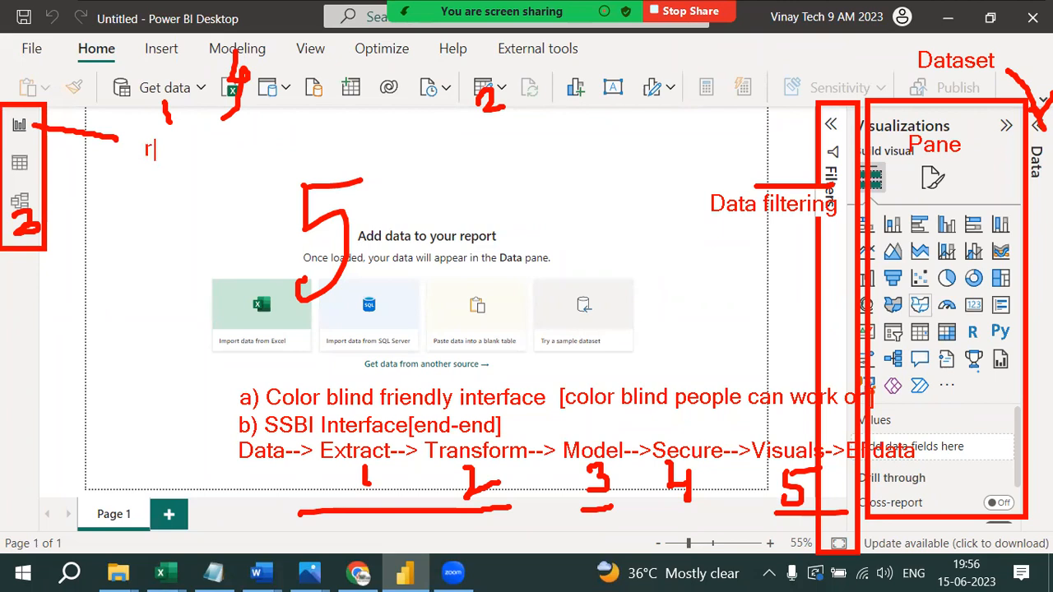
{"action": "type", "text": "eport view ["}
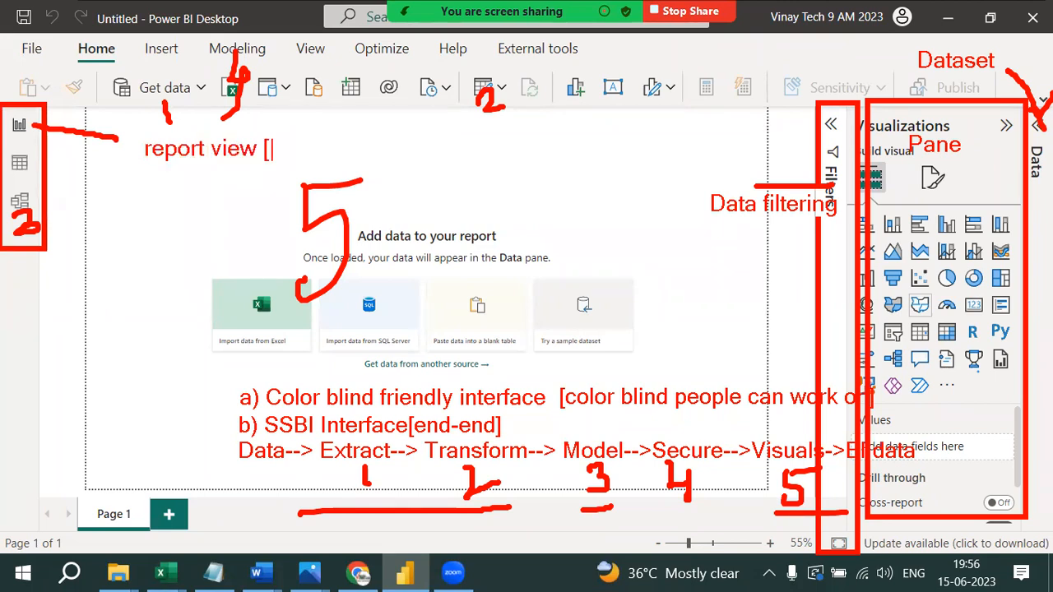
{"action": "type", "text": "report generation]"}
- Draw a line from the table icon and label it "data view[grid view]" with "to see data" on a second line
{"action": "left_click", "coordinate": [38, 158]}
{"action": "left_click_drag", "start_coordinate": [25, 157], "coordinate": [105, 194]}
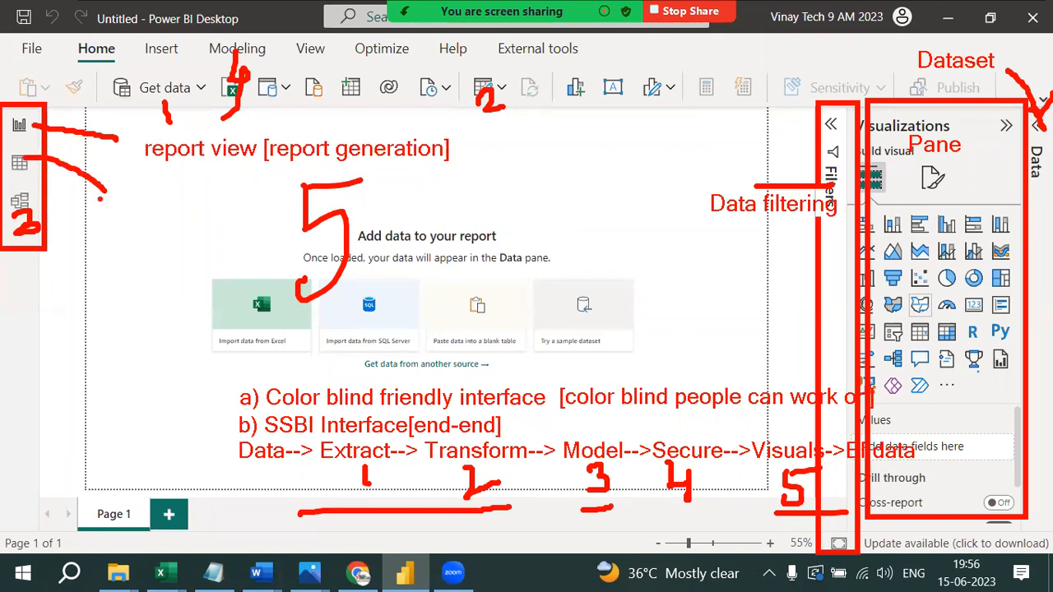
{"action": "type", "text": "data v"}
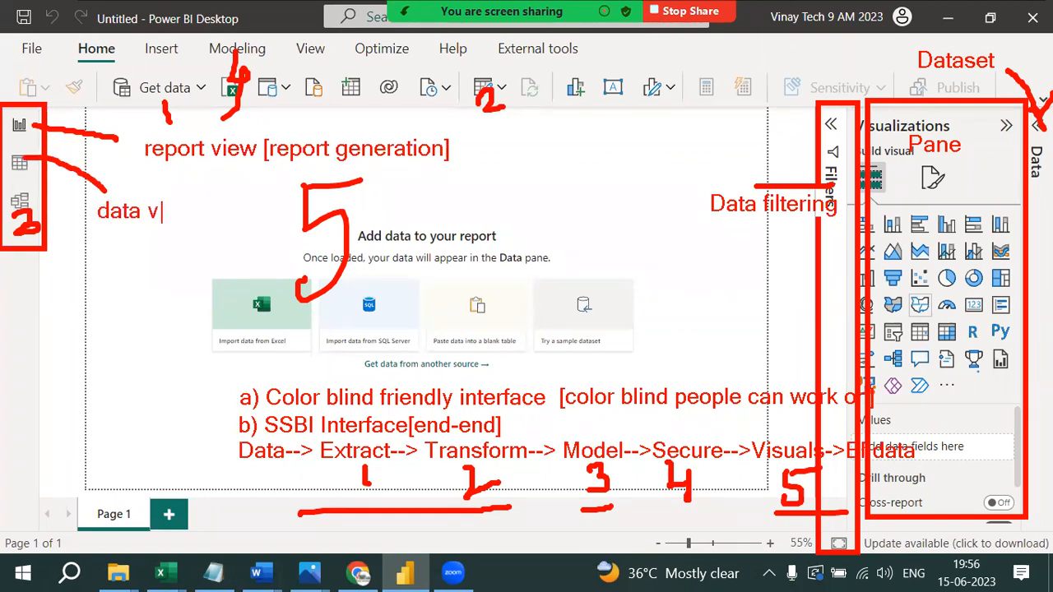
{"action": "type", "text": "iew["}
{"action": "type", "text": "grod"}
{"action": "key", "text": "BackSpace"}
{"action": "key", "text": "BackSpace"}
{"action": "type", "text": "id voew"}
{"action": "key", "text": "BackSpace"}
{"action": "key", "text": "BackSpace"}
{"action": "key", "text": "BackSpace"}
{"action": "type", "text": "iw]"}
{"action": "key", "text": "BackSpace"}
{"action": "key", "text": "BackSpace"}
{"action": "type", "text": "ew]"}
{"action": "key", "text": "Return"}
{"action": "type", "text": "to see data"}
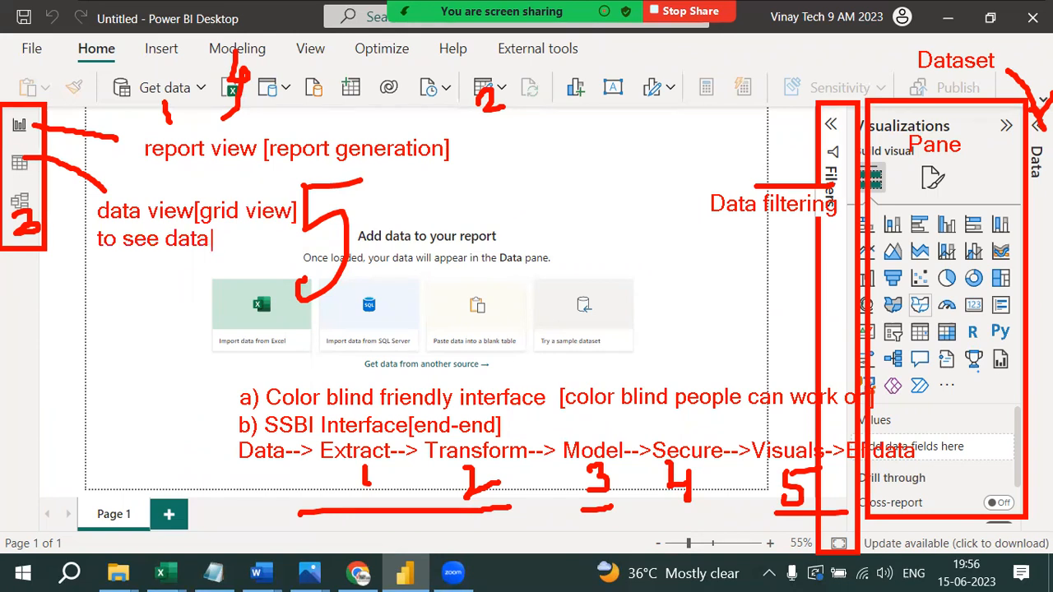
- Draw a line from the model icon and label it "model view", "Pivot view" and "[establish relations]" on three lines
{"action": "left_click_drag", "start_coordinate": [40, 200], "coordinate": [125, 359]}
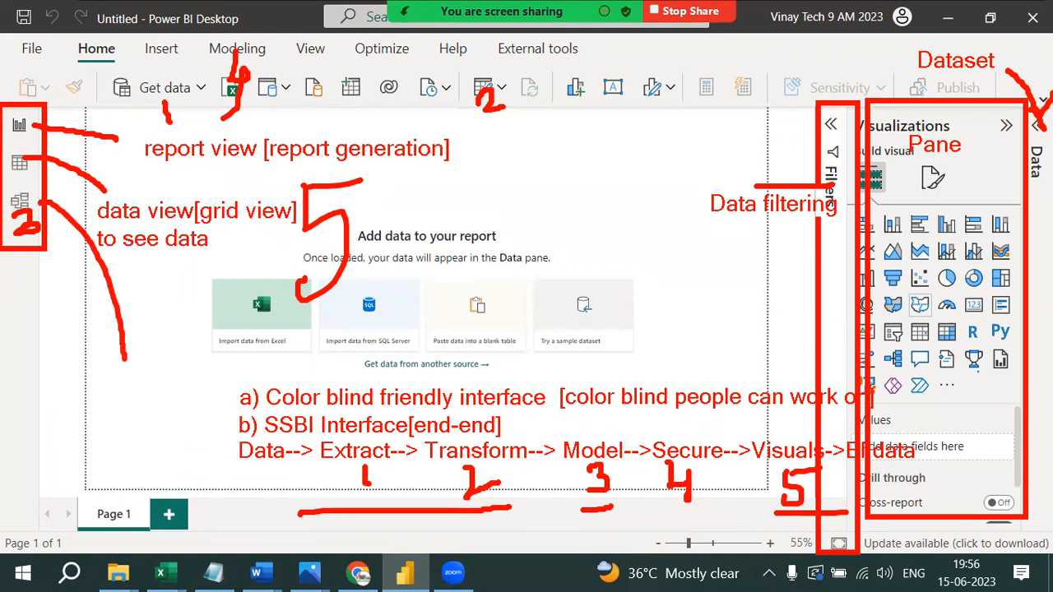
{"action": "left_click", "coordinate": [55, 366]}
{"action": "type", "text": "model view"}
{"action": "key", "text": "Return"}
{"action": "type", "text": "Pivot view"}
{"action": "key", "text": "Return"}
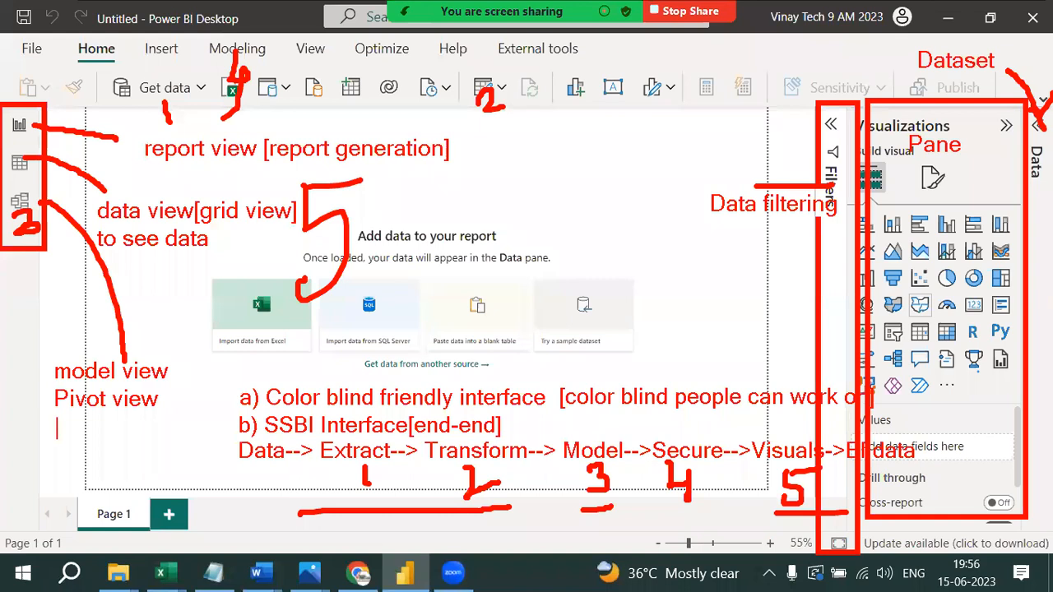
{"action": "type", "text": "[establish relations]"}
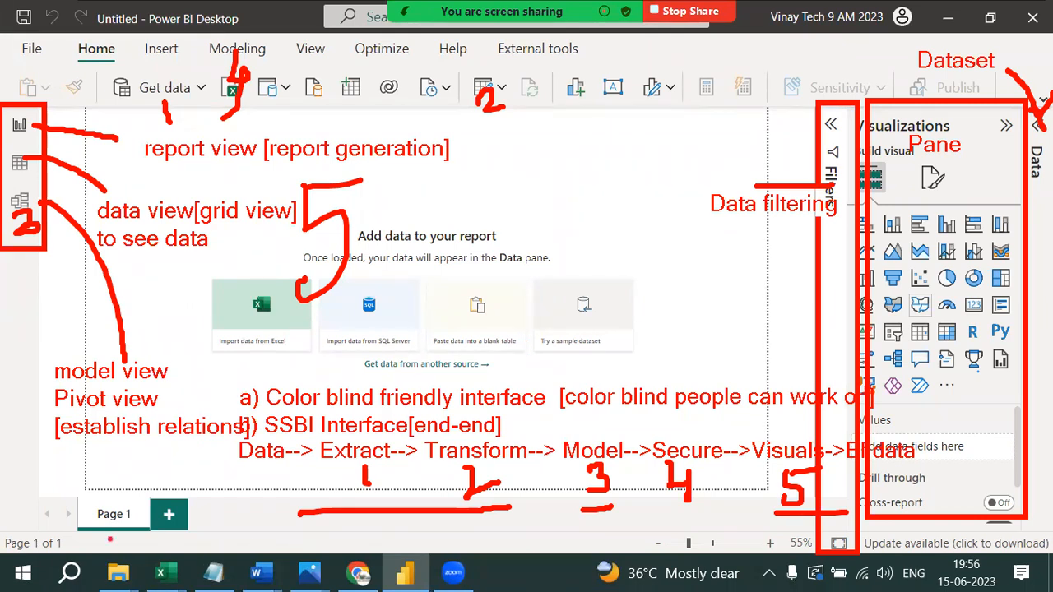
- Draw a red box around the report page tabs and label the add-page control "multiple pages" with a short line
{"action": "mouse_move", "coordinate": [69, 479]}
{"action": "left_mouse_down"}
{"action": "mouse_move", "coordinate": [130, 527]}
{"action": "mouse_move", "coordinate": [332, 541]}
{"action": "left_mouse_up"}
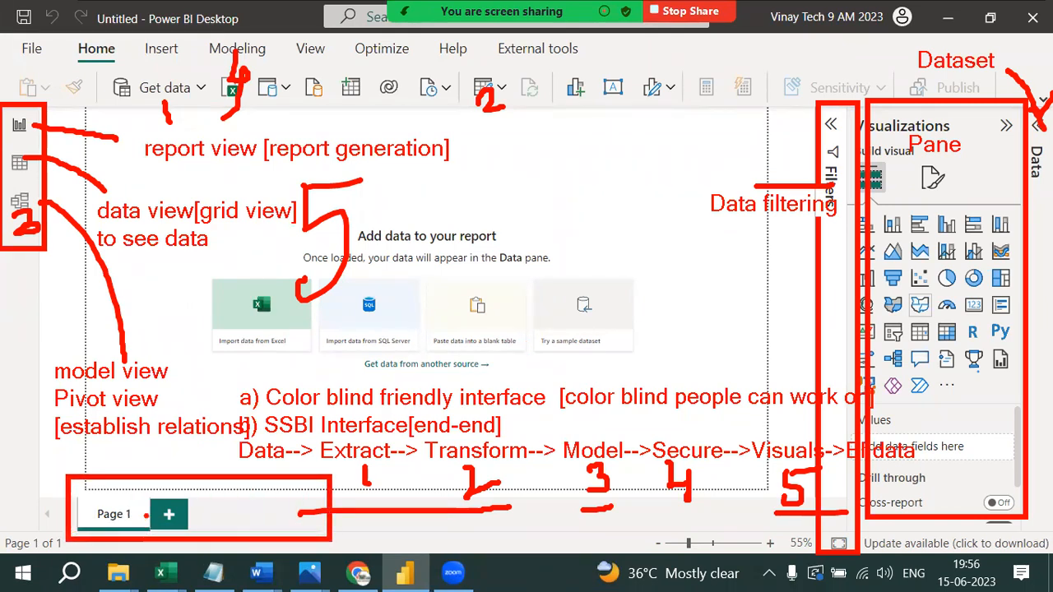
{"action": "left_click_drag", "start_coordinate": [227, 482], "coordinate": [187, 508]}
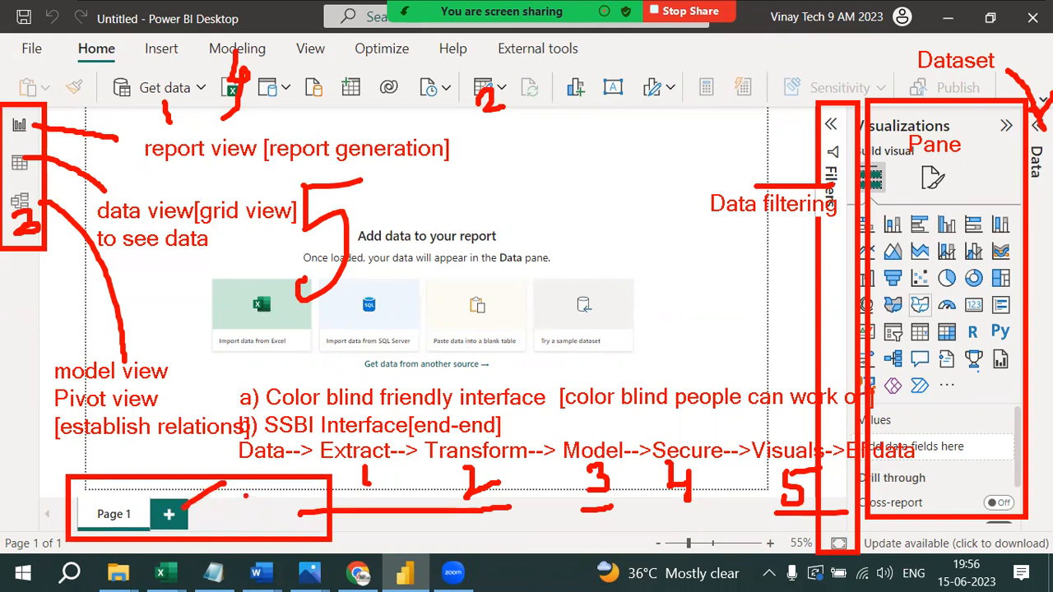
{"action": "type", "text": "tmultiple p"}
{"action": "type", "text": "ages"}
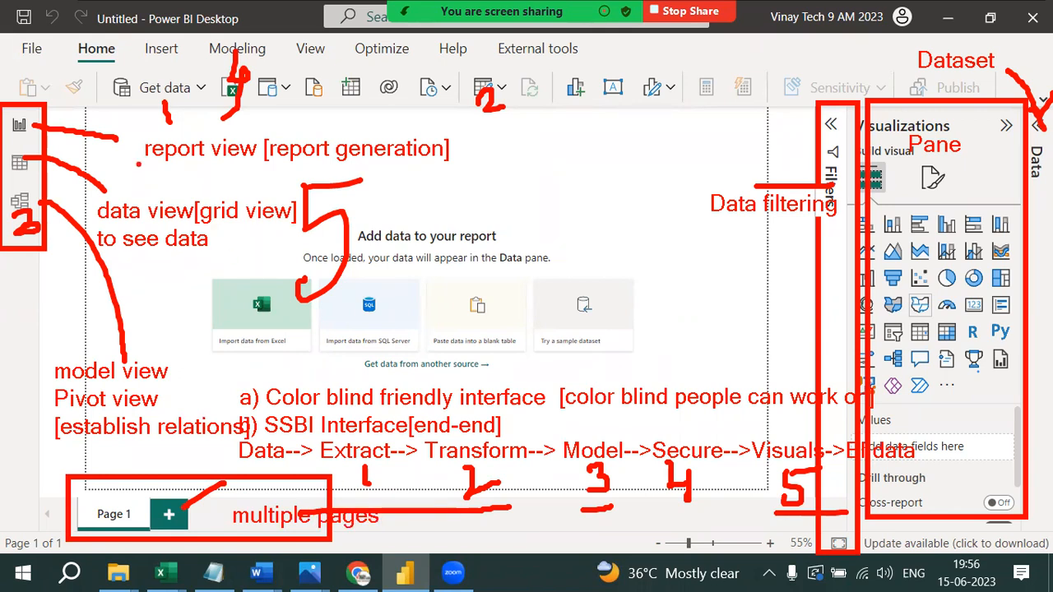
- Draw a red box around the row from File to External tools and label it "Menu tabs"
{"action": "mouse_move", "coordinate": [2, 30]}
{"action": "left_mouse_down"}
{"action": "mouse_move", "coordinate": [434, 72]}
{"action": "mouse_move", "coordinate": [622, 73]}
{"action": "left_mouse_up"}
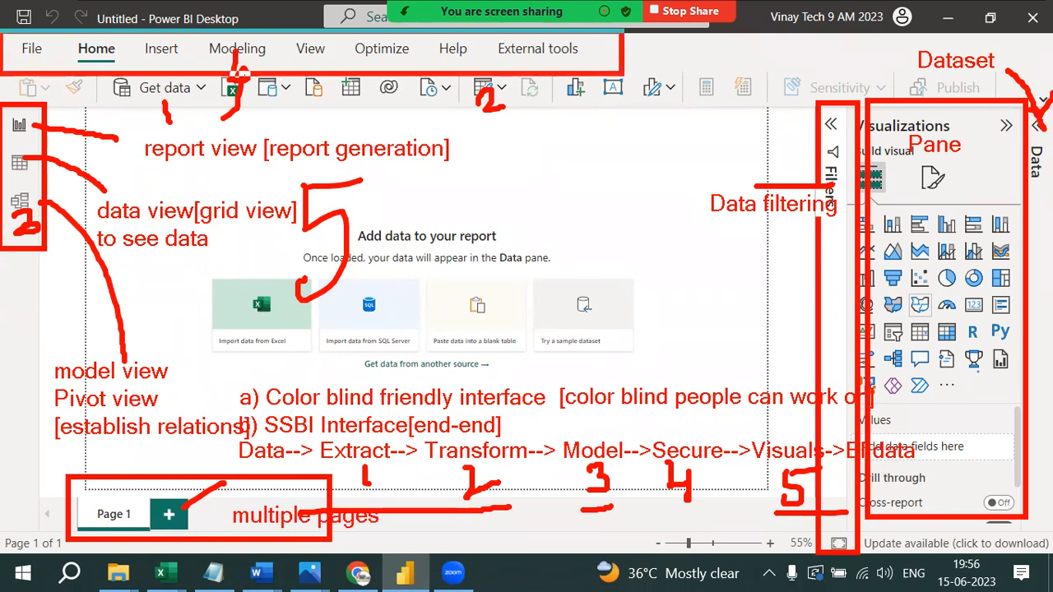
{"action": "left_click", "coordinate": [646, 52]}
{"action": "type", "text": "M"}
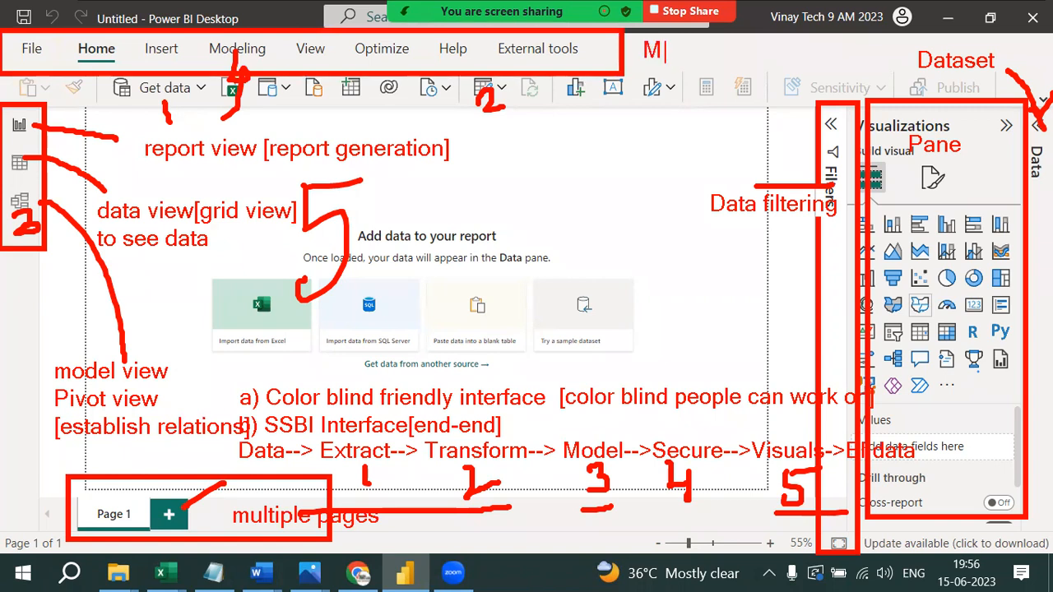
{"action": "type", "text": "enu tabs"}
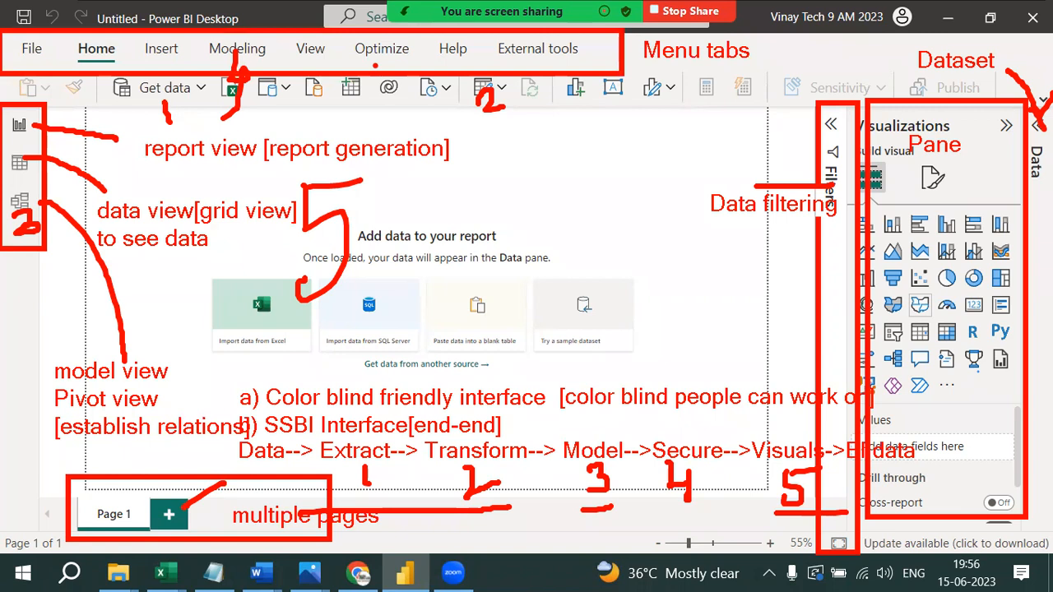
- Circle Home, switch the annotation colour to blue, and add the label "home ribbon" next to it
{"action": "mouse_move", "coordinate": [129, 52]}
{"action": "left_mouse_down"}
{"action": "mouse_move", "coordinate": [111, 35]}
{"action": "mouse_move", "coordinate": [82, 96]}
{"action": "mouse_move", "coordinate": [128, 46]}
{"action": "mouse_move", "coordinate": [74, 35]}
{"action": "mouse_move", "coordinate": [129, 69]}
{"action": "mouse_move", "coordinate": [114, 24]}
{"action": "left_mouse_up"}
{"action": "key", "text": "b"}
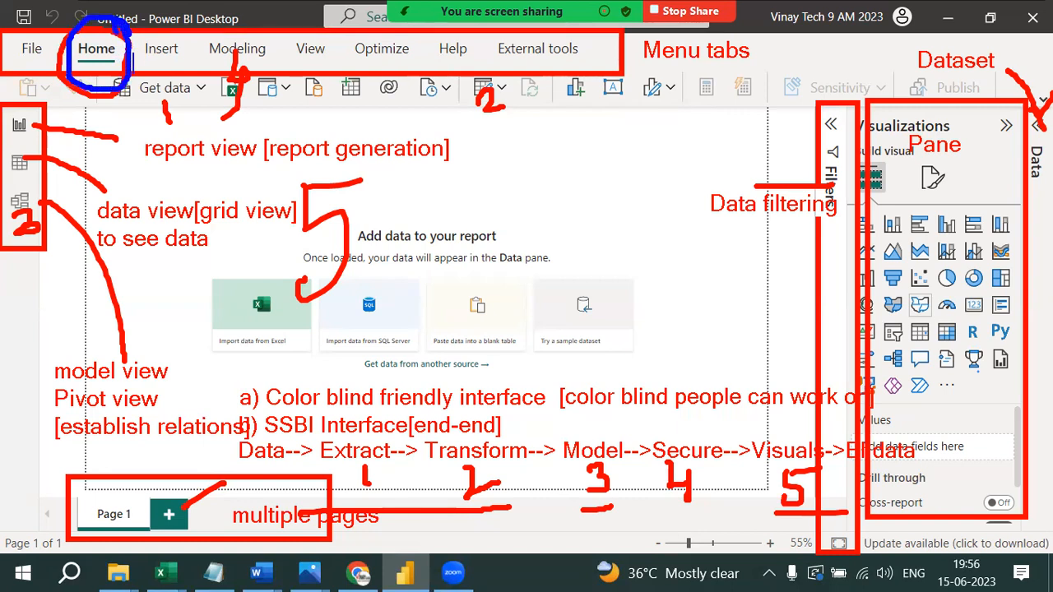
{"action": "type", "text": "home ribbon"}
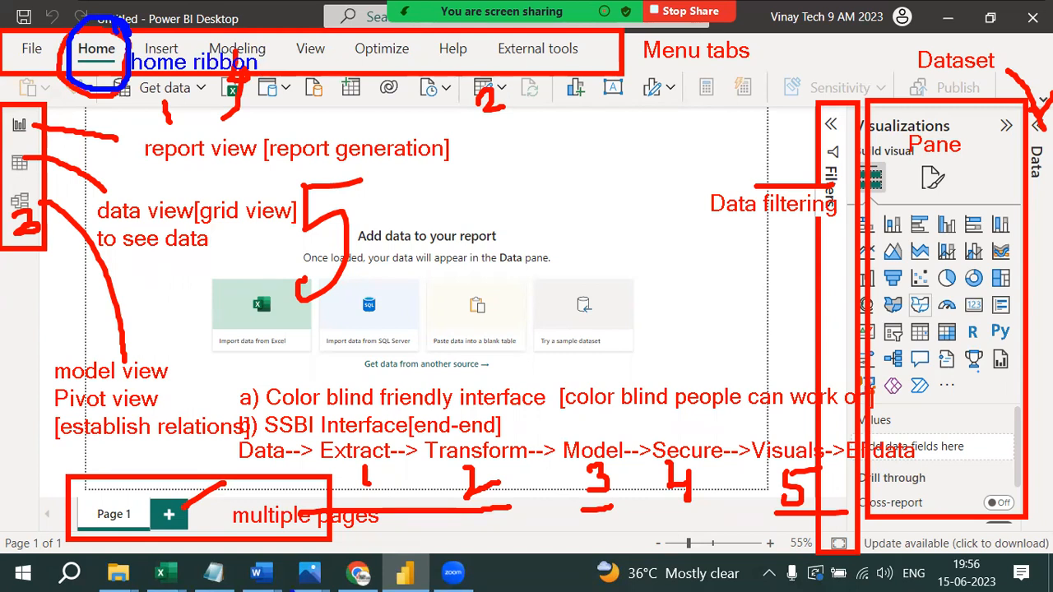
- In blue, circle stage marks 1 and 2, cross out 3 at Model view and 4 at Modeling, and mark the 5
{"action": "mouse_move", "coordinate": [199, 84]}
{"action": "left_mouse_down"}
{"action": "mouse_move", "coordinate": [129, 87]}
{"action": "mouse_move", "coordinate": [145, 154]}
{"action": "mouse_move", "coordinate": [221, 86]}
{"action": "mouse_move", "coordinate": [185, 68]}
{"action": "left_mouse_up"}
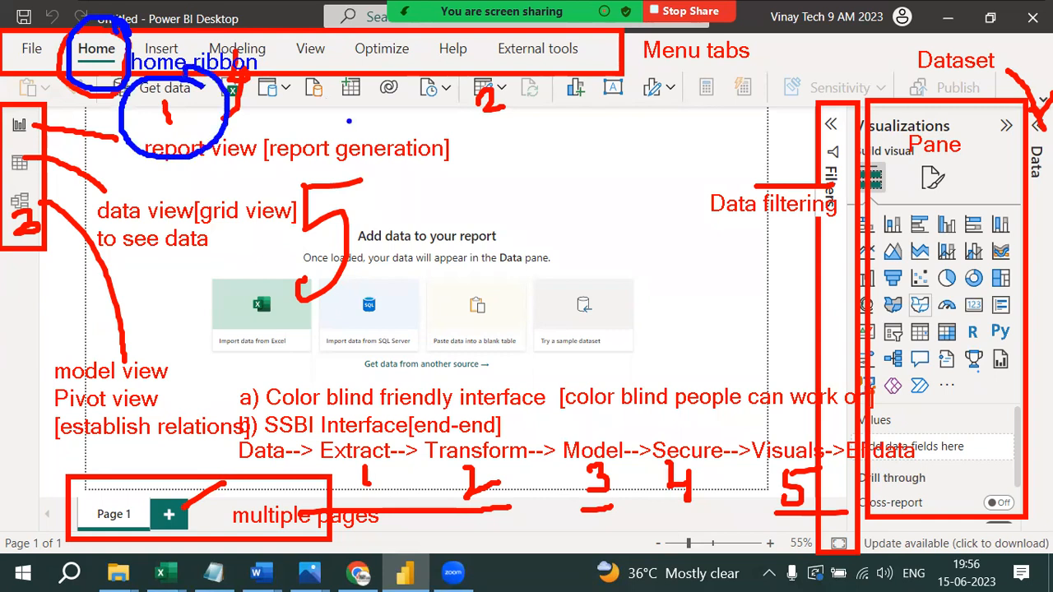
{"action": "mouse_move", "coordinate": [527, 82]}
{"action": "left_mouse_down"}
{"action": "mouse_move", "coordinate": [472, 56]}
{"action": "mouse_move", "coordinate": [449, 144]}
{"action": "mouse_move", "coordinate": [568, 117]}
{"action": "mouse_move", "coordinate": [492, 110]}
{"action": "left_mouse_up"}
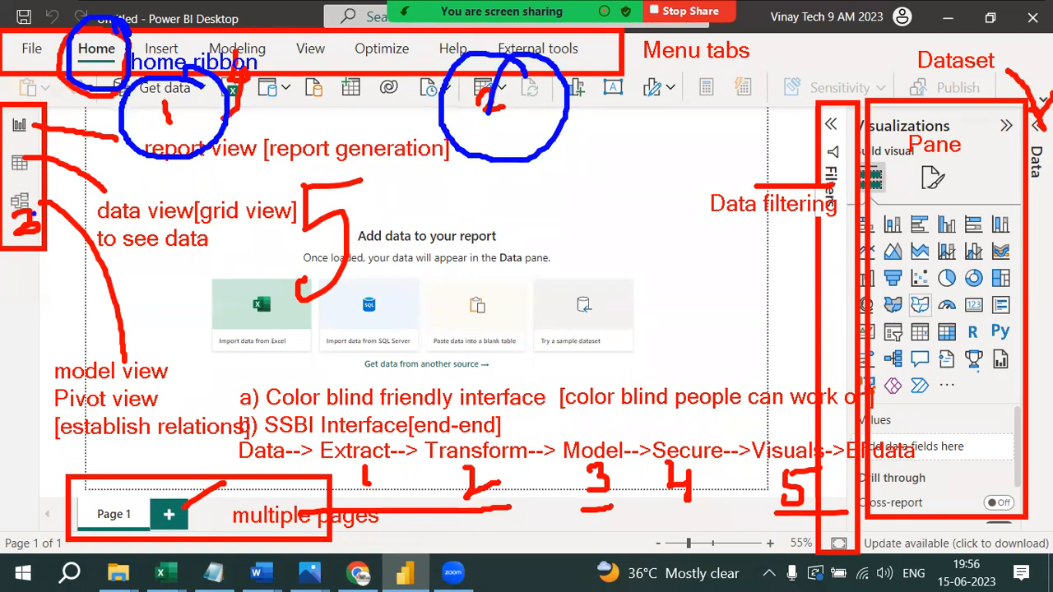
{"action": "left_click_drag", "start_coordinate": [36, 201], "coordinate": [84, 227]}
{"action": "left_click_drag", "start_coordinate": [76, 187], "coordinate": [33, 237]}
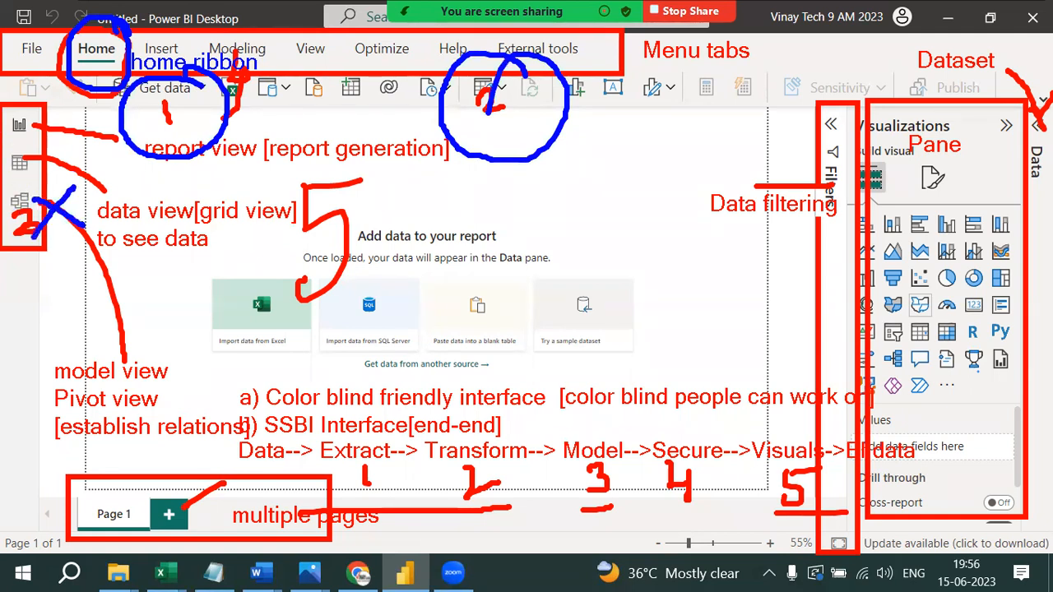
{"action": "left_click_drag", "start_coordinate": [232, 33], "coordinate": [288, 82]}
{"action": "left_click_drag", "start_coordinate": [278, 18], "coordinate": [219, 77]}
{"action": "mouse_move", "coordinate": [398, 172]}
{"action": "left_mouse_down"}
{"action": "mouse_move", "coordinate": [326, 143]}
{"action": "mouse_move", "coordinate": [366, 355]}
{"action": "mouse_move", "coordinate": [376, 183]}
{"action": "left_mouse_up"}
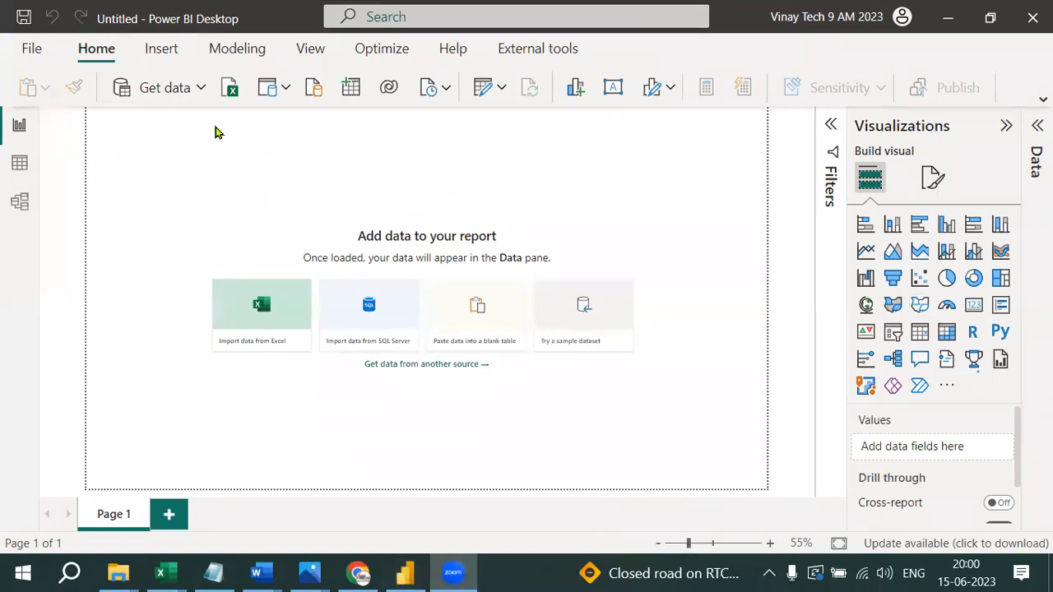
- Start an Excel workbook import and open the folder VINAYTECH_POWER BI_FILES_DATABASES_BACKUP_RESTORE_DOC on Local Disk (D:)
{"action": "left_click", "coordinate": [199, 89]}
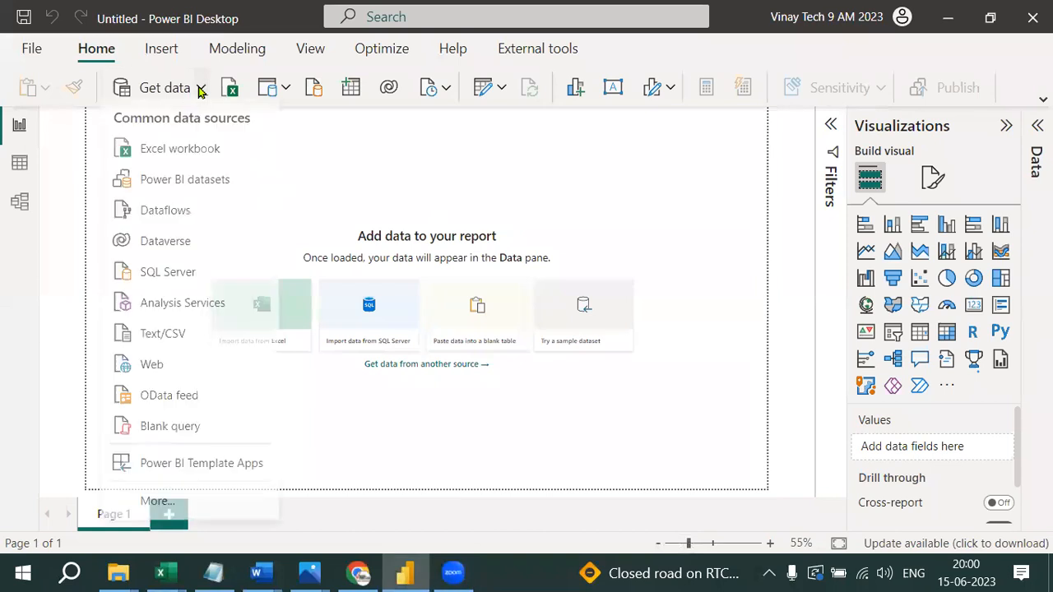
{"action": "left_click", "coordinate": [199, 160]}
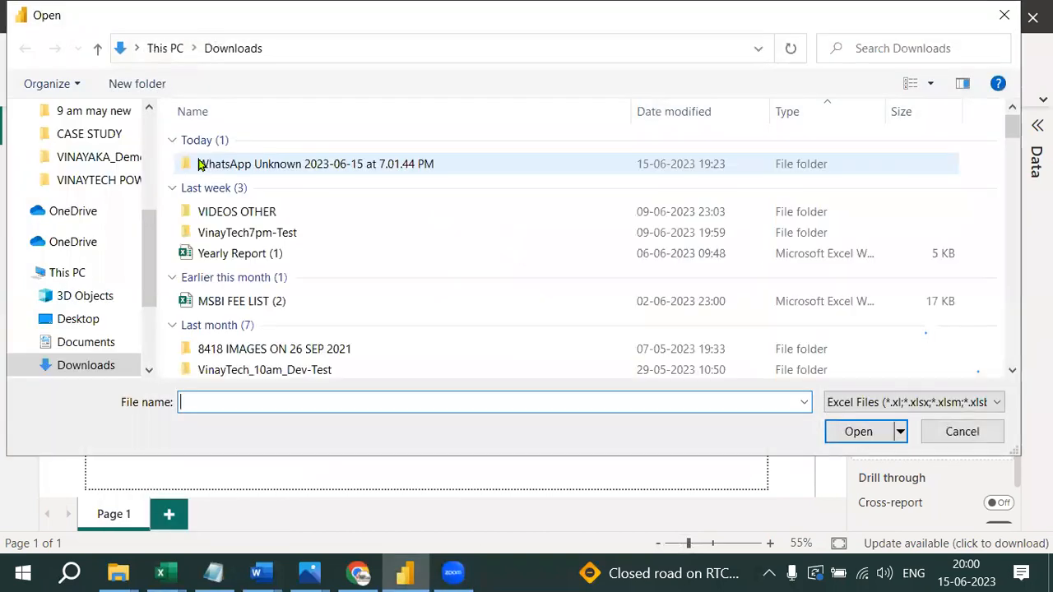
{"action": "scroll", "coordinate": [116, 364], "scroll_direction": "down", "scroll_amount": 1}
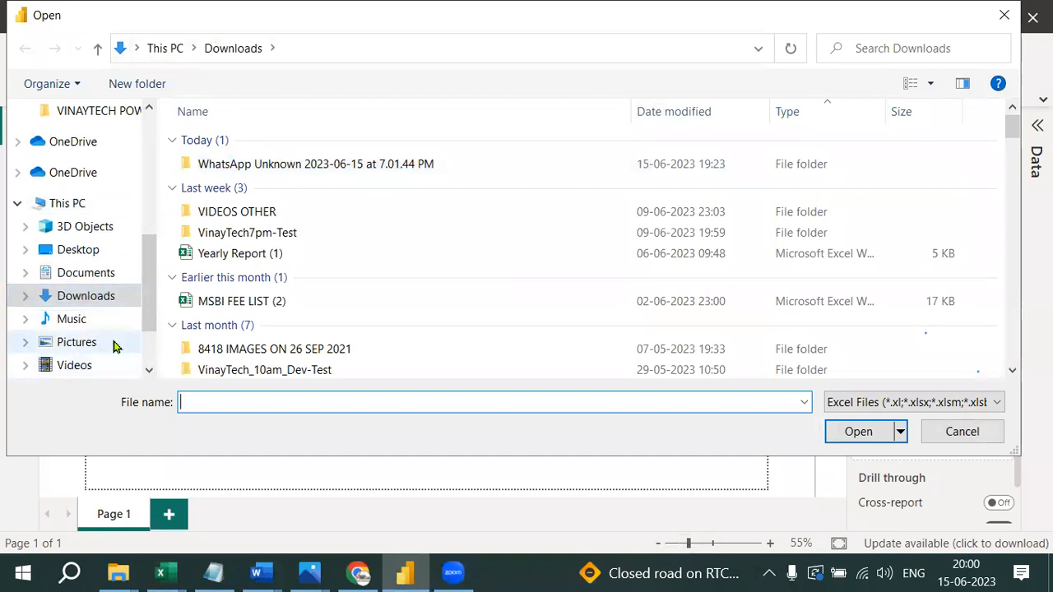
{"action": "scroll", "coordinate": [115, 345], "scroll_direction": "down", "scroll_amount": 2}
{"action": "left_click", "coordinate": [112, 322]}
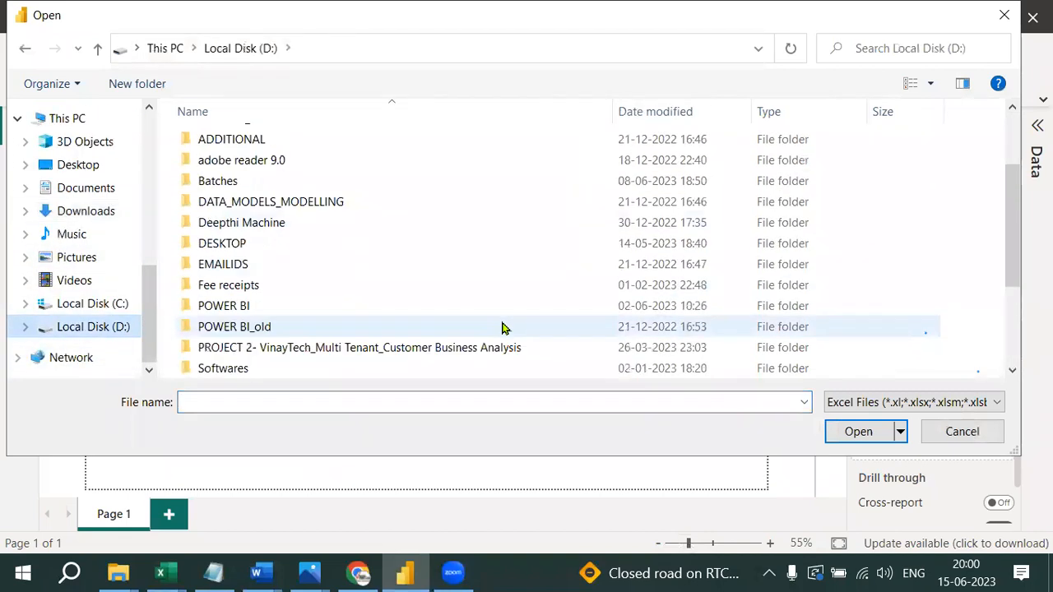
{"action": "scroll", "coordinate": [500, 329], "scroll_direction": "down", "scroll_amount": 2}
{"action": "double_click", "coordinate": [493, 282]}
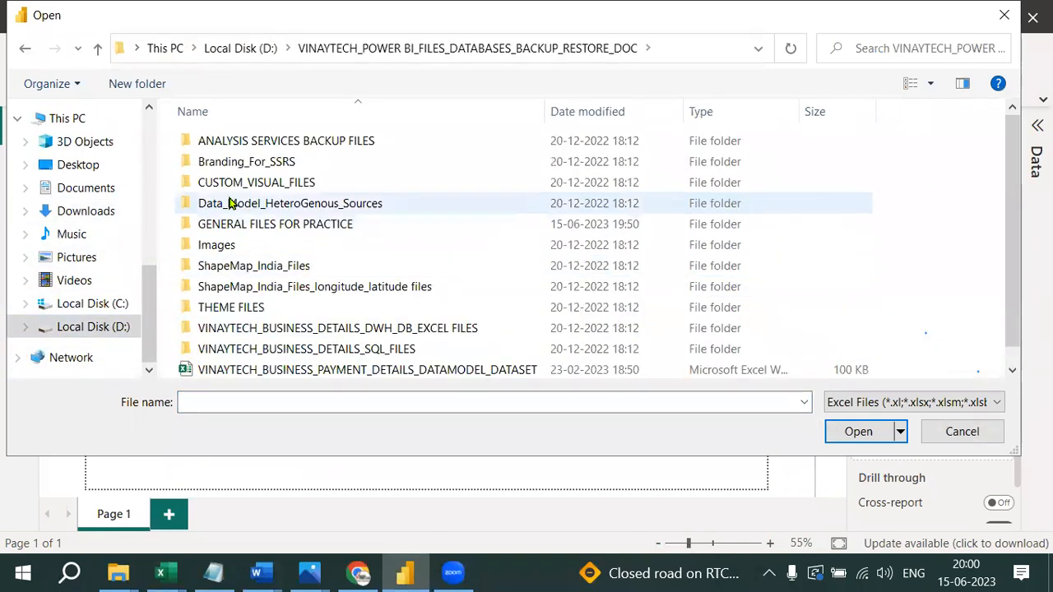
- Open Family_Expenses_Daily_Data from the GENERAL FILES FOR PRACTICE folder and load Table1 into the report
{"action": "double_click", "coordinate": [323, 240]}
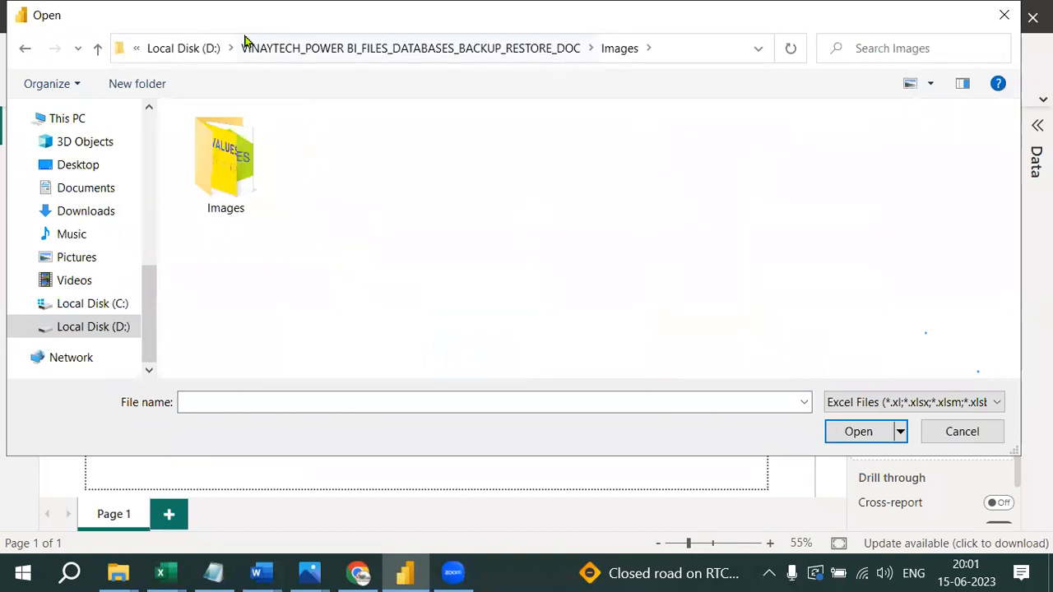
{"action": "left_click", "coordinate": [308, 50]}
{"action": "double_click", "coordinate": [264, 218]}
{"action": "left_click", "coordinate": [324, 178]}
{"action": "left_click", "coordinate": [277, 166]}
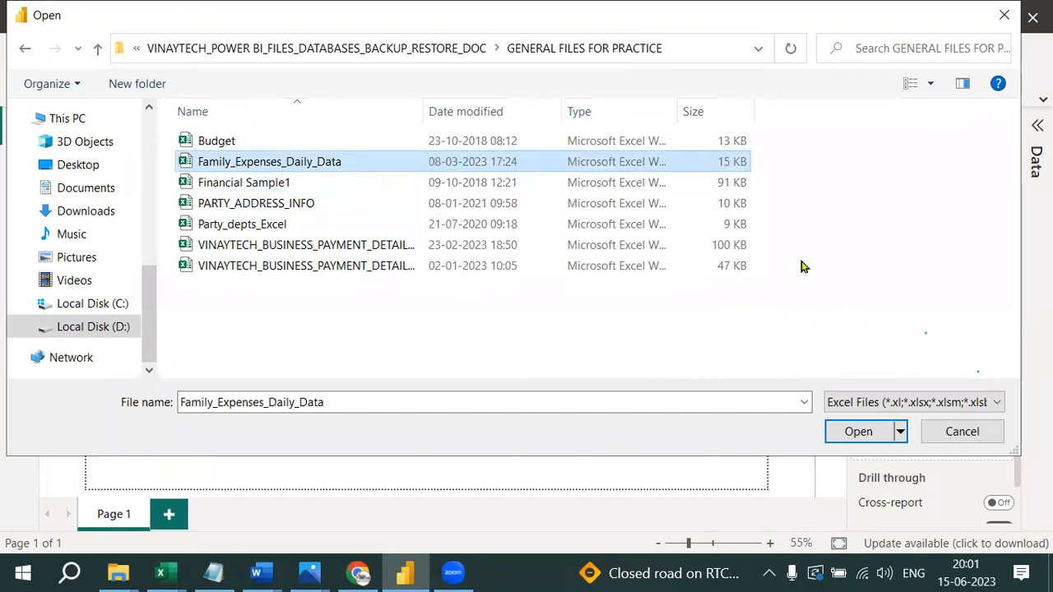
{"action": "left_click", "coordinate": [855, 432]}
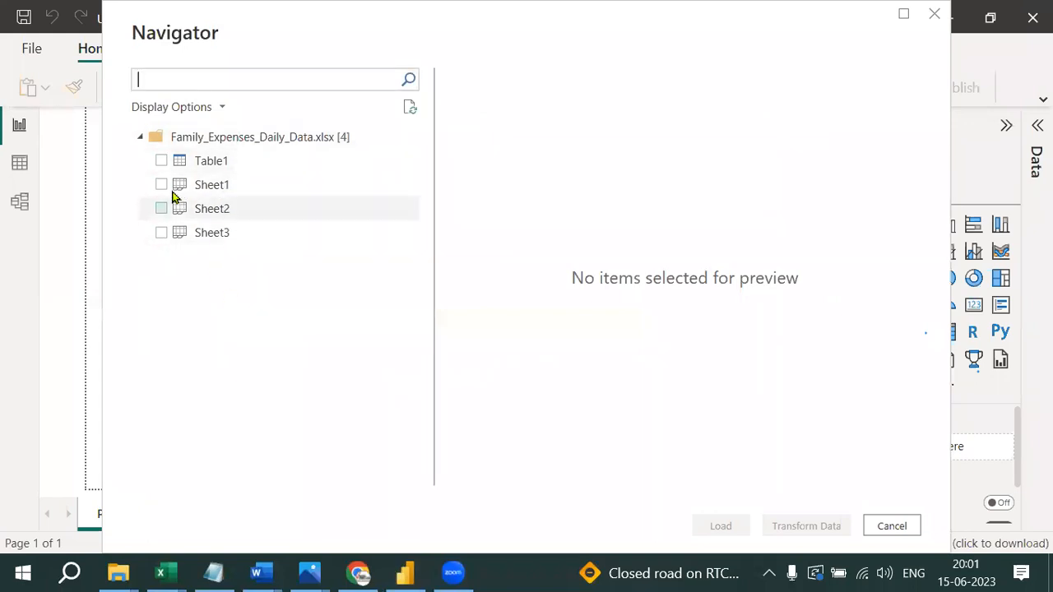
{"action": "left_click", "coordinate": [161, 161]}
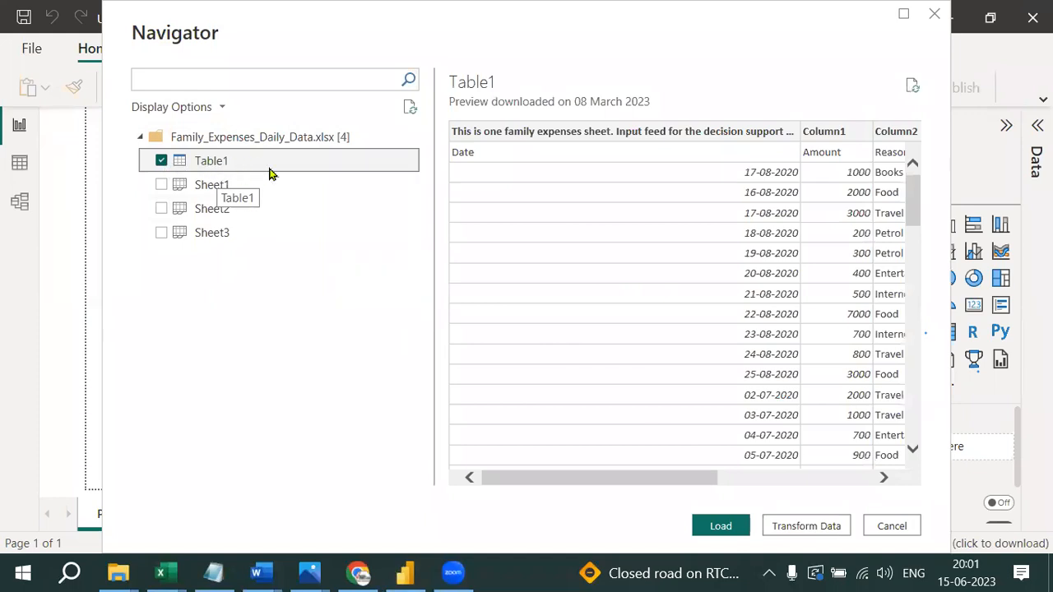
{"action": "left_click", "coordinate": [721, 527]}
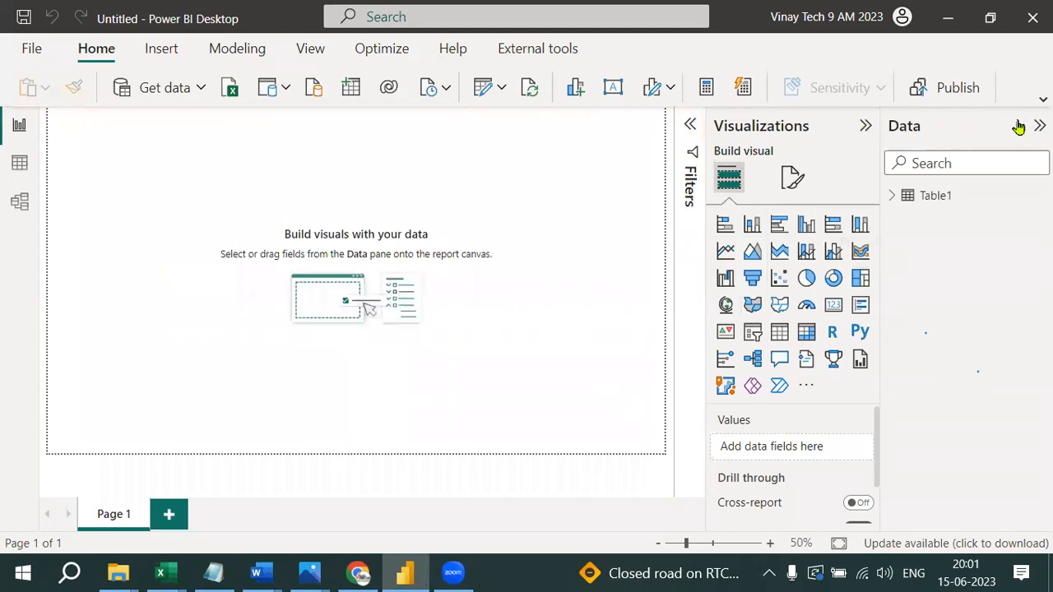
- Handwrite "Br" and "Load" beside Get data, with arrows leading to the Data pane and from there to Data view
{"action": "mouse_move", "coordinate": [174, 102]}
{"action": "left_mouse_down"}
{"action": "mouse_move", "coordinate": [260, 125]}
{"action": "mouse_move", "coordinate": [289, 156]}
{"action": "left_mouse_up"}
{"action": "left_click_drag", "start_coordinate": [291, 117], "coordinate": [308, 174]}
{"action": "left_click_drag", "start_coordinate": [355, 142], "coordinate": [379, 124]}
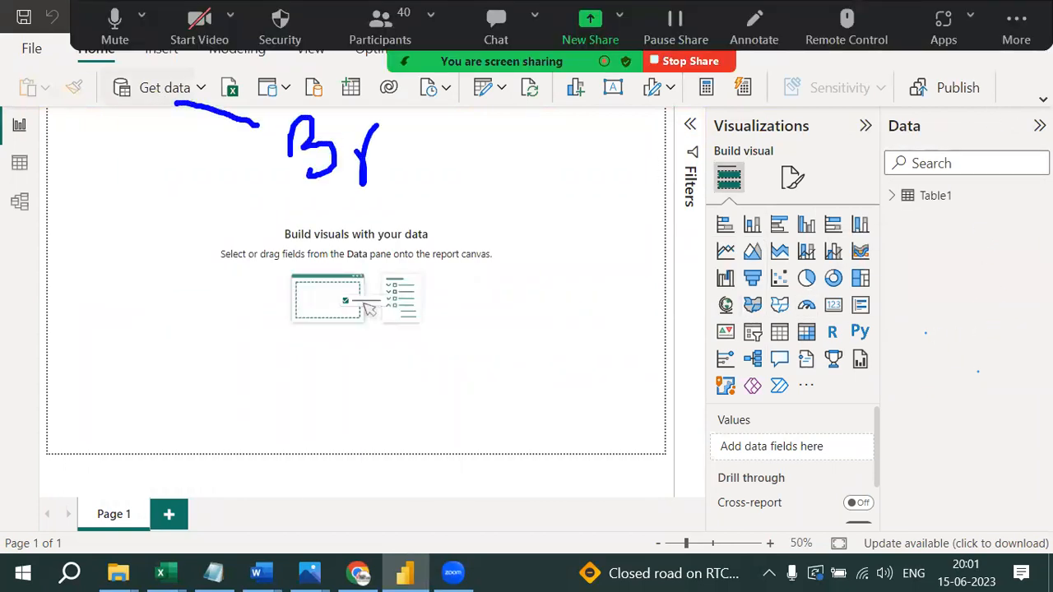
{"action": "left_click_drag", "start_coordinate": [458, 187], "coordinate": [508, 188]}
{"action": "mouse_move", "coordinate": [518, 136]}
{"action": "left_mouse_down"}
{"action": "mouse_move", "coordinate": [563, 191]}
{"action": "mouse_move", "coordinate": [608, 186]}
{"action": "left_mouse_up"}
{"action": "mouse_move", "coordinate": [618, 94]}
{"action": "left_mouse_down"}
{"action": "mouse_move", "coordinate": [622, 175]}
{"action": "mouse_move", "coordinate": [865, 174]}
{"action": "mouse_move", "coordinate": [850, 219]}
{"action": "left_mouse_up"}
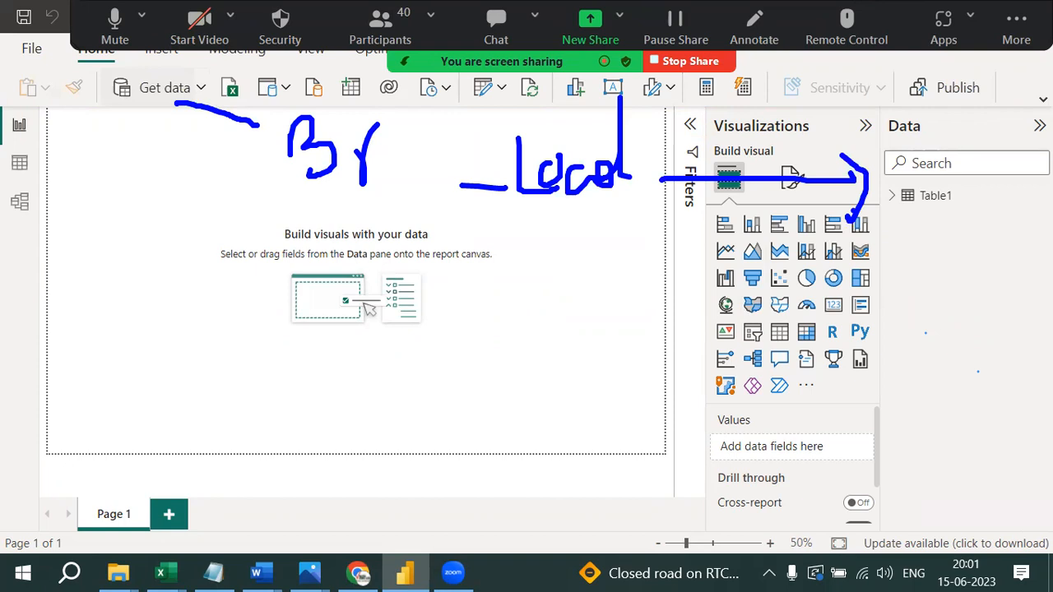
{"action": "mouse_move", "coordinate": [921, 218]}
{"action": "left_mouse_down"}
{"action": "mouse_move", "coordinate": [923, 285]}
{"action": "mouse_move", "coordinate": [87, 271]}
{"action": "mouse_move", "coordinate": [25, 152]}
{"action": "mouse_move", "coordinate": [31, 127]}
{"action": "mouse_move", "coordinate": [31, 153]}
{"action": "left_mouse_up"}
{"action": "left_click_drag", "start_coordinate": [27, 156], "coordinate": [38, 185]}
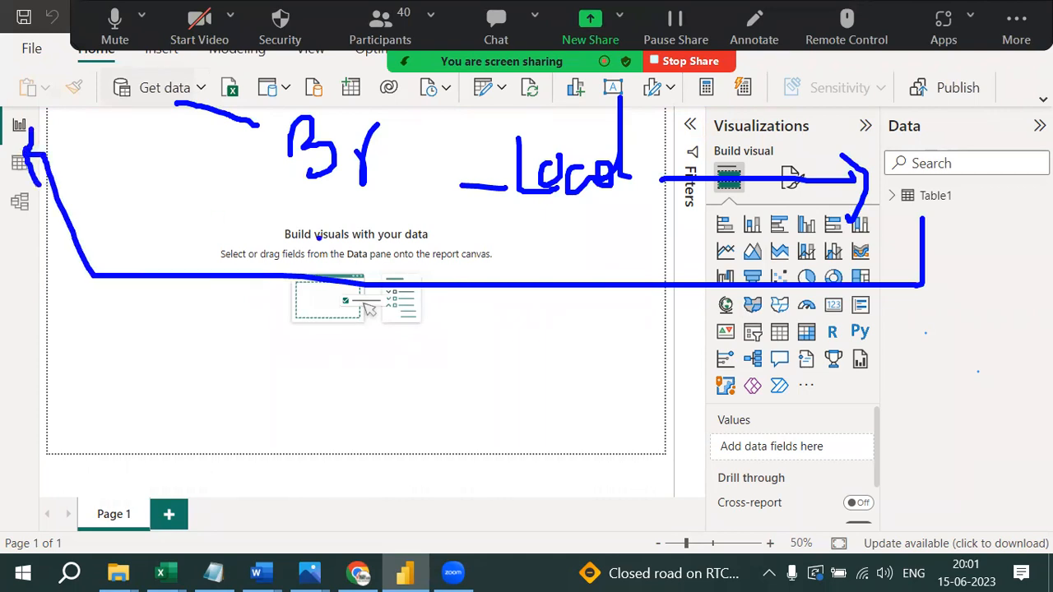
- Clear the annotations and examine Table1's rows in Data view across to Column4
{"action": "key", "text": "alt+s"}
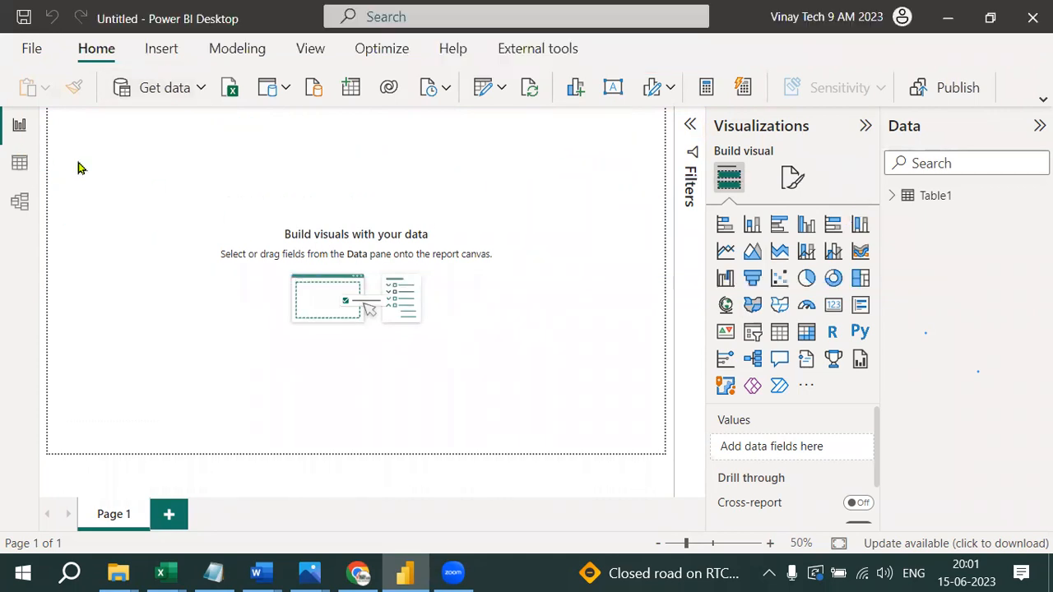
{"action": "left_click", "coordinate": [22, 163]}
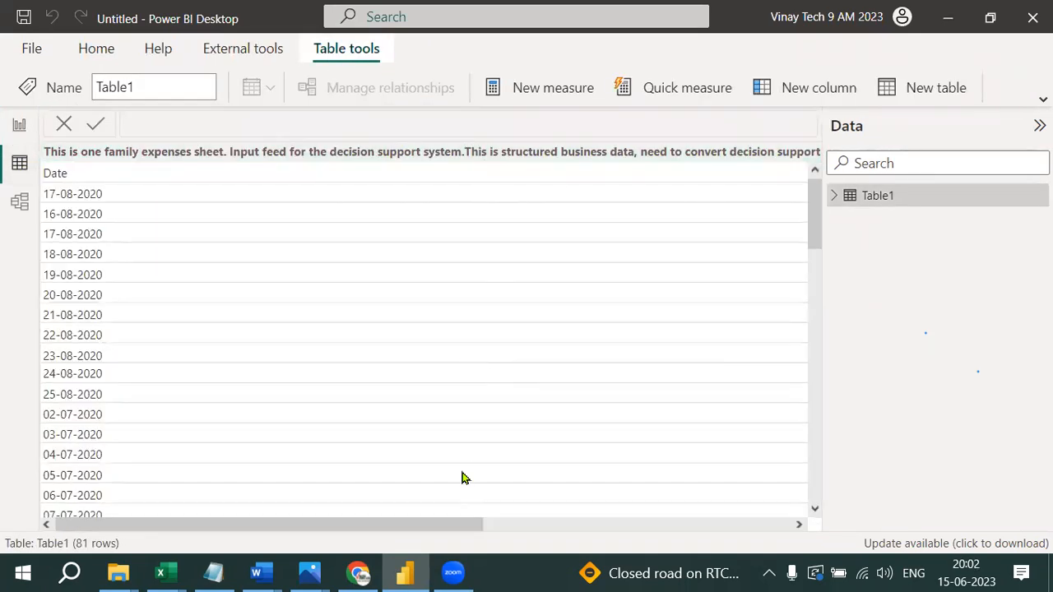
{"action": "left_click_drag", "start_coordinate": [400, 528], "coordinate": [724, 532]}
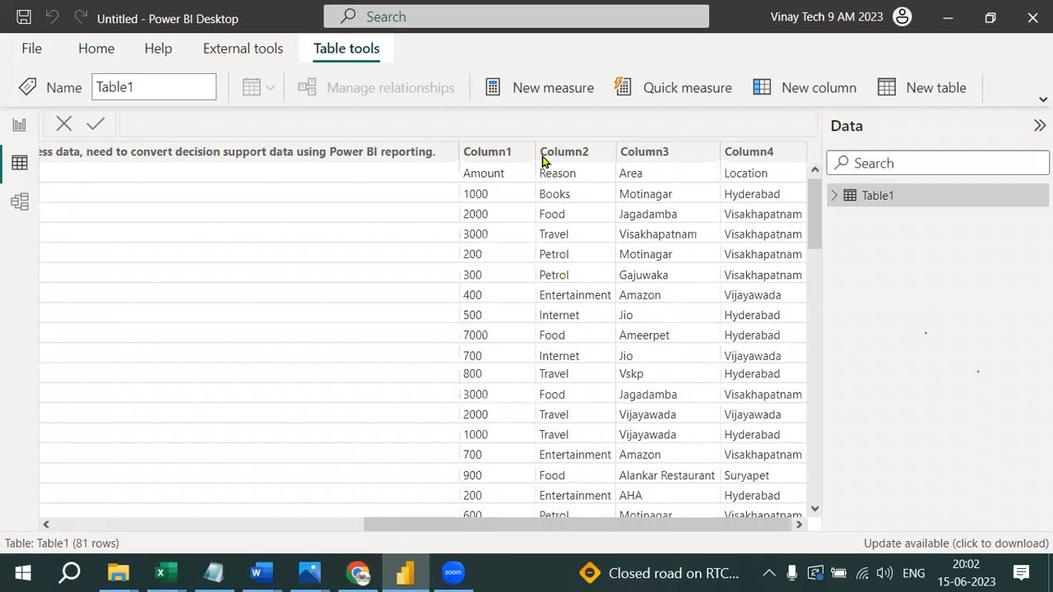
- Underline the Amount to Location row, label it "1st", and draw arrows from it up to the column headers
{"action": "mouse_move", "coordinate": [464, 175]}
{"action": "left_mouse_down"}
{"action": "mouse_move", "coordinate": [765, 192]}
{"action": "mouse_move", "coordinate": [803, 176]}
{"action": "mouse_move", "coordinate": [786, 138]}
{"action": "mouse_move", "coordinate": [793, 118]}
{"action": "mouse_move", "coordinate": [814, 158]}
{"action": "left_mouse_up"}
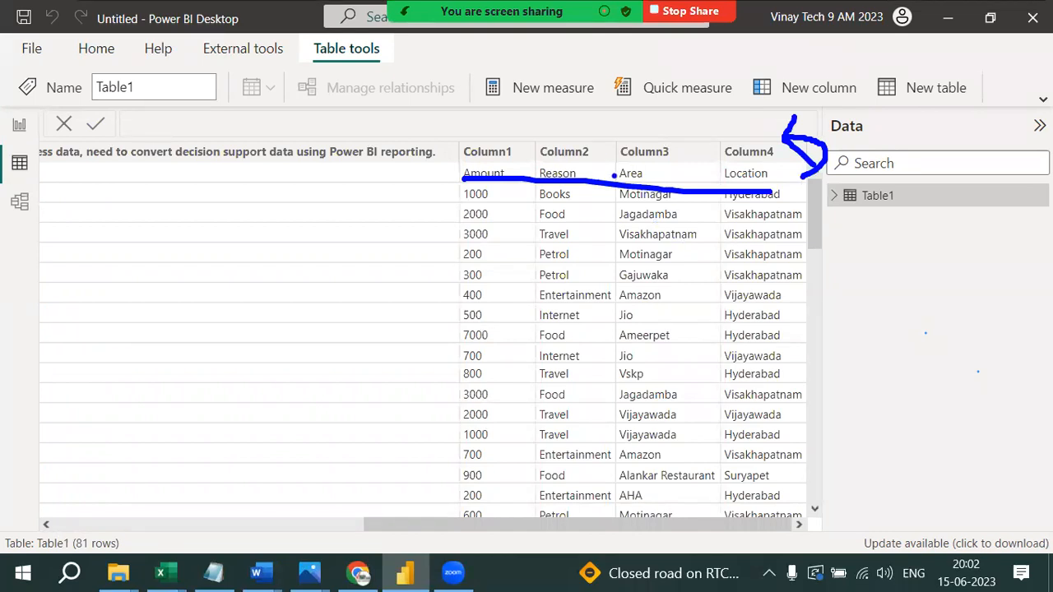
{"action": "mouse_move", "coordinate": [777, 171]}
{"action": "left_mouse_down"}
{"action": "mouse_move", "coordinate": [884, 163]}
{"action": "mouse_move", "coordinate": [896, 186]}
{"action": "left_mouse_up"}
{"action": "left_click_drag", "start_coordinate": [914, 148], "coordinate": [909, 198]}
{"action": "left_click_drag", "start_coordinate": [932, 132], "coordinate": [935, 195]}
{"action": "left_click_drag", "start_coordinate": [921, 168], "coordinate": [959, 160]}
{"action": "mouse_move", "coordinate": [890, 142]}
{"action": "left_mouse_down"}
{"action": "mouse_move", "coordinate": [888, 116]}
{"action": "mouse_move", "coordinate": [722, 136]}
{"action": "left_mouse_up"}
{"action": "mouse_move", "coordinate": [695, 103]}
{"action": "left_mouse_down"}
{"action": "mouse_move", "coordinate": [723, 139]}
{"action": "mouse_move", "coordinate": [774, 137]}
{"action": "left_mouse_up"}
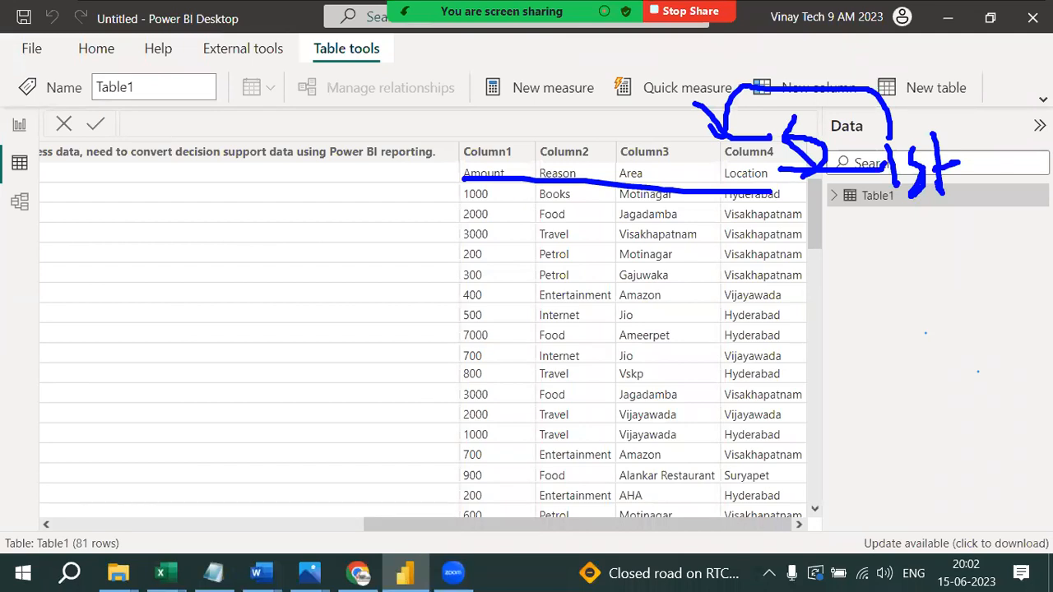
- Handwrite "Transform" in large letters across the table rows
{"action": "left_click_drag", "start_coordinate": [326, 240], "coordinate": [325, 313]}
{"action": "left_click_drag", "start_coordinate": [290, 259], "coordinate": [339, 233]}
{"action": "mouse_move", "coordinate": [357, 275]}
{"action": "left_mouse_down"}
{"action": "mouse_move", "coordinate": [408, 261]}
{"action": "mouse_move", "coordinate": [498, 292]}
{"action": "left_mouse_up"}
{"action": "mouse_move", "coordinate": [526, 224]}
{"action": "left_mouse_down"}
{"action": "mouse_move", "coordinate": [521, 360]}
{"action": "mouse_move", "coordinate": [475, 350]}
{"action": "left_mouse_up"}
{"action": "mouse_move", "coordinate": [488, 275]}
{"action": "left_mouse_down"}
{"action": "mouse_move", "coordinate": [568, 253]}
{"action": "mouse_move", "coordinate": [615, 301]}
{"action": "left_mouse_up"}
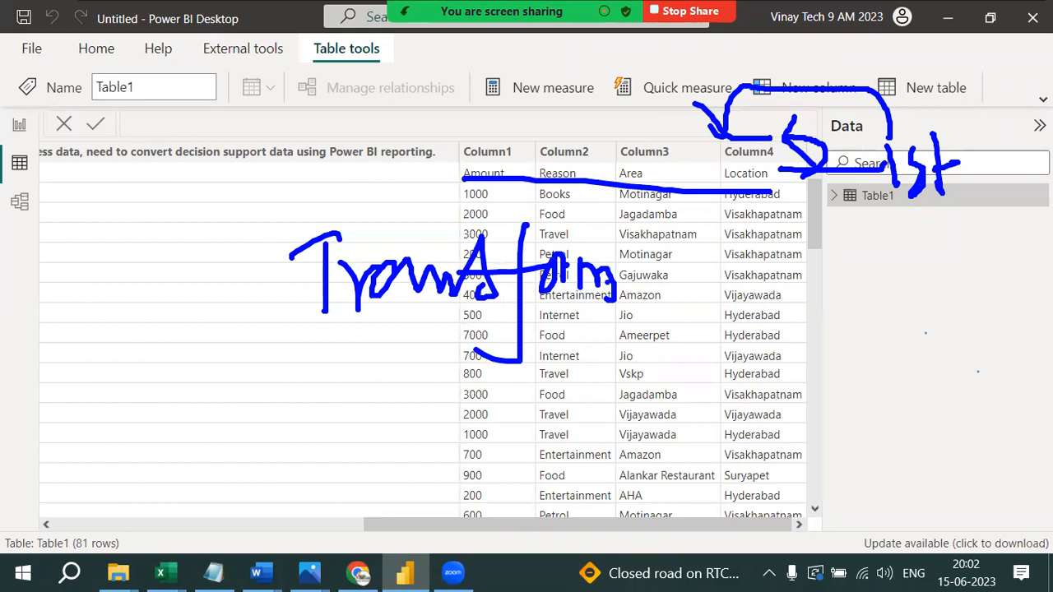
- Return to the report and open Table1 in a maximized Power Query Editor using Transform data
{"action": "left_click", "coordinate": [18, 129]}
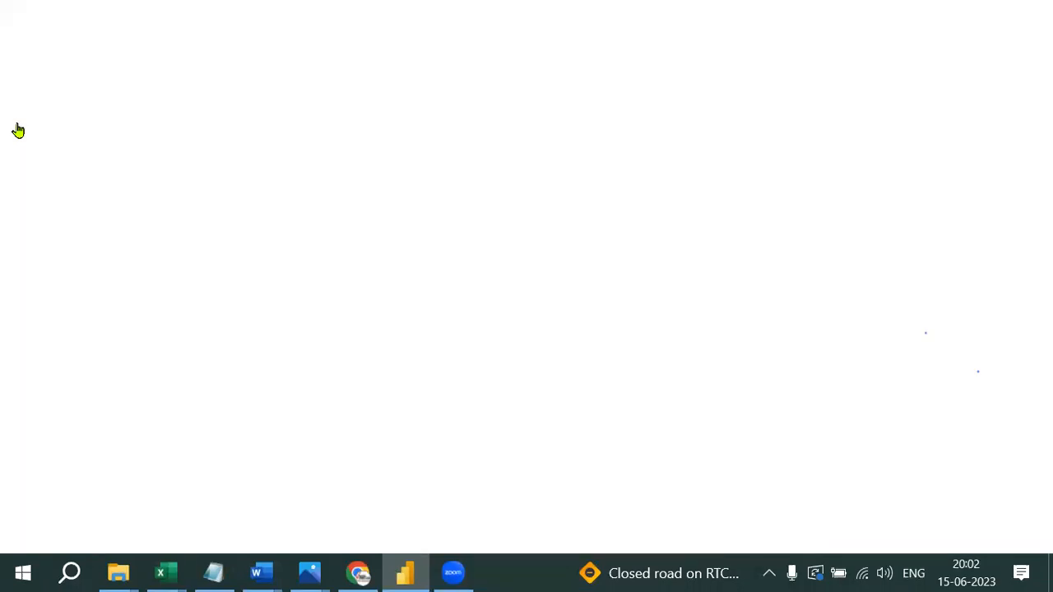
{"action": "left_click", "coordinate": [501, 89]}
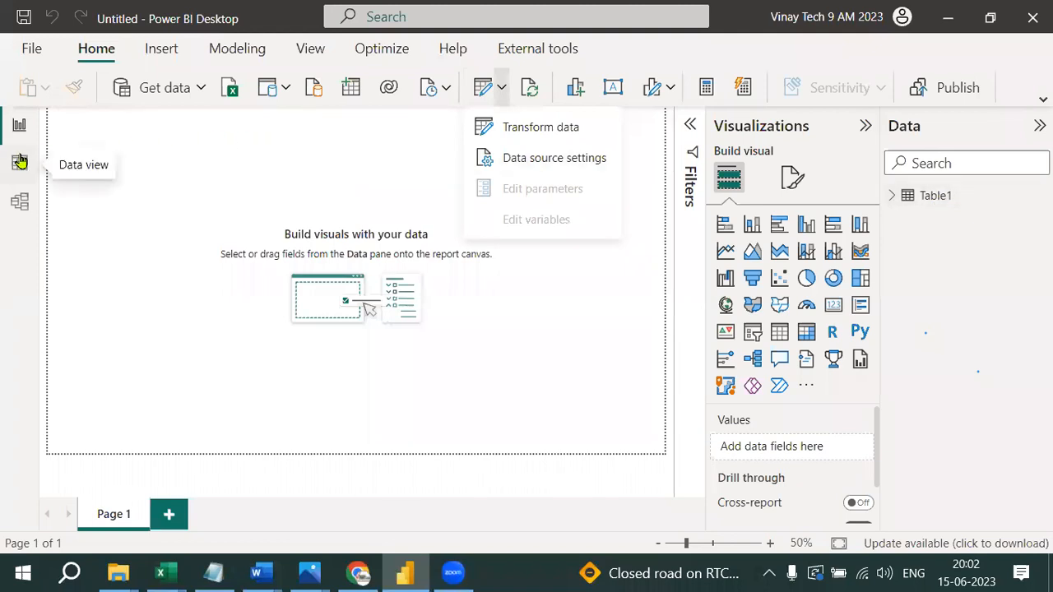
{"action": "left_click", "coordinate": [556, 137]}
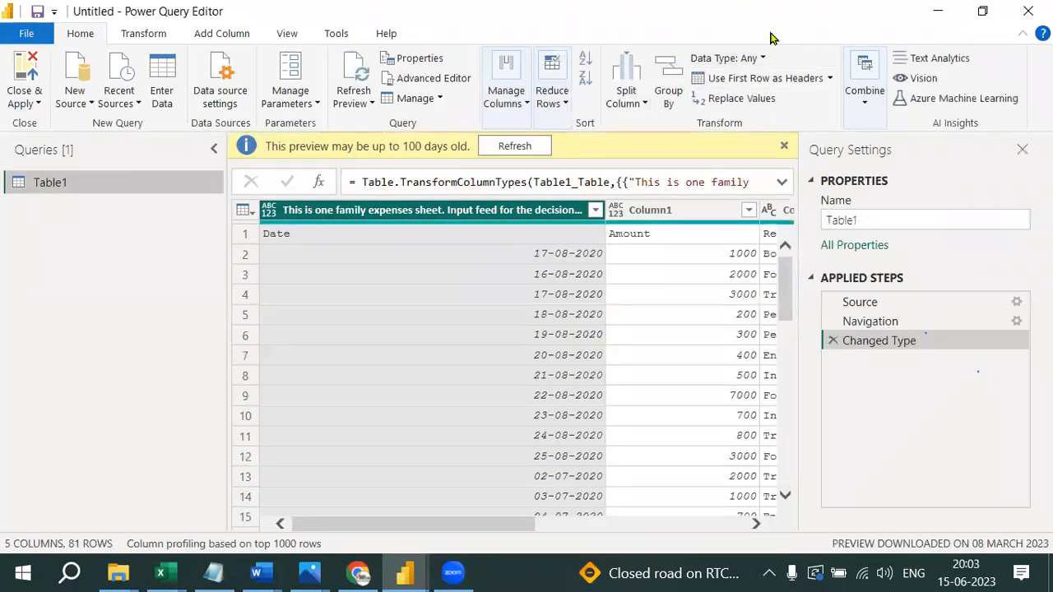
{"action": "left_click_drag", "start_coordinate": [771, 38], "coordinate": [679, 172]}
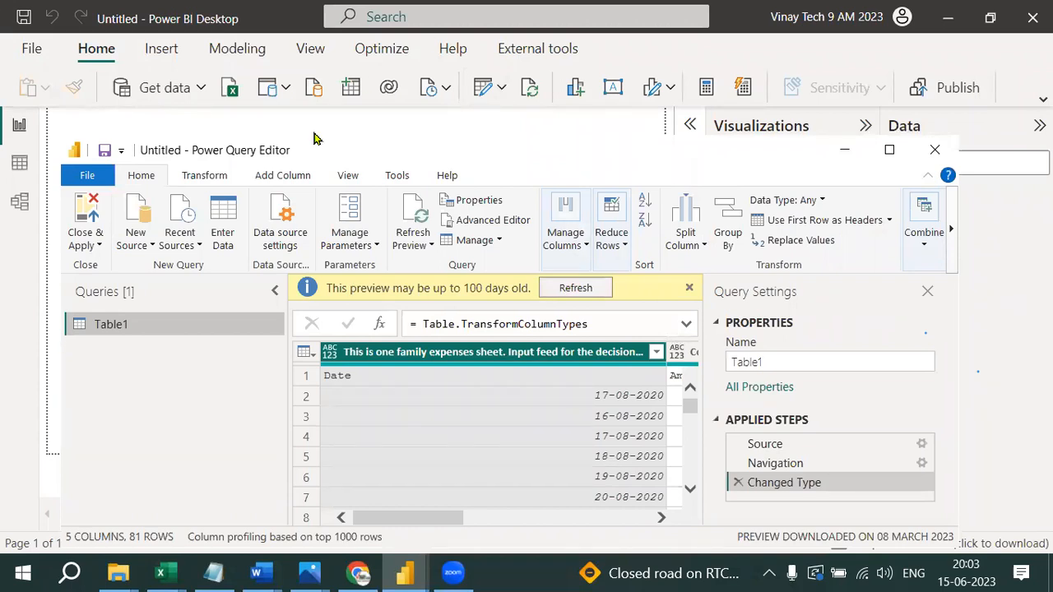
{"action": "left_click", "coordinate": [888, 150]}
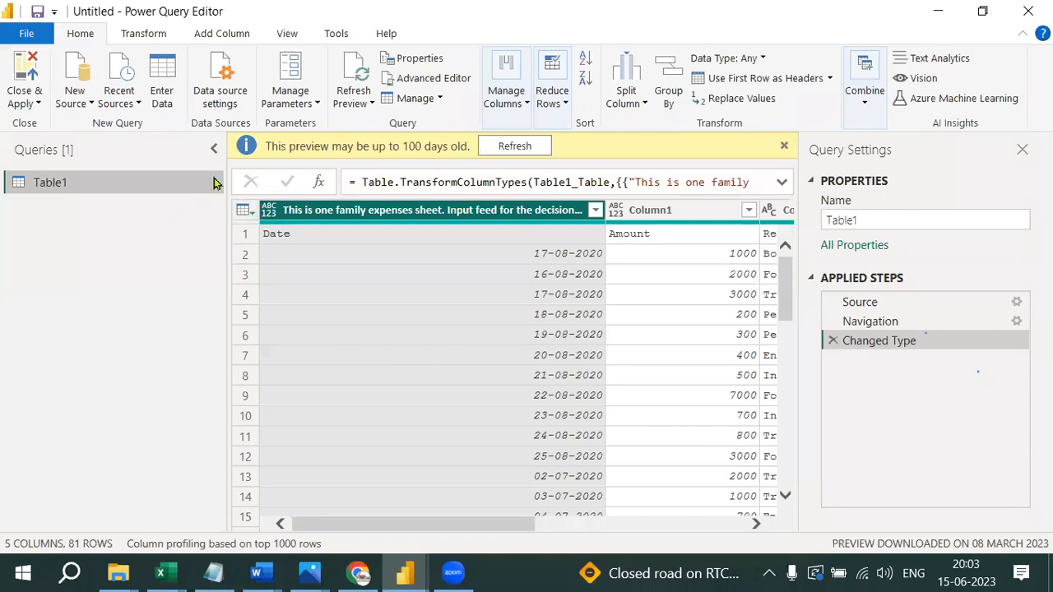
- Promote Table1's first row to column headers
{"action": "left_click", "coordinate": [248, 211]}
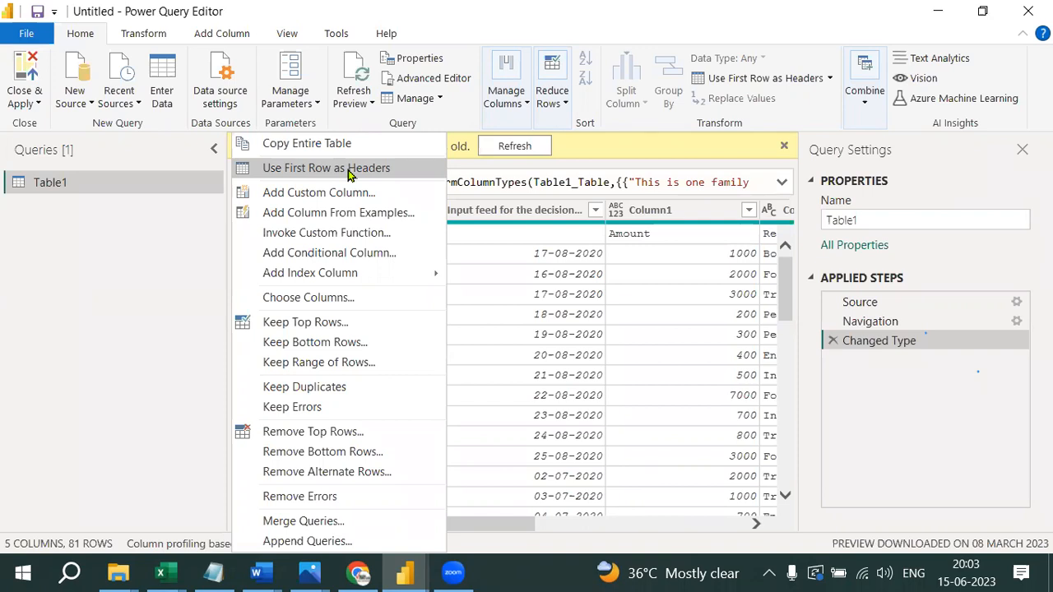
{"action": "left_click", "coordinate": [666, 357]}
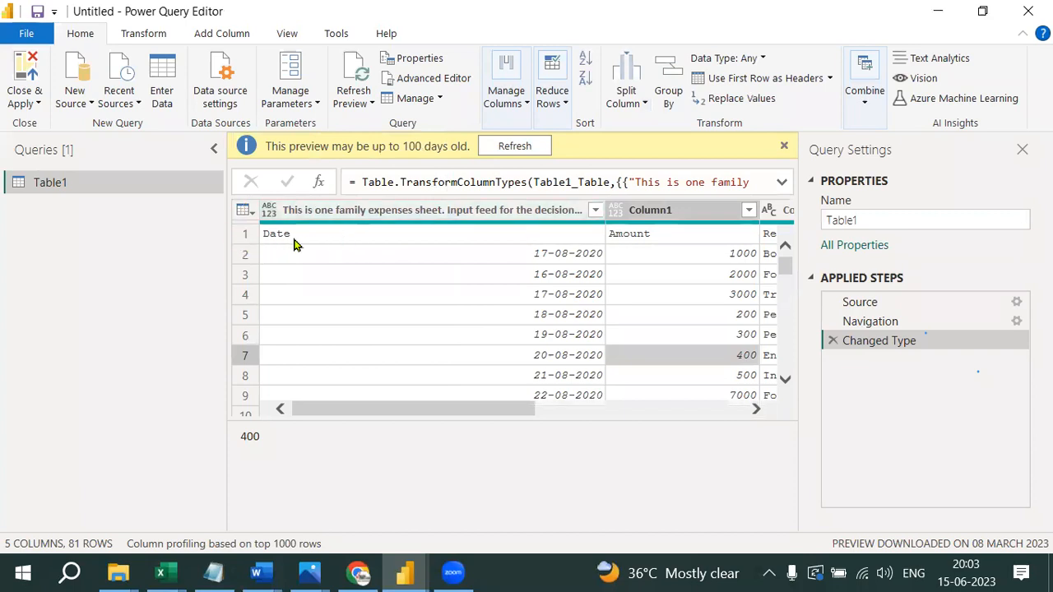
{"action": "left_click", "coordinate": [247, 212]}
{"action": "left_click", "coordinate": [321, 169]}
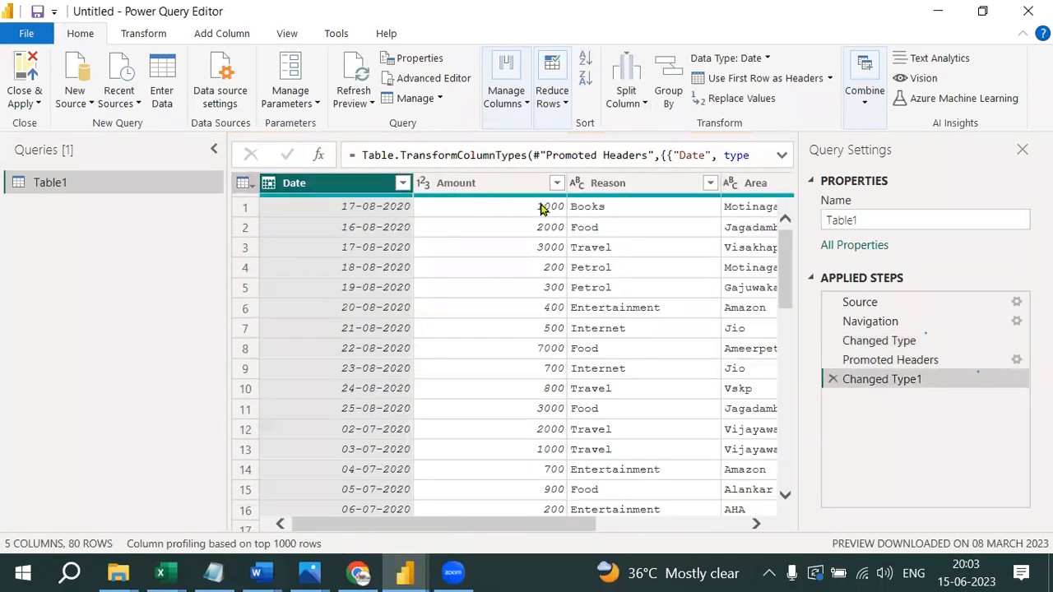
- Show the Close & Apply options, then circle the table options icon as 1 and mark the boxed Close & Apply command as 2
{"action": "mouse_move", "coordinate": [703, 202]}
{"action": "left_click", "coordinate": [38, 104]}
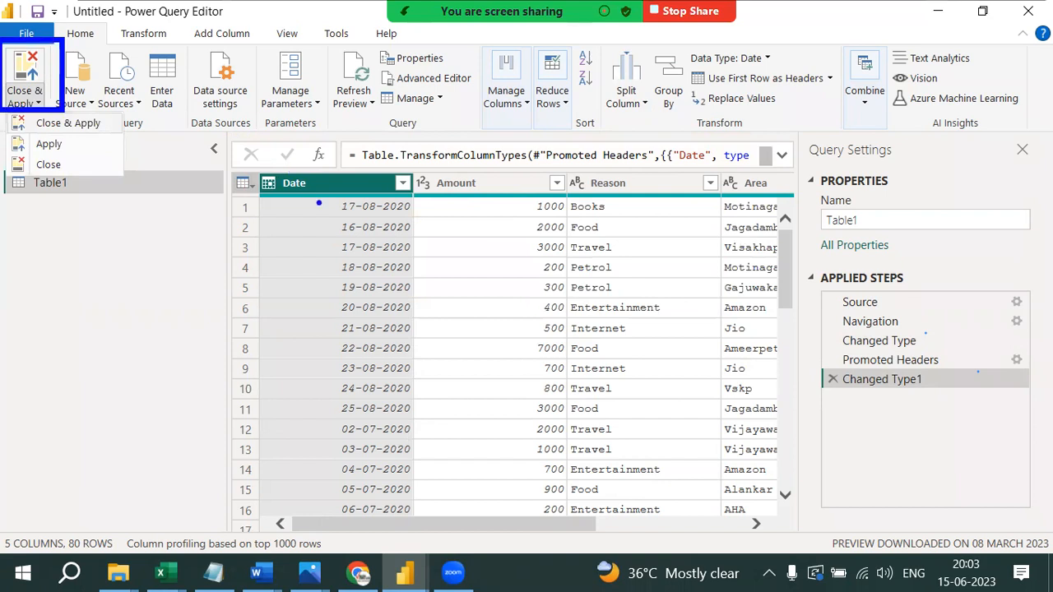
{"action": "mouse_move", "coordinate": [268, 139]}
{"action": "left_mouse_down"}
{"action": "mouse_move", "coordinate": [255, 240]}
{"action": "mouse_move", "coordinate": [245, 146]}
{"action": "mouse_move", "coordinate": [247, 159]}
{"action": "left_mouse_up"}
{"action": "left_click_drag", "start_coordinate": [273, 207], "coordinate": [275, 233]}
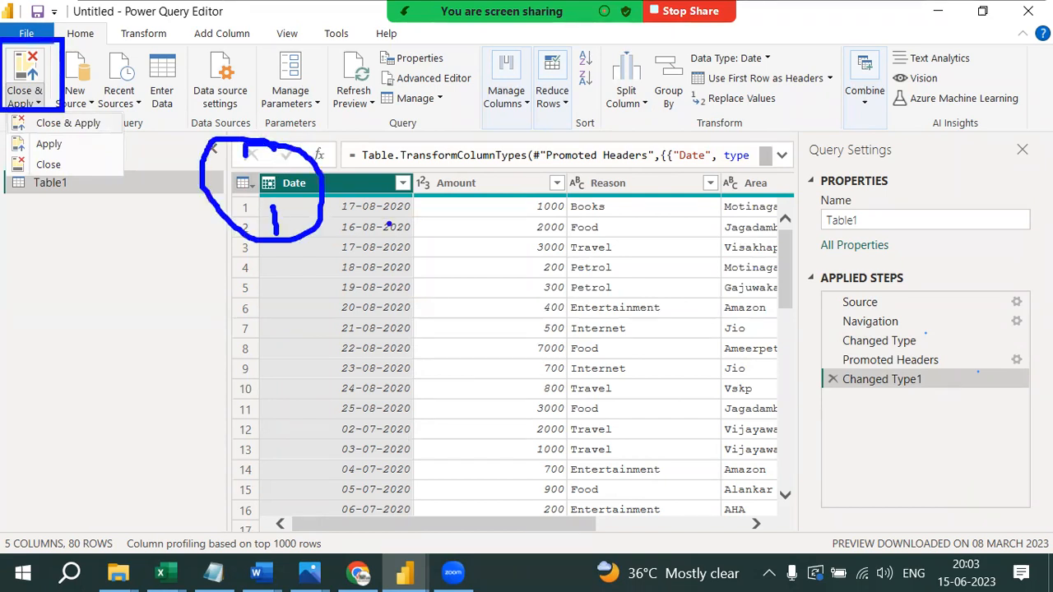
{"action": "left_click_drag", "start_coordinate": [66, 67], "coordinate": [135, 80]}
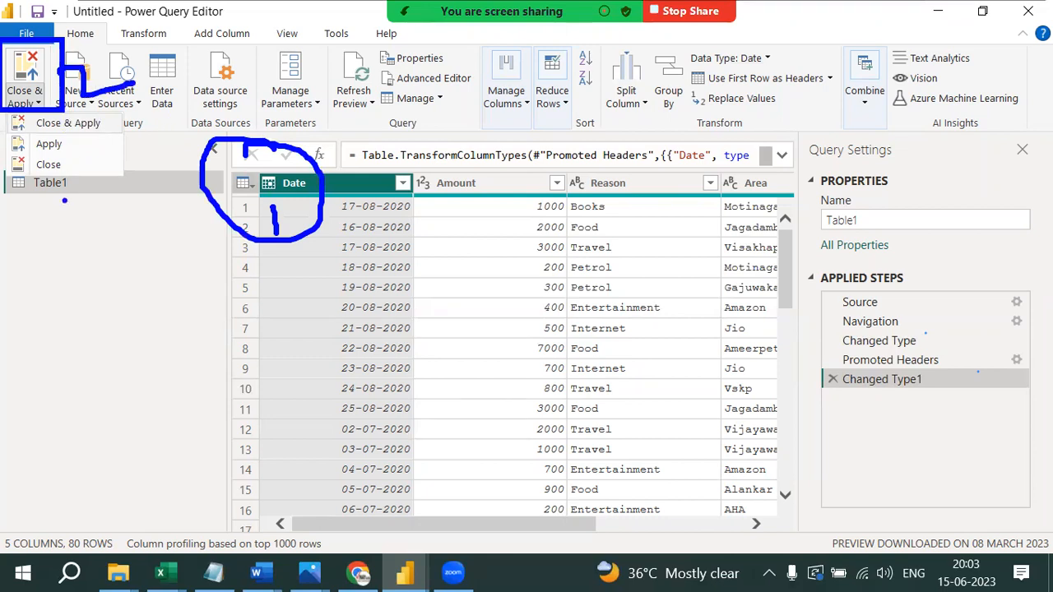
{"action": "left_click_drag", "start_coordinate": [106, 127], "coordinate": [144, 106]}
{"action": "mouse_move", "coordinate": [299, 191]}
{"action": "left_mouse_down"}
{"action": "mouse_move", "coordinate": [258, 220]}
{"action": "mouse_move", "coordinate": [299, 193]}
{"action": "left_mouse_up"}
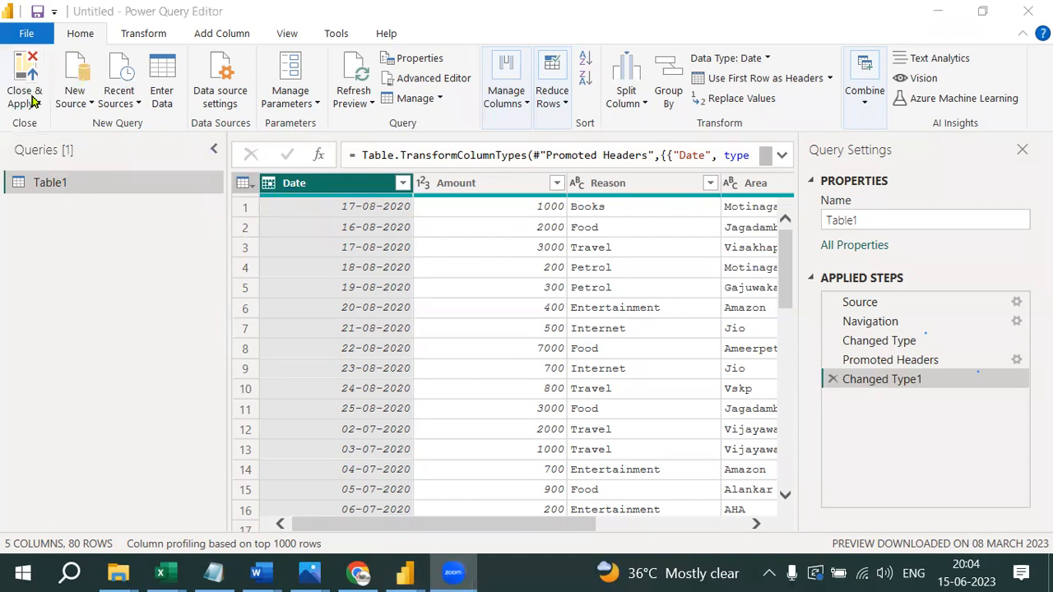
- Close the Power Query Editor and apply the promoted headers to the report
{"action": "left_click", "coordinate": [36, 104]}
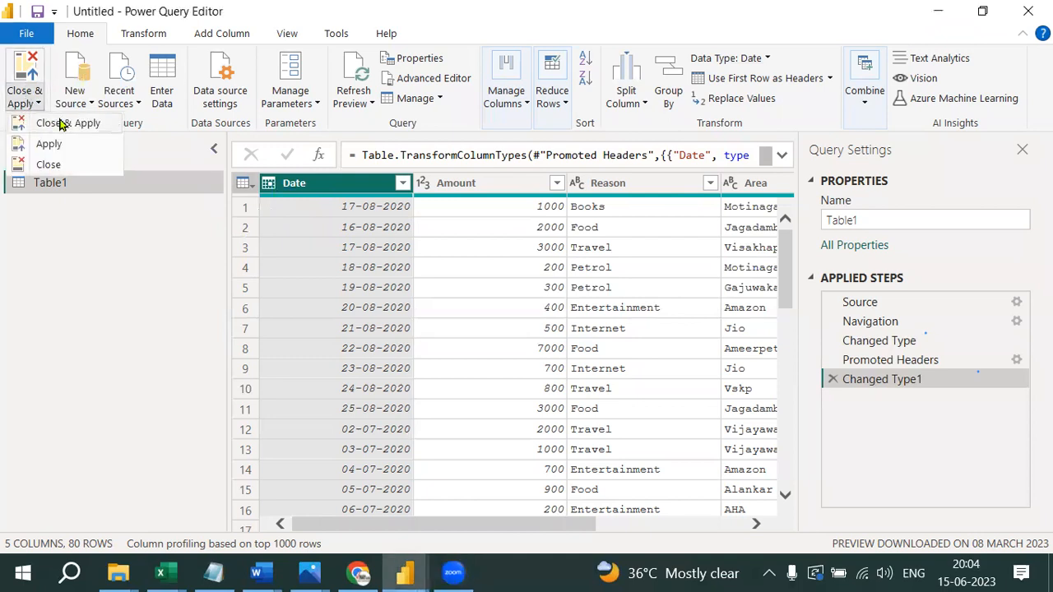
{"action": "left_click", "coordinate": [64, 123]}
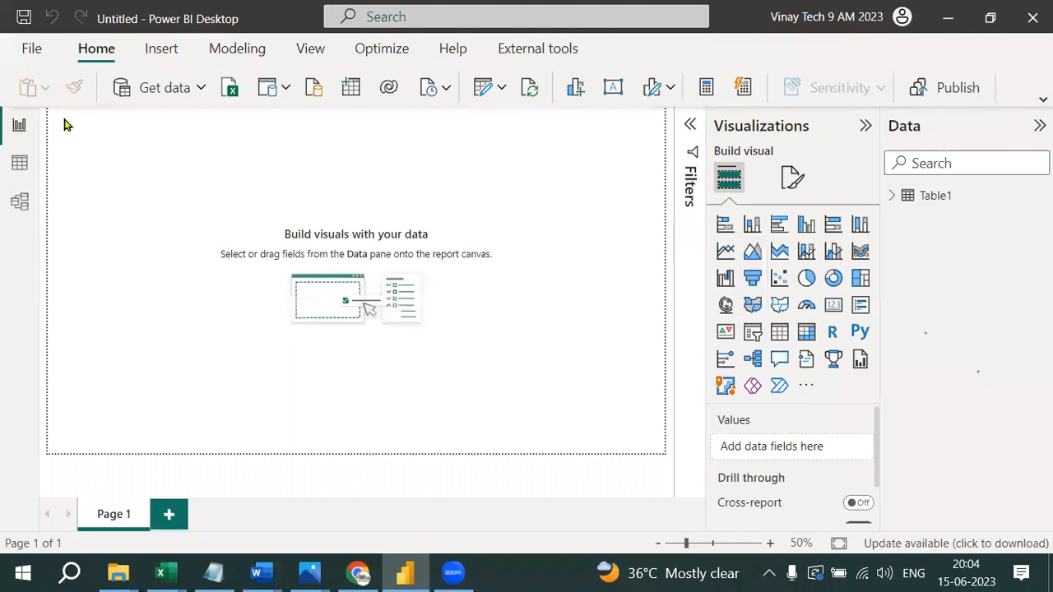
- Reopen Table1 in the Power Query Editor, review the Use First Row as Headers option, and leave with Close & Apply
{"action": "left_click", "coordinate": [501, 90]}
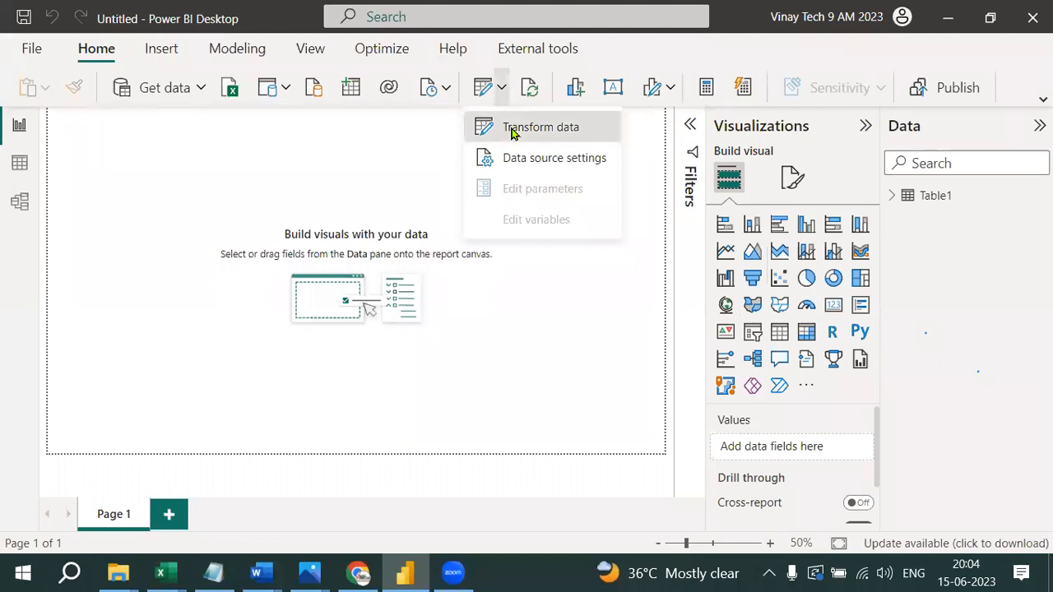
{"action": "left_click", "coordinate": [510, 134]}
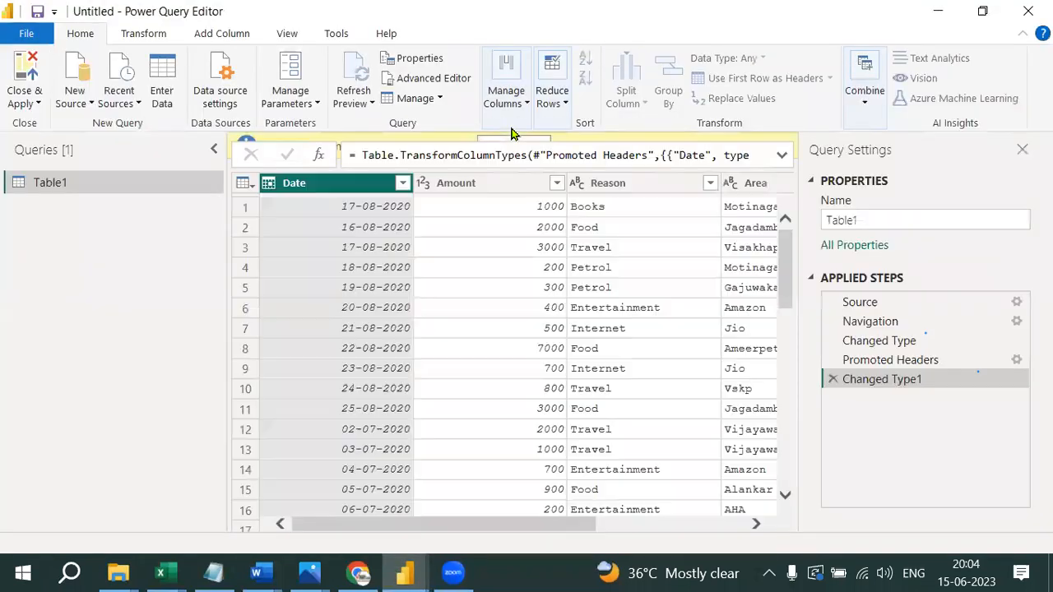
{"action": "left_click", "coordinate": [246, 211]}
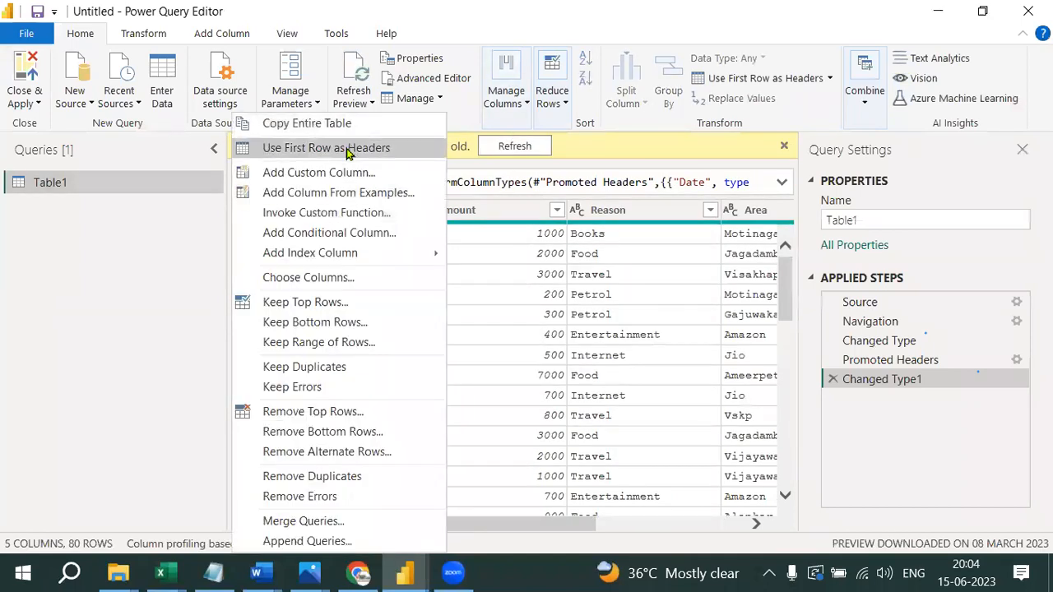
{"action": "left_click", "coordinate": [89, 219]}
{"action": "left_click", "coordinate": [38, 103]}
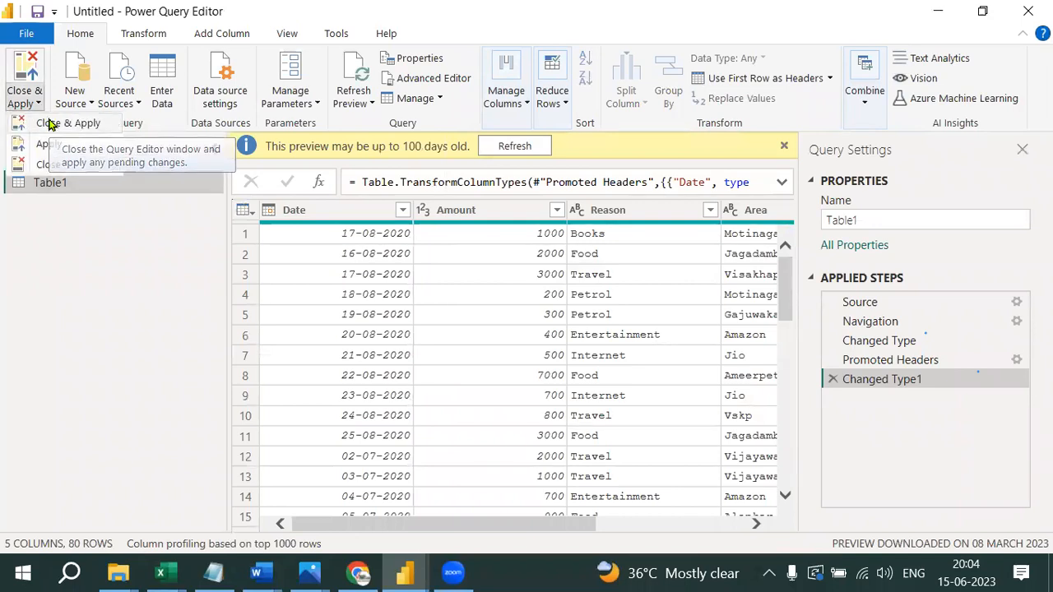
{"action": "left_click", "coordinate": [69, 123]}
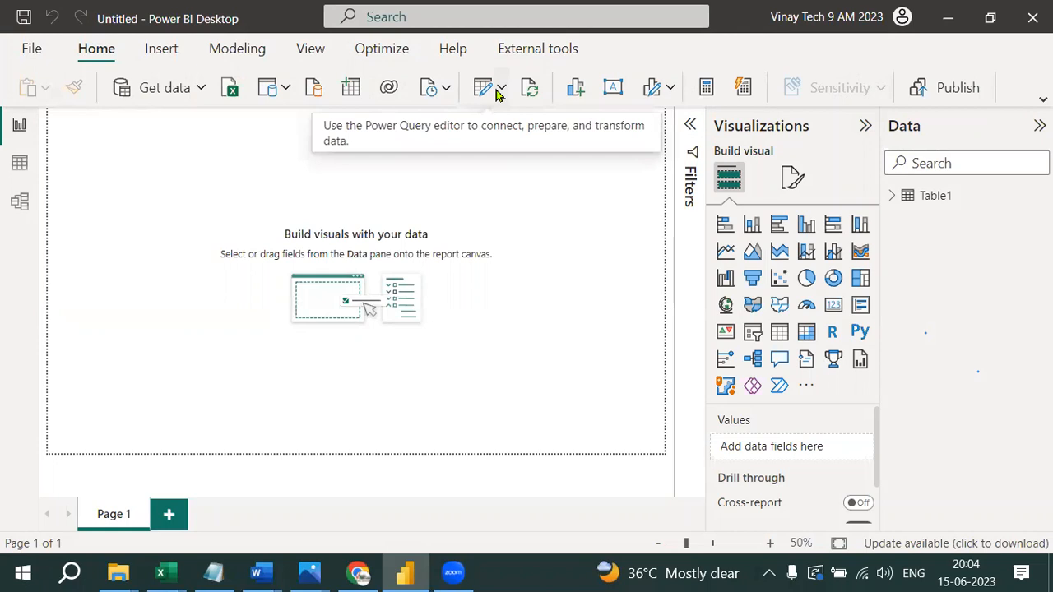
- View Table1's fields in Model view and return to the report canvas
{"action": "left_click", "coordinate": [20, 203]}
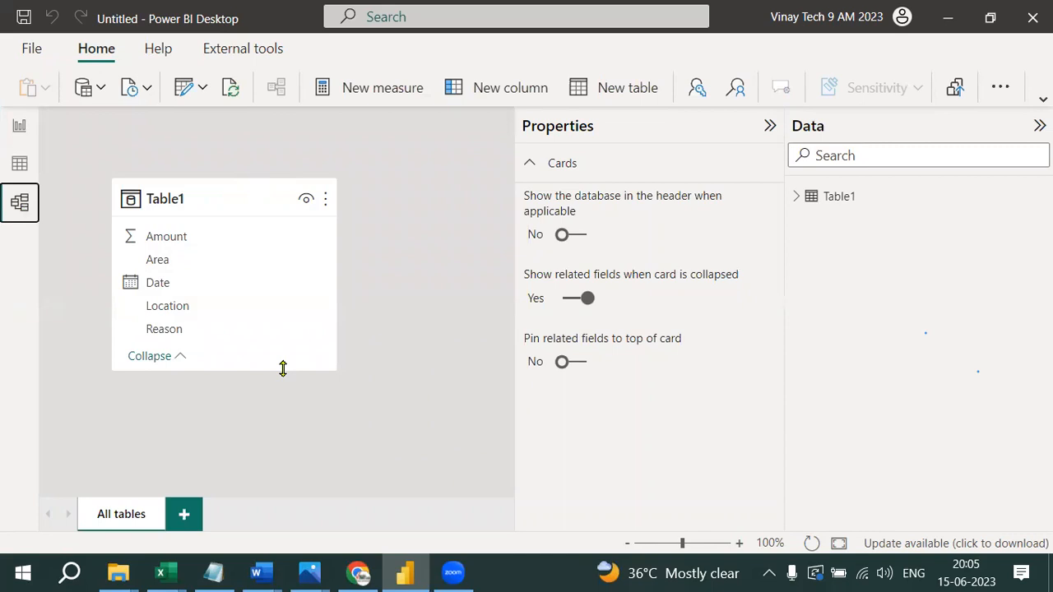
{"action": "left_click", "coordinate": [21, 127]}
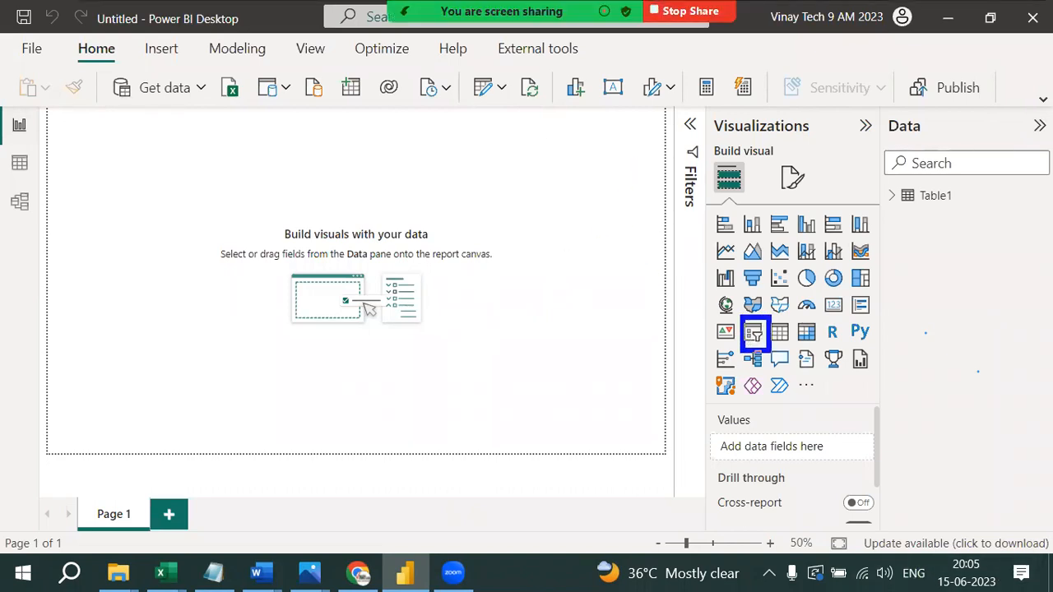
- Circle the Visualizations heading, box the visuals gallery, handwrite "today" beside it, underline the Slicer visual, and clear the annotations
{"action": "mouse_move", "coordinate": [827, 117]}
{"action": "left_mouse_down"}
{"action": "mouse_move", "coordinate": [675, 123]}
{"action": "mouse_move", "coordinate": [809, 152]}
{"action": "mouse_move", "coordinate": [806, 75]}
{"action": "left_mouse_up"}
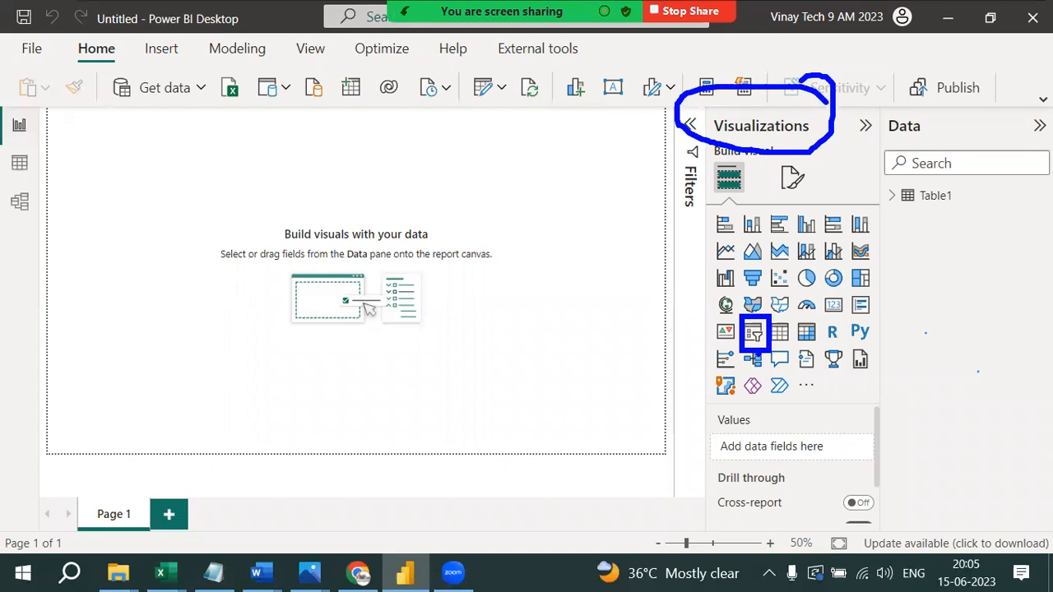
{"action": "mouse_move", "coordinate": [704, 205]}
{"action": "left_mouse_down"}
{"action": "mouse_move", "coordinate": [881, 406]}
{"action": "mouse_move", "coordinate": [900, 412]}
{"action": "left_mouse_up"}
{"action": "left_click_drag", "start_coordinate": [894, 288], "coordinate": [893, 334]}
{"action": "mouse_move", "coordinate": [915, 292]}
{"action": "left_mouse_down"}
{"action": "mouse_move", "coordinate": [927, 326]}
{"action": "mouse_move", "coordinate": [946, 296]}
{"action": "mouse_move", "coordinate": [962, 316]}
{"action": "mouse_move", "coordinate": [987, 287]}
{"action": "mouse_move", "coordinate": [1044, 288]}
{"action": "mouse_move", "coordinate": [1049, 276]}
{"action": "mouse_move", "coordinate": [1034, 327]}
{"action": "left_mouse_up"}
{"action": "left_click_drag", "start_coordinate": [720, 347], "coordinate": [788, 346]}
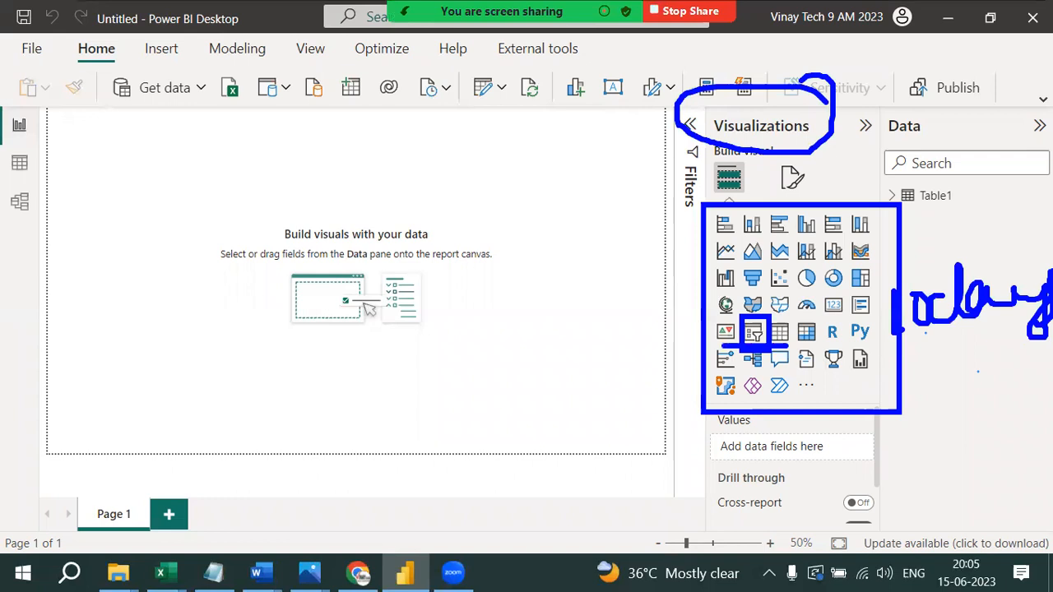
{"action": "left_click", "coordinate": [811, 368]}
{"action": "key", "text": "alt+s"}
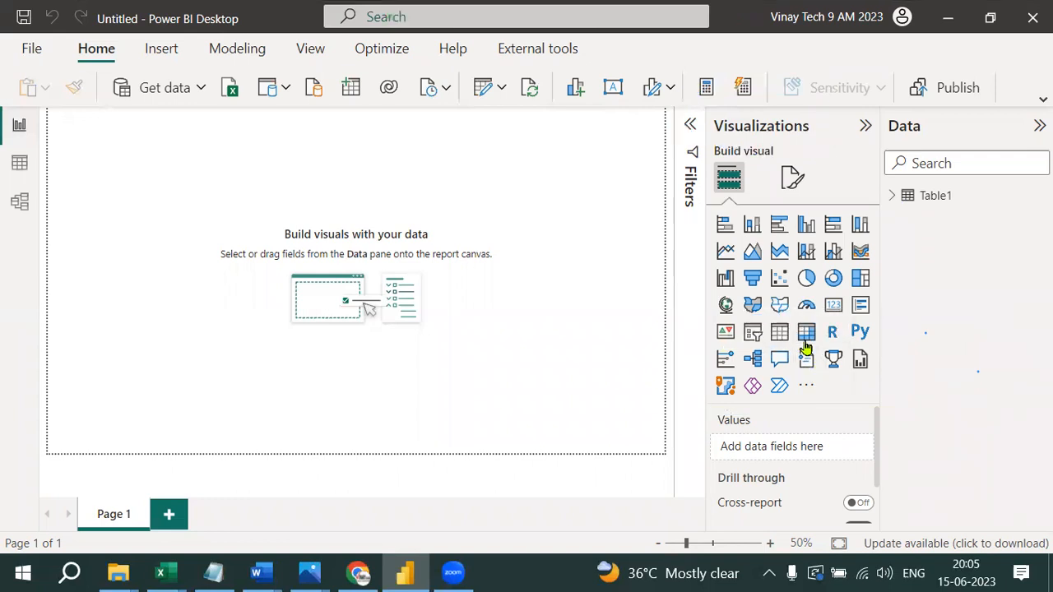
- Add an empty slicer, place it in the upper-right corner of the report page, and collapse the Filters pane
{"action": "left_click", "coordinate": [752, 331]}
{"action": "left_click_drag", "start_coordinate": [118, 118], "coordinate": [472, 122]}
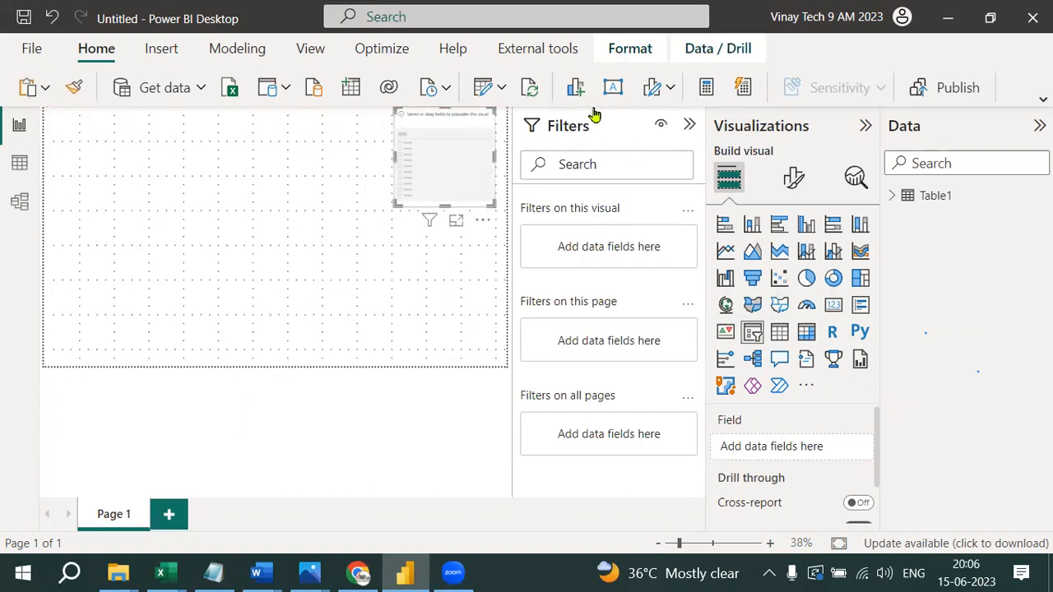
{"action": "left_click", "coordinate": [689, 126]}
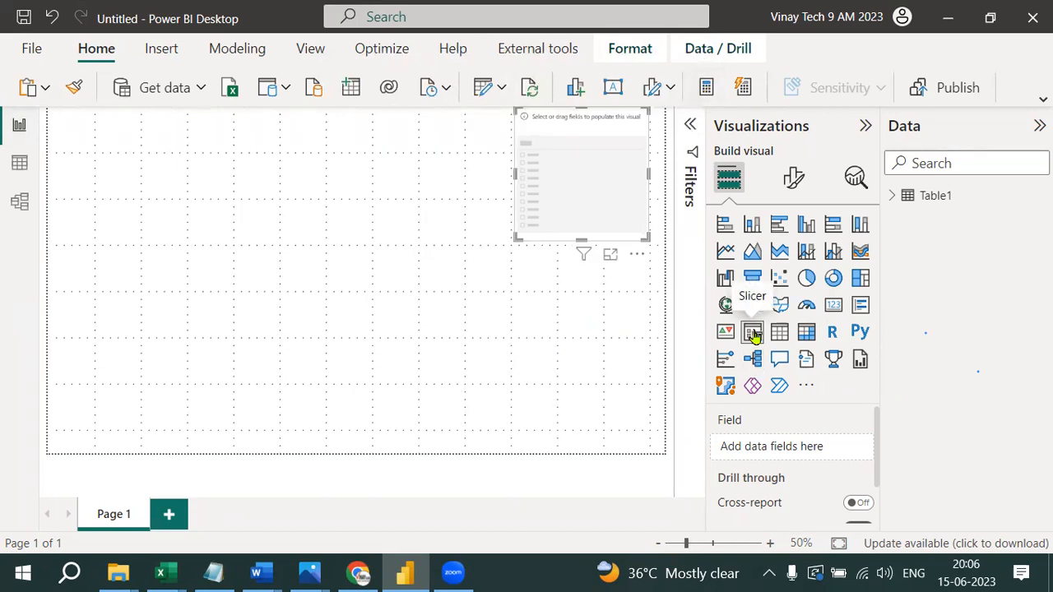
- Expand Table1's Date hierarchy and assign its Year field to the empty slicer
{"action": "left_click", "coordinate": [892, 196]}
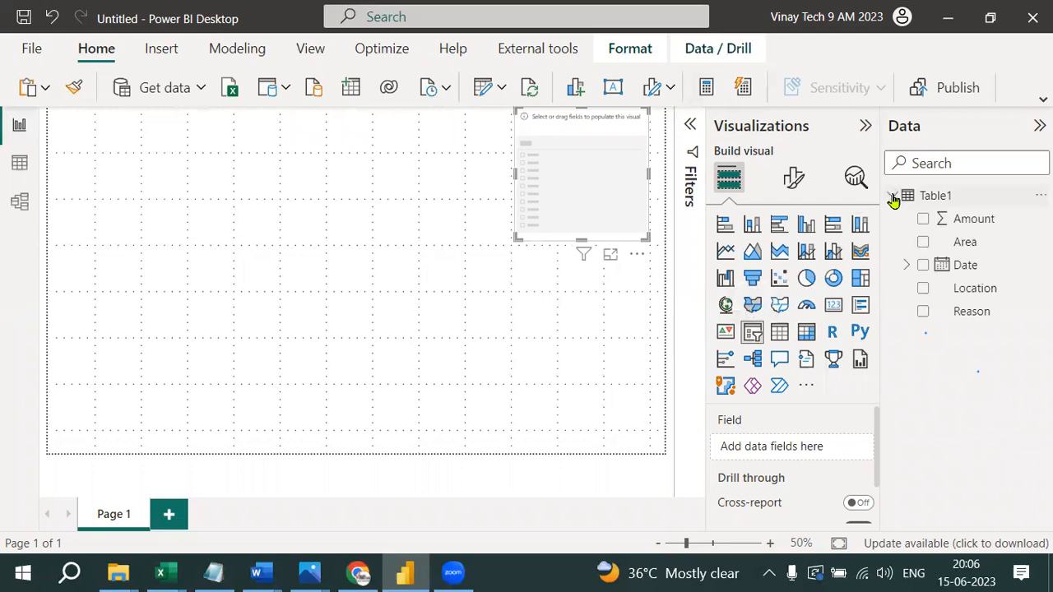
{"action": "left_click", "coordinate": [906, 267]}
{"action": "left_click", "coordinate": [923, 289]}
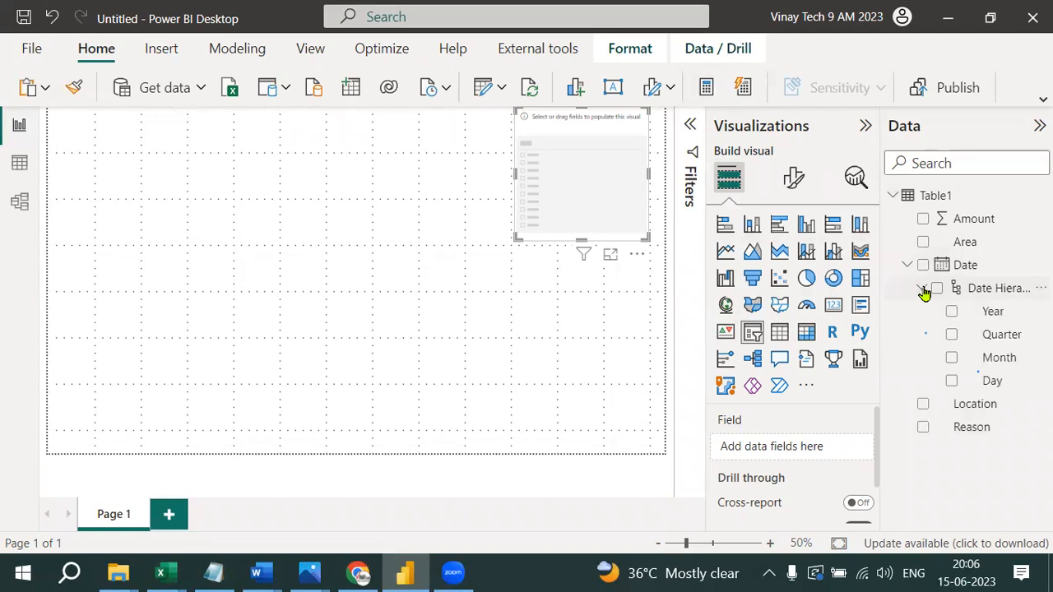
{"action": "left_click_drag", "start_coordinate": [973, 308], "coordinate": [839, 451]}
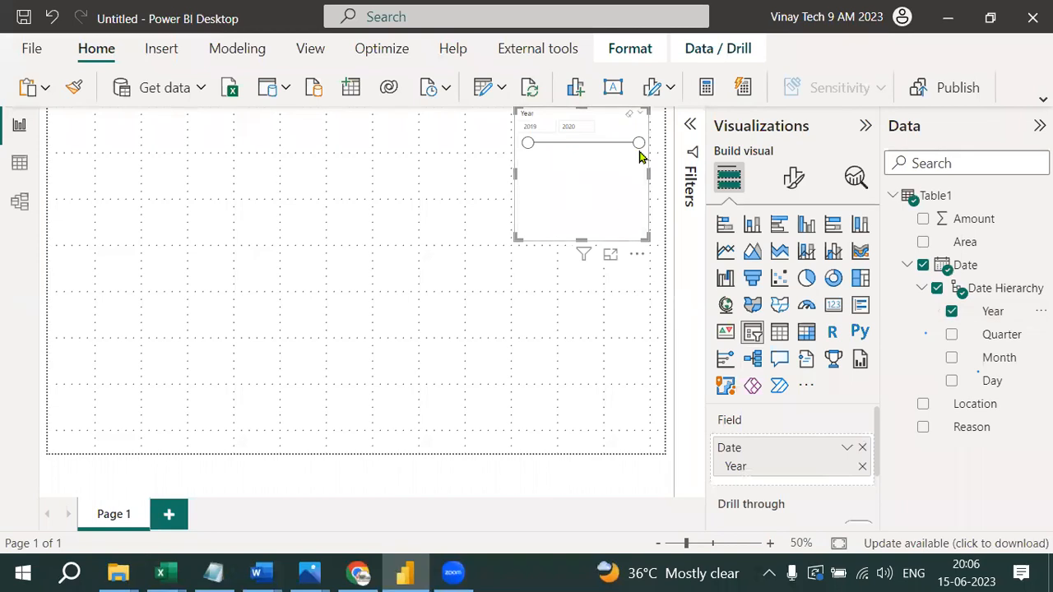
- Set the Year slicer's style to Vertical list
{"action": "left_click", "coordinate": [791, 182]}
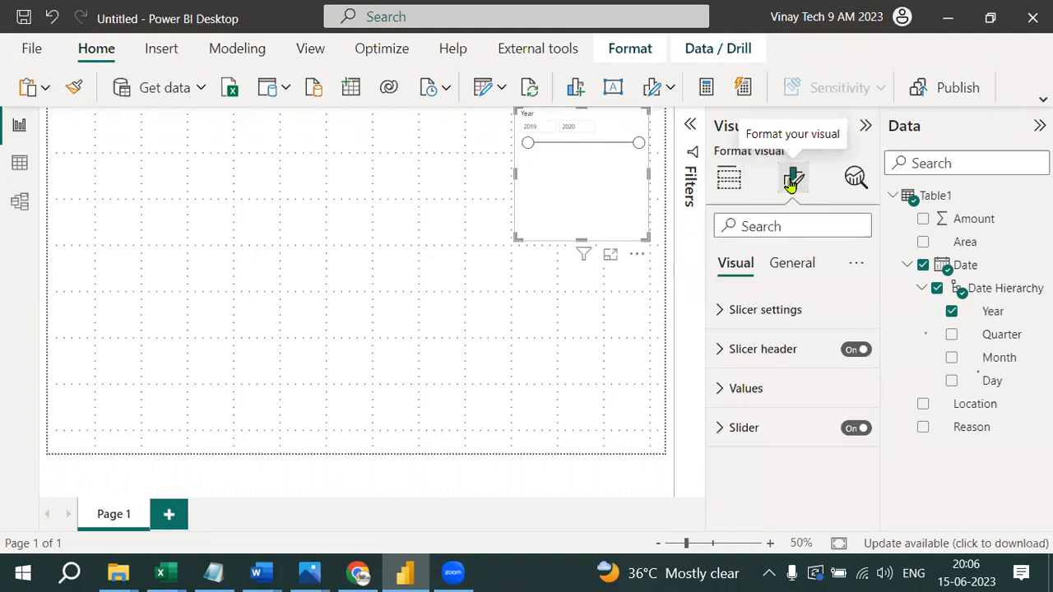
{"action": "left_click", "coordinate": [721, 319]}
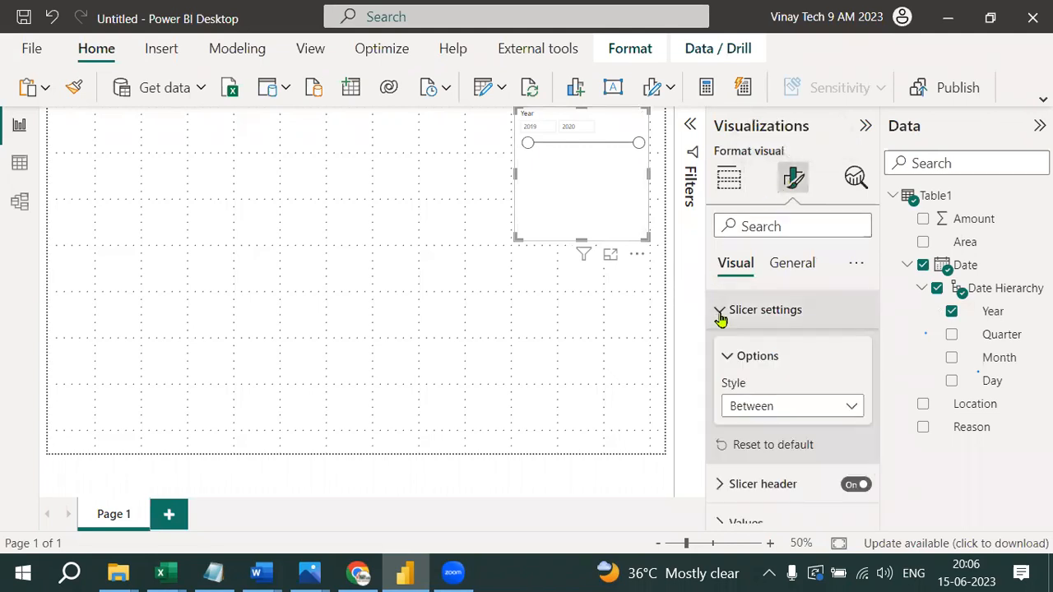
{"action": "left_click", "coordinate": [762, 418]}
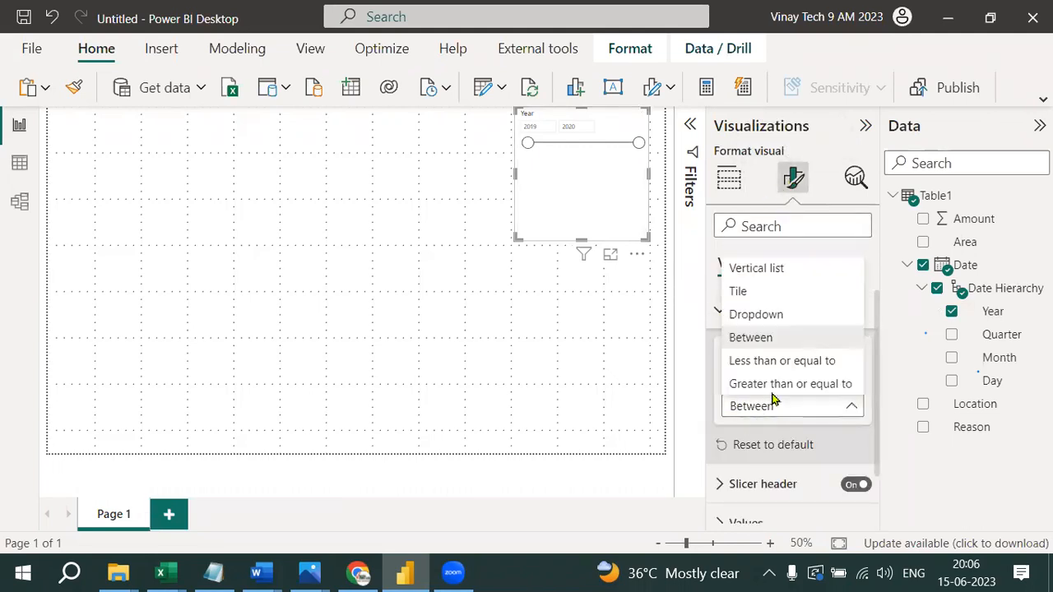
{"action": "left_click", "coordinate": [794, 276]}
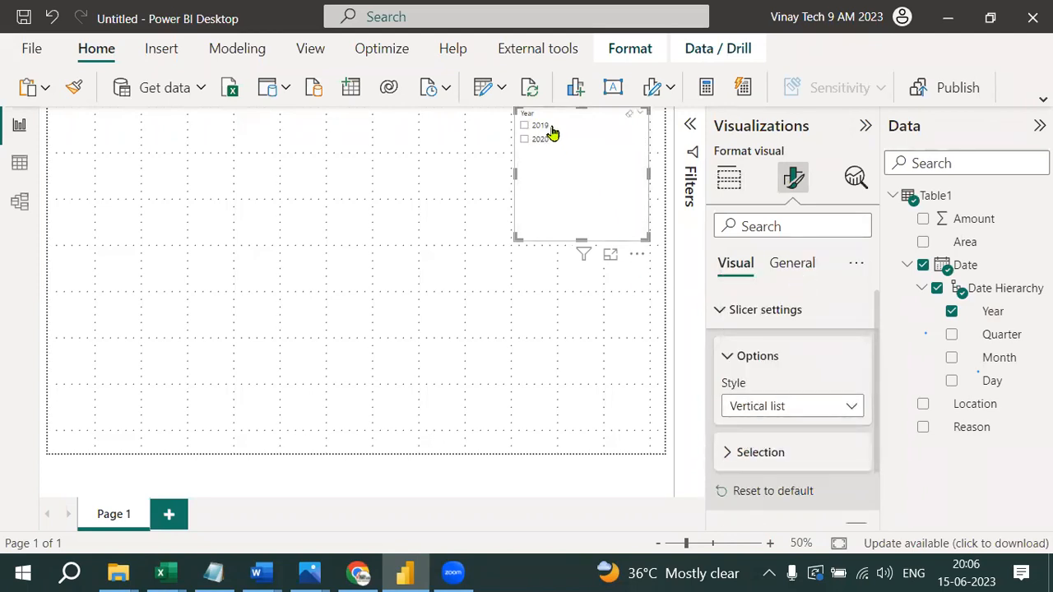
- Move the Year slicer lower along the page's right edge and shrink its height and width to fit the two years
{"action": "left_click_drag", "start_coordinate": [598, 222], "coordinate": [600, 234]}
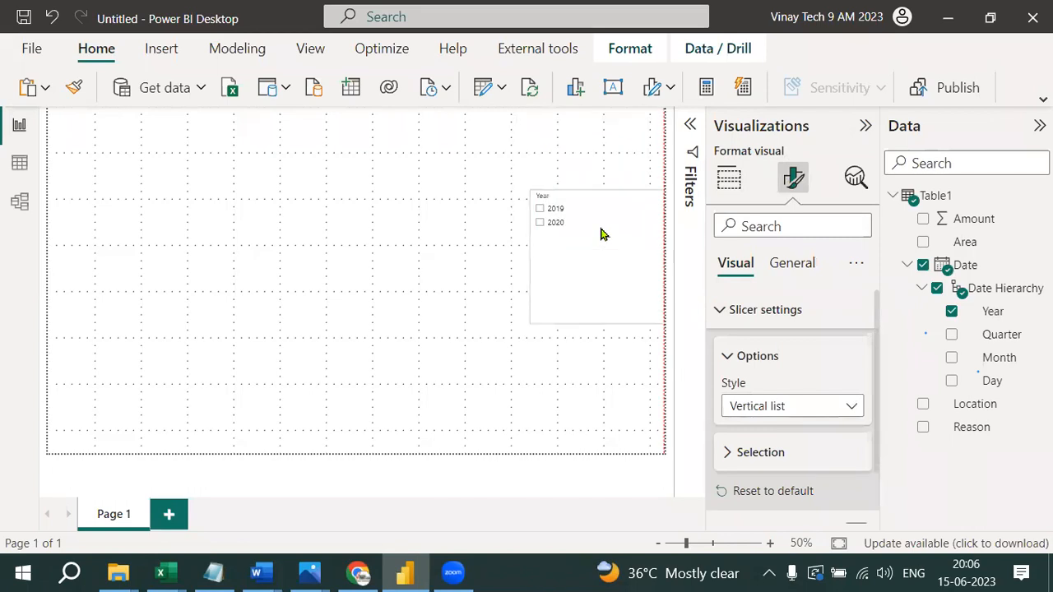
{"action": "left_click_drag", "start_coordinate": [596, 321], "coordinate": [597, 236]}
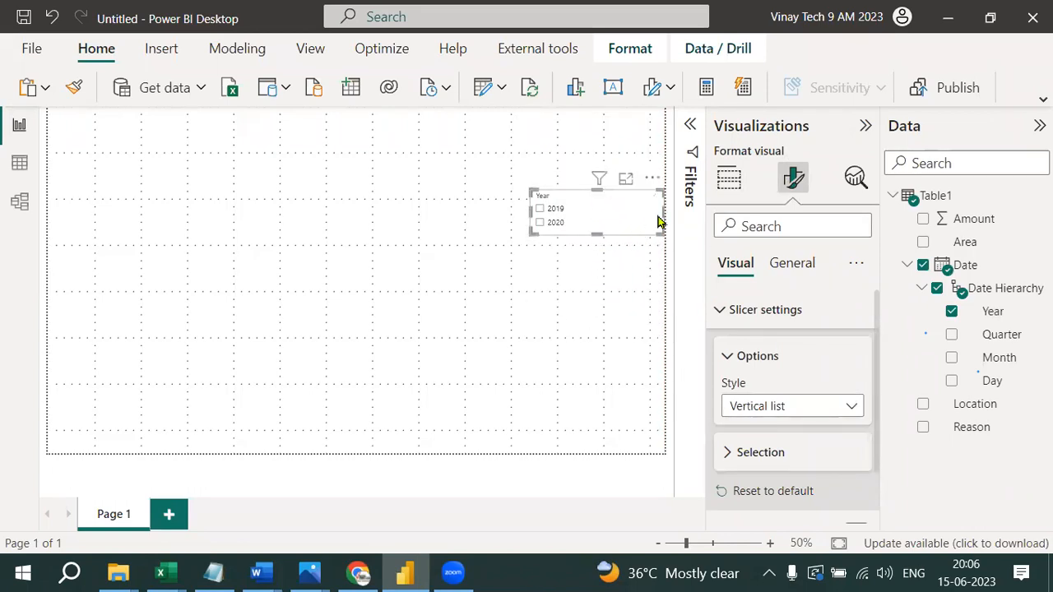
{"action": "left_click_drag", "start_coordinate": [662, 215], "coordinate": [595, 225]}
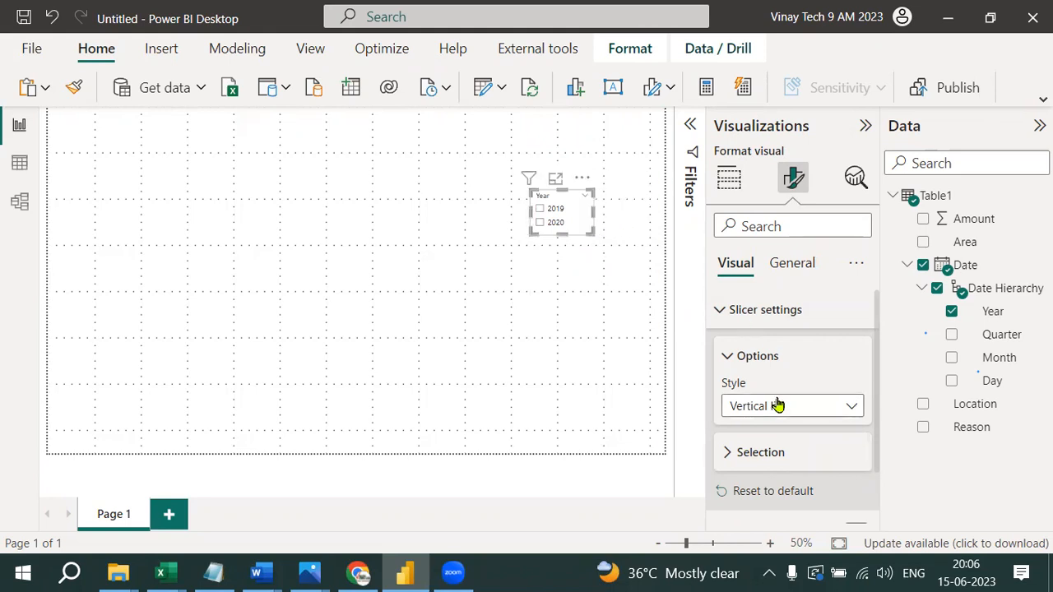
- Set the Year slicer header's font color to pink
{"action": "scroll", "coordinate": [765, 444], "scroll_direction": "down", "scroll_amount": 1}
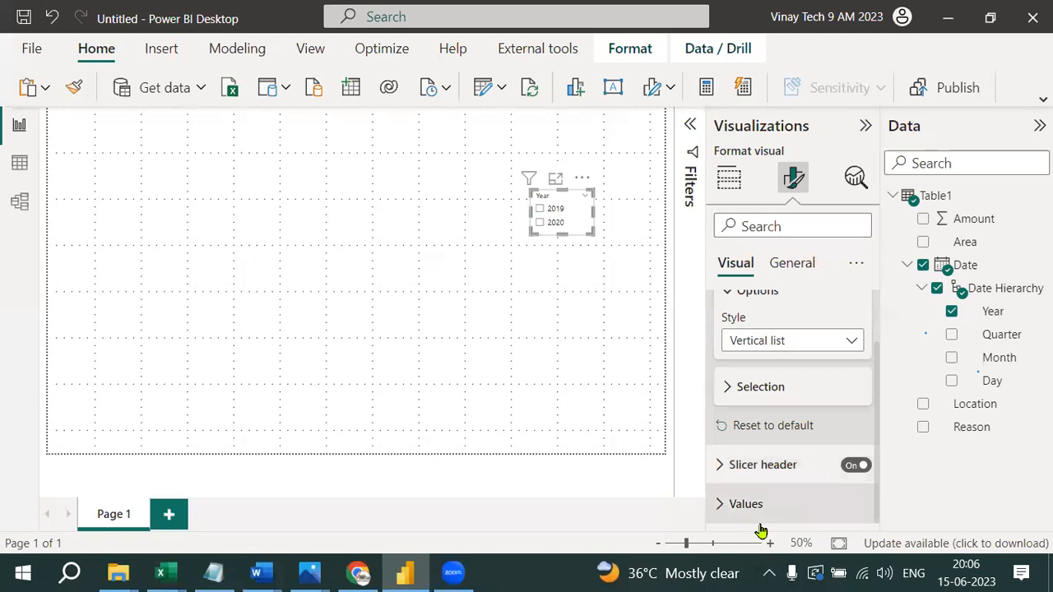
{"action": "left_click", "coordinate": [768, 464]}
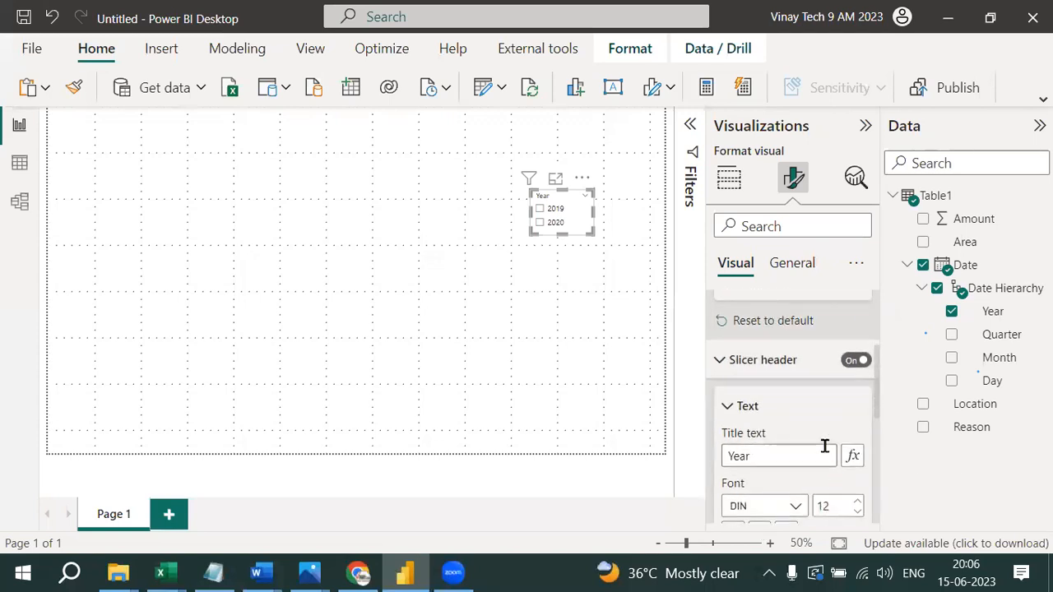
{"action": "scroll", "coordinate": [825, 445], "scroll_direction": "down", "scroll_amount": 1}
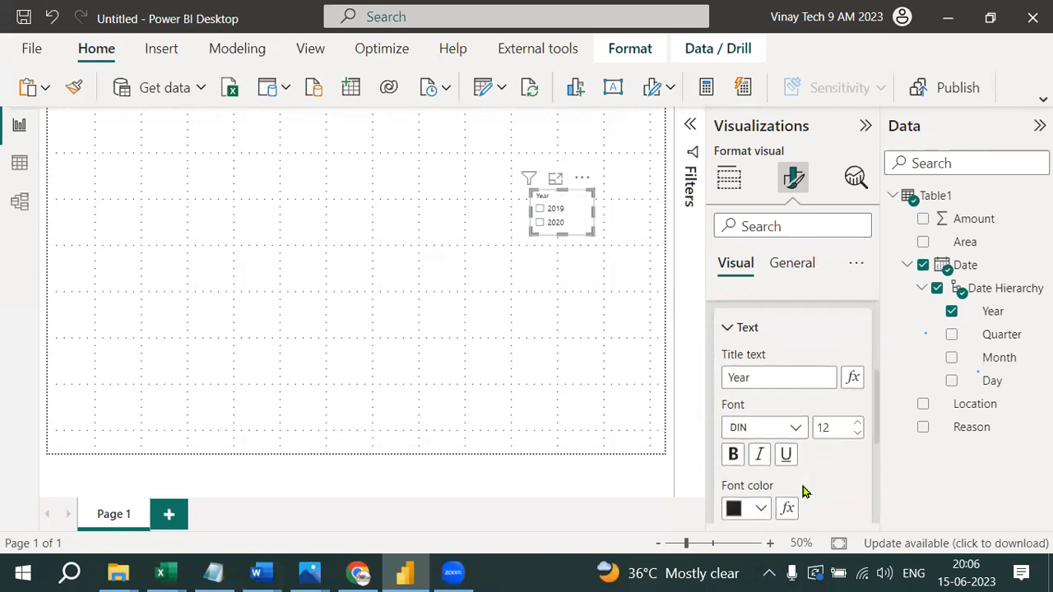
{"action": "scroll", "coordinate": [804, 491], "scroll_direction": "down", "scroll_amount": 1}
{"action": "left_click", "coordinate": [760, 447]}
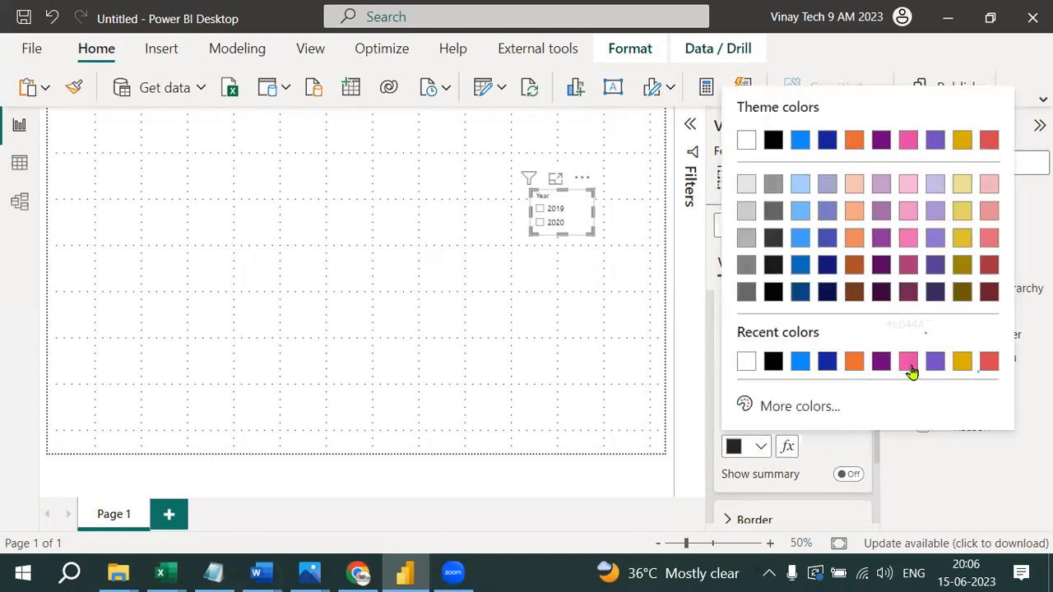
{"action": "left_click", "coordinate": [908, 362]}
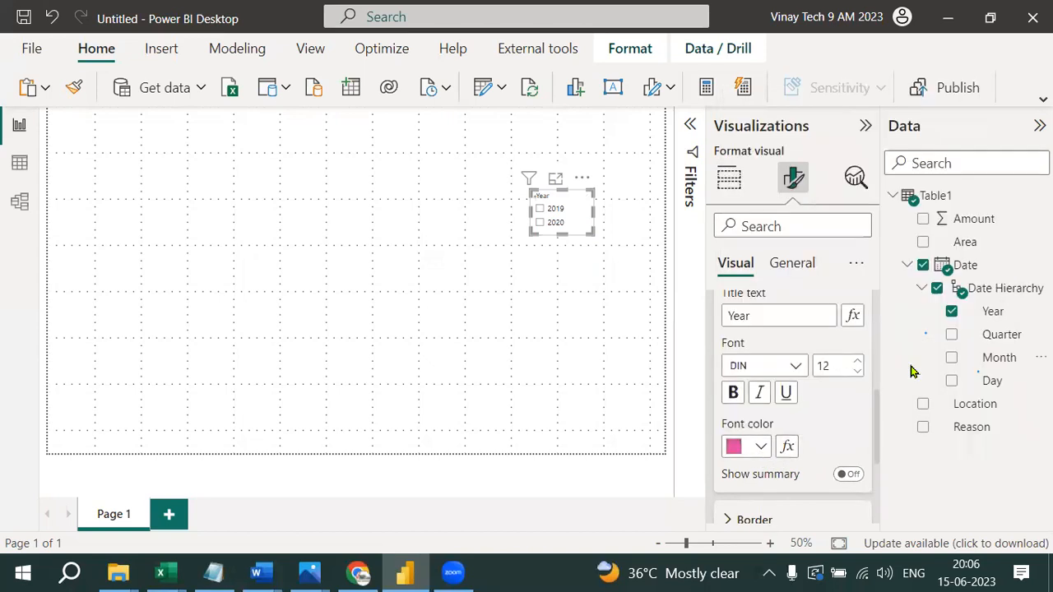
- Increase the Year slicer header's font size and enlarge the slicer frame slightly to fit it
{"action": "left_click", "coordinate": [856, 363]}
{"action": "left_click", "coordinate": [856, 363]}
{"action": "left_click", "coordinate": [856, 363]}
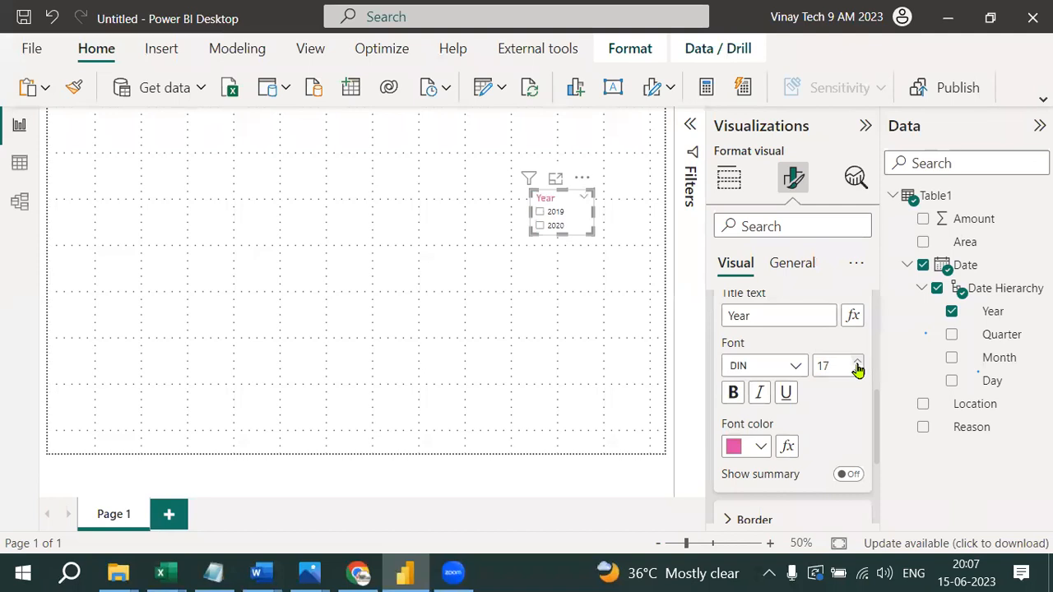
{"action": "left_click", "coordinate": [857, 363]}
{"action": "left_click_drag", "start_coordinate": [589, 231], "coordinate": [597, 252]}
- Make the Year slicer's values bold and set their font size to 15
{"action": "scroll", "coordinate": [723, 475], "scroll_direction": "down", "scroll_amount": 3}
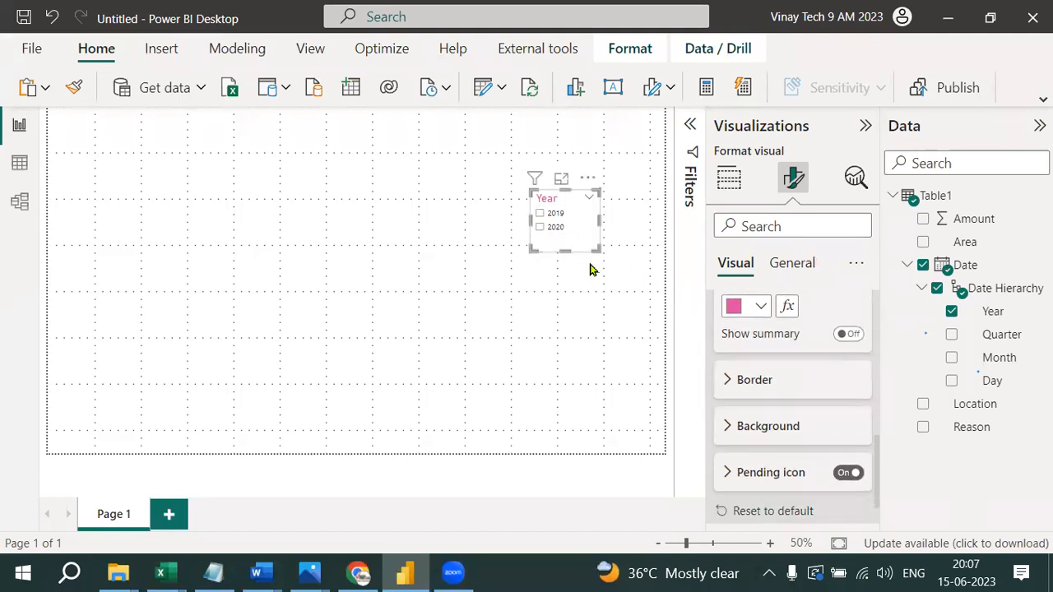
{"action": "scroll", "coordinate": [747, 411], "scroll_direction": "down", "scroll_amount": 1}
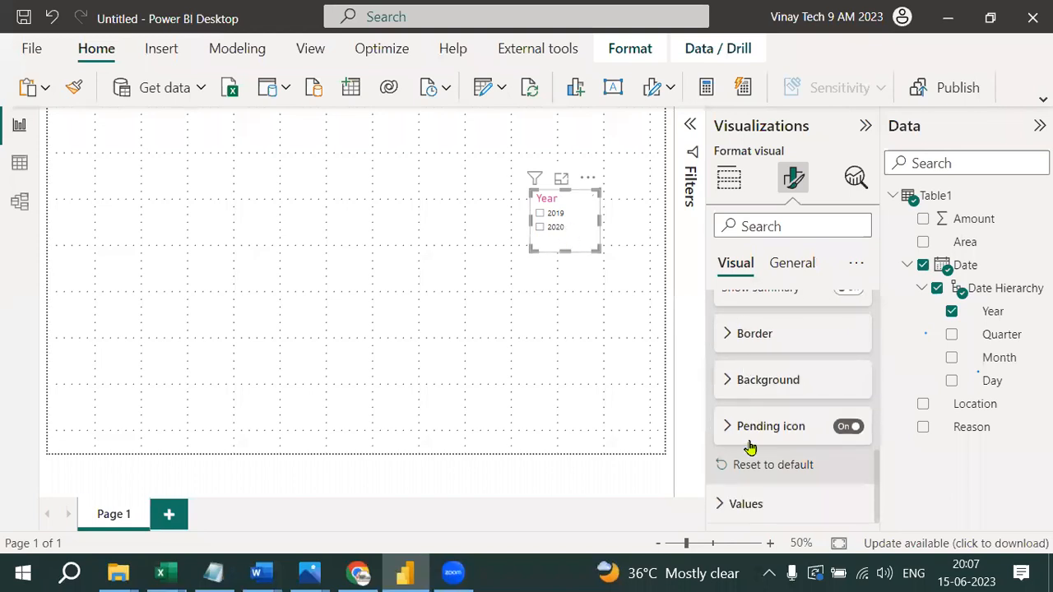
{"action": "left_click", "coordinate": [748, 503]}
{"action": "left_click", "coordinate": [733, 384]}
{"action": "left_click", "coordinate": [857, 350]}
{"action": "left_click", "coordinate": [857, 350]}
{"action": "left_click", "coordinate": [857, 350]}
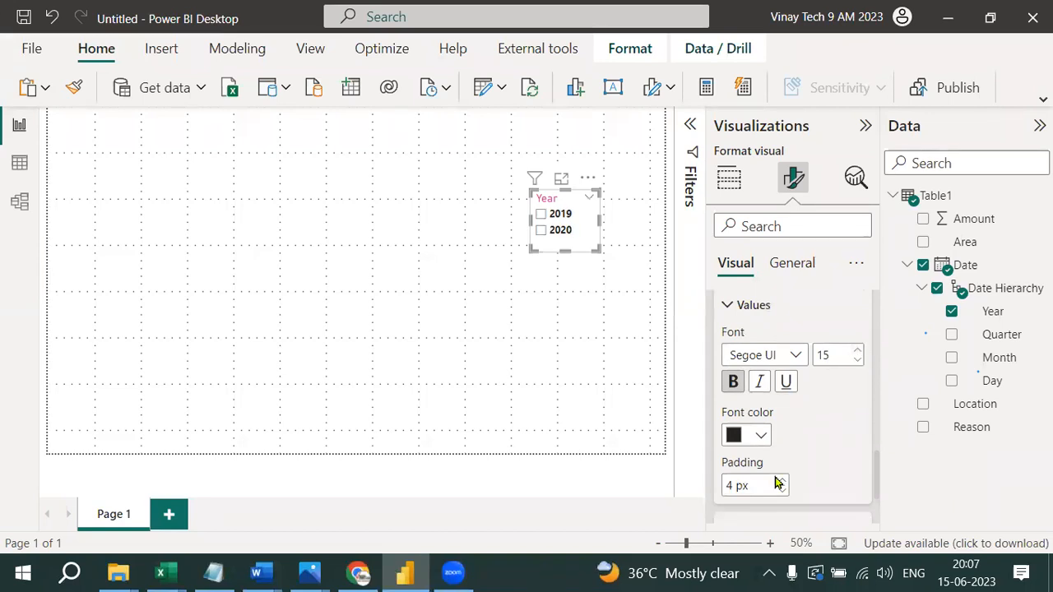
{"action": "scroll", "coordinate": [775, 479], "scroll_direction": "up", "scroll_amount": 5}
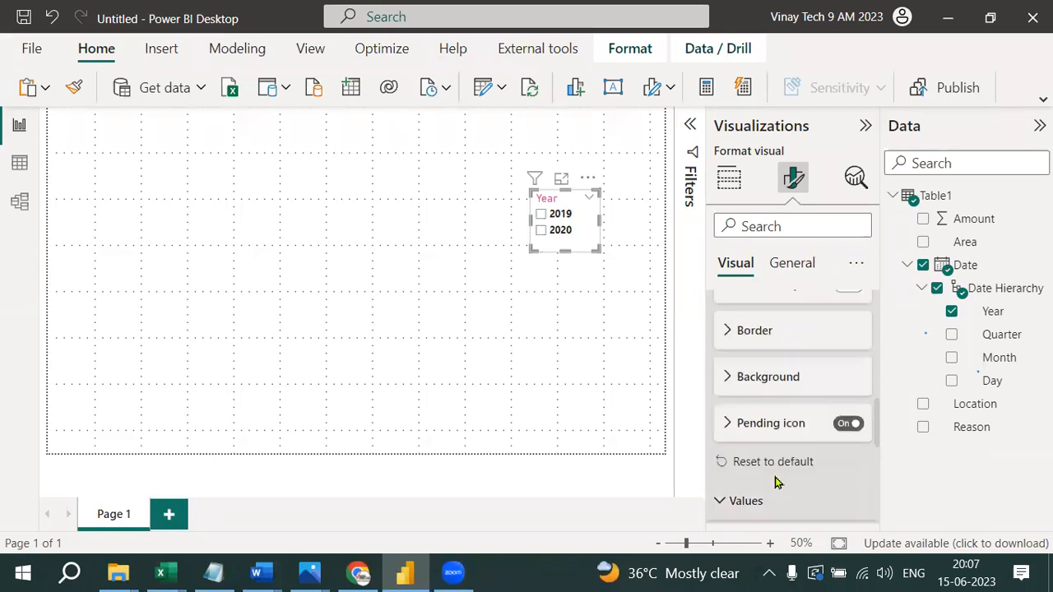
- Turn on the visual border in the Year slicer's general effects and deselect the slicer
{"action": "left_click", "coordinate": [735, 190]}
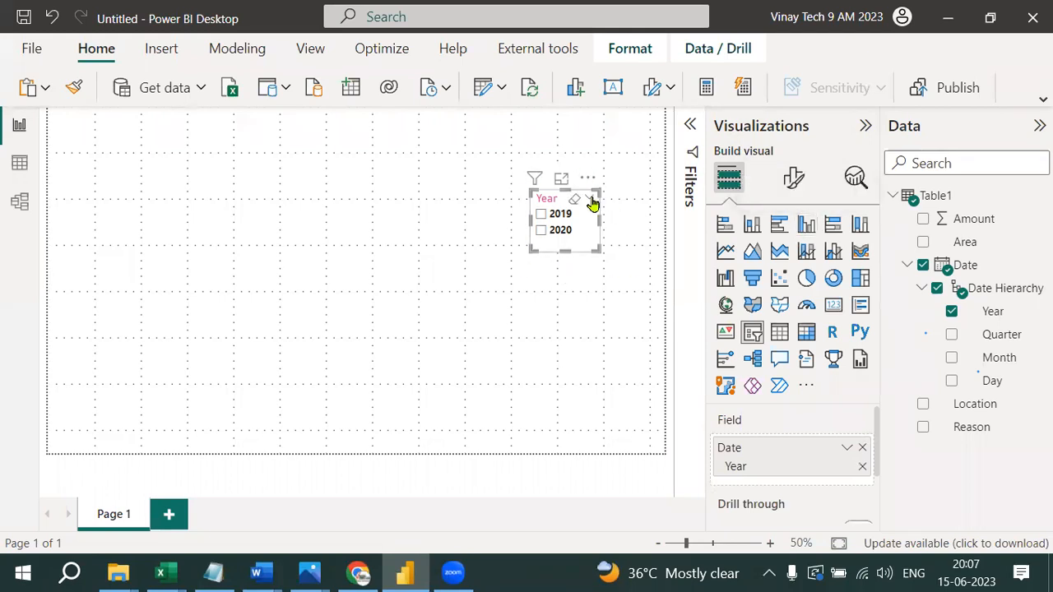
{"action": "left_click", "coordinate": [792, 185]}
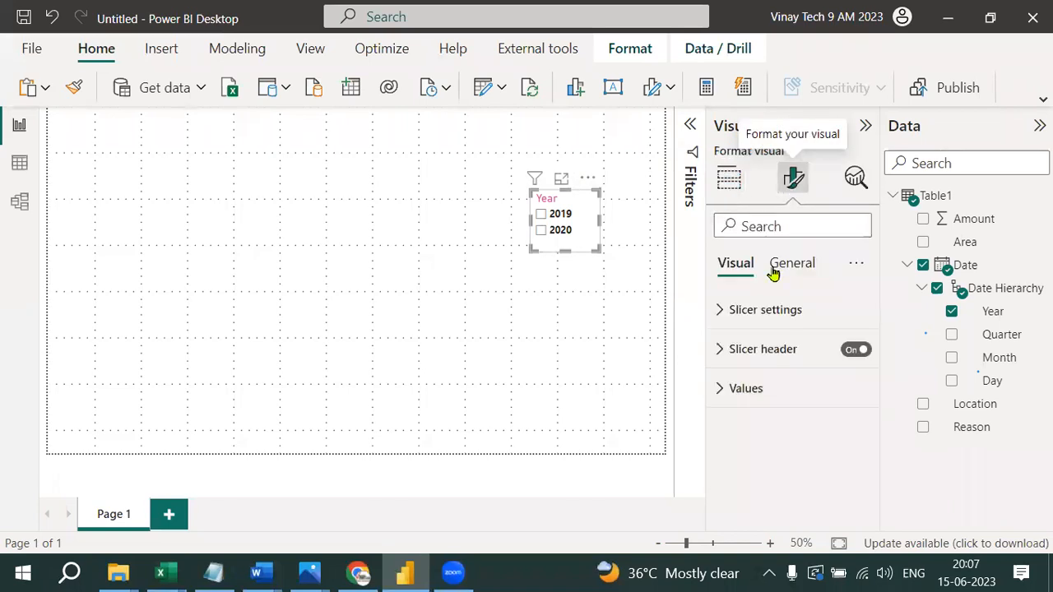
{"action": "left_click", "coordinate": [790, 271]}
{"action": "left_click", "coordinate": [718, 394]}
{"action": "scroll", "coordinate": [822, 461], "scroll_direction": "down", "scroll_amount": 2}
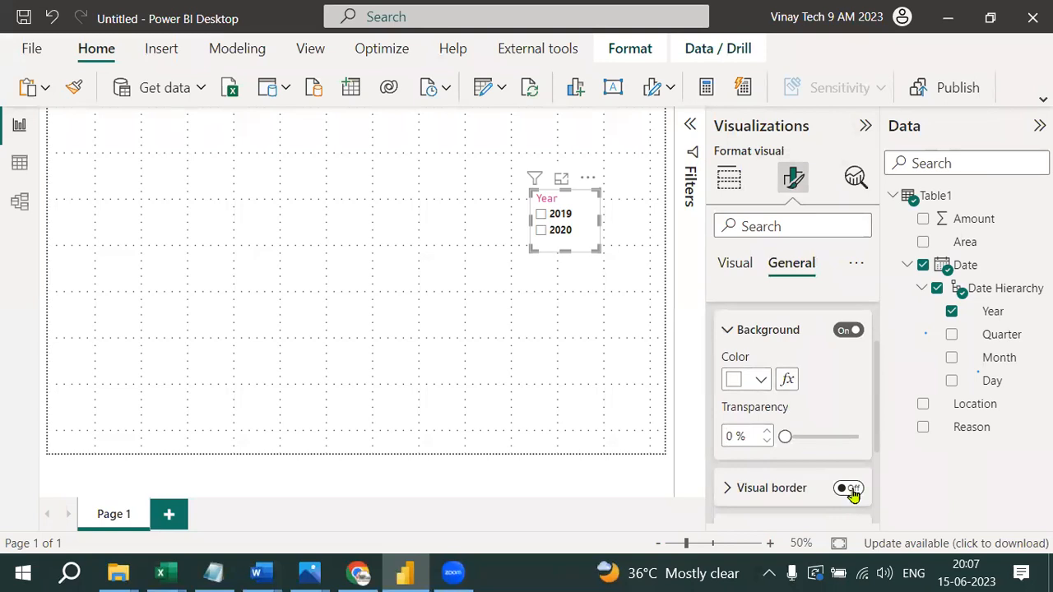
{"action": "left_click", "coordinate": [849, 488]}
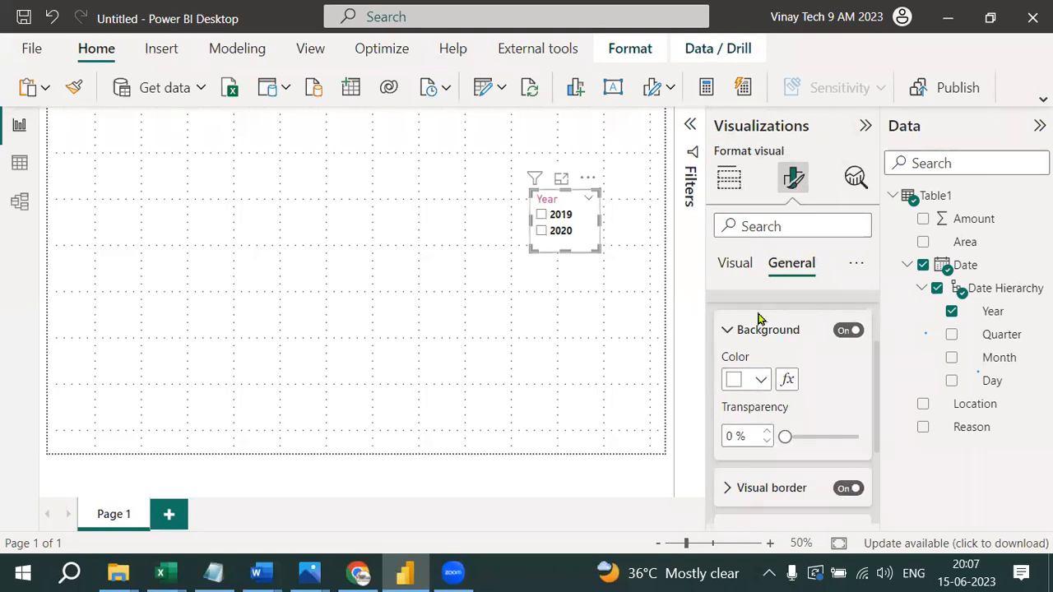
{"action": "left_click", "coordinate": [567, 275]}
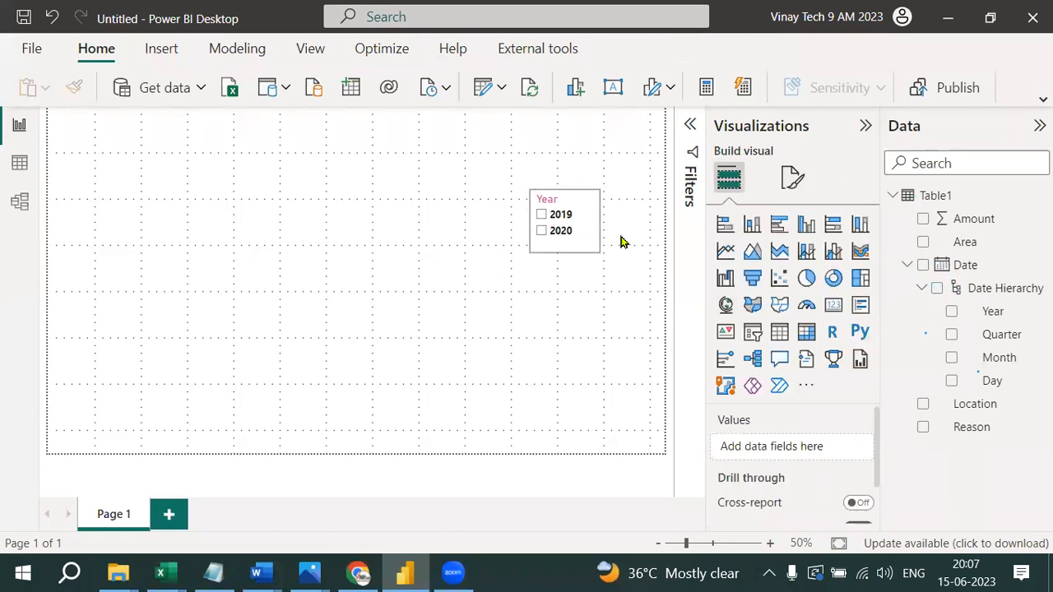
- Add a second slicer below the Year slicer and assign the Date hierarchy's Month field to it
{"action": "left_click", "coordinate": [758, 339]}
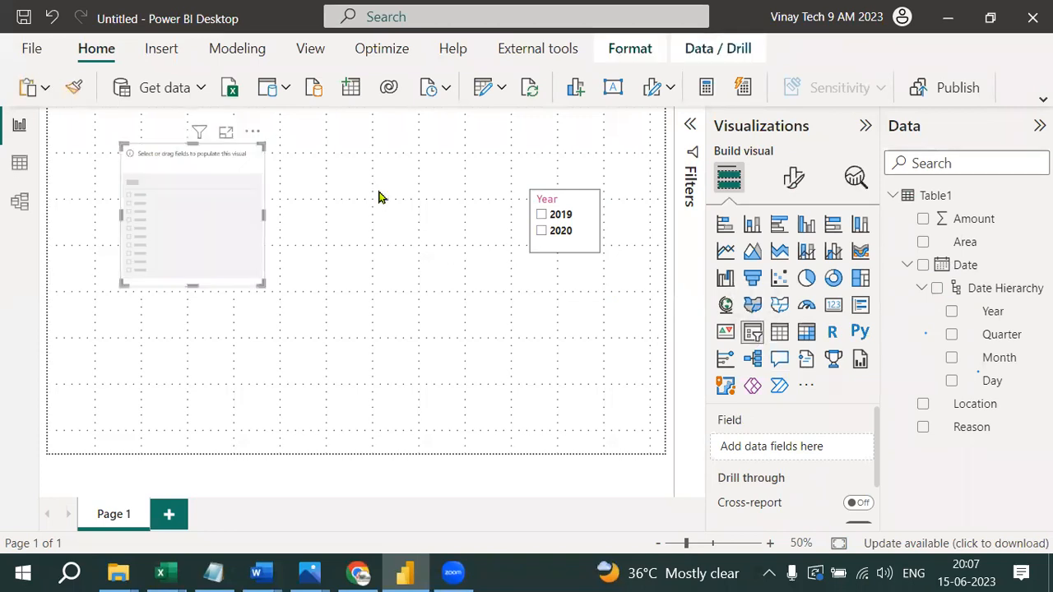
{"action": "left_click_drag", "start_coordinate": [241, 169], "coordinate": [472, 298]}
{"action": "left_click_drag", "start_coordinate": [600, 323], "coordinate": [630, 289]}
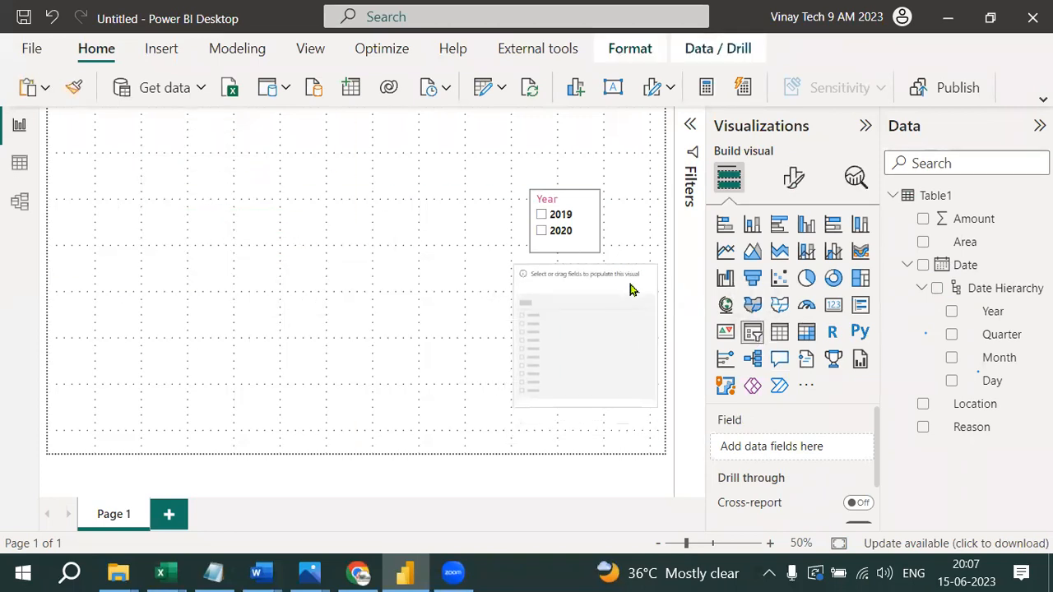
{"action": "left_click_drag", "start_coordinate": [996, 357], "coordinate": [815, 446]}
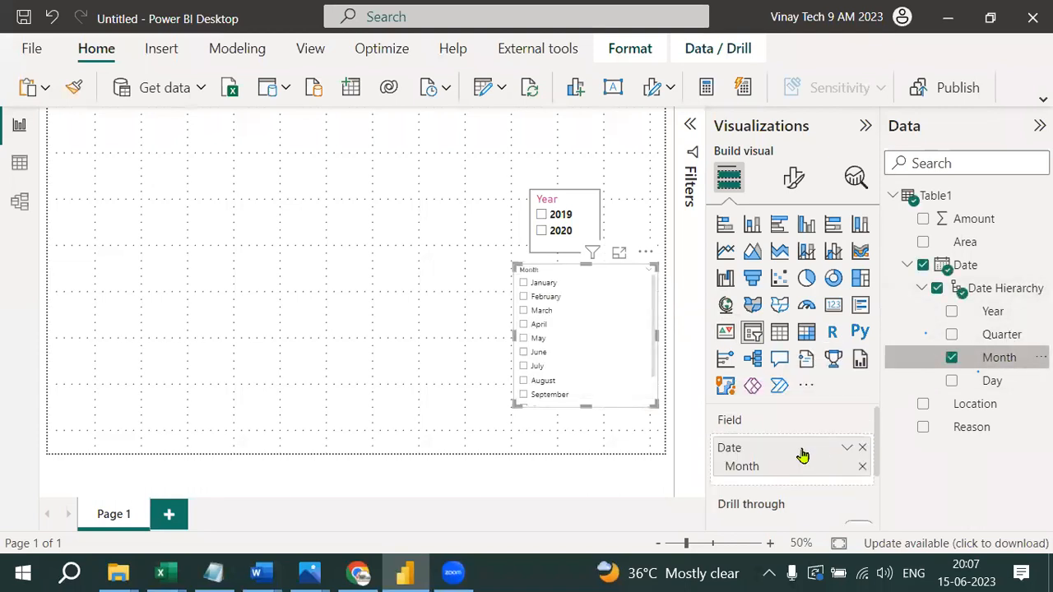
- Format the Month slicer's header text as bold and pink with a larger font size
{"action": "left_click", "coordinate": [795, 185]}
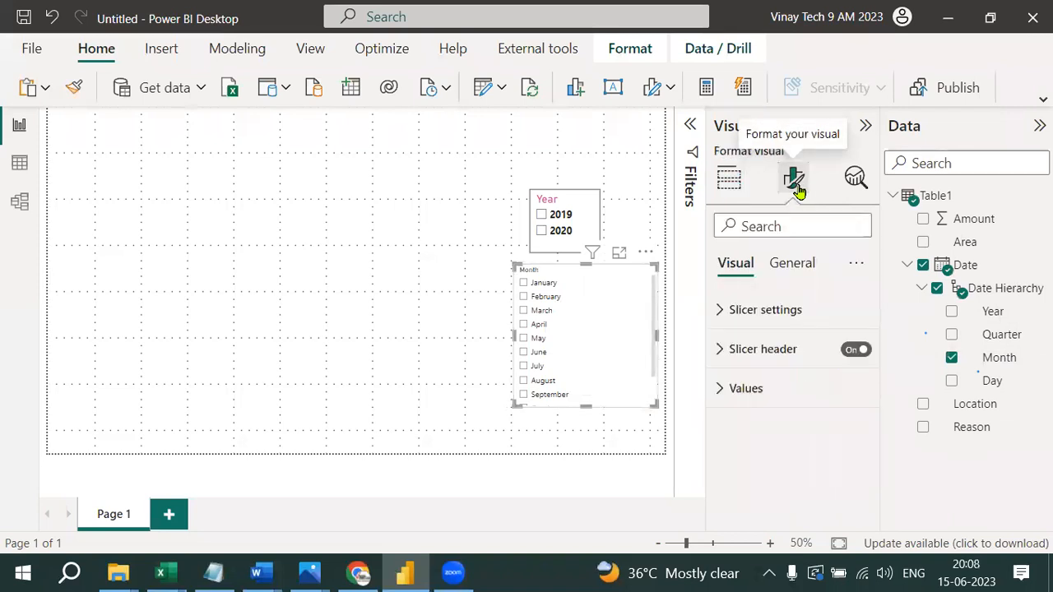
{"action": "left_click", "coordinate": [721, 354]}
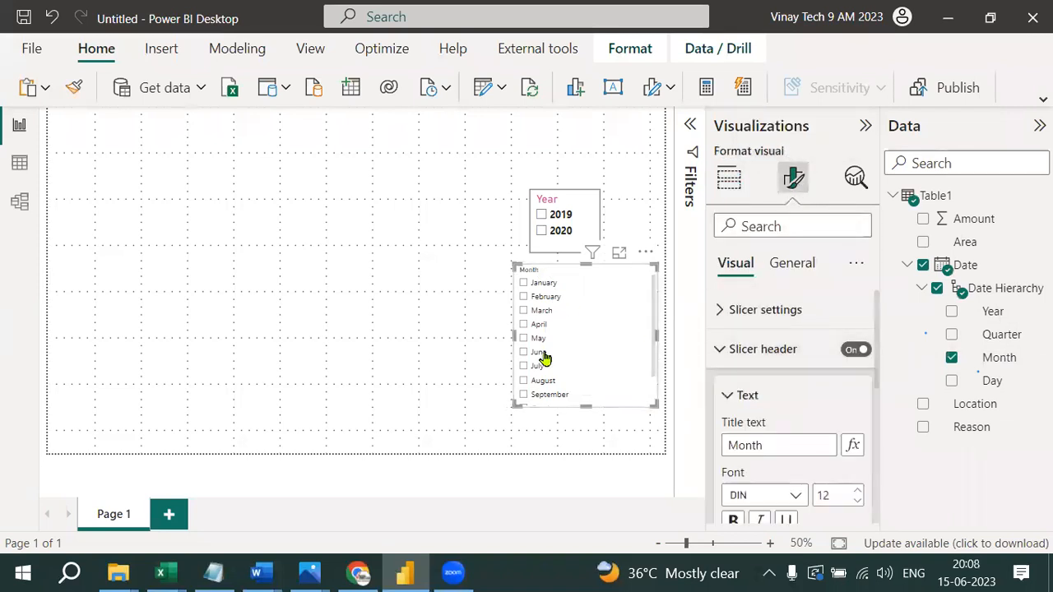
{"action": "scroll", "coordinate": [741, 421], "scroll_direction": "down", "scroll_amount": 2}
{"action": "left_click", "coordinate": [741, 420]}
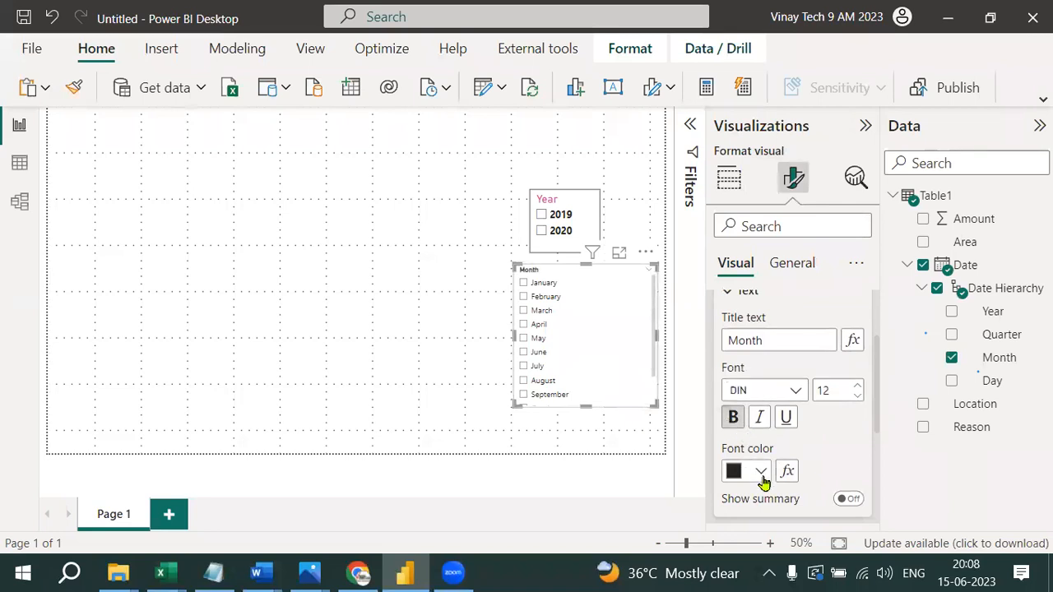
{"action": "left_click", "coordinate": [759, 471]}
{"action": "left_click", "coordinate": [746, 386]}
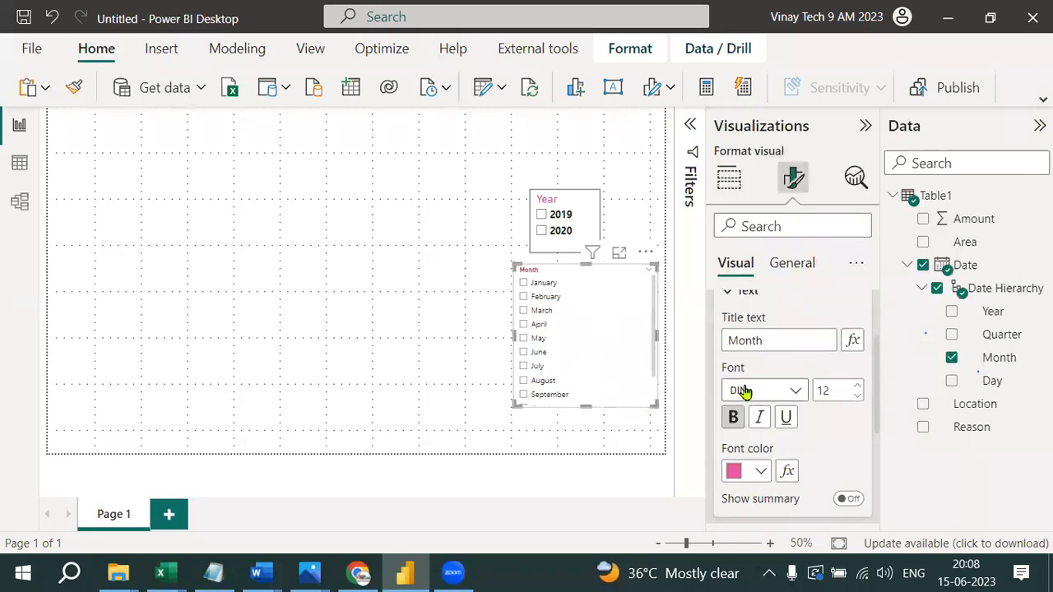
{"action": "left_click", "coordinate": [856, 385]}
{"action": "left_click", "coordinate": [856, 385]}
{"action": "left_click", "coordinate": [856, 385]}
- Format the Month slicer's values as bold, dark blue text with font size 16
{"action": "scroll", "coordinate": [823, 444], "scroll_direction": "down", "scroll_amount": 2}
{"action": "scroll", "coordinate": [740, 485], "scroll_direction": "down", "scroll_amount": 1}
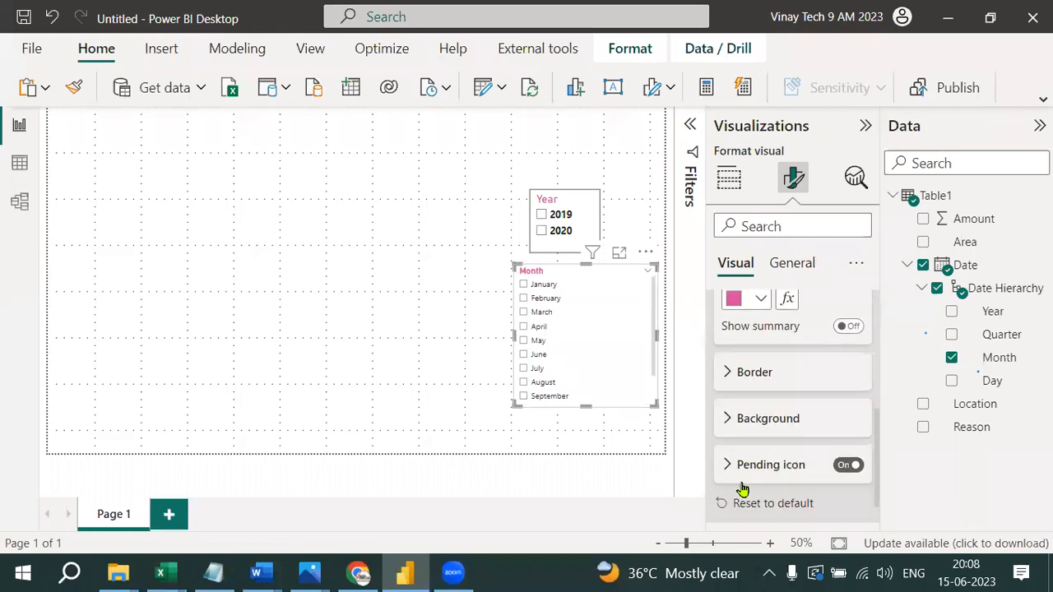
{"action": "scroll", "coordinate": [727, 494], "scroll_direction": "down", "scroll_amount": 1}
{"action": "left_click", "coordinate": [742, 499]}
{"action": "scroll", "coordinate": [745, 485], "scroll_direction": "down", "scroll_amount": 3}
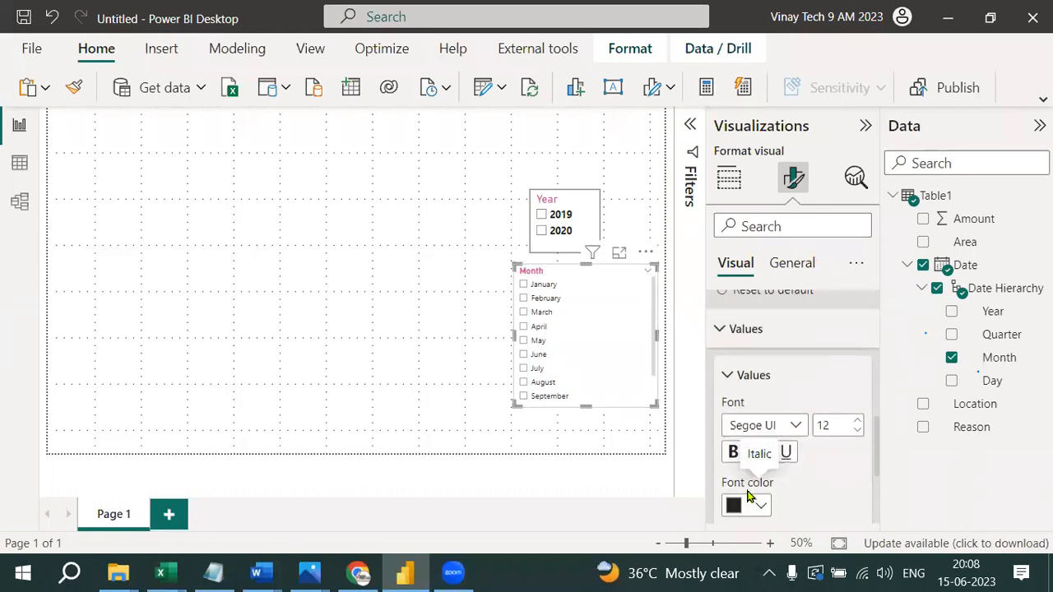
{"action": "left_click", "coordinate": [733, 452]}
{"action": "left_click", "coordinate": [858, 420]}
{"action": "left_click", "coordinate": [857, 419]}
{"action": "left_click", "coordinate": [858, 420]}
{"action": "left_click", "coordinate": [858, 419]}
{"action": "left_click", "coordinate": [761, 505]}
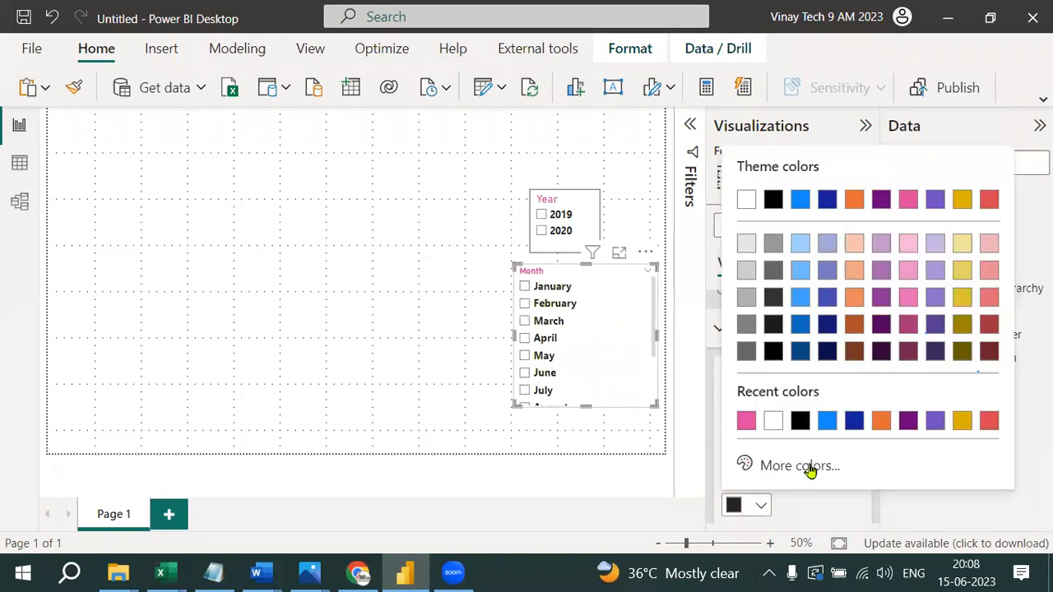
{"action": "left_click", "coordinate": [853, 421]}
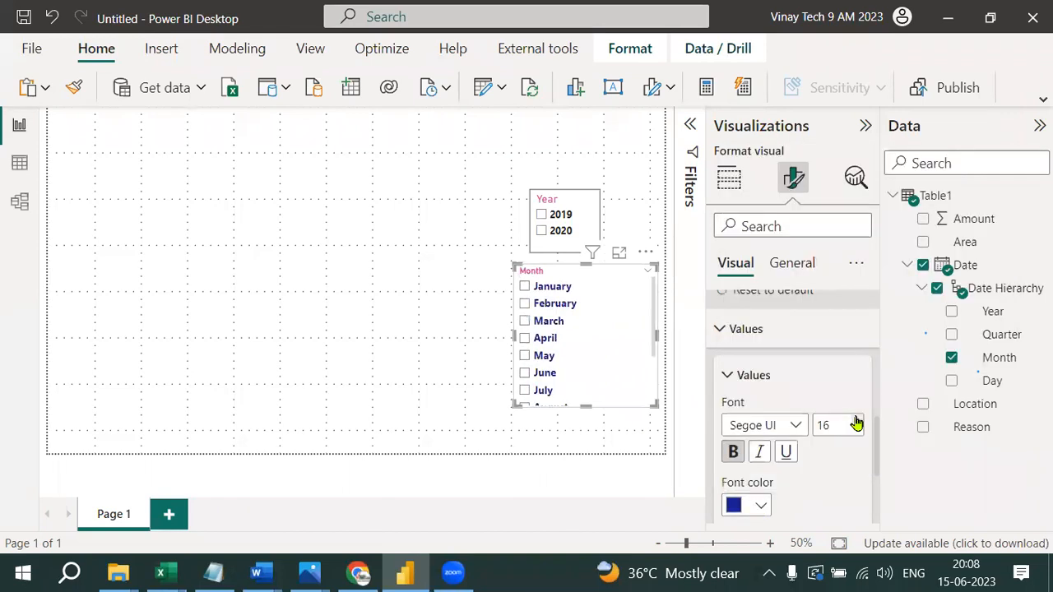
- Turn on the visual border in the Month slicer's general effects
{"action": "left_click", "coordinate": [792, 262]}
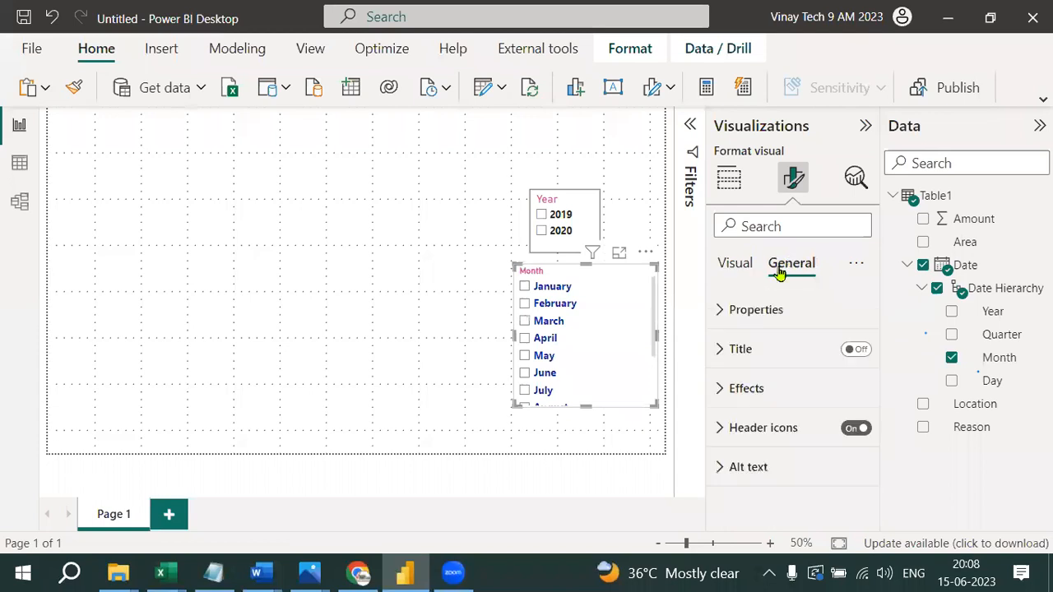
{"action": "left_click", "coordinate": [723, 394]}
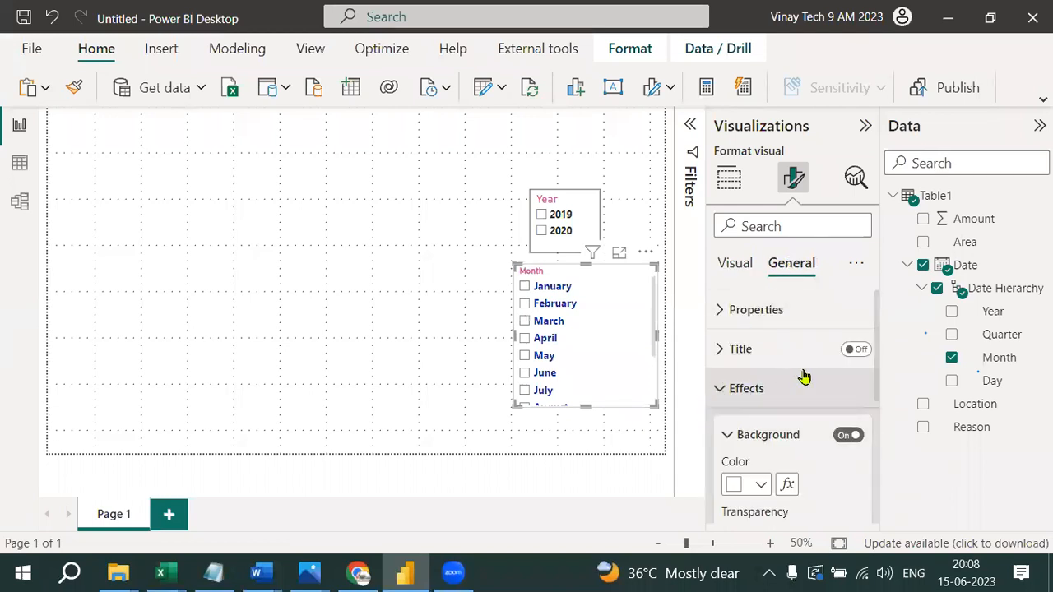
{"action": "scroll", "coordinate": [801, 376], "scroll_direction": "down", "scroll_amount": 5}
{"action": "left_click", "coordinate": [848, 381]}
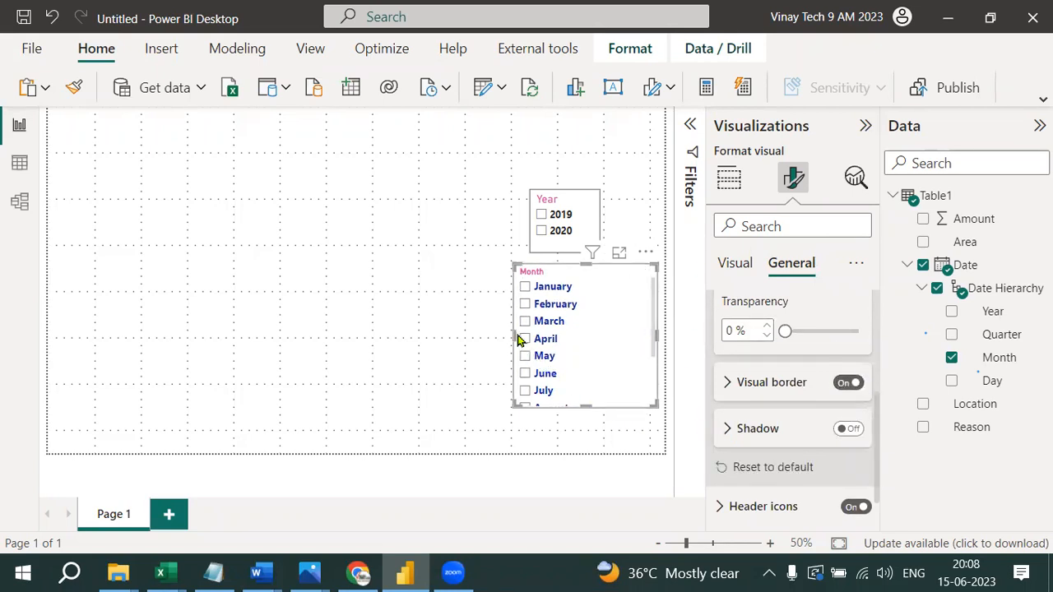
- Shrink the Month slicer to match the Year slicer's width and roughly its height, and deselect it
{"action": "mouse_move", "coordinate": [514, 338]}
{"action": "left_mouse_down"}
{"action": "mouse_move", "coordinate": [542, 343]}
{"action": "mouse_move", "coordinate": [529, 341]}
{"action": "left_mouse_up"}
{"action": "left_click_drag", "start_coordinate": [651, 405], "coordinate": [579, 380]}
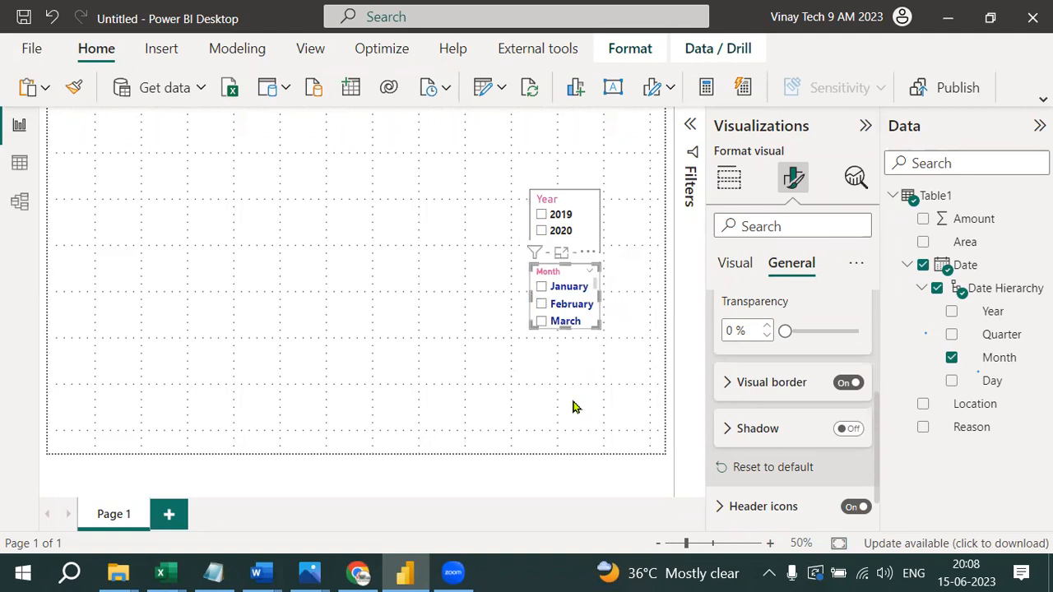
{"action": "left_click", "coordinate": [574, 405]}
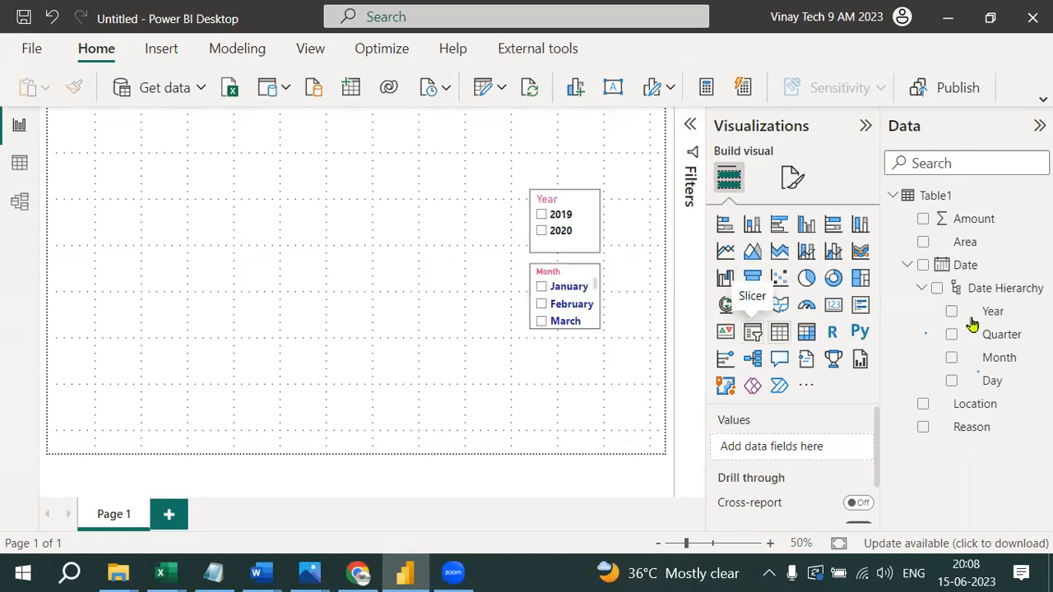
- Add a card visual with the sum of the Amount field and open the card's format settings
{"action": "left_click", "coordinate": [906, 264]}
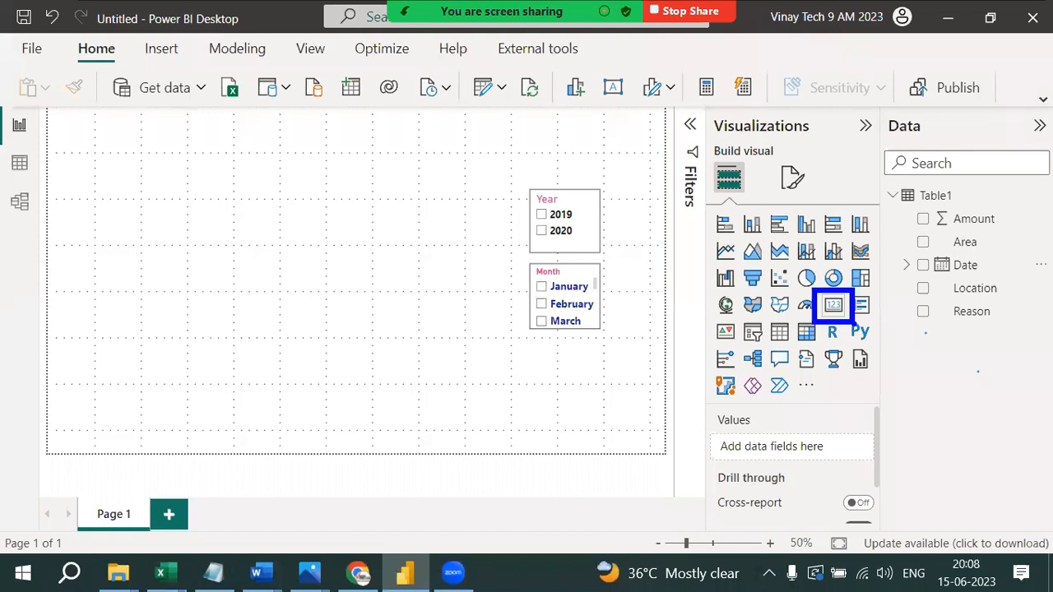
{"action": "left_click", "coordinate": [836, 309]}
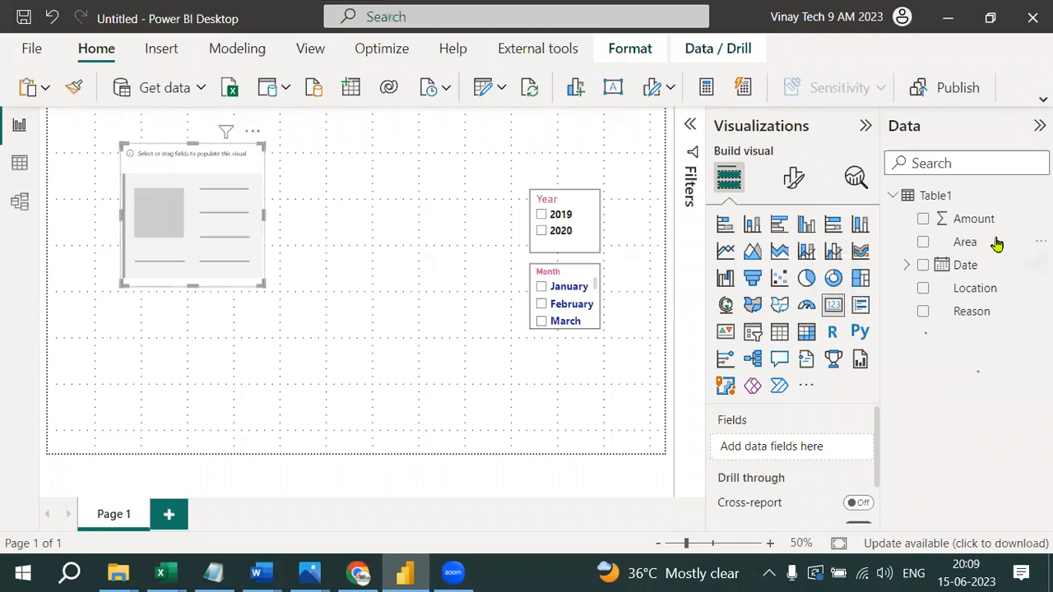
{"action": "left_click_drag", "start_coordinate": [984, 219], "coordinate": [802, 445]}
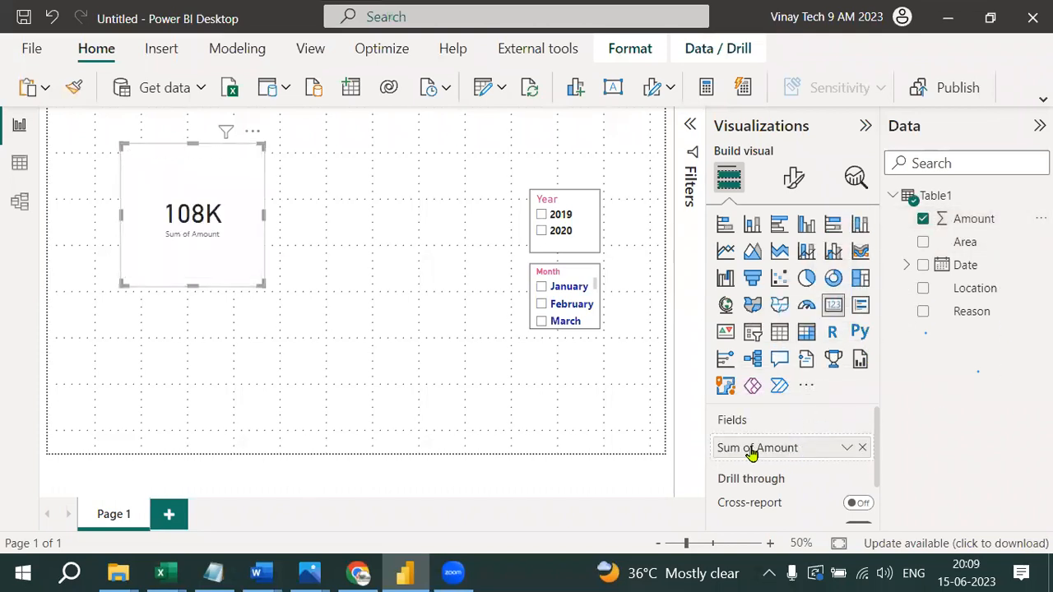
{"action": "left_click", "coordinate": [846, 449]}
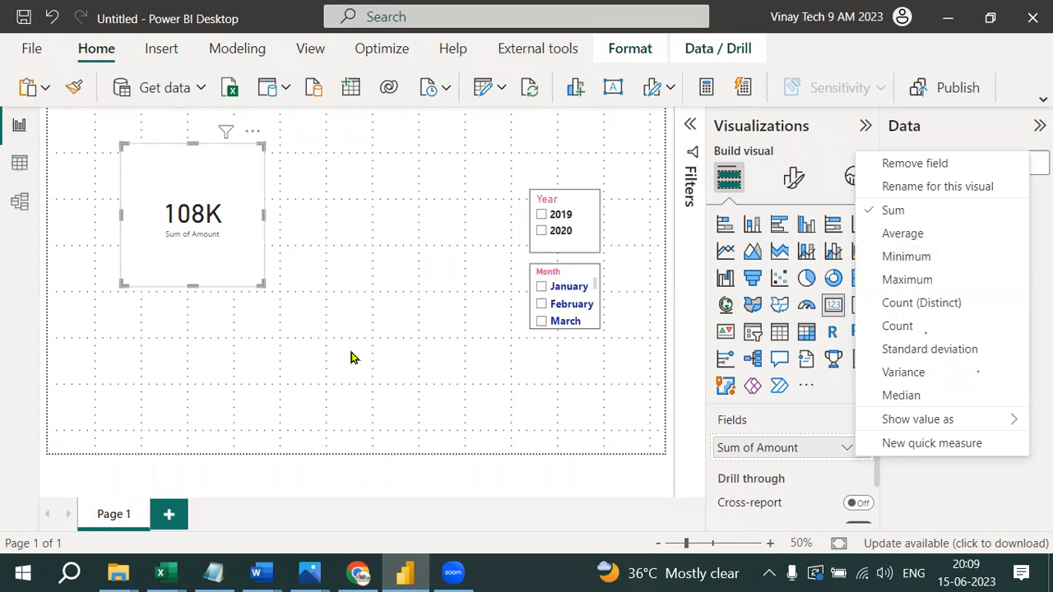
{"action": "left_click", "coordinate": [253, 234]}
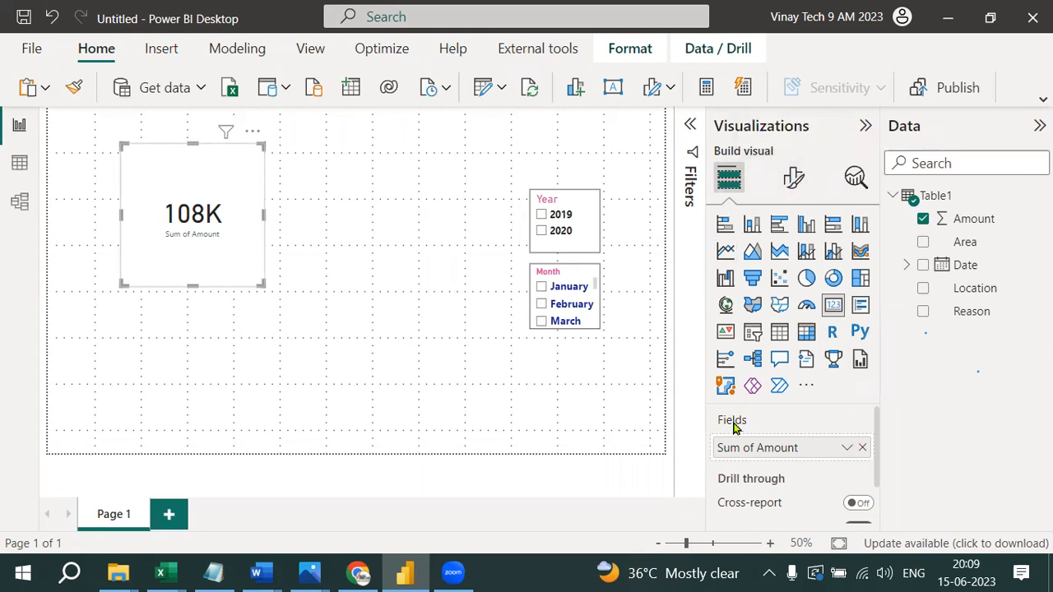
{"action": "left_click", "coordinate": [792, 189]}
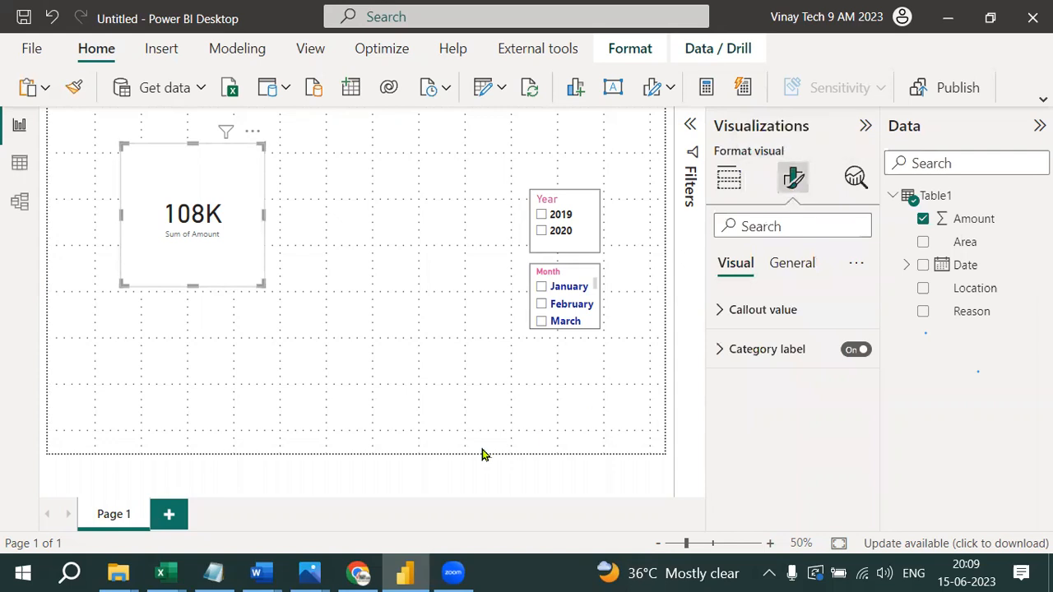
{"action": "left_click_drag", "start_coordinate": [226, 217], "coordinate": [750, 299]}
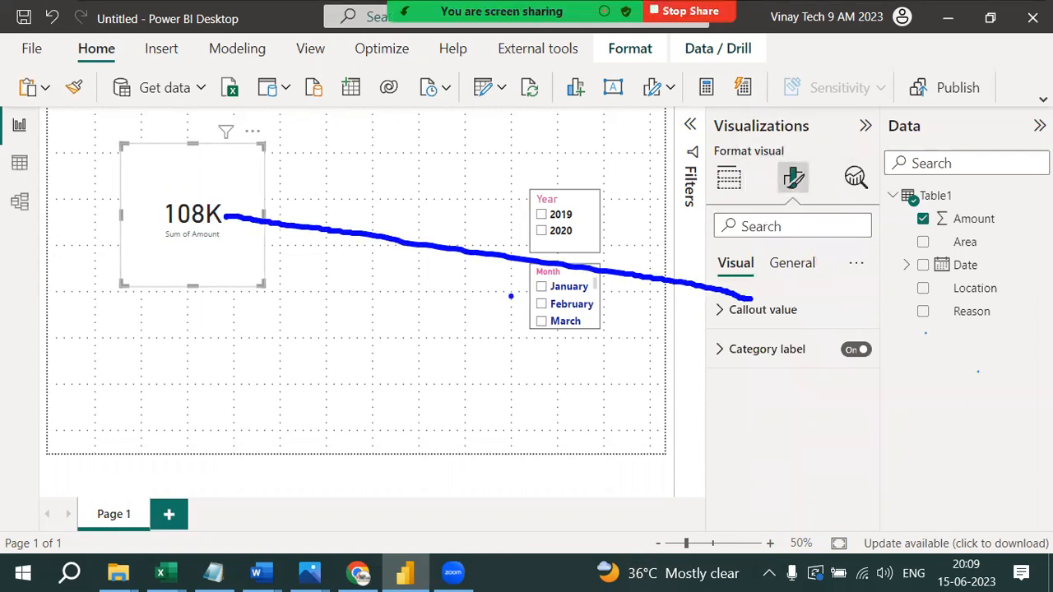
{"action": "left_click_drag", "start_coordinate": [210, 236], "coordinate": [773, 362]}
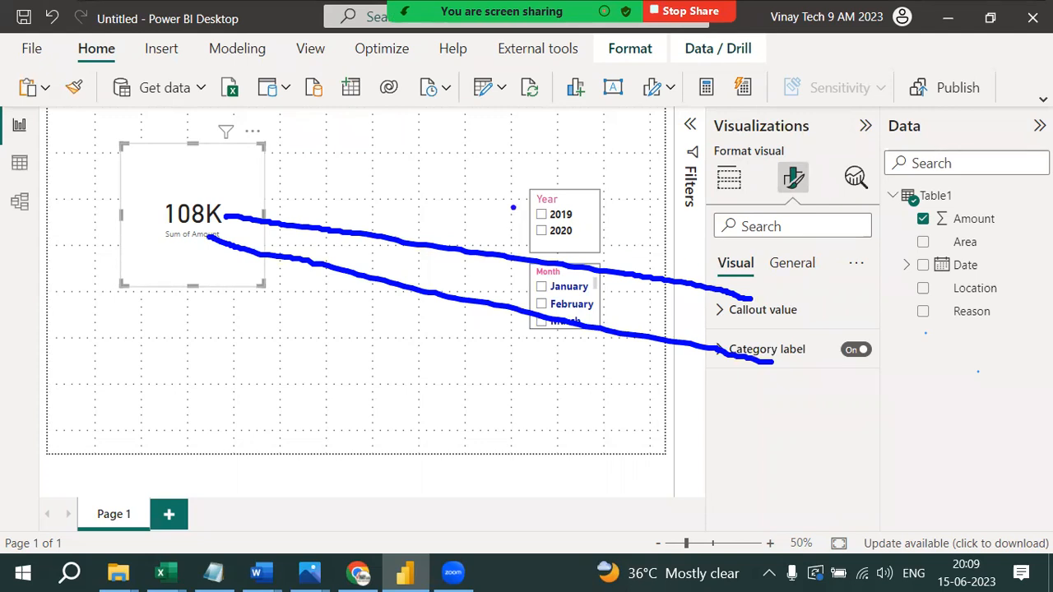
{"action": "mouse_move", "coordinate": [759, 144]}
{"action": "left_mouse_down"}
{"action": "mouse_move", "coordinate": [685, 165]}
{"action": "mouse_move", "coordinate": [763, 128]}
{"action": "mouse_move", "coordinate": [765, 150]}
{"action": "mouse_move", "coordinate": [801, 199]}
{"action": "mouse_move", "coordinate": [849, 150]}
{"action": "left_mouse_up"}
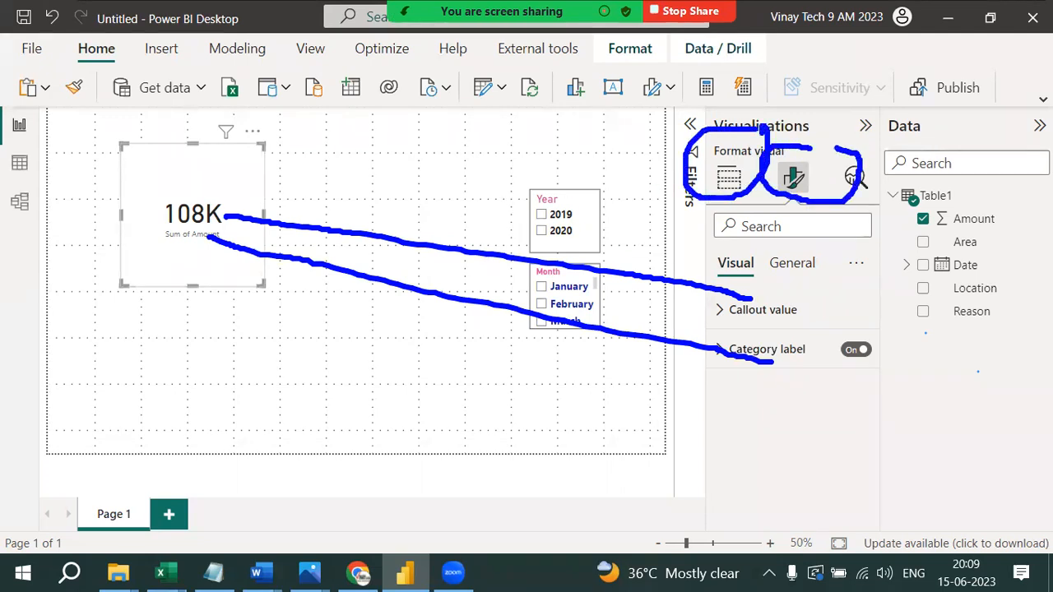
{"action": "left_click_drag", "start_coordinate": [663, 124], "coordinate": [773, 81]}
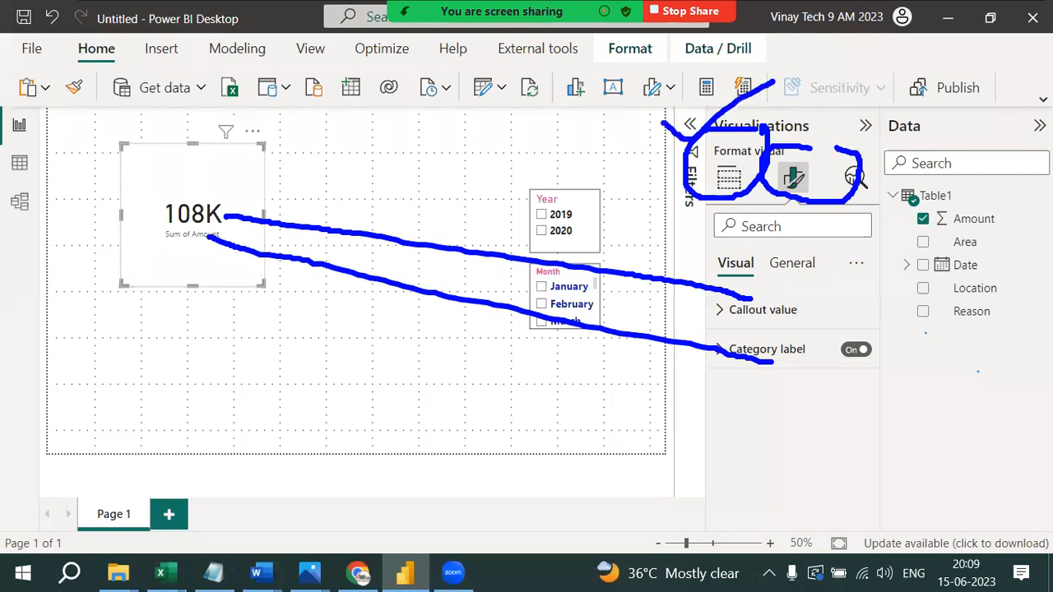
{"action": "left_click_drag", "start_coordinate": [806, 169], "coordinate": [852, 149]}
{"action": "key", "text": "Escape"}
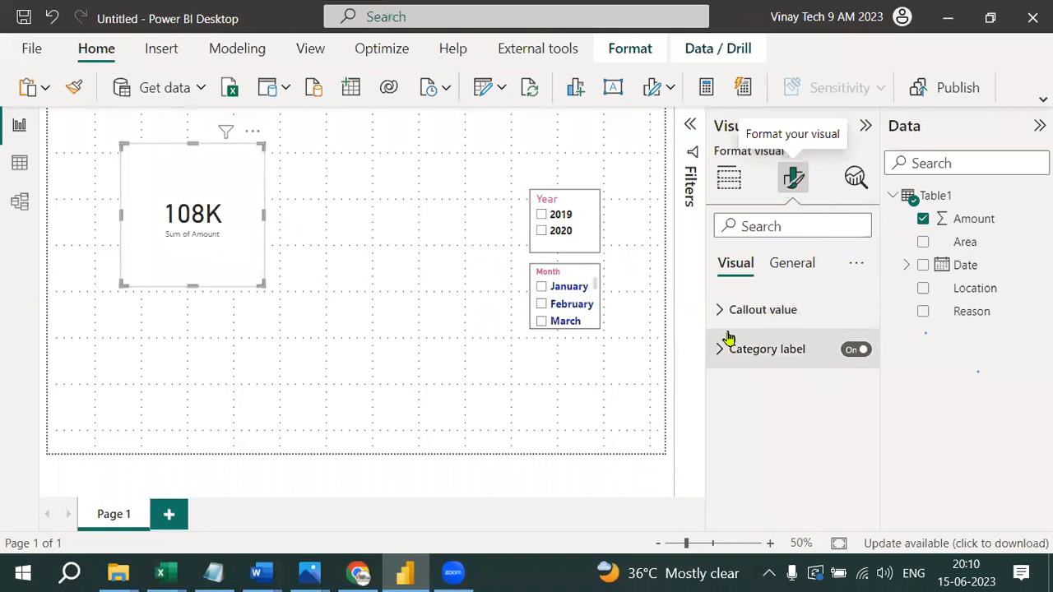
- Format the card's callout value as bold dark blue (#12239E) at font size 35, with display units set to None
{"action": "left_click", "coordinate": [719, 316]}
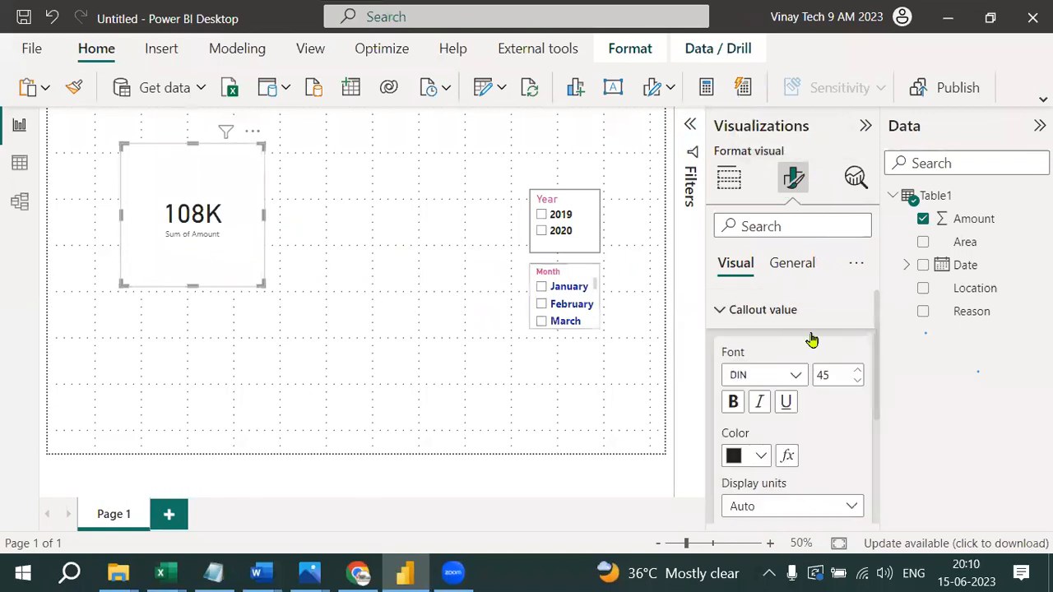
{"action": "left_click", "coordinate": [763, 457]}
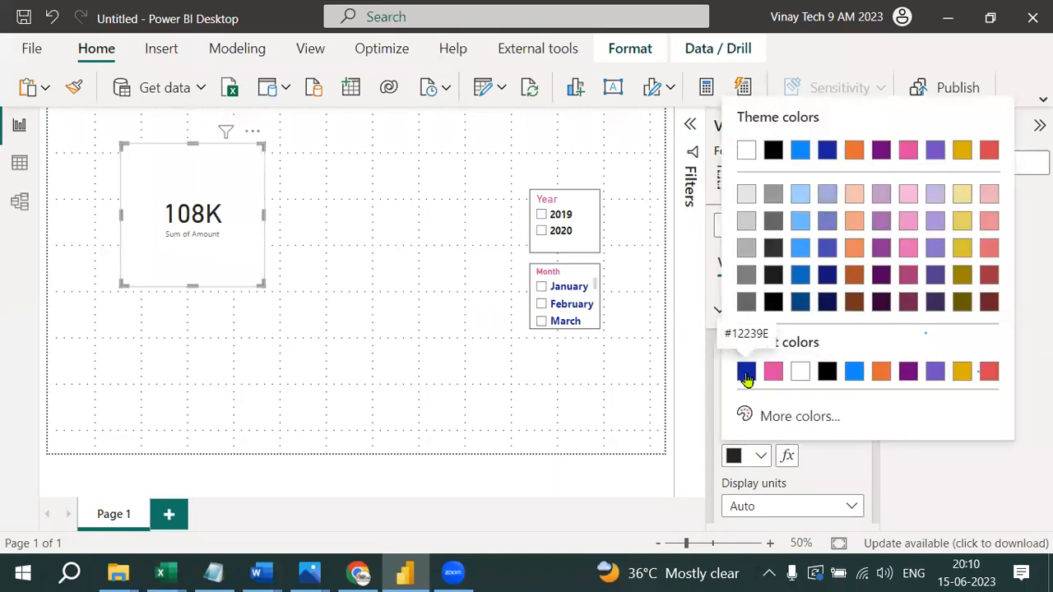
{"action": "left_click", "coordinate": [744, 371]}
{"action": "double_click", "coordinate": [820, 375]}
{"action": "type", "text": "35"}
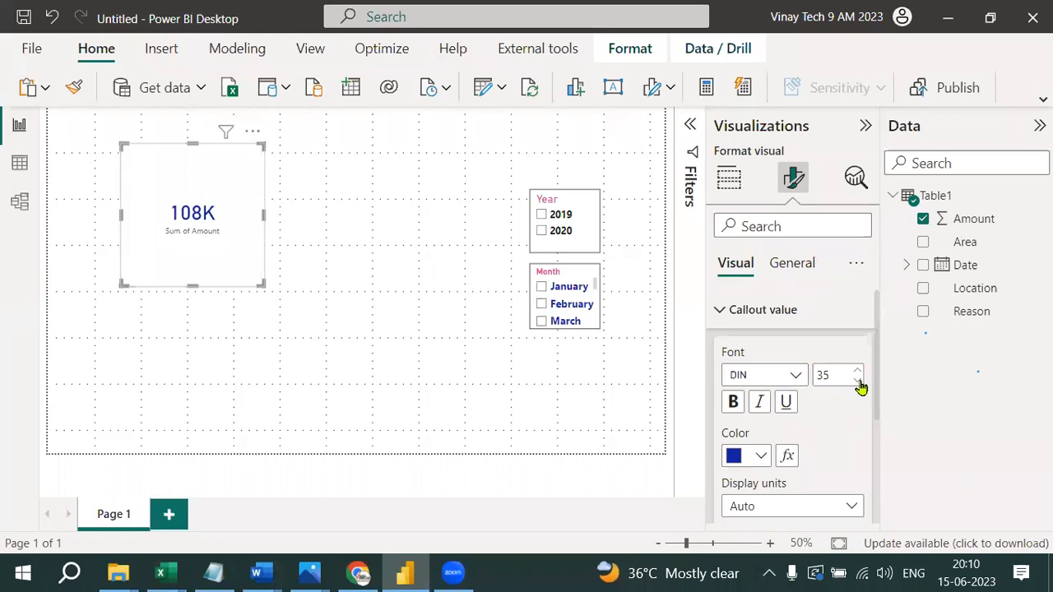
{"action": "scroll", "coordinate": [820, 441], "scroll_direction": "down", "scroll_amount": 2}
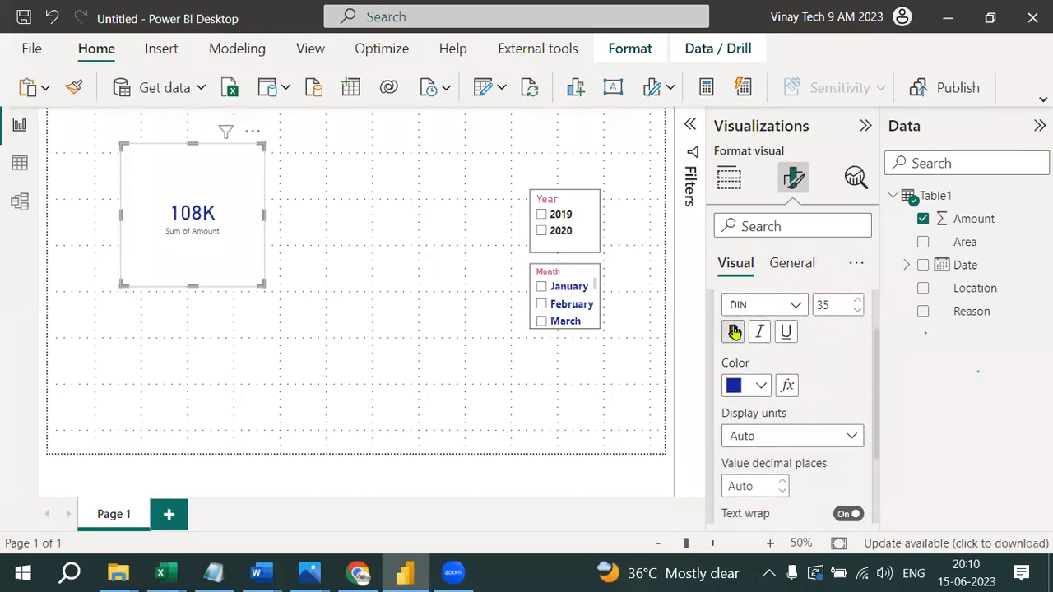
{"action": "left_click", "coordinate": [734, 331]}
{"action": "scroll", "coordinate": [782, 362], "scroll_direction": "down", "scroll_amount": 2}
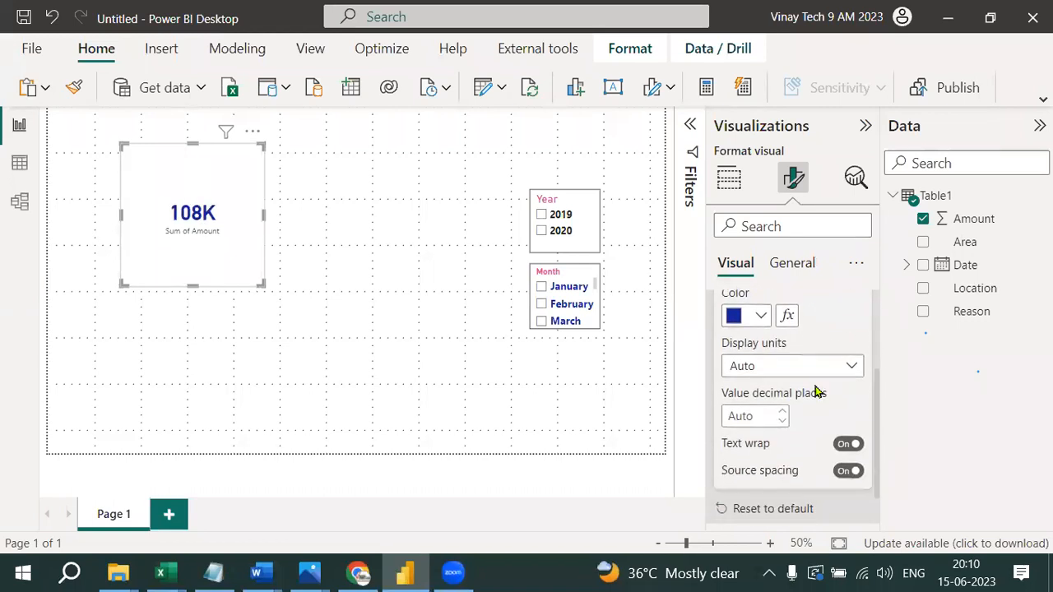
{"action": "left_click", "coordinate": [758, 367]}
{"action": "left_click", "coordinate": [759, 410]}
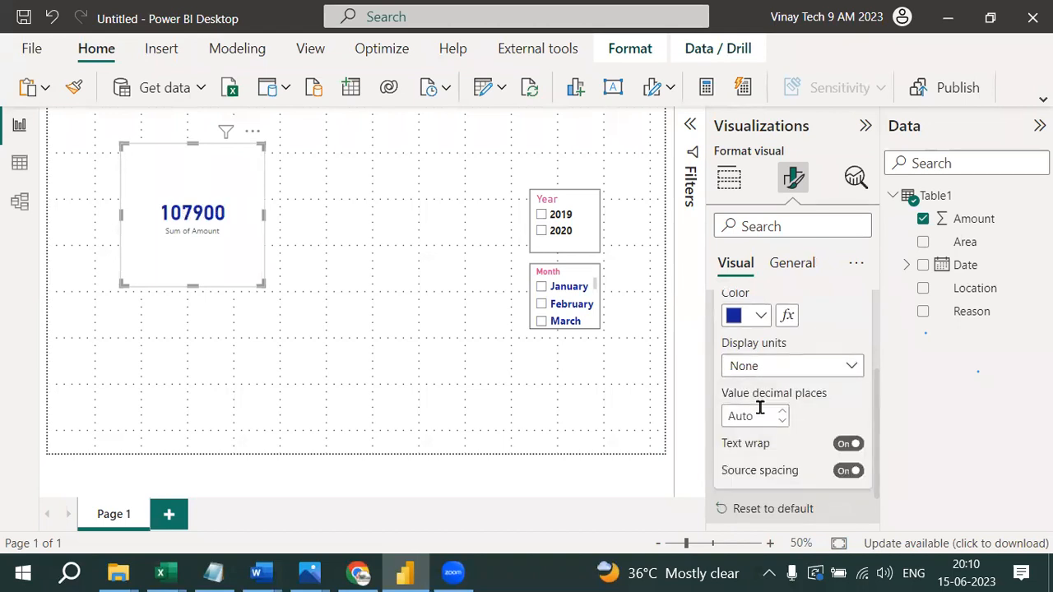
- Format the card's category label as bold pink text with font size 20
{"action": "scroll", "coordinate": [761, 416], "scroll_direction": "down", "scroll_amount": 1}
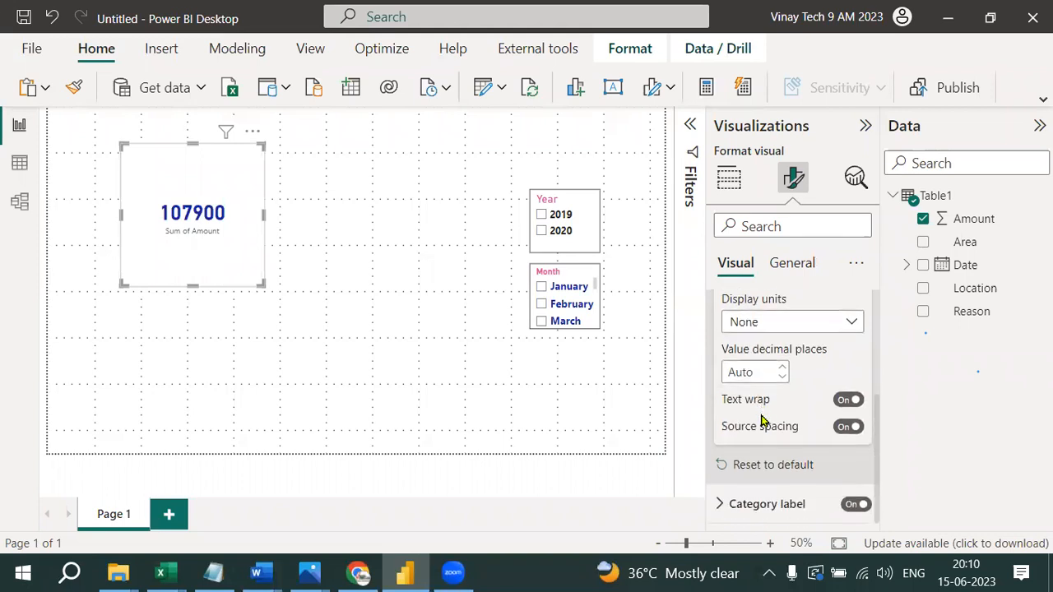
{"action": "left_click", "coordinate": [726, 498]}
{"action": "scroll", "coordinate": [796, 436], "scroll_direction": "down", "scroll_amount": 3}
{"action": "scroll", "coordinate": [799, 426], "scroll_direction": "down", "scroll_amount": 2}
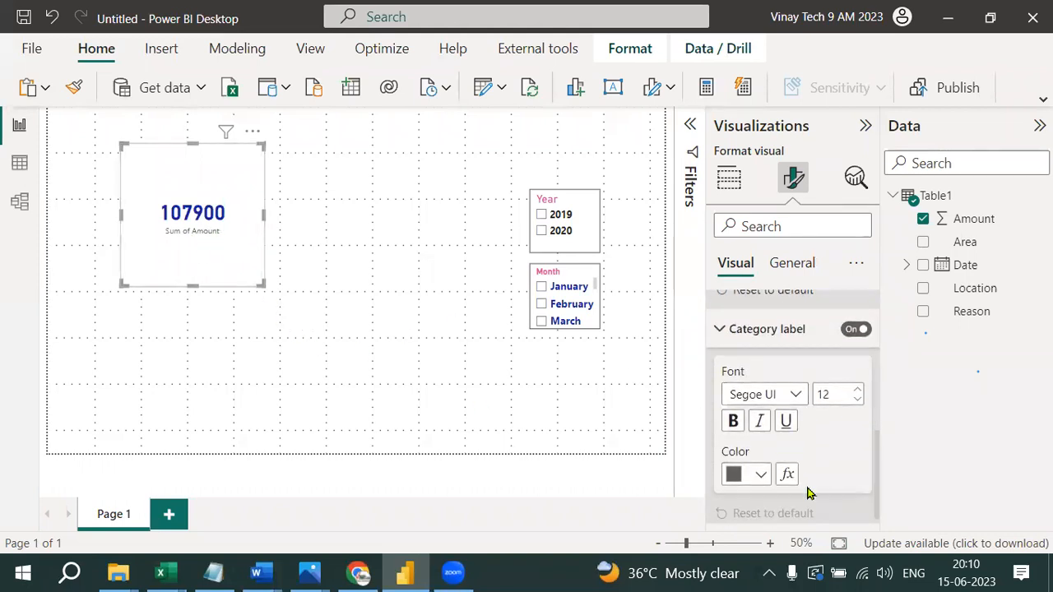
{"action": "left_click", "coordinate": [760, 474]}
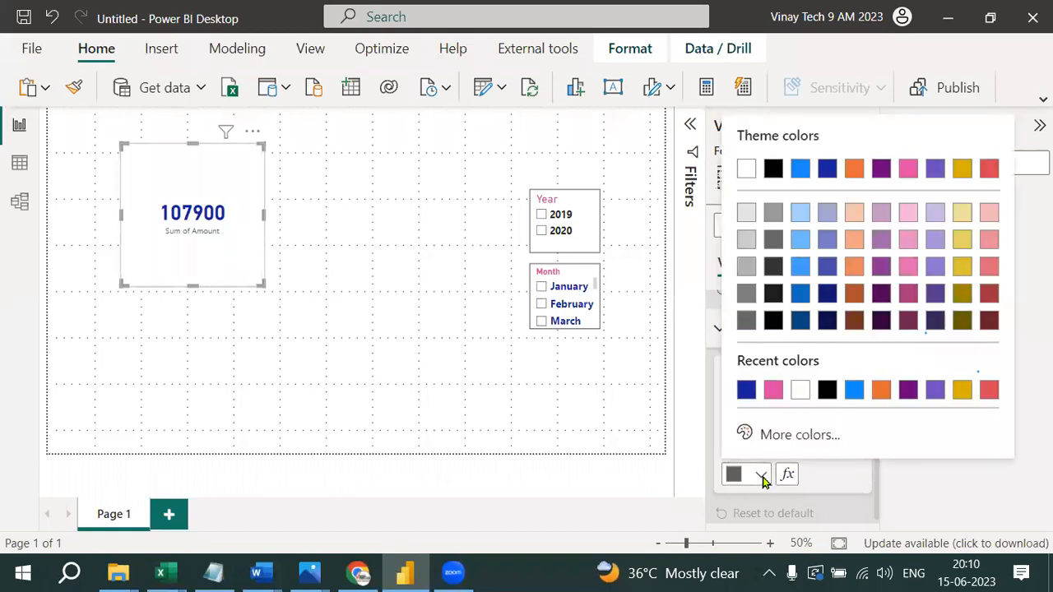
{"action": "left_click", "coordinate": [776, 393]}
{"action": "left_click", "coordinate": [733, 421]}
{"action": "left_click", "coordinate": [857, 390]}
{"action": "left_click", "coordinate": [857, 390]}
{"action": "left_click", "coordinate": [856, 390]}
{"action": "left_click", "coordinate": [857, 390]}
{"action": "left_click", "coordinate": [857, 390]}
{"action": "left_click", "coordinate": [856, 390]}
{"action": "left_click", "coordinate": [857, 390]}
{"action": "left_click", "coordinate": [857, 389]}
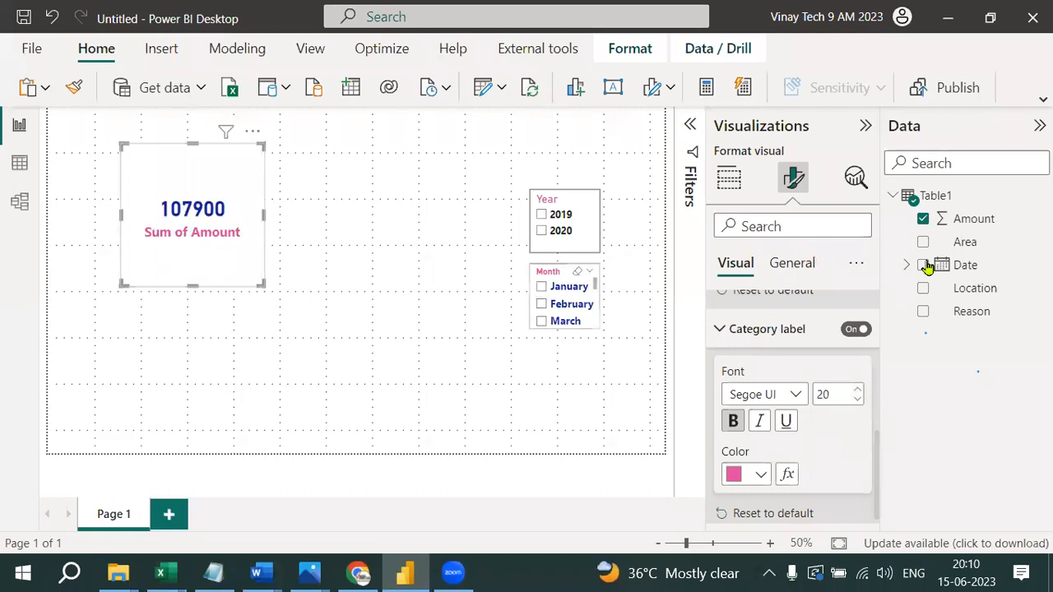
- Turn on the card's visual border, and shrink and place the card in the report page's upper-left corner
{"action": "left_click", "coordinate": [781, 264]}
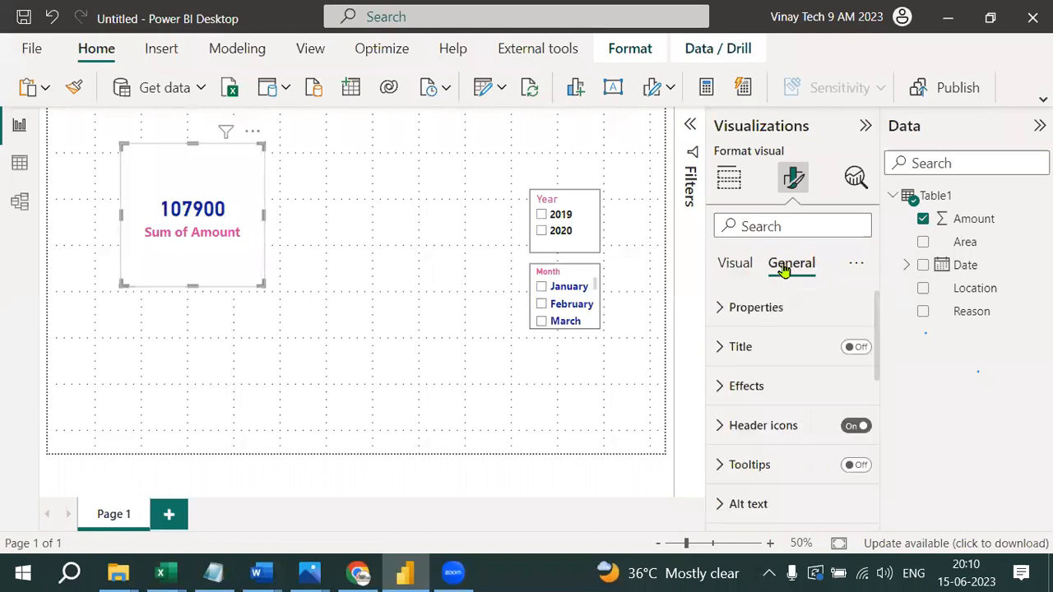
{"action": "left_click", "coordinate": [726, 386]}
{"action": "scroll", "coordinate": [860, 444], "scroll_direction": "down", "scroll_amount": 5}
{"action": "left_click", "coordinate": [856, 418]}
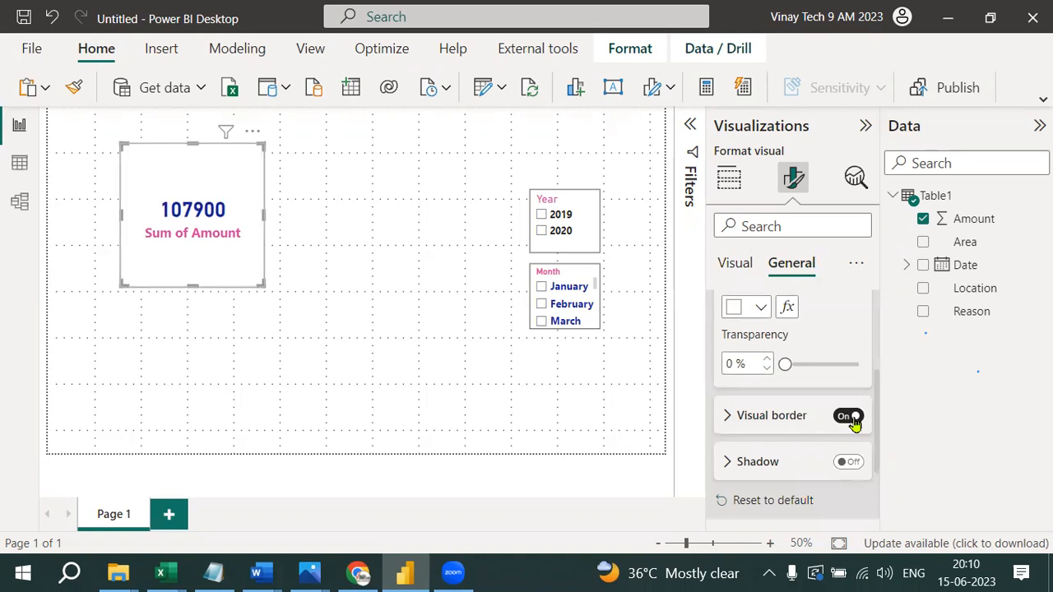
{"action": "left_click_drag", "start_coordinate": [261, 277], "coordinate": [146, 144]}
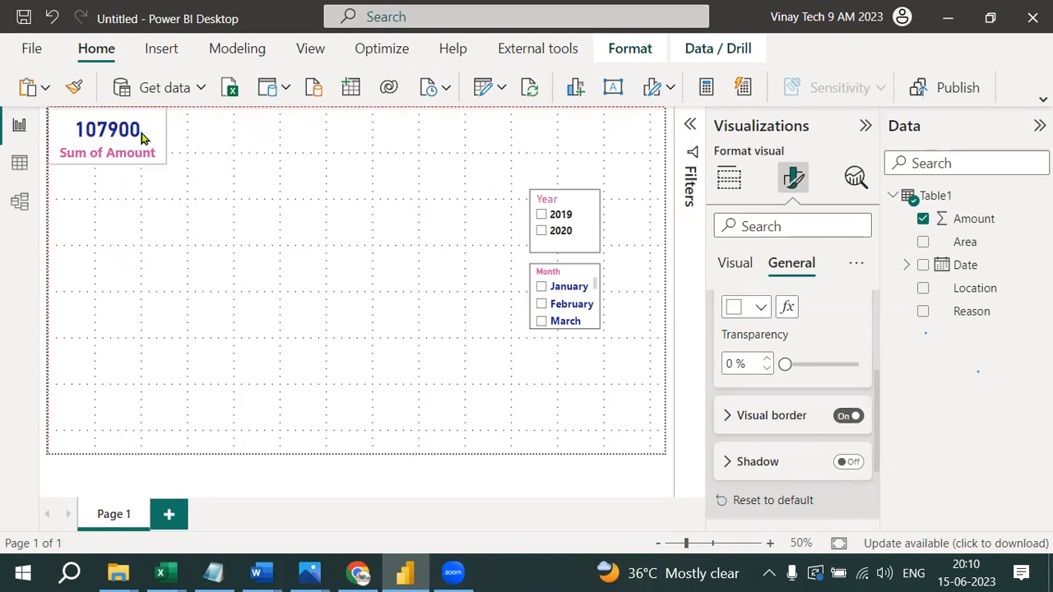
{"action": "left_click", "coordinate": [344, 218]}
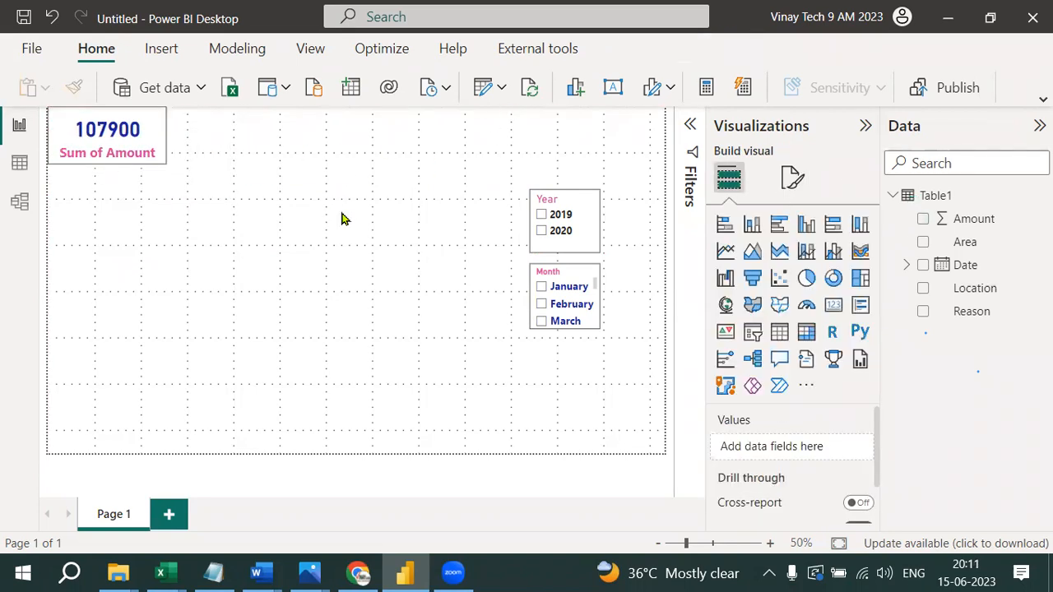
- Add a second card for the Amount field, summarized as Average, beside the Sum of Amount card
{"action": "left_click", "coordinate": [833, 305]}
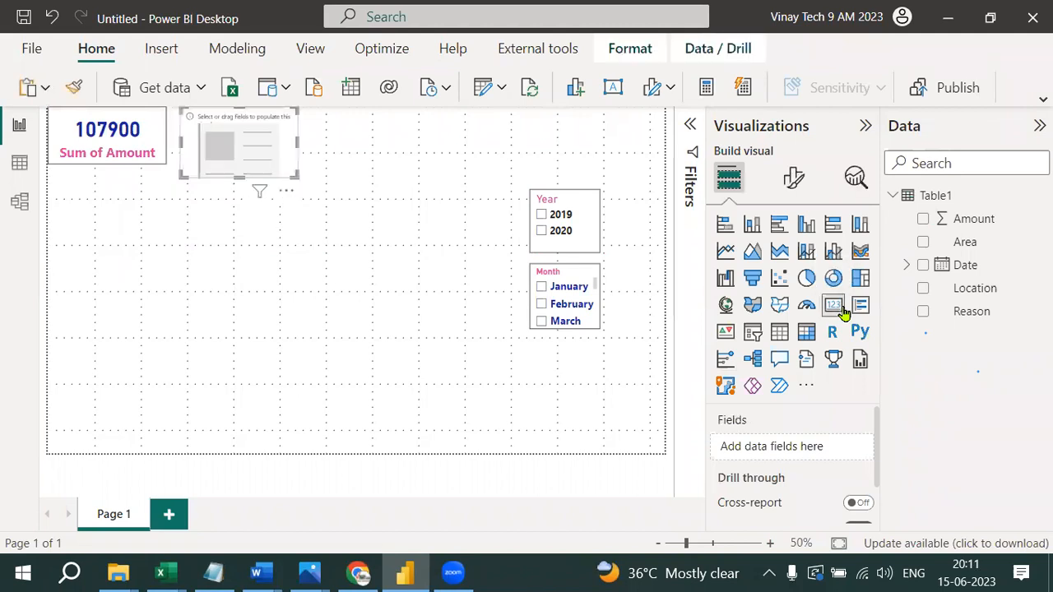
{"action": "left_click_drag", "start_coordinate": [959, 216], "coordinate": [820, 443]}
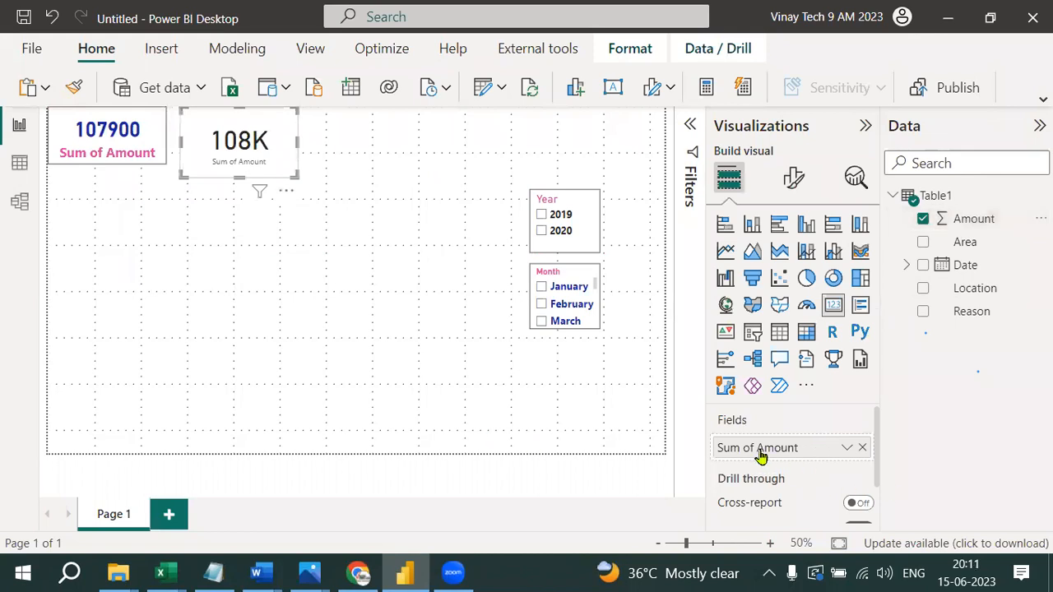
{"action": "left_click", "coordinate": [847, 451]}
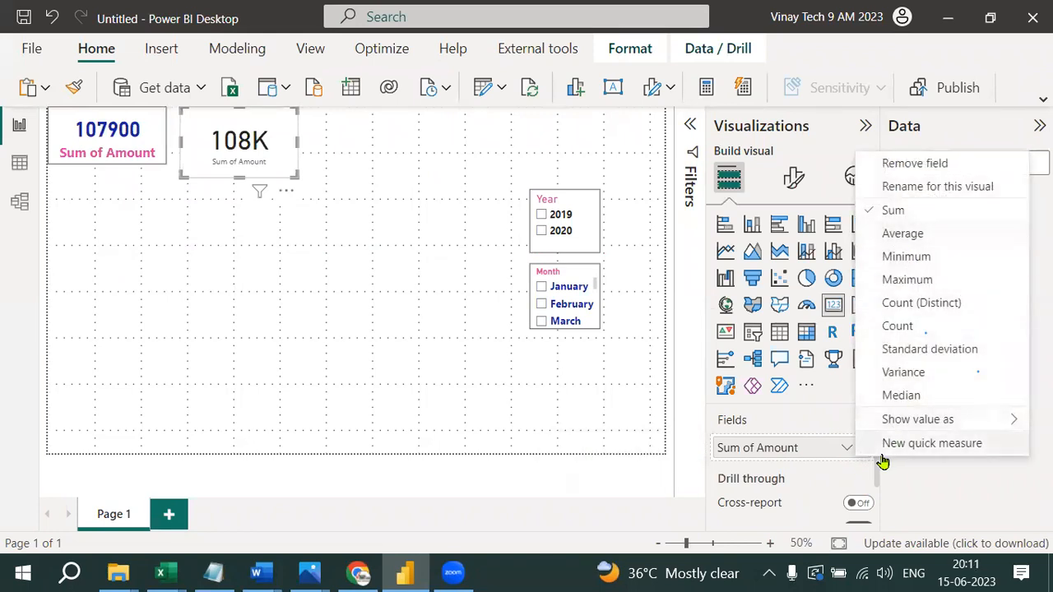
{"action": "mouse_move", "coordinate": [859, 421]}
{"action": "left_mouse_down"}
{"action": "mouse_move", "coordinate": [825, 432]}
{"action": "mouse_move", "coordinate": [847, 470]}
{"action": "mouse_move", "coordinate": [874, 426]}
{"action": "left_mouse_up"}
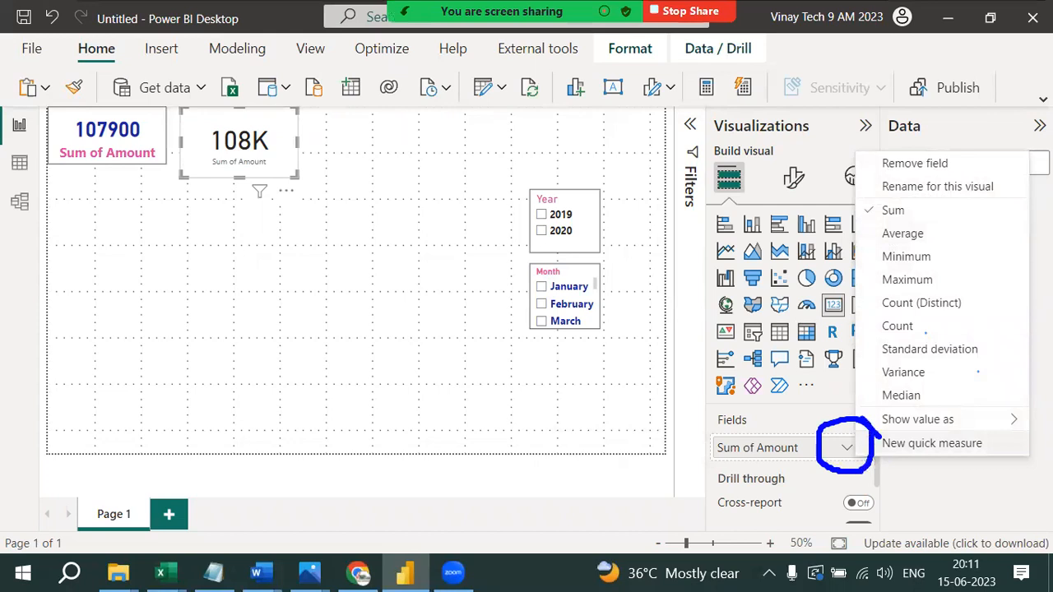
{"action": "mouse_move", "coordinate": [858, 158]}
{"action": "left_mouse_down"}
{"action": "mouse_move", "coordinate": [860, 378]}
{"action": "mouse_move", "coordinate": [1000, 456]}
{"action": "mouse_move", "coordinate": [1028, 247]}
{"action": "mouse_move", "coordinate": [858, 158]}
{"action": "left_mouse_up"}
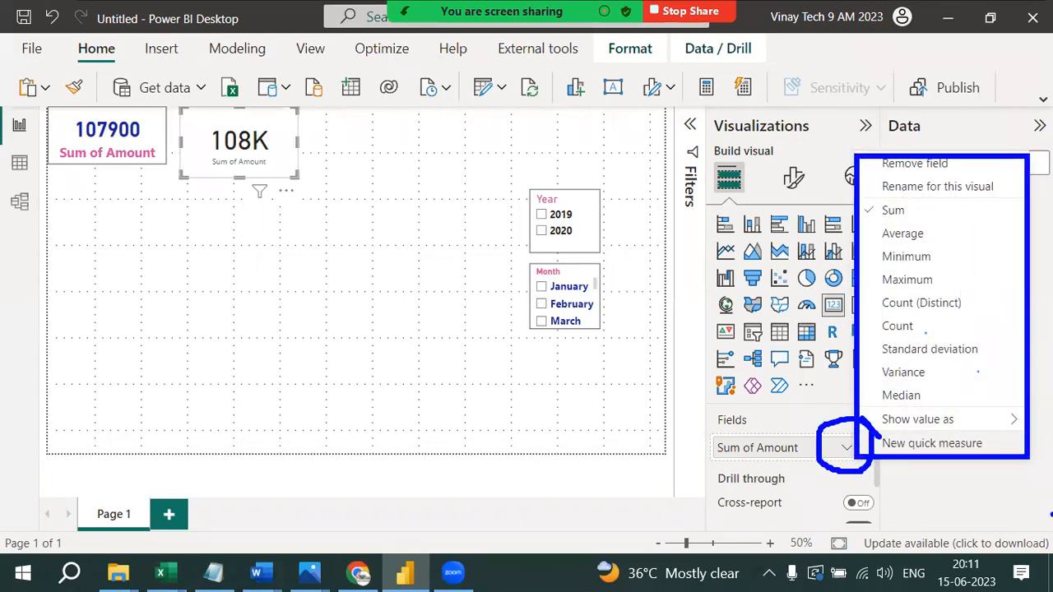
{"action": "left_click", "coordinate": [917, 235]}
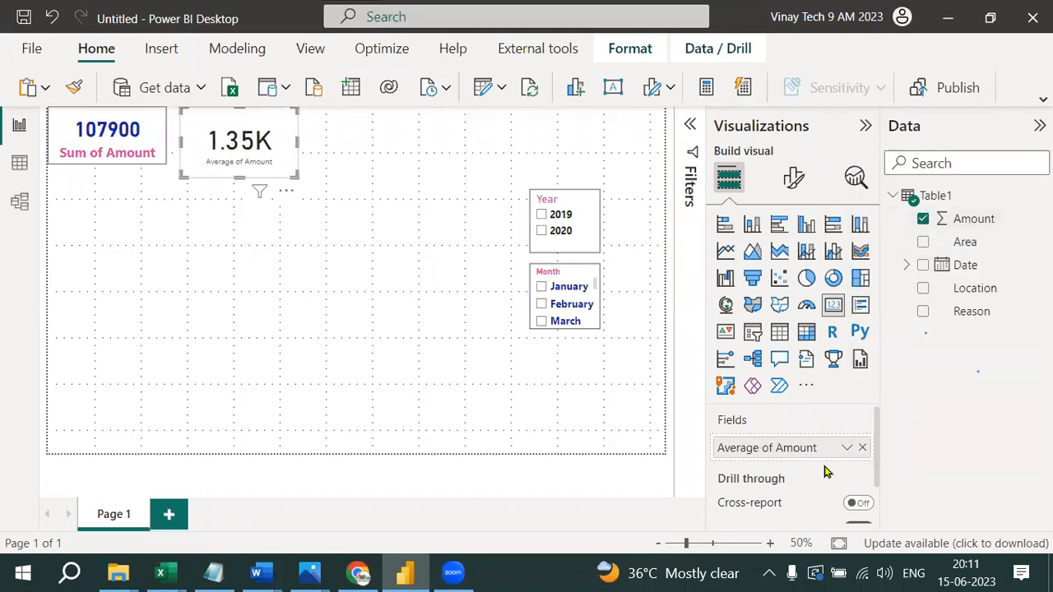
{"action": "left_click", "coordinate": [367, 288]}
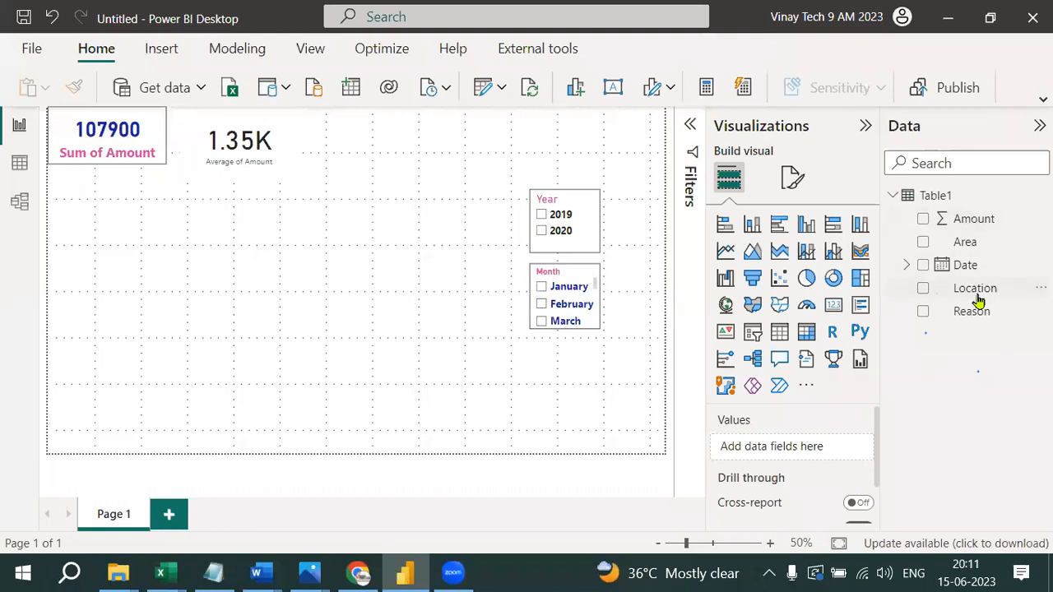
- Add a third card for the Location field summarized as Count, and place it beside the Average of Amount card
{"action": "left_click", "coordinate": [833, 305]}
{"action": "left_click_drag", "start_coordinate": [985, 291], "coordinate": [813, 446]}
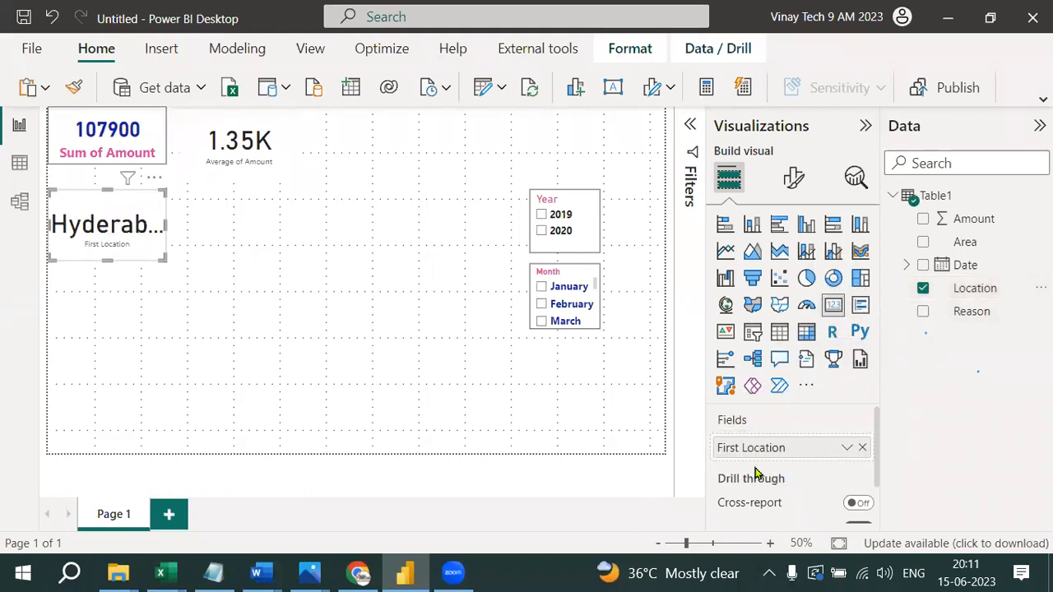
{"action": "left_click", "coordinate": [847, 447]}
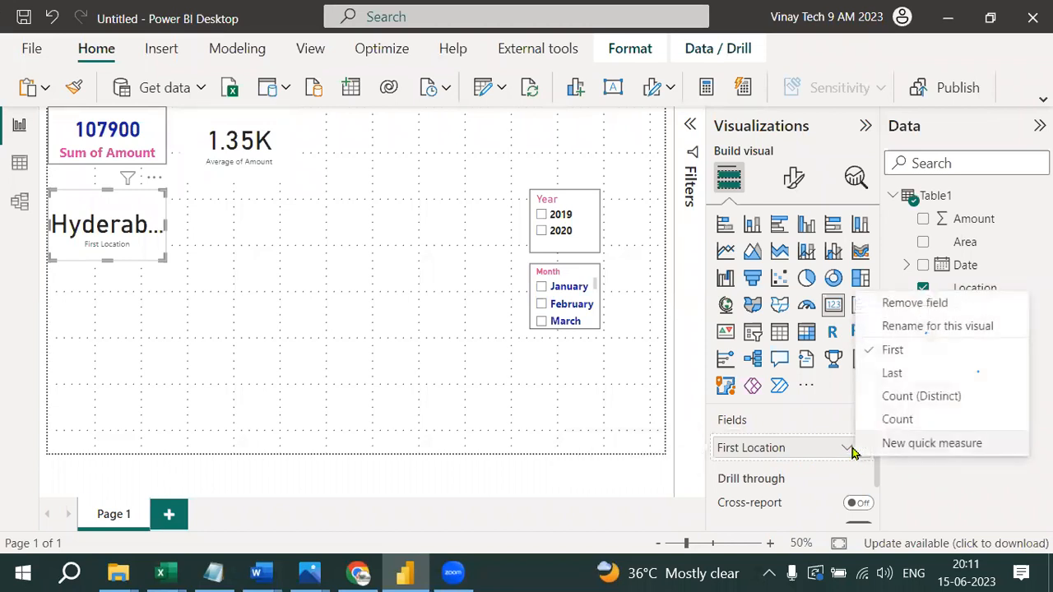
{"action": "left_click", "coordinate": [897, 420]}
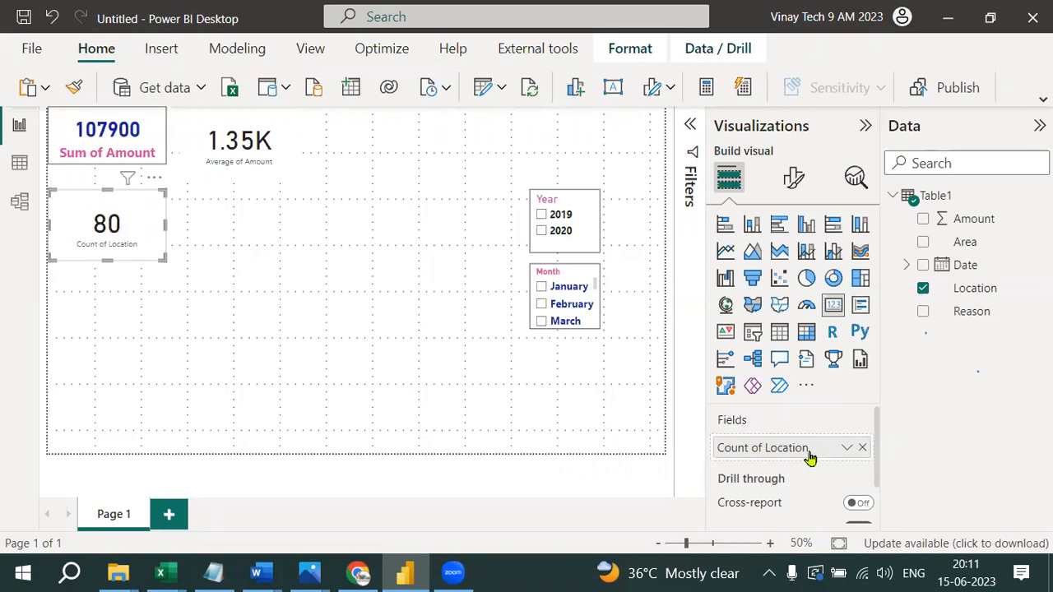
{"action": "left_click_drag", "start_coordinate": [132, 251], "coordinate": [421, 167]}
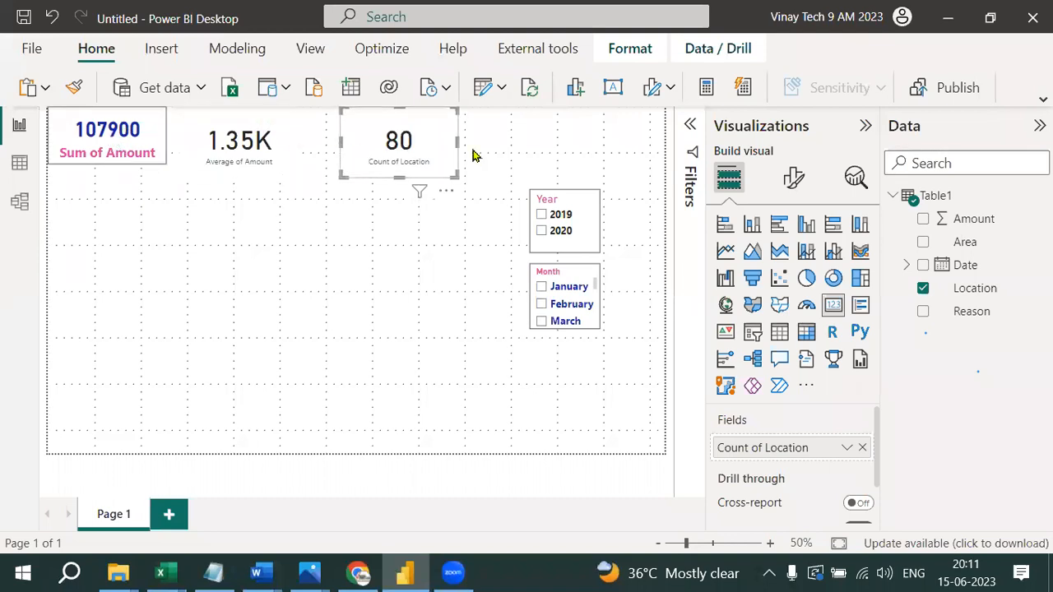
- Copy the Sum of Amount card's formatting to the Average of Amount and Count of Location cards with Format Painter
{"action": "left_click", "coordinate": [148, 160]}
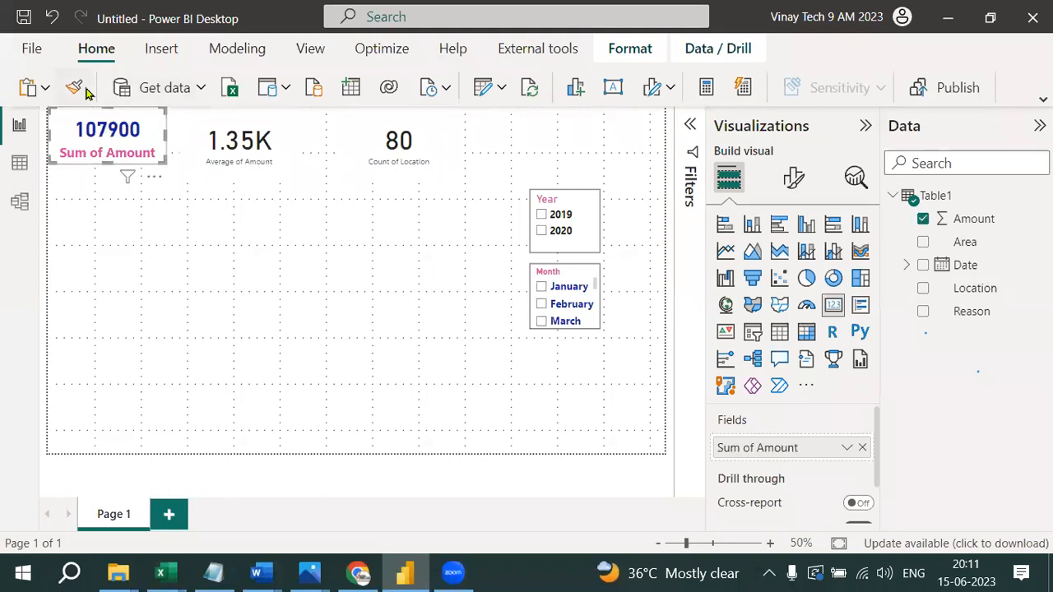
{"action": "mouse_move", "coordinate": [86, 66]}
{"action": "left_mouse_down"}
{"action": "mouse_move", "coordinate": [49, 78]}
{"action": "mouse_move", "coordinate": [83, 110]}
{"action": "mouse_move", "coordinate": [103, 63]}
{"action": "left_mouse_up"}
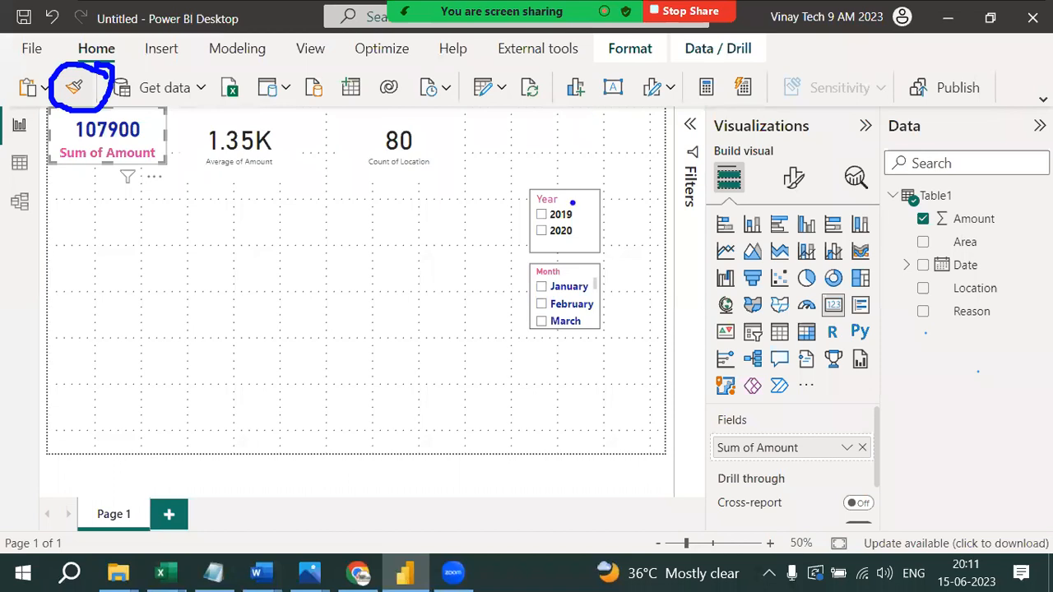
{"action": "left_click", "coordinate": [75, 88]}
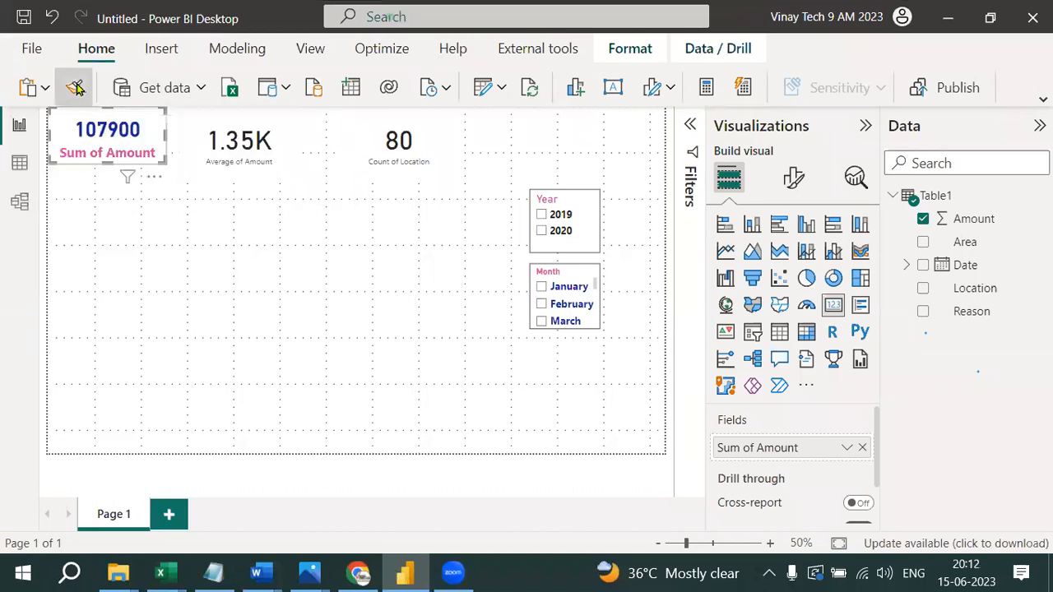
{"action": "left_click", "coordinate": [282, 137]}
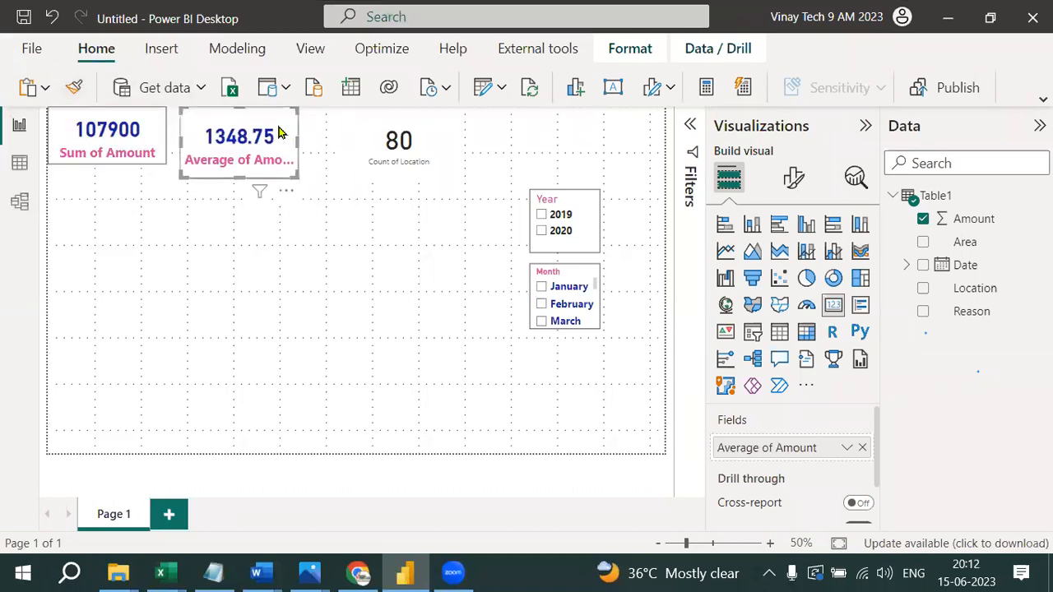
{"action": "left_click", "coordinate": [135, 156]}
{"action": "left_click", "coordinate": [75, 88]}
{"action": "left_click", "coordinate": [409, 143]}
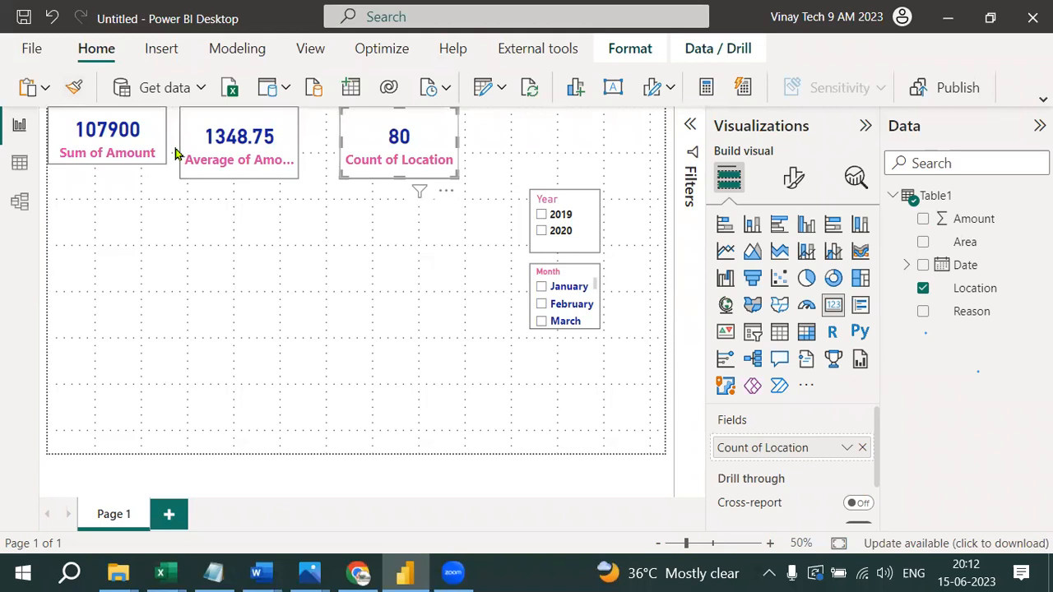
- Reduce the average and count cards to the first card's height, and shift the count card closer to the average card
{"action": "left_click", "coordinate": [278, 170]}
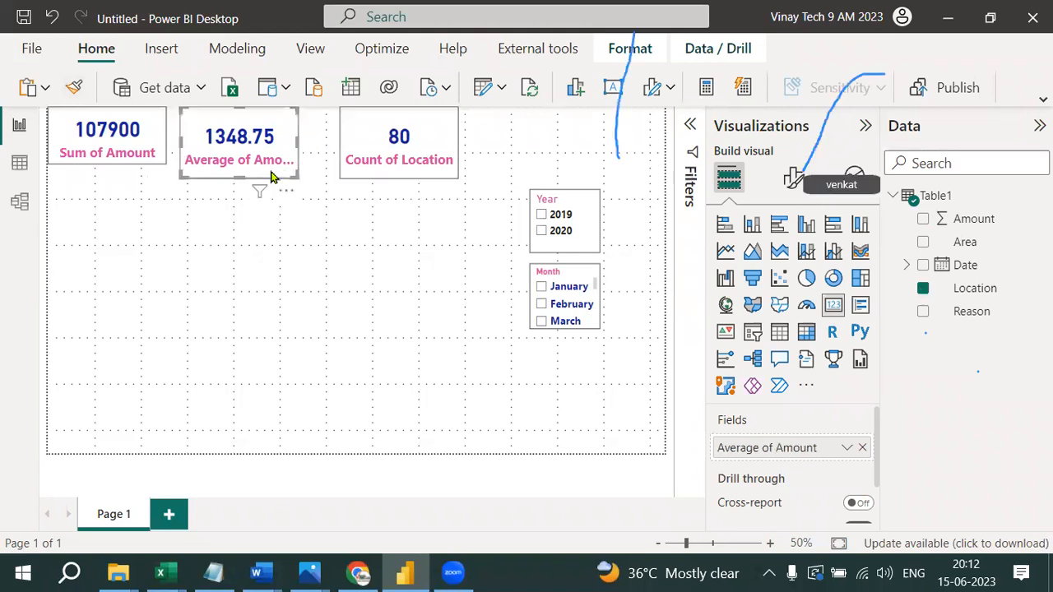
{"action": "left_click", "coordinate": [404, 171]}
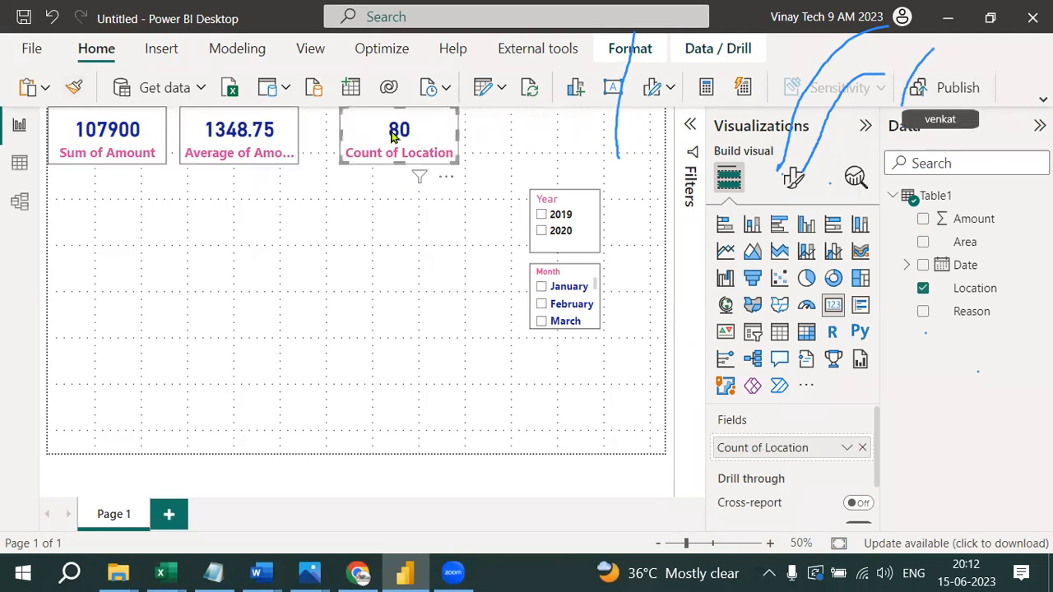
{"action": "left_click_drag", "start_coordinate": [391, 136], "coordinate": [376, 136]}
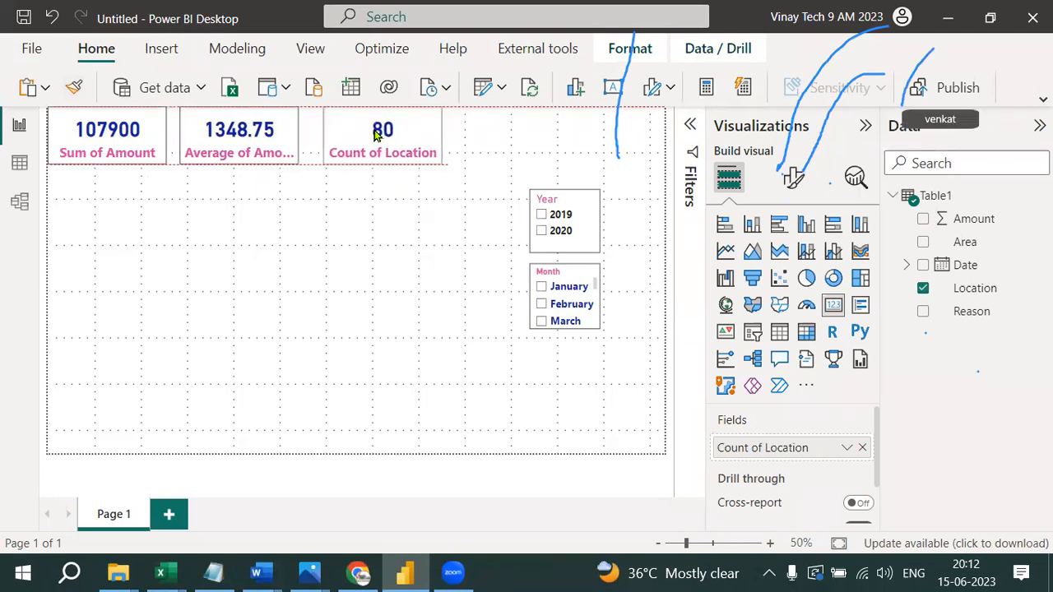
- Move the Year slicer below the Average of Amount card and the Month slicer below the Count of Location card
{"action": "left_click", "coordinate": [501, 227]}
{"action": "left_click_drag", "start_coordinate": [589, 223], "coordinate": [226, 238]}
{"action": "left_click", "coordinate": [582, 324]}
{"action": "left_click_drag", "start_coordinate": [582, 324], "coordinate": [404, 255]}
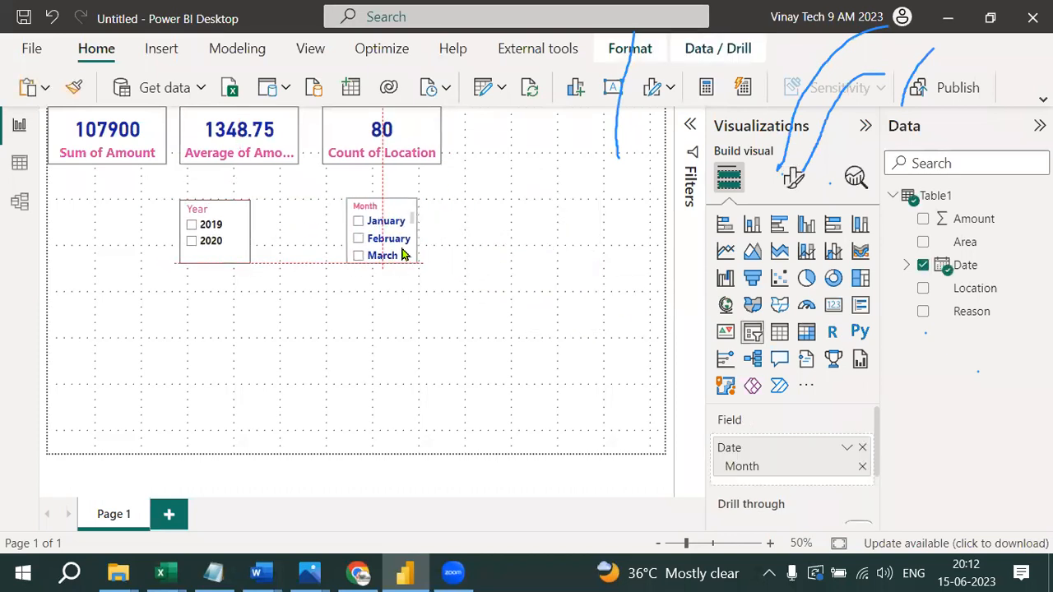
{"action": "left_click", "coordinate": [340, 326]}
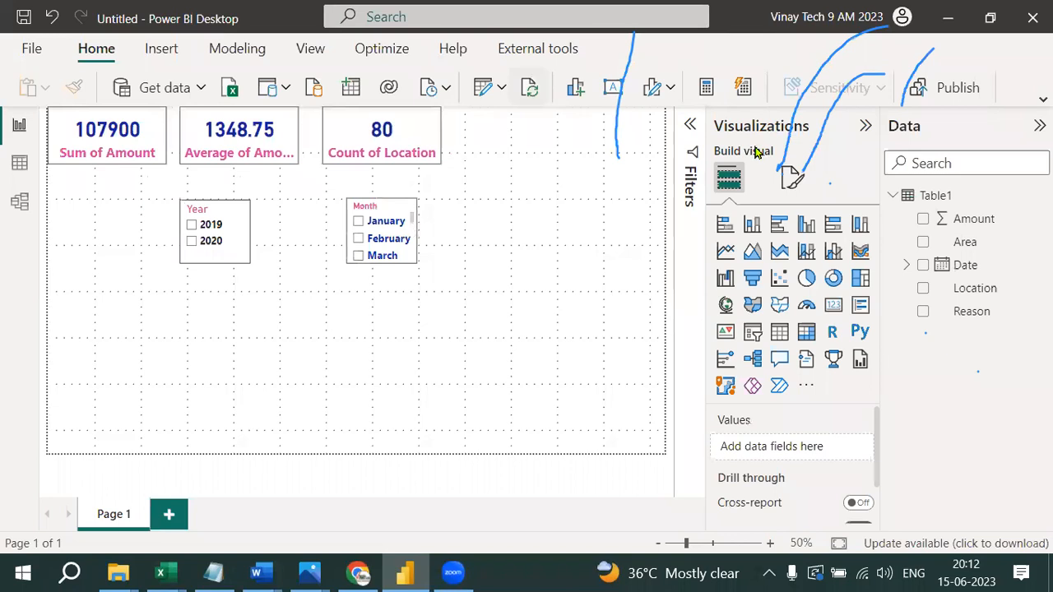
{"action": "left_click", "coordinate": [92, 321]}
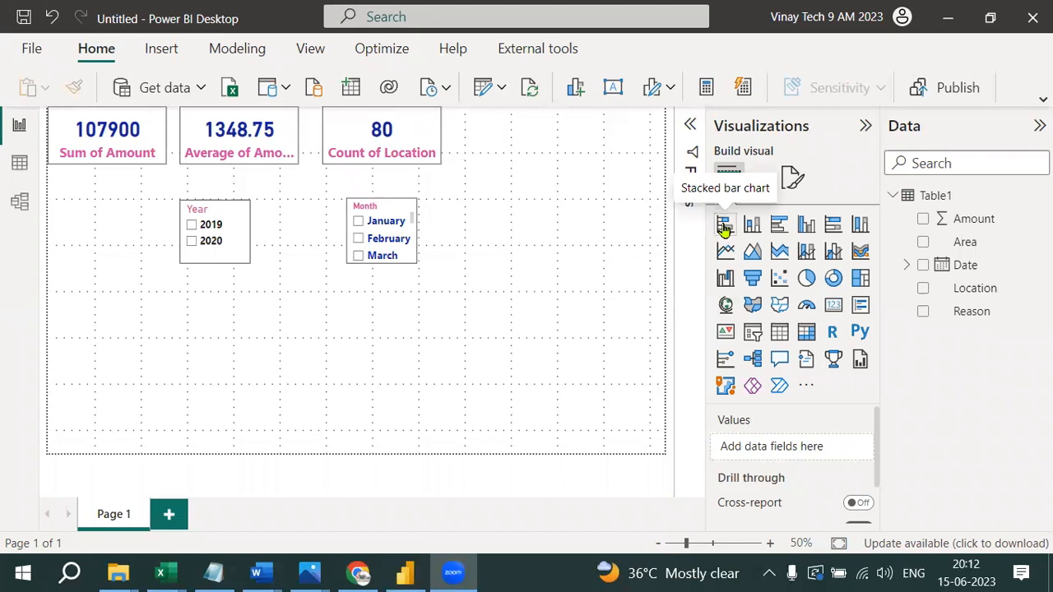
{"action": "mouse_move", "coordinate": [745, 320]}
{"action": "left_mouse_down"}
{"action": "mouse_move", "coordinate": [773, 344]}
{"action": "mouse_move", "coordinate": [783, 318]}
{"action": "left_mouse_up"}
{"action": "mouse_move", "coordinate": [822, 290]}
{"action": "left_mouse_down"}
{"action": "mouse_move", "coordinate": [845, 321]}
{"action": "mouse_move", "coordinate": [821, 285]}
{"action": "left_mouse_up"}
{"action": "left_click_drag", "start_coordinate": [692, 236], "coordinate": [752, 236]}
{"action": "left_click_drag", "start_coordinate": [789, 288], "coordinate": [821, 280]}
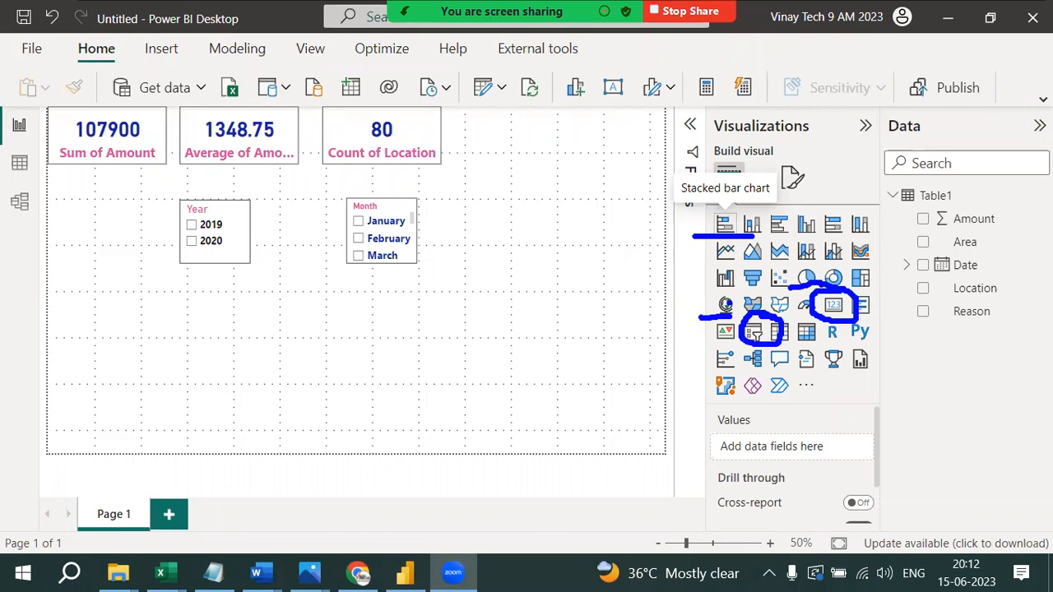
- Add a stacked bar chart in the page's lower-left corner with Reason on the Y-axis and Amount on the X-axis
{"action": "left_click", "coordinate": [722, 233]}
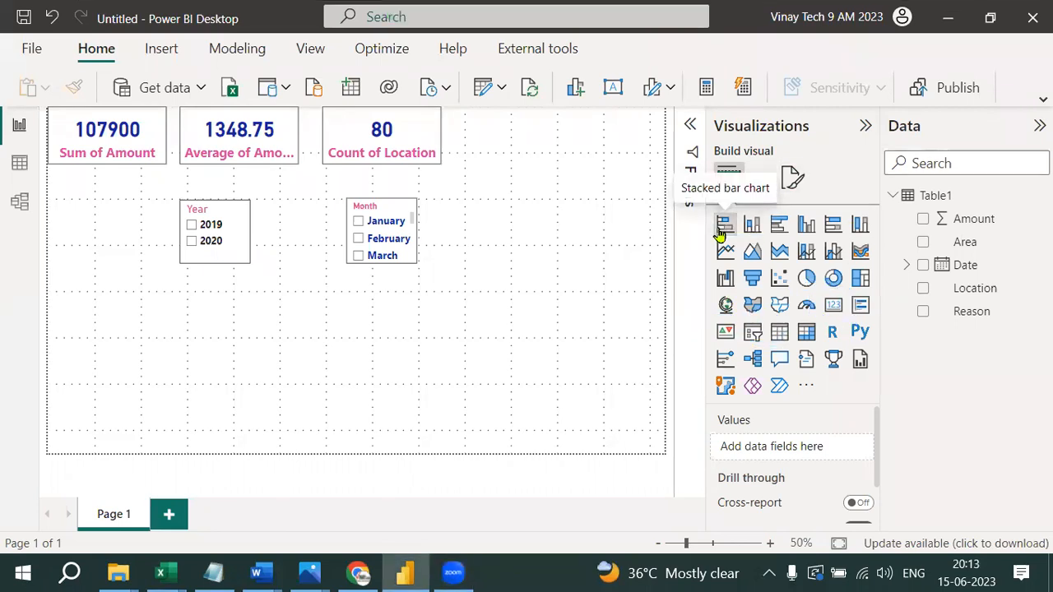
{"action": "left_click_drag", "start_coordinate": [596, 193], "coordinate": [133, 316]}
{"action": "left_click_drag", "start_coordinate": [188, 433], "coordinate": [216, 451]}
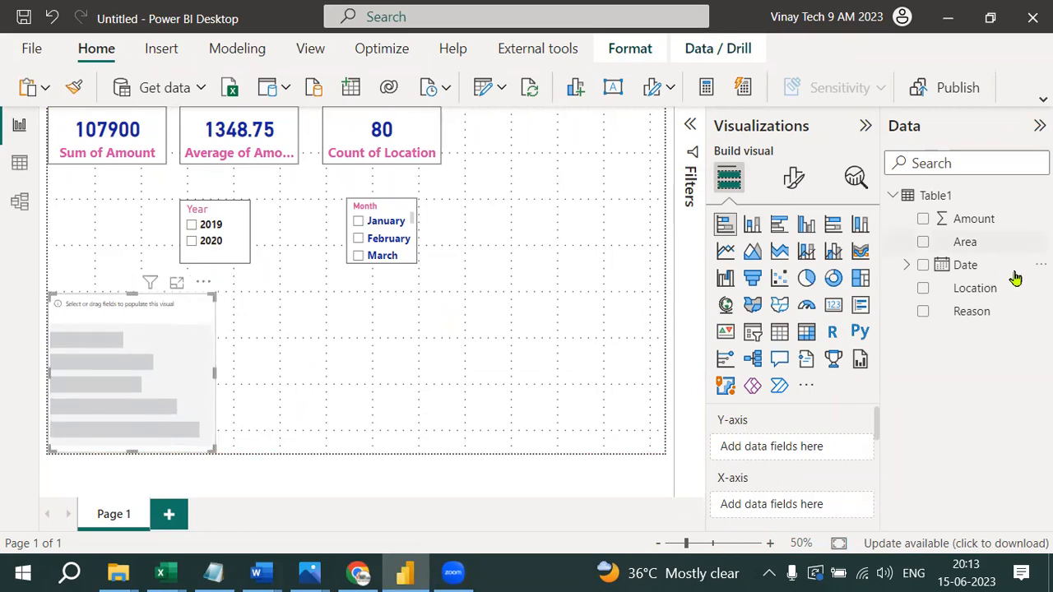
{"action": "left_click_drag", "start_coordinate": [986, 311], "coordinate": [826, 446]}
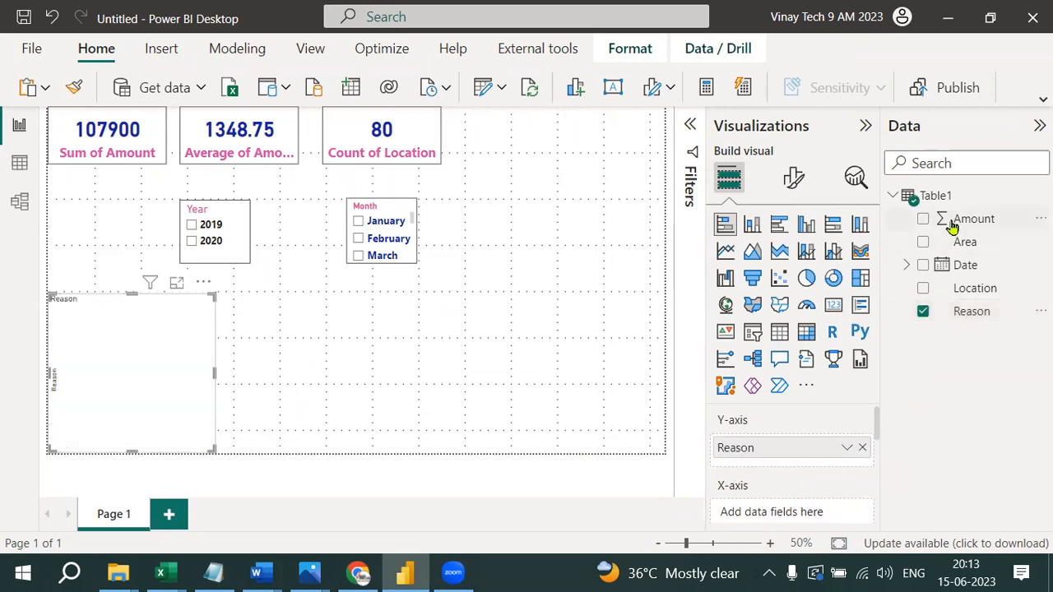
{"action": "left_click_drag", "start_coordinate": [971, 219], "coordinate": [812, 507]}
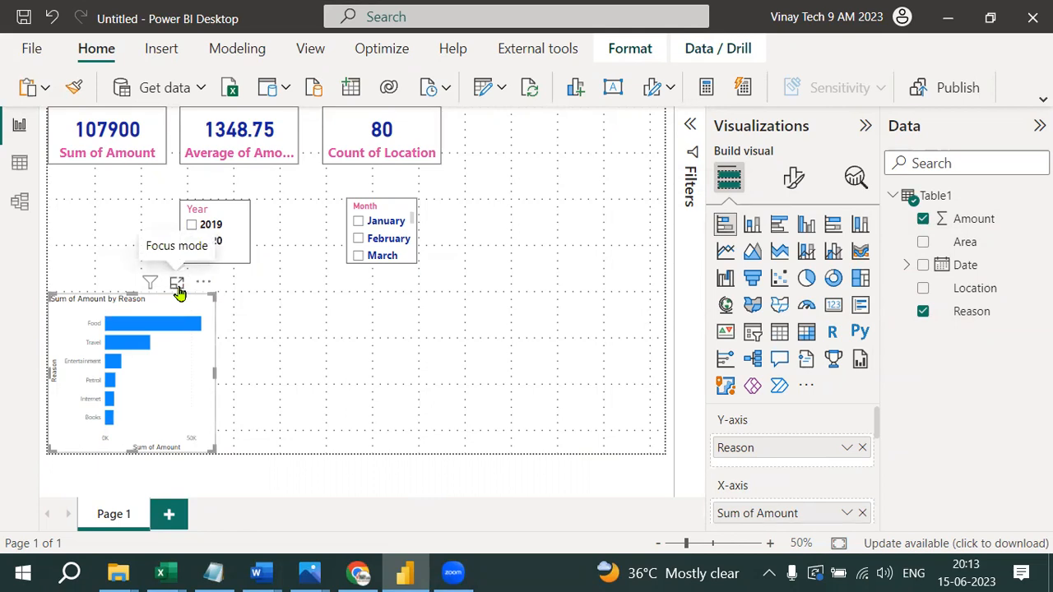
- Examine the bar chart in focus mode, checking the amounts for Food and Travel, and return to the report
{"action": "left_click", "coordinate": [177, 284]}
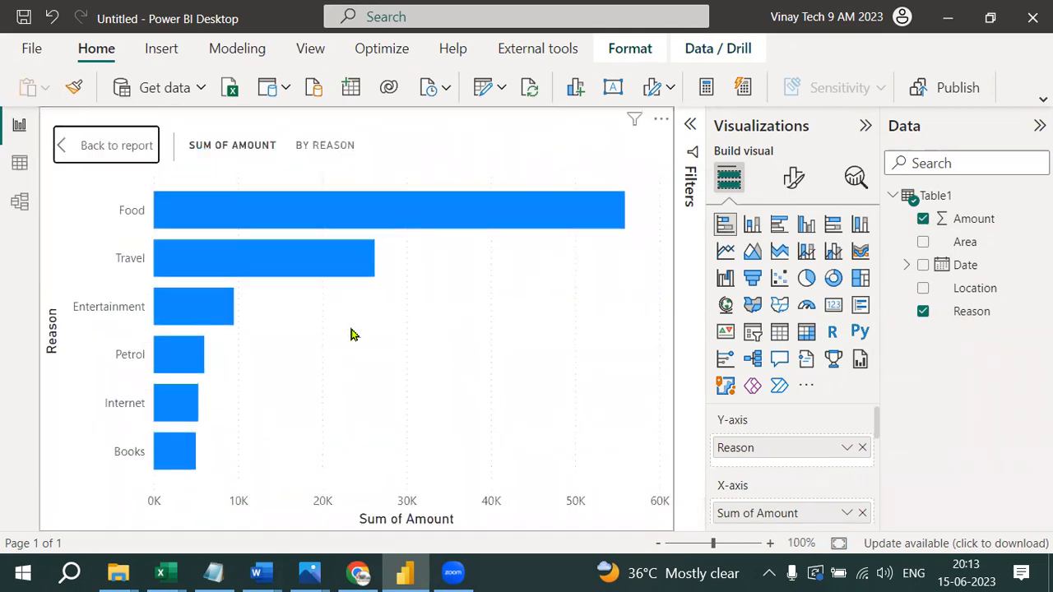
{"action": "mouse_move", "coordinate": [123, 204]}
{"action": "left_mouse_down"}
{"action": "mouse_move", "coordinate": [137, 167]}
{"action": "mouse_move", "coordinate": [244, 183]}
{"action": "left_mouse_up"}
{"action": "mouse_move", "coordinate": [135, 250]}
{"action": "left_mouse_down"}
{"action": "mouse_move", "coordinate": [136, 238]}
{"action": "mouse_move", "coordinate": [205, 234]}
{"action": "mouse_move", "coordinate": [205, 266]}
{"action": "left_mouse_up"}
{"action": "mouse_move", "coordinate": [141, 294]}
{"action": "left_mouse_down"}
{"action": "mouse_move", "coordinate": [175, 281]}
{"action": "mouse_move", "coordinate": [182, 301]}
{"action": "left_mouse_up"}
{"action": "left_click", "coordinate": [150, 467]}
{"action": "mouse_move", "coordinate": [231, 362]}
{"action": "left_mouse_down"}
{"action": "mouse_move", "coordinate": [145, 327]}
{"action": "mouse_move", "coordinate": [100, 477]}
{"action": "mouse_move", "coordinate": [204, 344]}
{"action": "left_mouse_up"}
{"action": "mouse_move", "coordinate": [396, 181]}
{"action": "left_mouse_down"}
{"action": "mouse_move", "coordinate": [403, 197]}
{"action": "mouse_move", "coordinate": [247, 319]}
{"action": "mouse_move", "coordinate": [444, 235]}
{"action": "mouse_move", "coordinate": [380, 188]}
{"action": "left_mouse_up"}
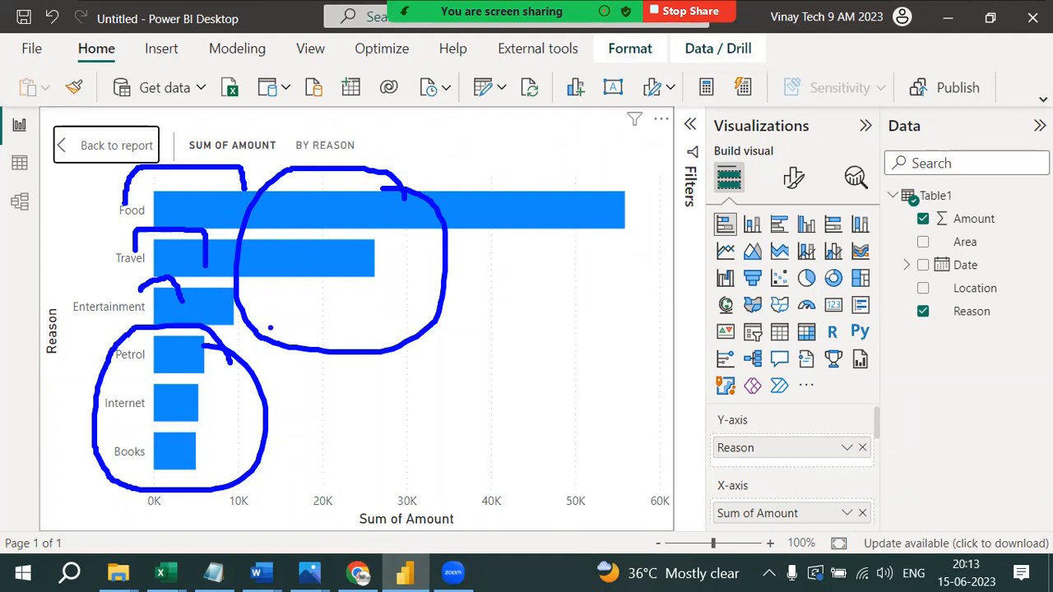
{"action": "key", "text": "Escape"}
{"action": "mouse_move", "coordinate": [339, 221]}
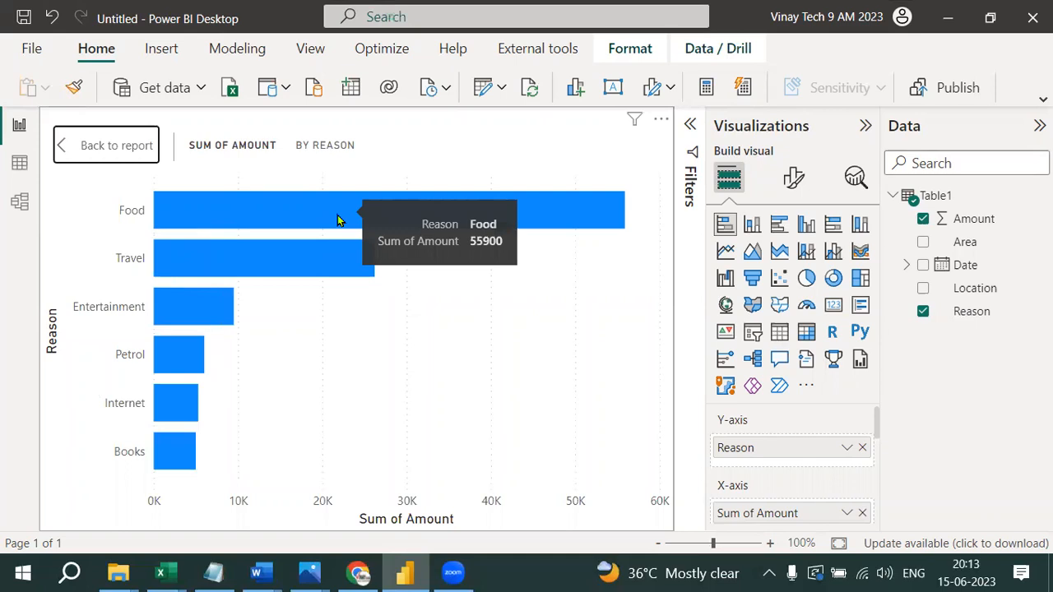
{"action": "mouse_move", "coordinate": [291, 266]}
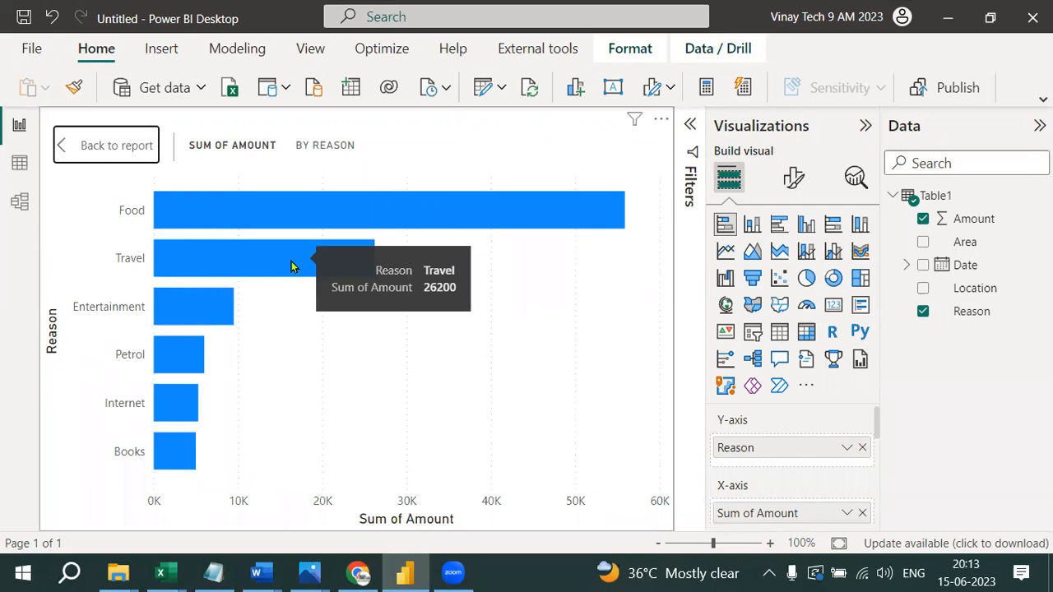
{"action": "left_click", "coordinate": [130, 149]}
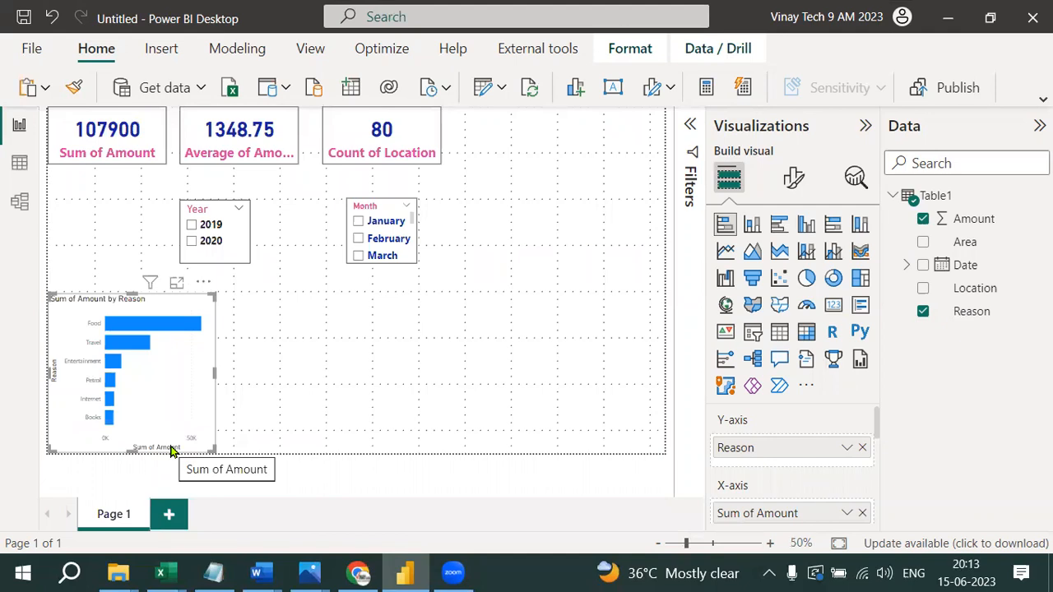
- Add a pie chart beside the bar chart, slightly enlarged, with Reason as the legend and Amount as the values
{"action": "left_click", "coordinate": [327, 352]}
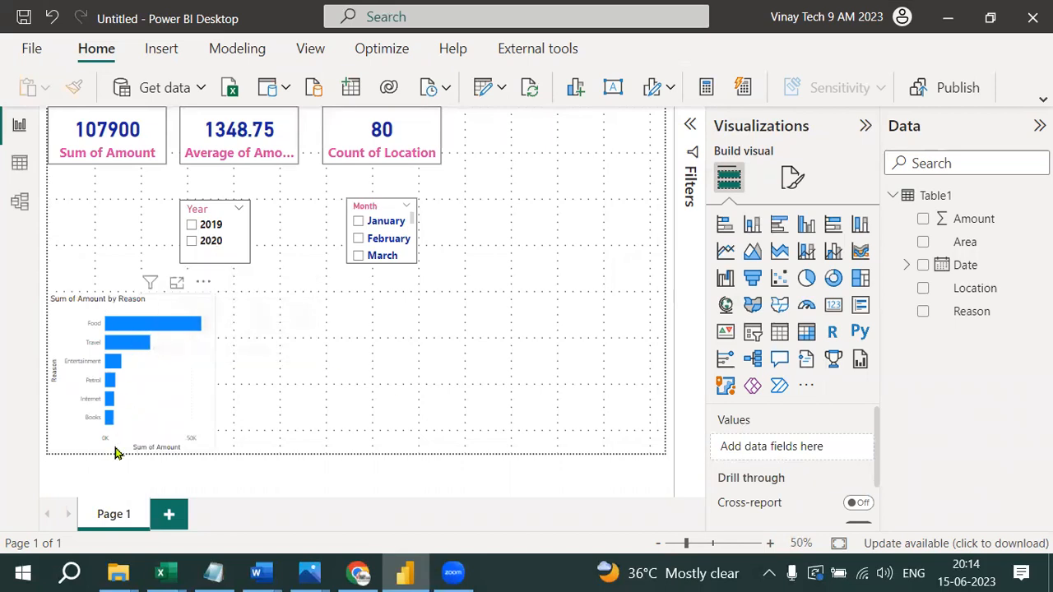
{"action": "left_click", "coordinate": [806, 280]}
{"action": "left_click_drag", "start_coordinate": [560, 233], "coordinate": [297, 352]}
{"action": "left_click_drag", "start_coordinate": [386, 429], "coordinate": [421, 435]}
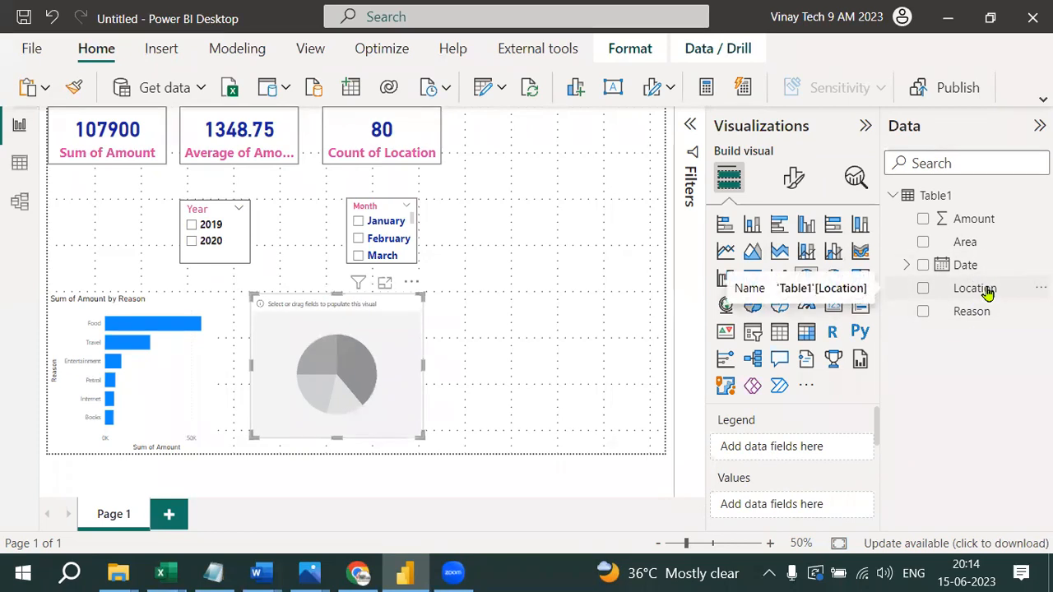
{"action": "left_click_drag", "start_coordinate": [968, 314], "coordinate": [813, 452]}
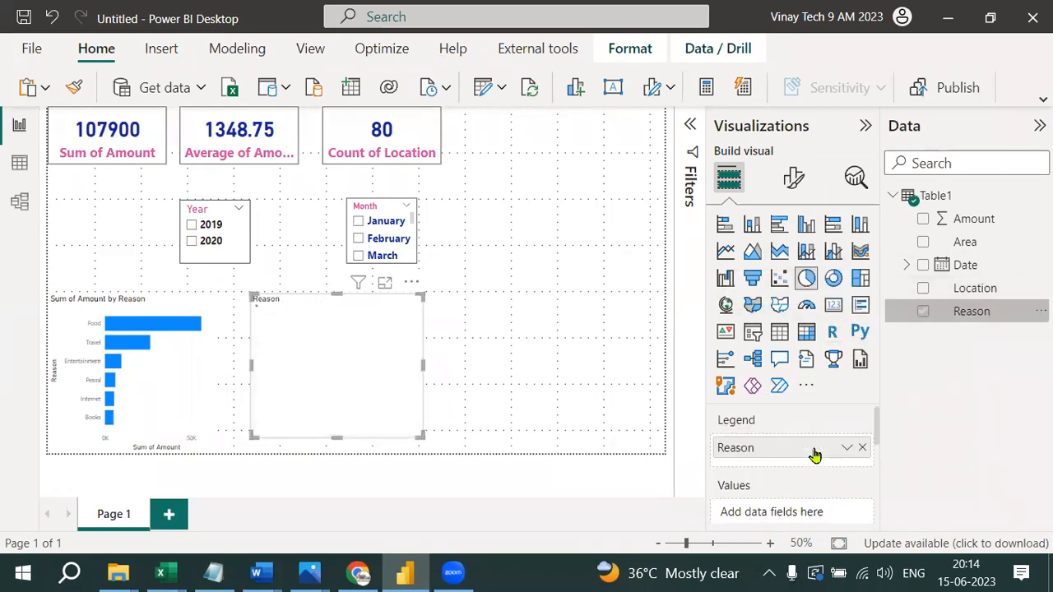
{"action": "left_click_drag", "start_coordinate": [986, 218], "coordinate": [798, 514]}
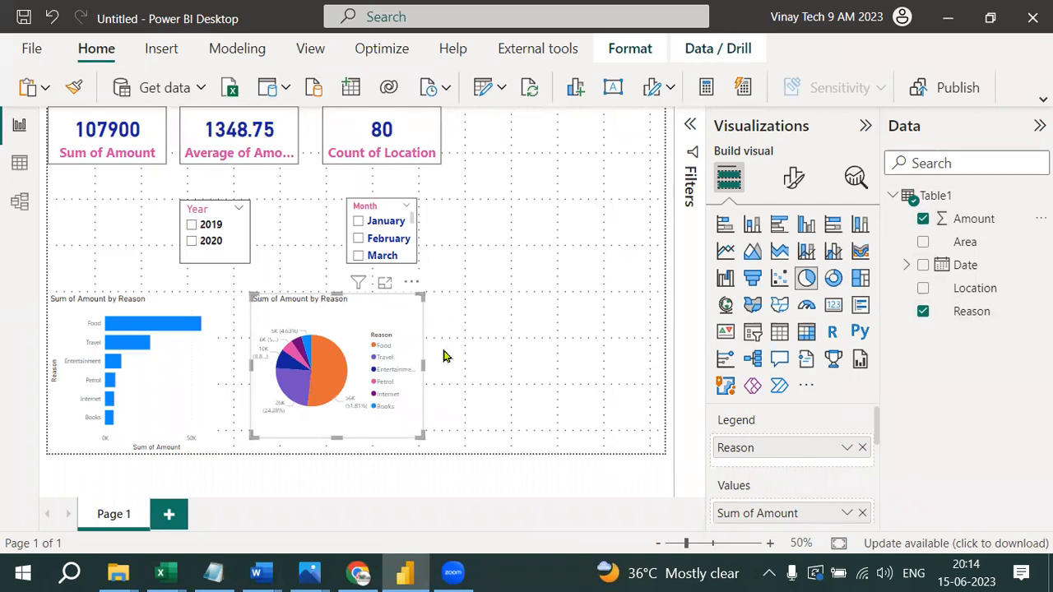
- Examine the pie chart in focus mode, checking the Food and Books shares, and return to the report
{"action": "left_click", "coordinate": [386, 286]}
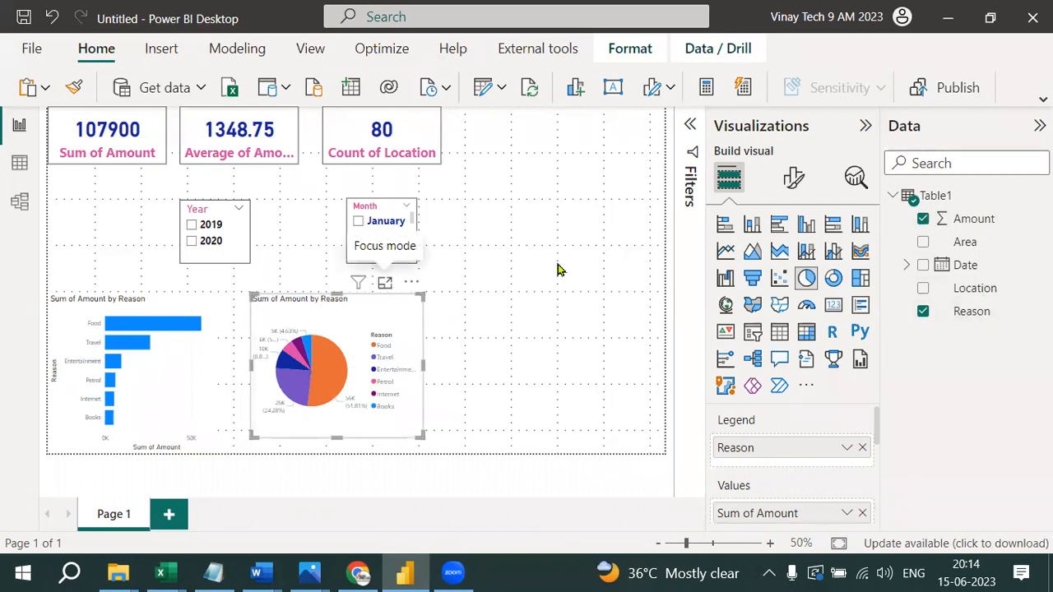
{"action": "mouse_move", "coordinate": [353, 299]}
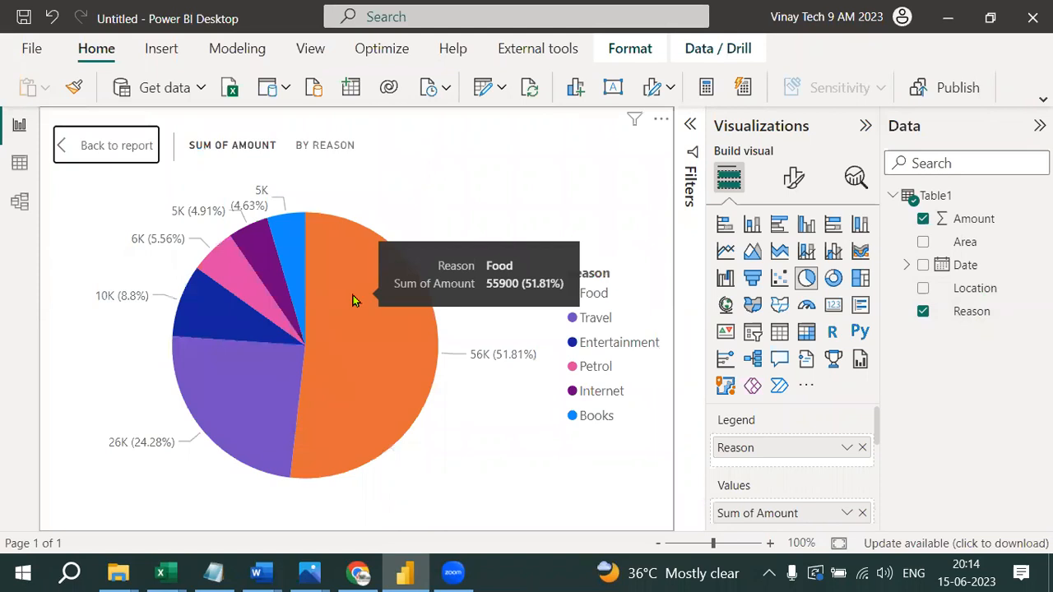
{"action": "mouse_move", "coordinate": [289, 235]}
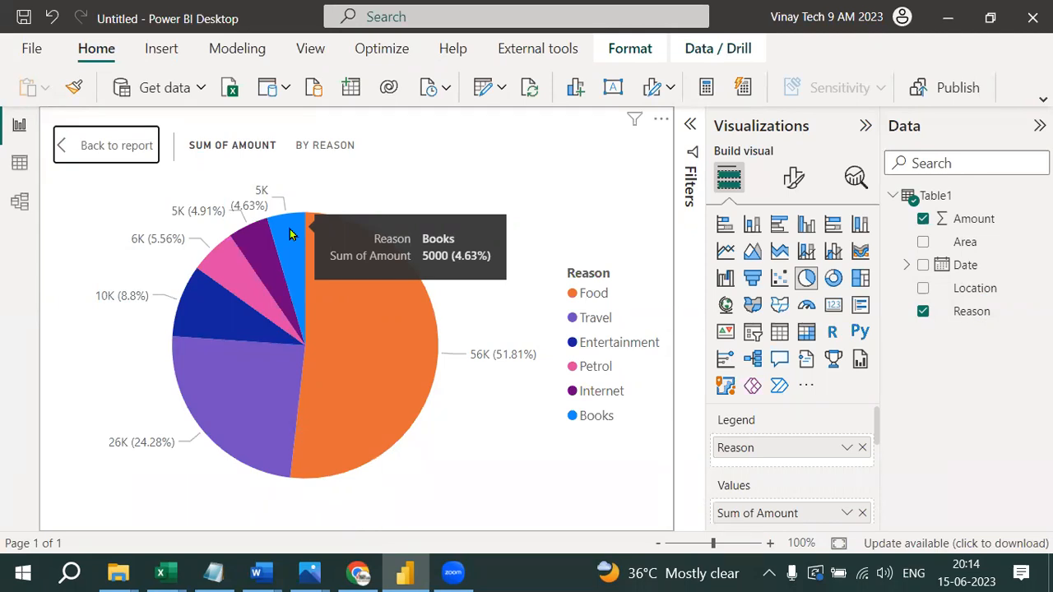
{"action": "left_click", "coordinate": [131, 147]}
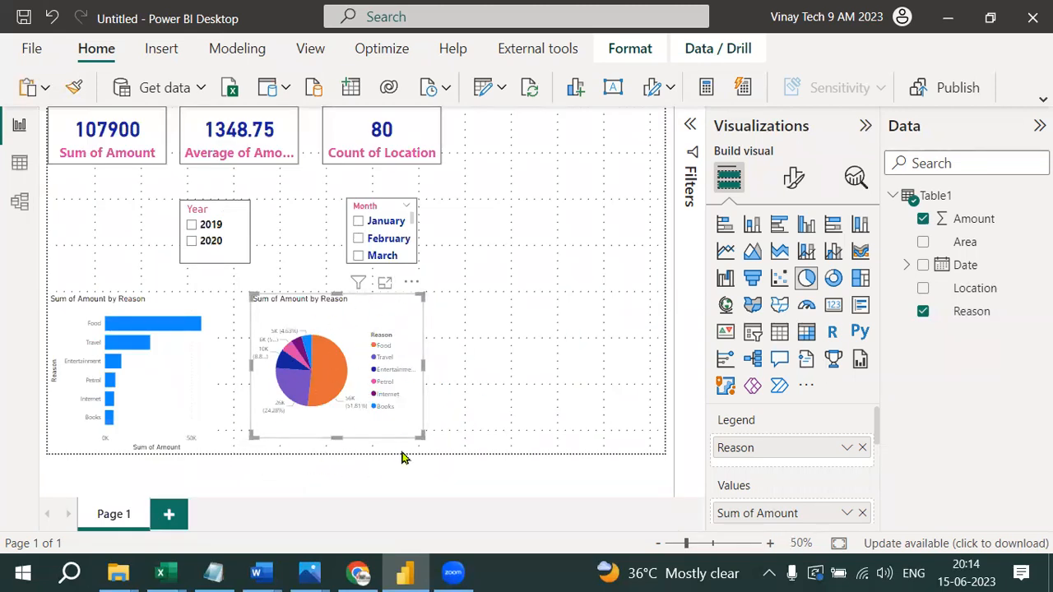
- Add a map visual beside the pie chart, in the page's lower-right area, using Location as its location field
{"action": "left_click", "coordinate": [535, 331]}
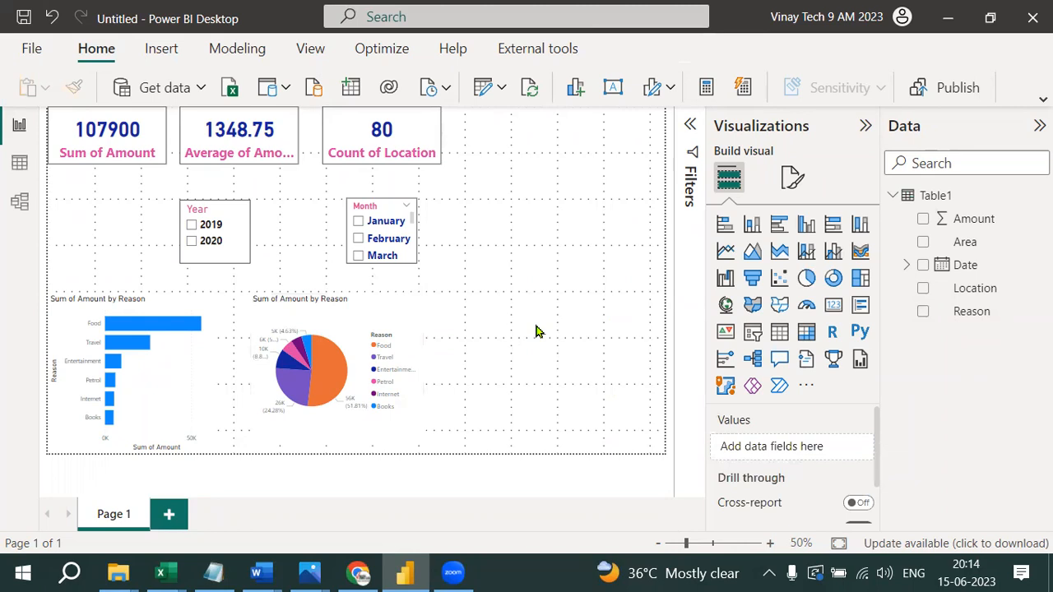
{"action": "left_click", "coordinate": [724, 306]}
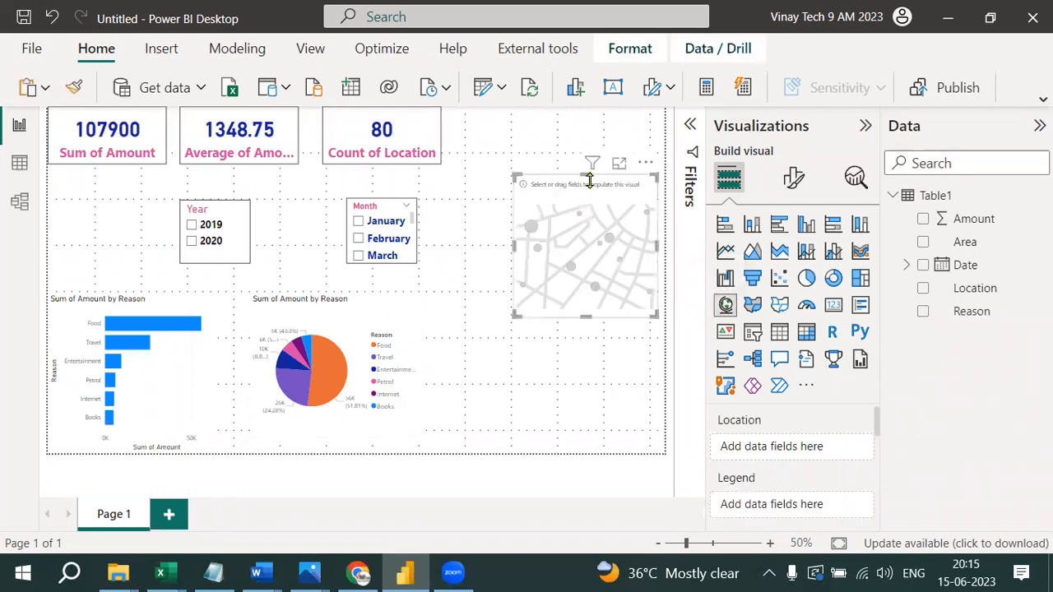
{"action": "left_click_drag", "start_coordinate": [573, 271], "coordinate": [566, 321]}
{"action": "left_click_drag", "start_coordinate": [971, 290], "coordinate": [817, 451]}
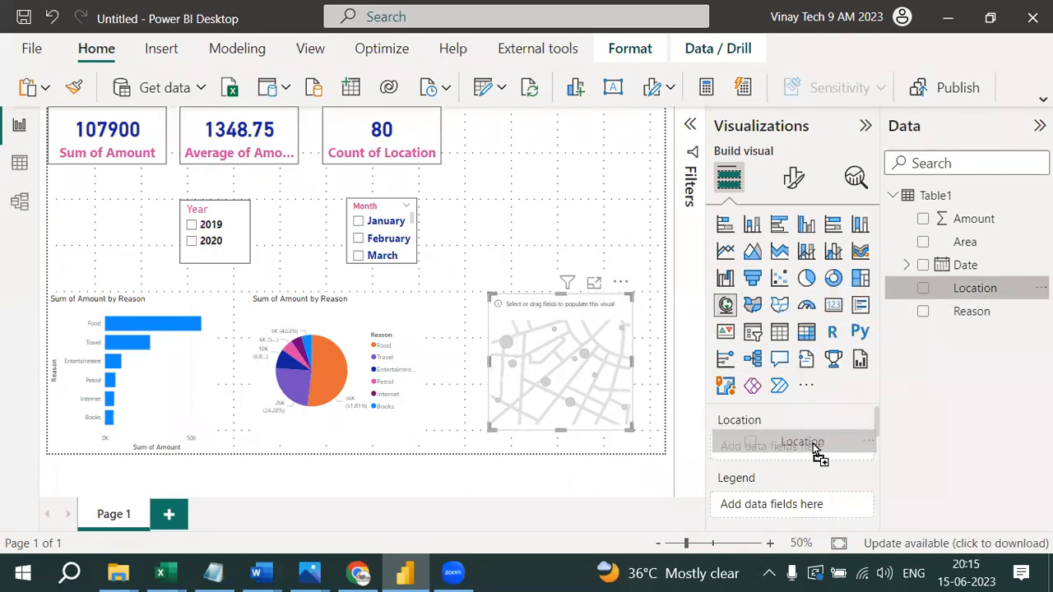
{"action": "left_click_drag", "start_coordinate": [813, 445], "coordinate": [813, 449]}
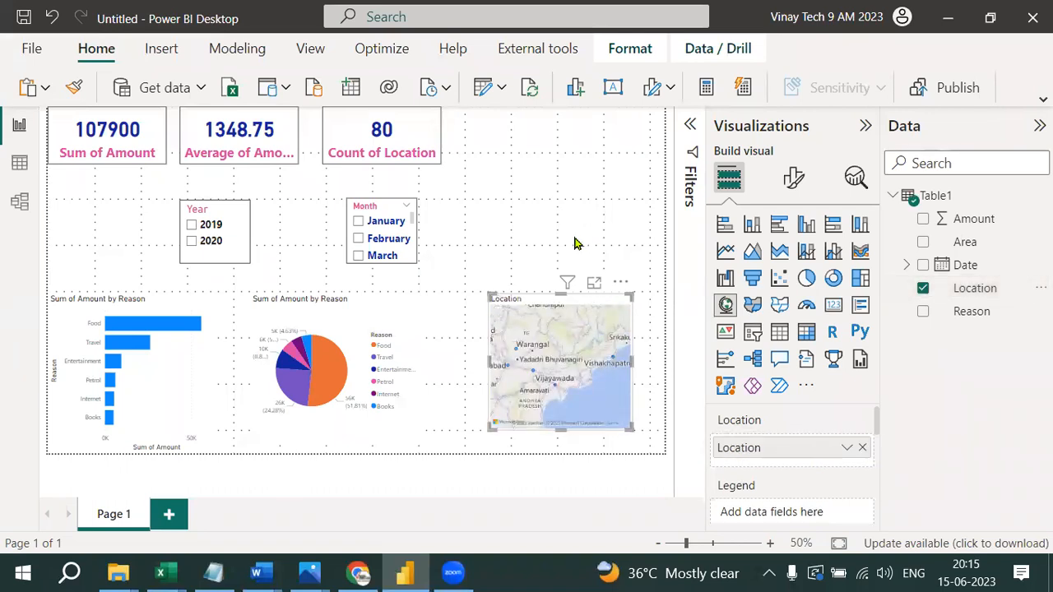
- Enlarge the map in focus mode and set its bubble size to Amount
{"action": "left_click", "coordinate": [594, 283]}
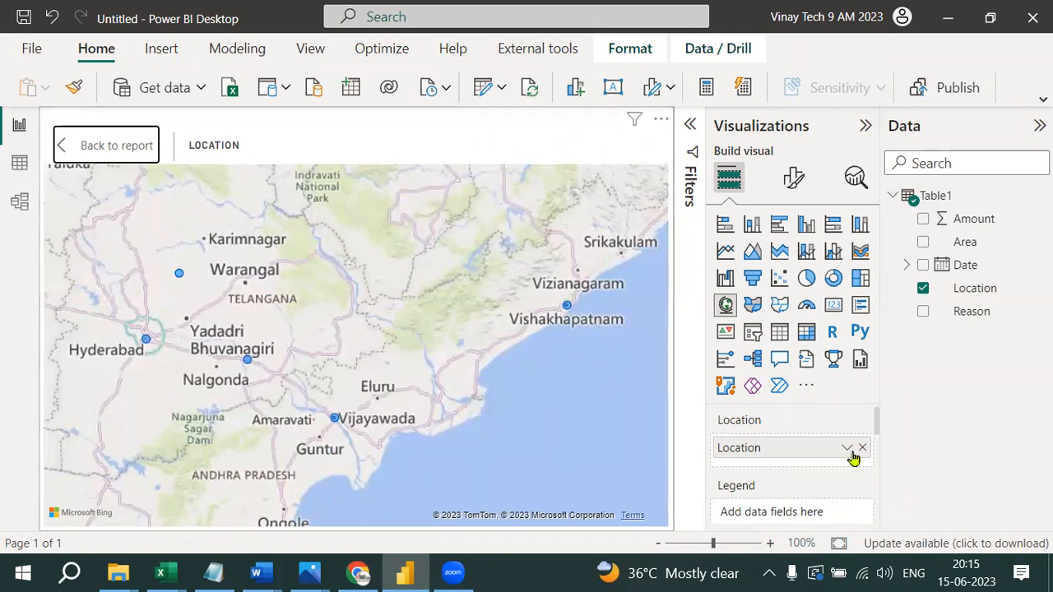
{"action": "mouse_move", "coordinate": [568, 306]}
{"action": "scroll", "coordinate": [815, 447], "scroll_direction": "down", "scroll_amount": 2}
{"action": "scroll", "coordinate": [809, 462], "scroll_direction": "down", "scroll_amount": 3}
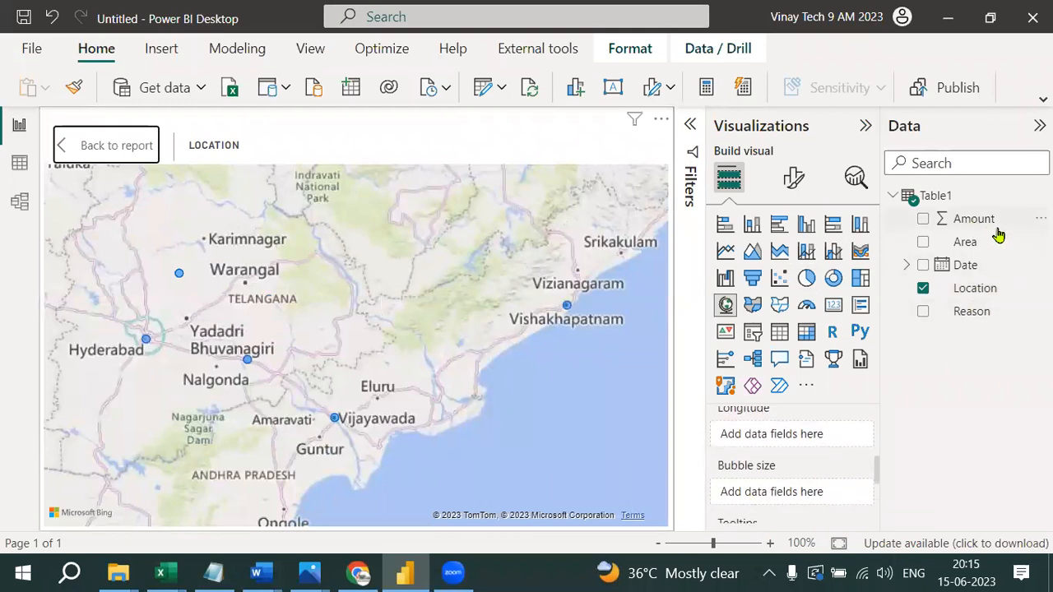
{"action": "left_click_drag", "start_coordinate": [974, 230], "coordinate": [811, 498]}
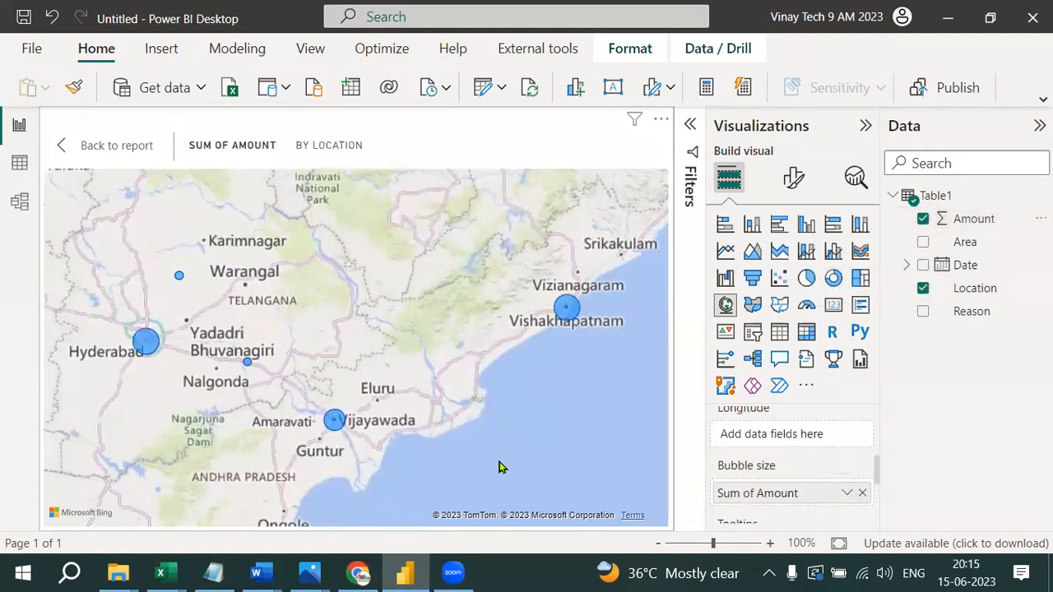
- Check the amount for the Hyderabad bubble on the map and return to the report
{"action": "mouse_move", "coordinate": [149, 345]}
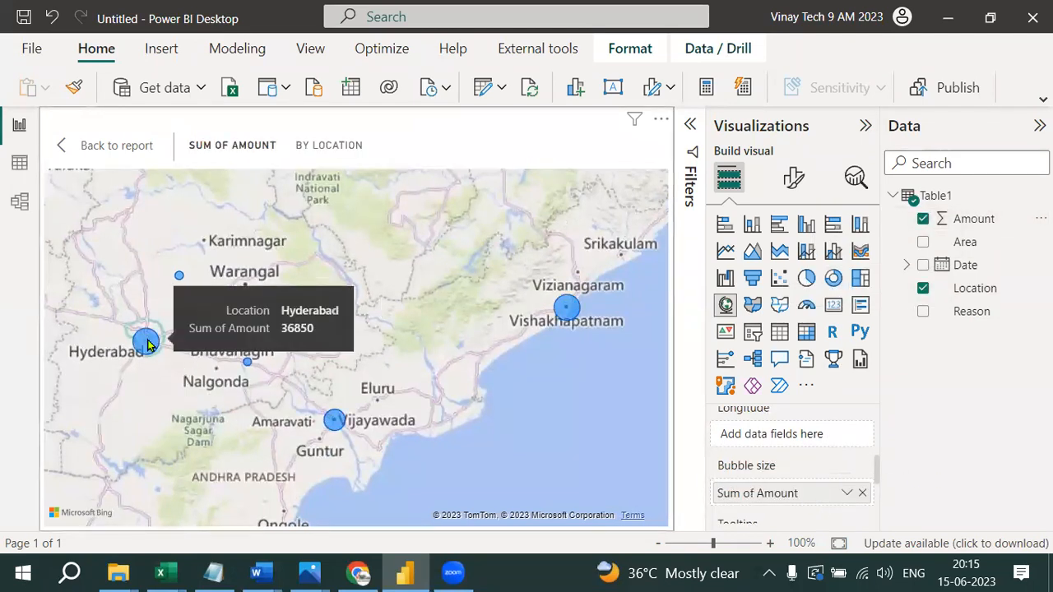
{"action": "mouse_move", "coordinate": [247, 367]}
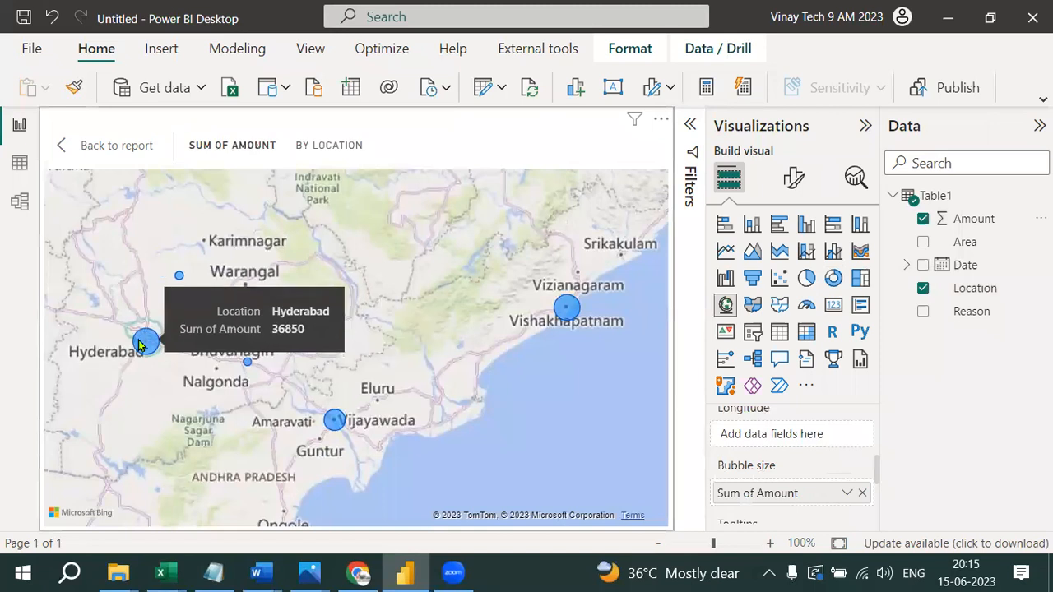
{"action": "left_click", "coordinate": [138, 148]}
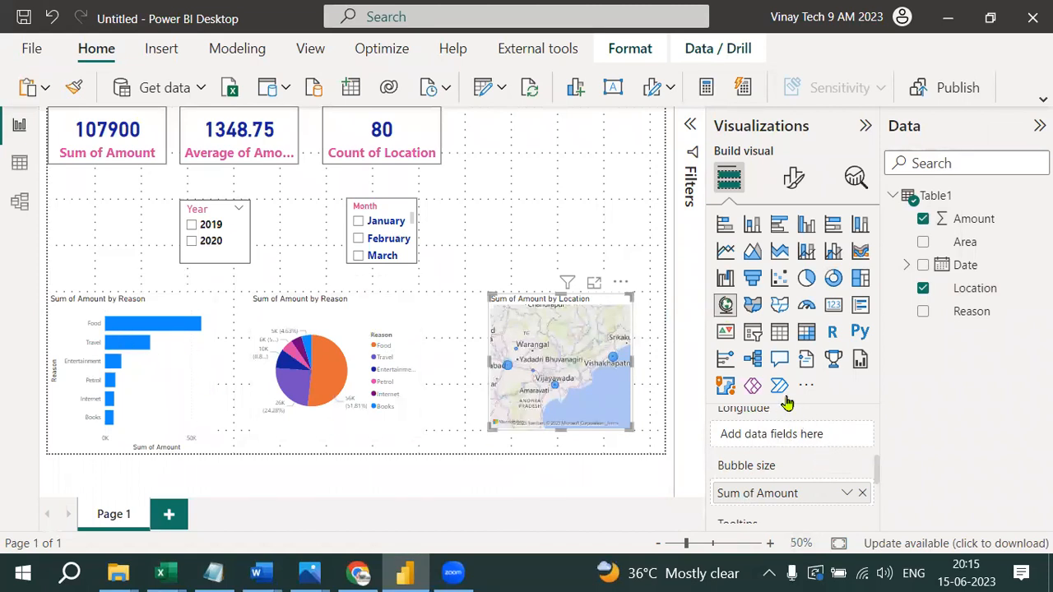
- Try filtering the report to January with the Month slicer, and clear that selection
{"action": "left_click", "coordinate": [575, 218]}
{"action": "left_click", "coordinate": [359, 224]}
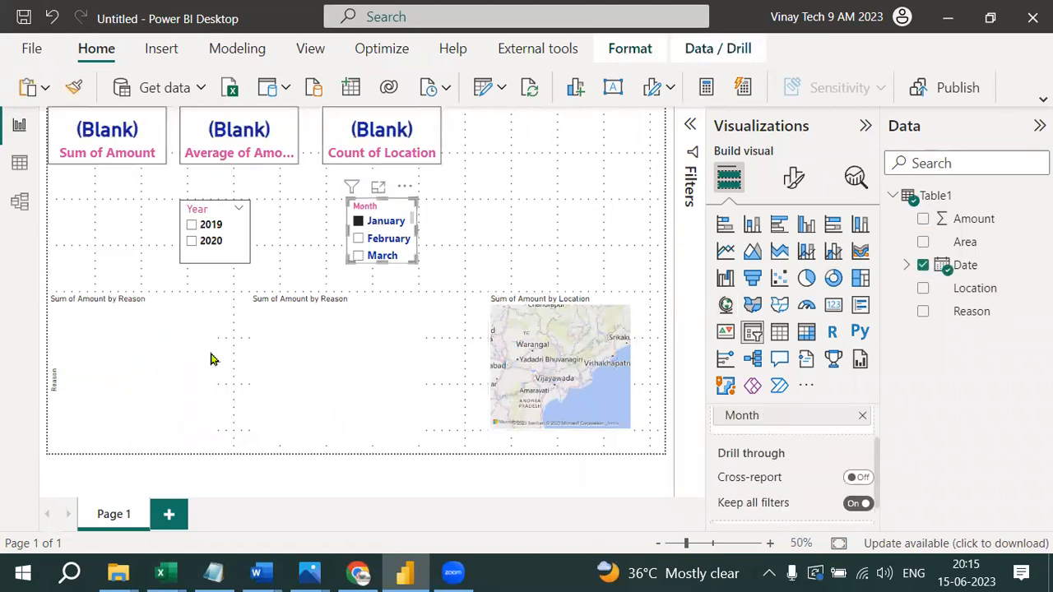
{"action": "left_click", "coordinate": [394, 207]}
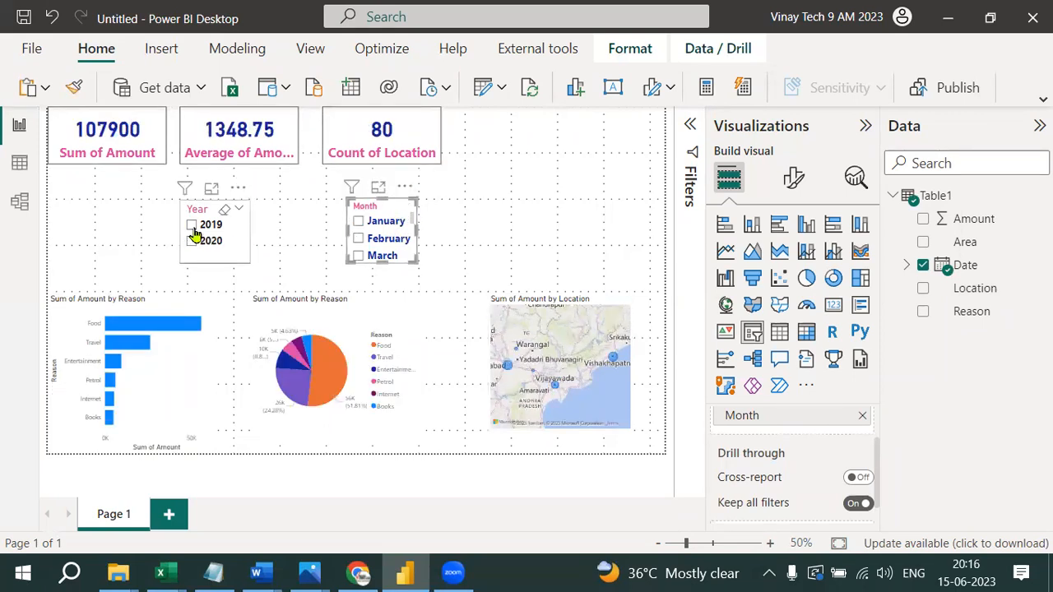
- Filter the report to July 2020 with the Year and Month slicers, after viewing the results for 2019
{"action": "left_click", "coordinate": [192, 227]}
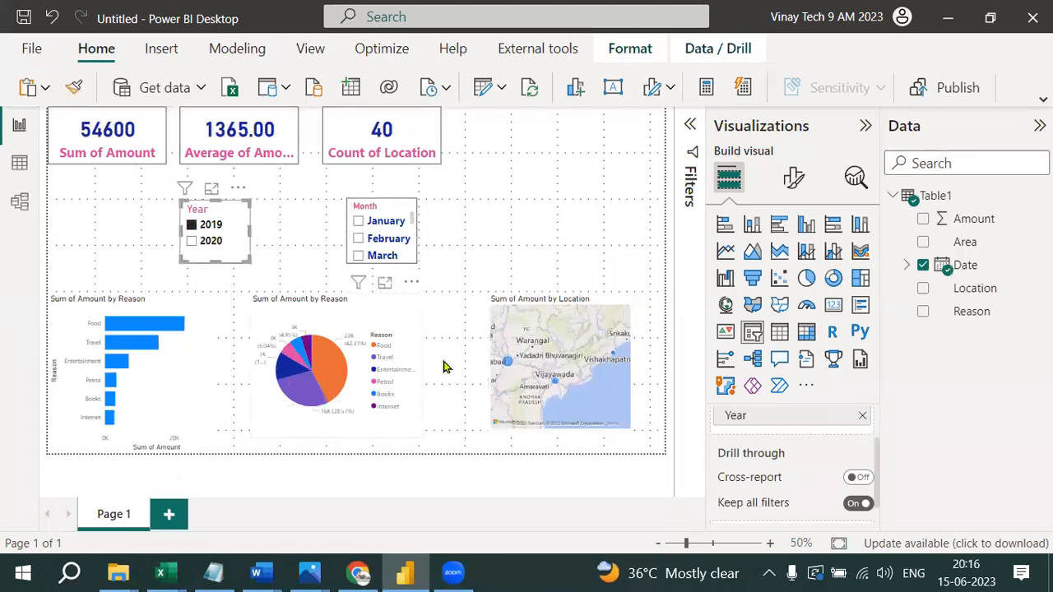
{"action": "left_click", "coordinate": [211, 241]}
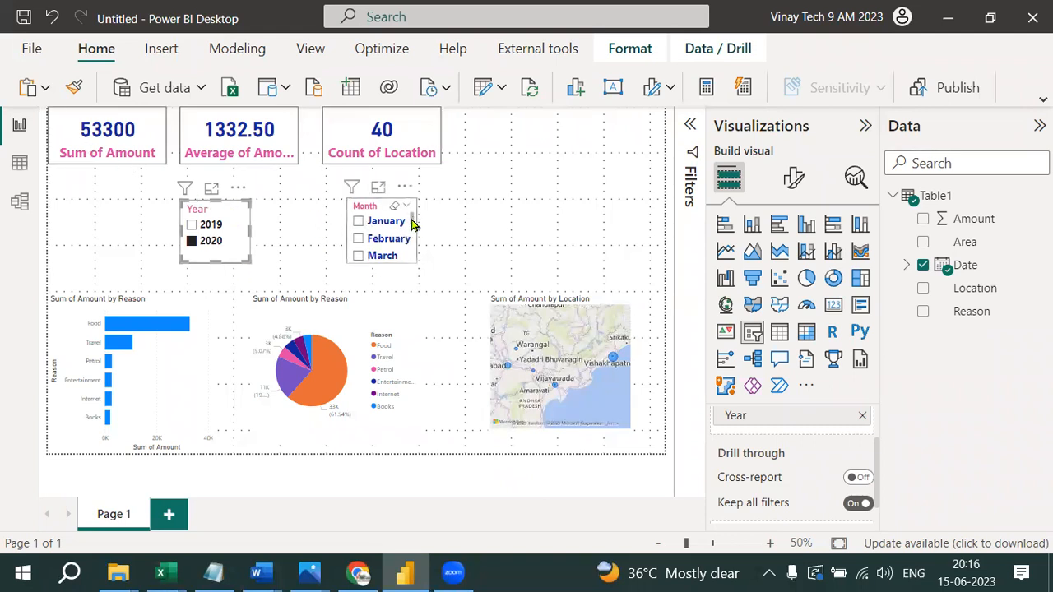
{"action": "mouse_move", "coordinate": [414, 222]}
{"action": "left_mouse_down"}
{"action": "mouse_move", "coordinate": [413, 239]}
{"action": "mouse_move", "coordinate": [405, 236]}
{"action": "left_mouse_up"}
{"action": "left_click", "coordinate": [361, 246]}
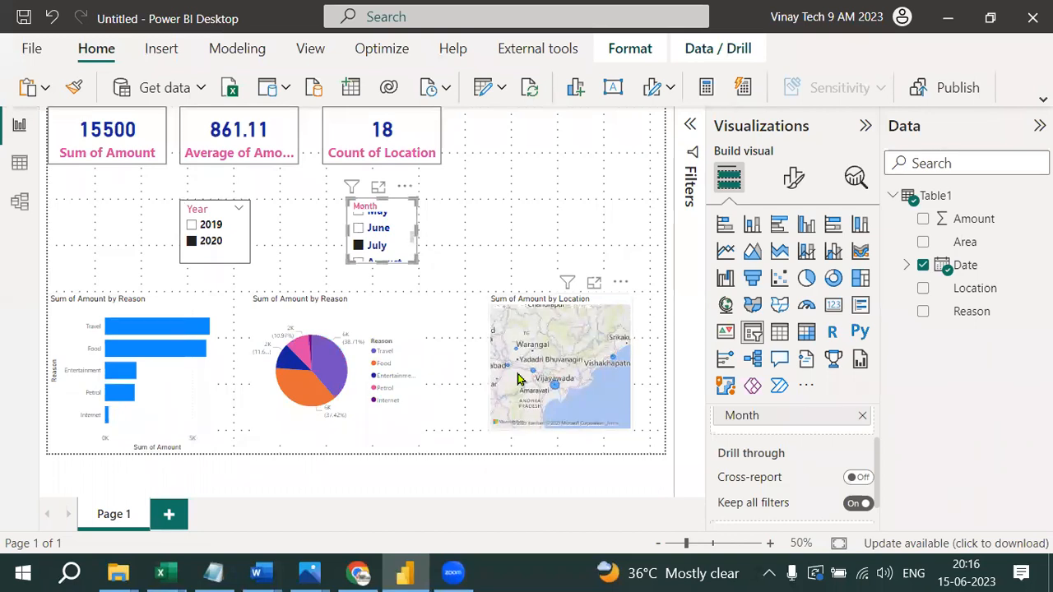
- Cross-filter the report by the pie chart's Petrol slice, and switch the highlight to Food in the bar chart
{"action": "left_click", "coordinate": [301, 349]}
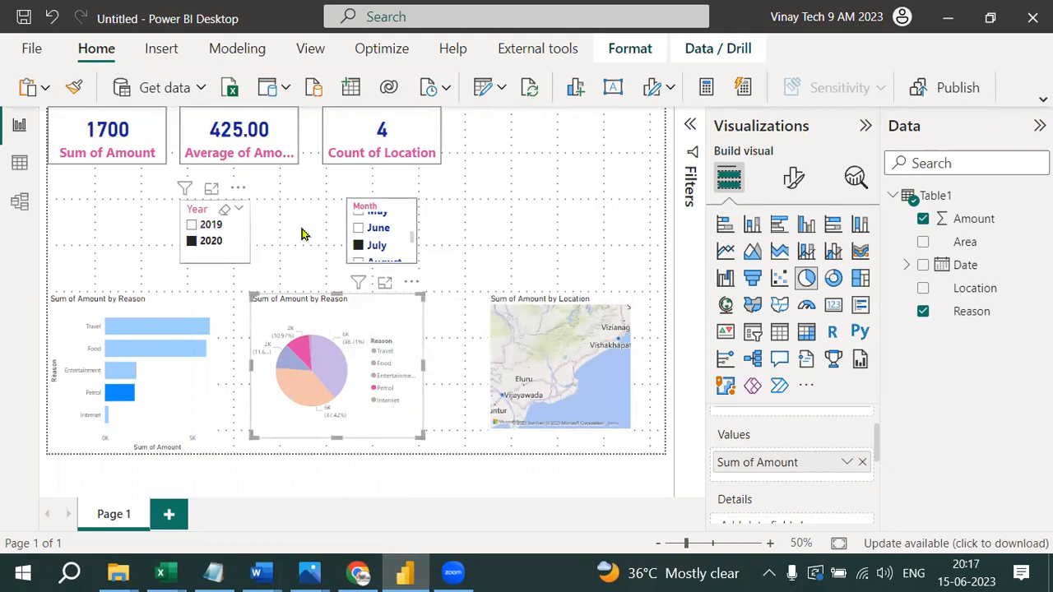
{"action": "left_click", "coordinate": [146, 351]}
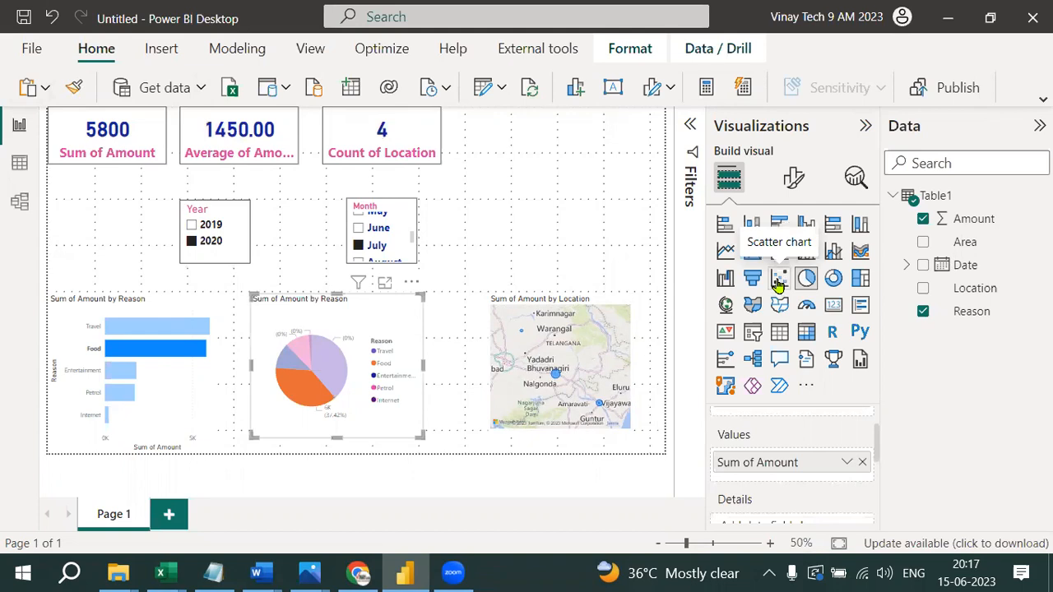
{"action": "mouse_move", "coordinate": [700, 120]}
{"action": "left_mouse_down"}
{"action": "mouse_move", "coordinate": [231, 97]}
{"action": "mouse_move", "coordinate": [297, 535]}
{"action": "mouse_move", "coordinate": [649, 145]}
{"action": "mouse_move", "coordinate": [488, 118]}
{"action": "left_mouse_up"}
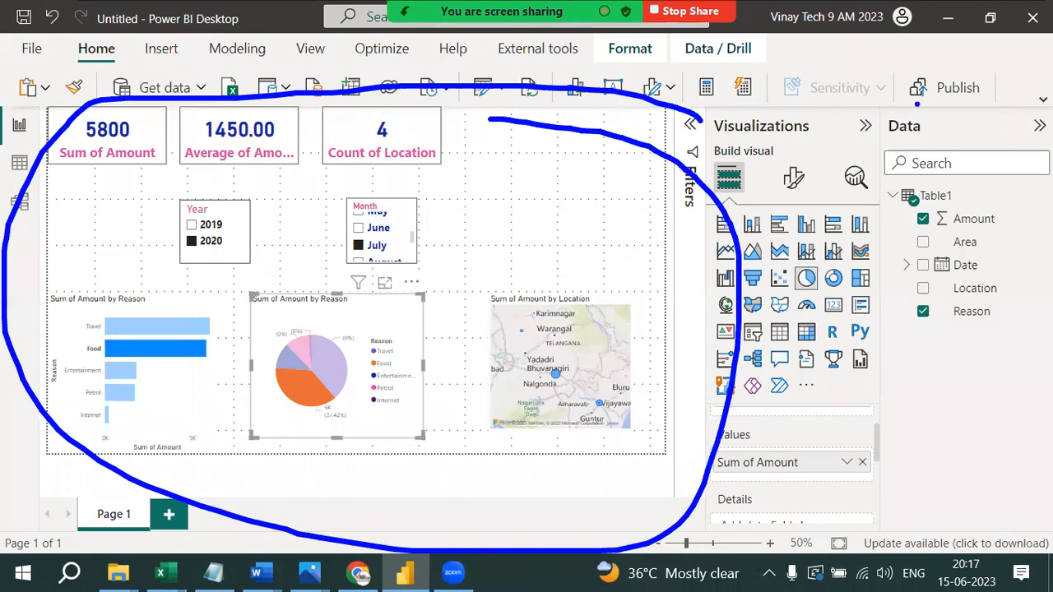
{"action": "left_click", "coordinate": [31, 51]}
{"action": "key", "text": "Escape"}
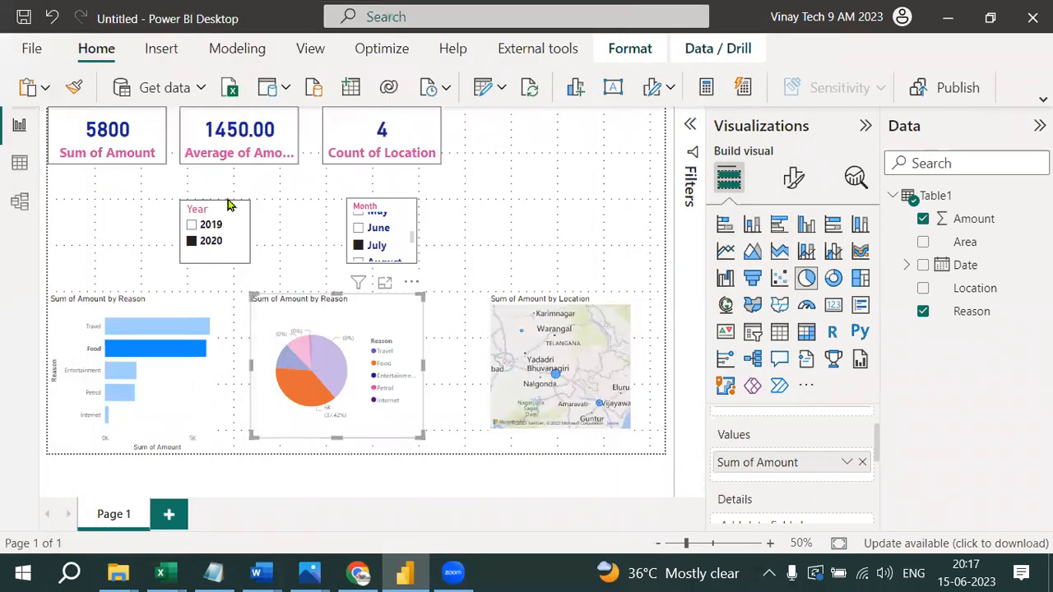
- Start saving the report as a Power BI file and choose the Documents folder as its destination
{"action": "key", "text": "ctrl+s"}
{"action": "left_click", "coordinate": [92, 191]}
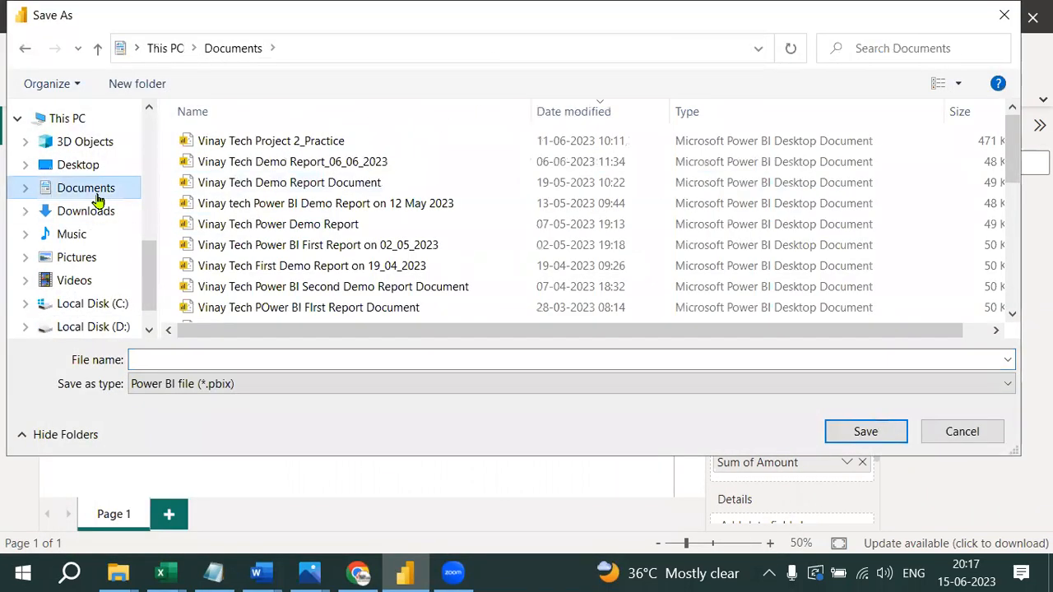
{"action": "mouse_move", "coordinate": [249, 371]}
{"action": "left_mouse_down"}
{"action": "mouse_move", "coordinate": [188, 361]}
{"action": "mouse_move", "coordinate": [206, 424]}
{"action": "mouse_move", "coordinate": [252, 369]}
{"action": "left_mouse_up"}
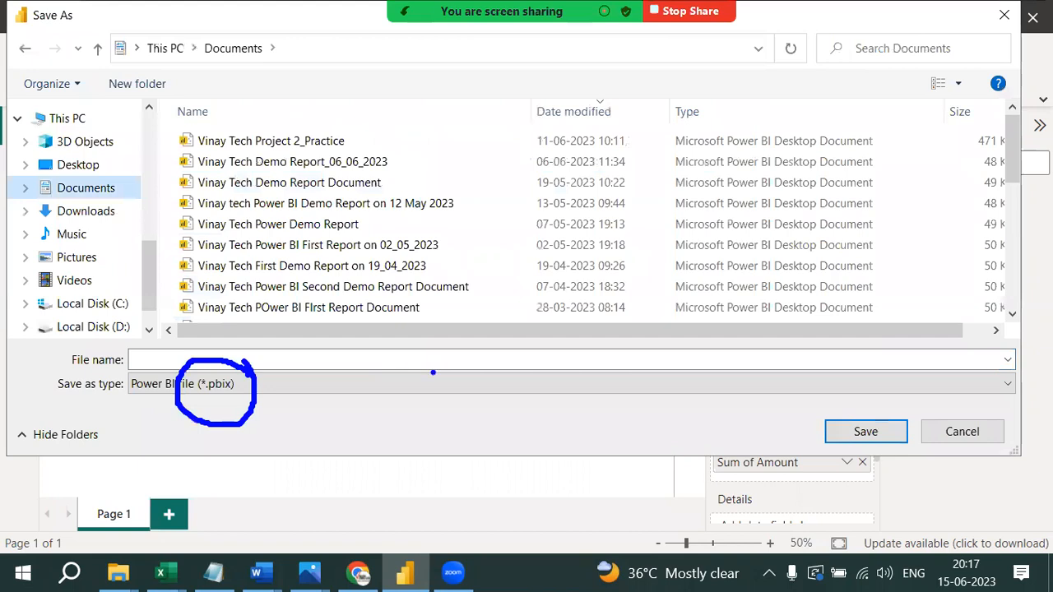
{"action": "mouse_move", "coordinate": [520, 337]}
{"action": "left_mouse_down"}
{"action": "mouse_move", "coordinate": [543, 259]}
{"action": "mouse_move", "coordinate": [600, 337]}
{"action": "mouse_move", "coordinate": [607, 317]}
{"action": "mouse_move", "coordinate": [674, 298]}
{"action": "mouse_move", "coordinate": [676, 354]}
{"action": "left_mouse_up"}
{"action": "mouse_move", "coordinate": [493, 431]}
{"action": "left_mouse_down"}
{"action": "mouse_move", "coordinate": [561, 445]}
{"action": "mouse_move", "coordinate": [609, 366]}
{"action": "left_mouse_up"}
{"action": "left_click_drag", "start_coordinate": [610, 431], "coordinate": [631, 431]}
{"action": "mouse_move", "coordinate": [682, 393]}
{"action": "left_mouse_down"}
{"action": "mouse_move", "coordinate": [667, 430]}
{"action": "mouse_move", "coordinate": [691, 448]}
{"action": "left_mouse_up"}
{"action": "mouse_move", "coordinate": [727, 391]}
{"action": "left_mouse_down"}
{"action": "mouse_move", "coordinate": [696, 450]}
{"action": "mouse_move", "coordinate": [720, 459]}
{"action": "left_mouse_up"}
{"action": "left_click_drag", "start_coordinate": [540, 510], "coordinate": [552, 508]}
{"action": "mouse_move", "coordinate": [599, 485]}
{"action": "left_mouse_down"}
{"action": "mouse_move", "coordinate": [592, 568]}
{"action": "mouse_move", "coordinate": [629, 514]}
{"action": "left_mouse_up"}
{"action": "mouse_move", "coordinate": [653, 514]}
{"action": "left_mouse_down"}
{"action": "mouse_move", "coordinate": [678, 485]}
{"action": "mouse_move", "coordinate": [703, 526]}
{"action": "left_mouse_up"}
{"action": "left_click_drag", "start_coordinate": [699, 508], "coordinate": [736, 498]}
{"action": "left_click_drag", "start_coordinate": [725, 462], "coordinate": [740, 488]}
{"action": "left_click_drag", "start_coordinate": [731, 504], "coordinate": [734, 524]}
{"action": "mouse_move", "coordinate": [778, 484]}
{"action": "left_mouse_down"}
{"action": "mouse_move", "coordinate": [760, 515]}
{"action": "mouse_move", "coordinate": [777, 498]}
{"action": "left_mouse_up"}
{"action": "left_click_drag", "start_coordinate": [786, 470], "coordinate": [791, 579]}
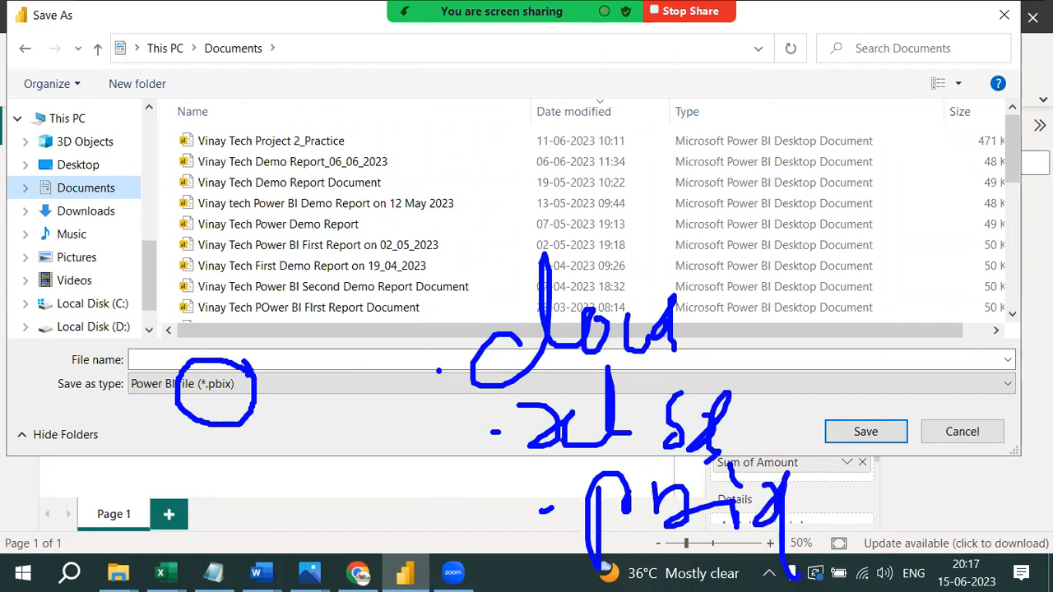
- Name the file "Vinay Tech Power BI Second Demo Report on 15_06_2023" and save it
{"action": "left_click", "coordinate": [163, 360]}
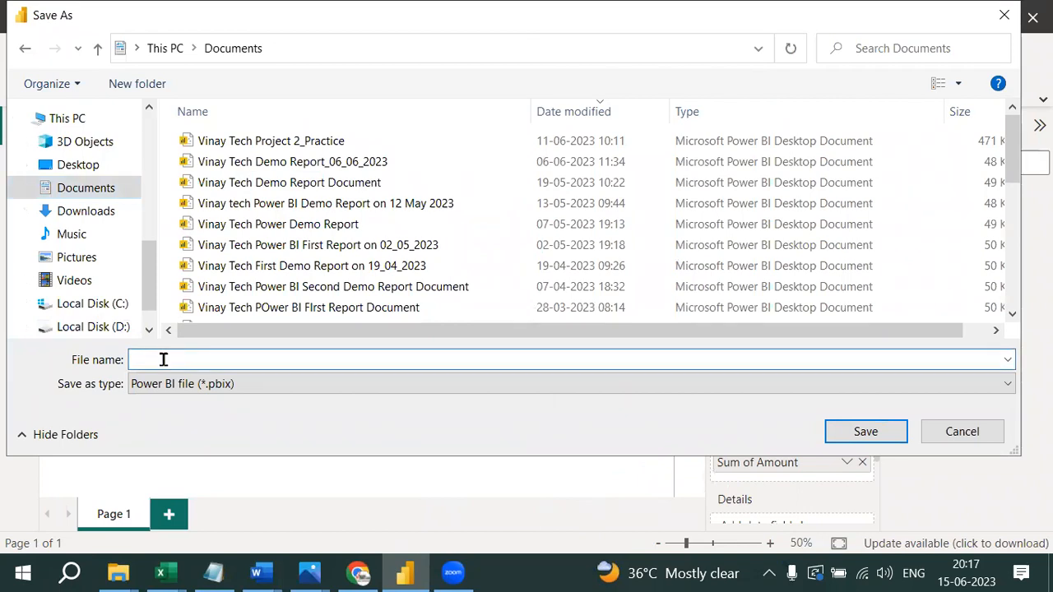
{"action": "type", "text": "Vinay Tech"}
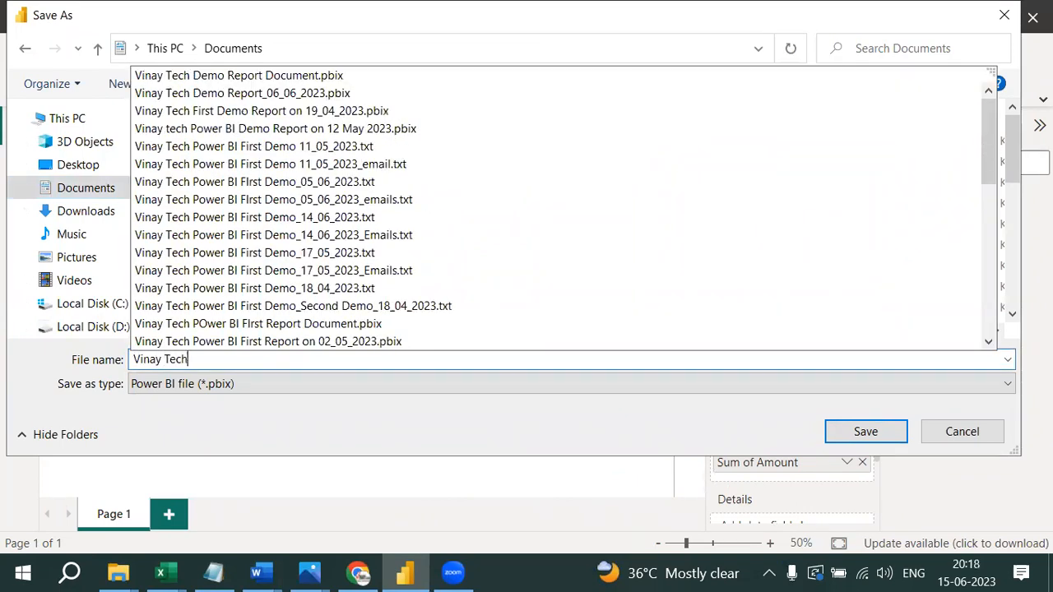
{"action": "type", "text": " Power BI "}
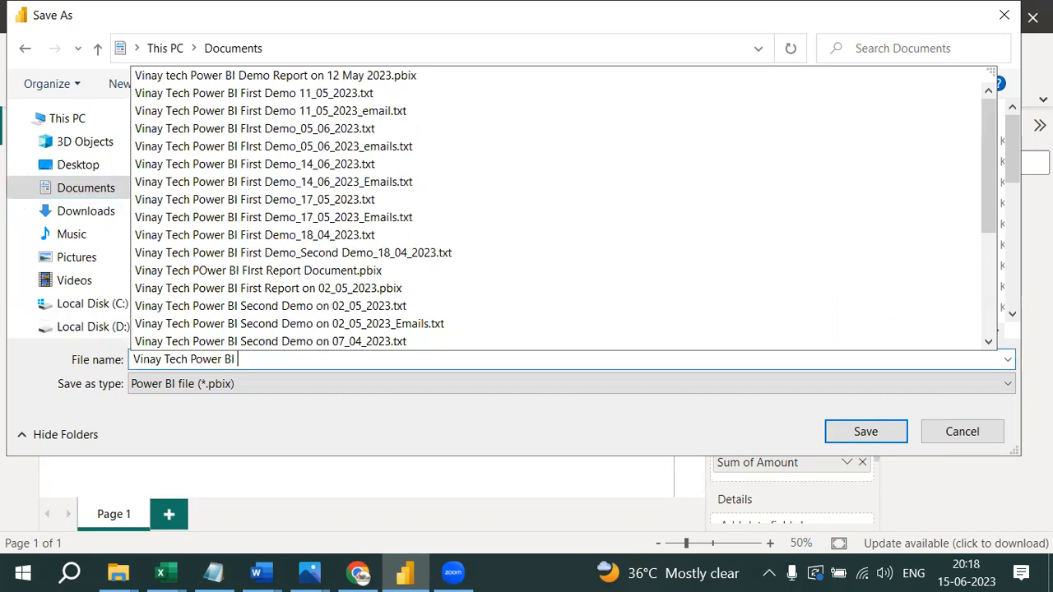
{"action": "type", "text": "Second Demo "}
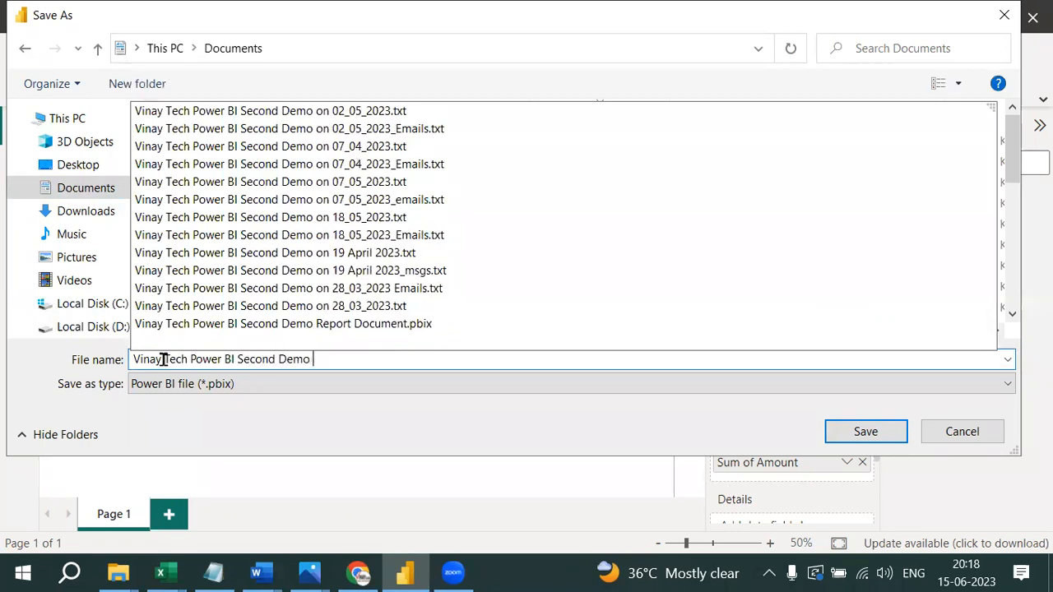
{"action": "type", "text": "Report on 15_06_2023"}
{"action": "key", "text": "Return"}
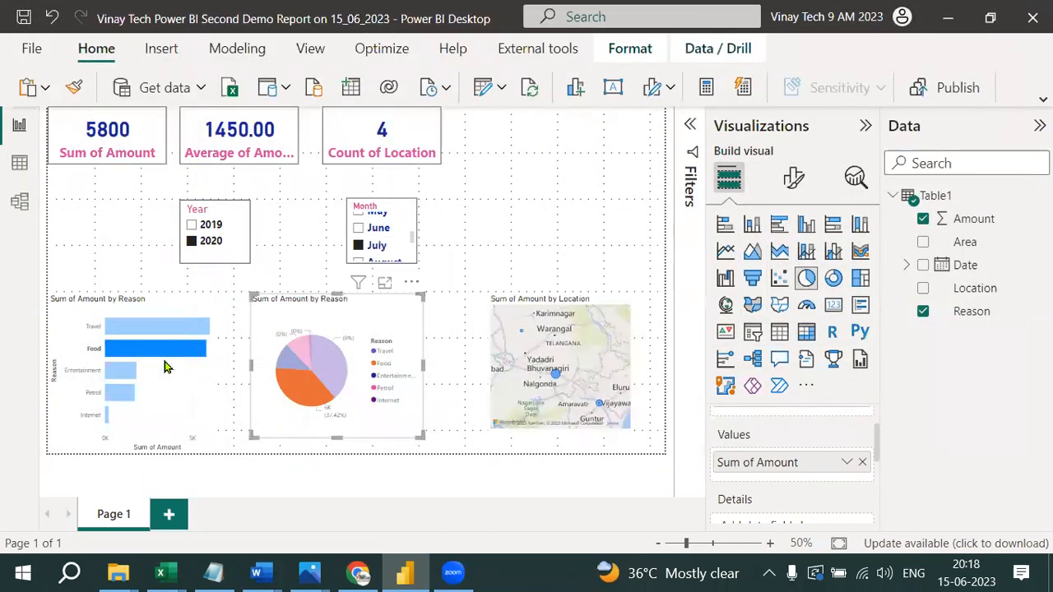
- Clear the Food highlight from the visuals and close the saved report in Power BI Desktop
{"action": "left_click", "coordinate": [234, 323]}
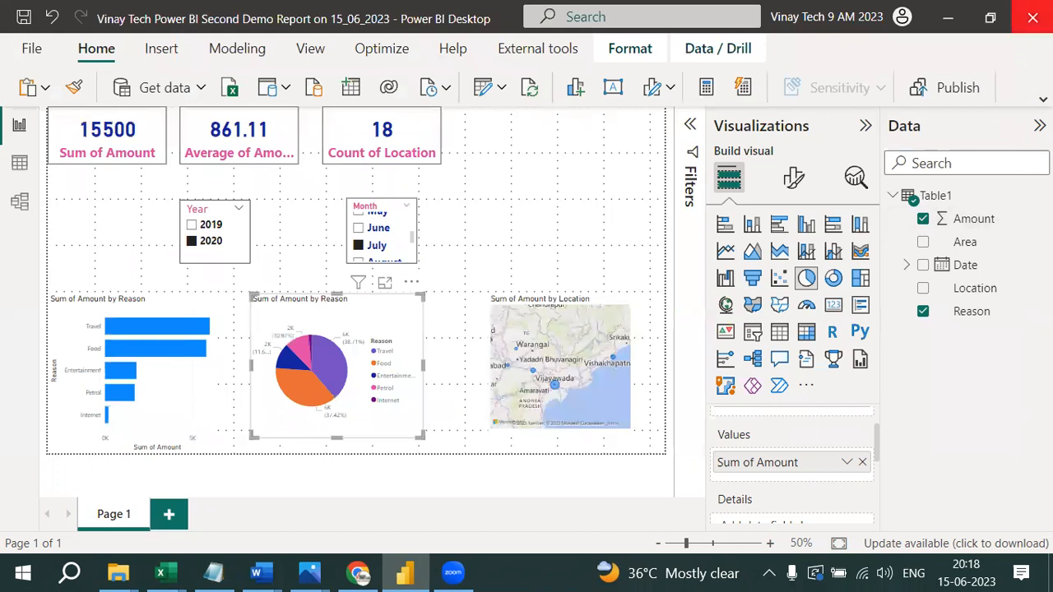
{"action": "left_click", "coordinate": [1032, 17]}
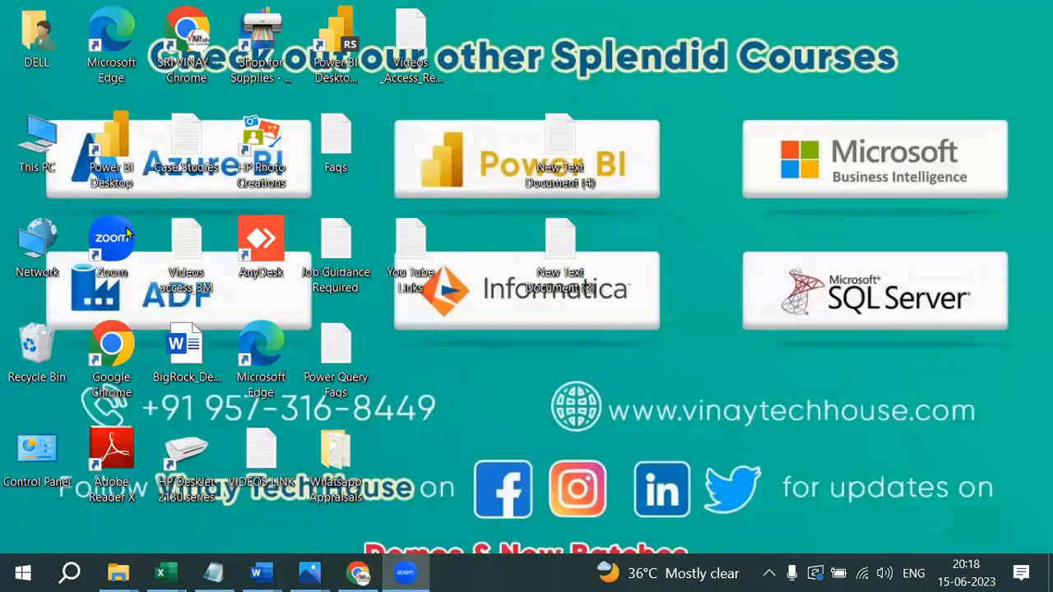
- Switch to File Explorer and open the Documents folder from This PC to find the saved report file
{"action": "double_click", "coordinate": [46, 157]}
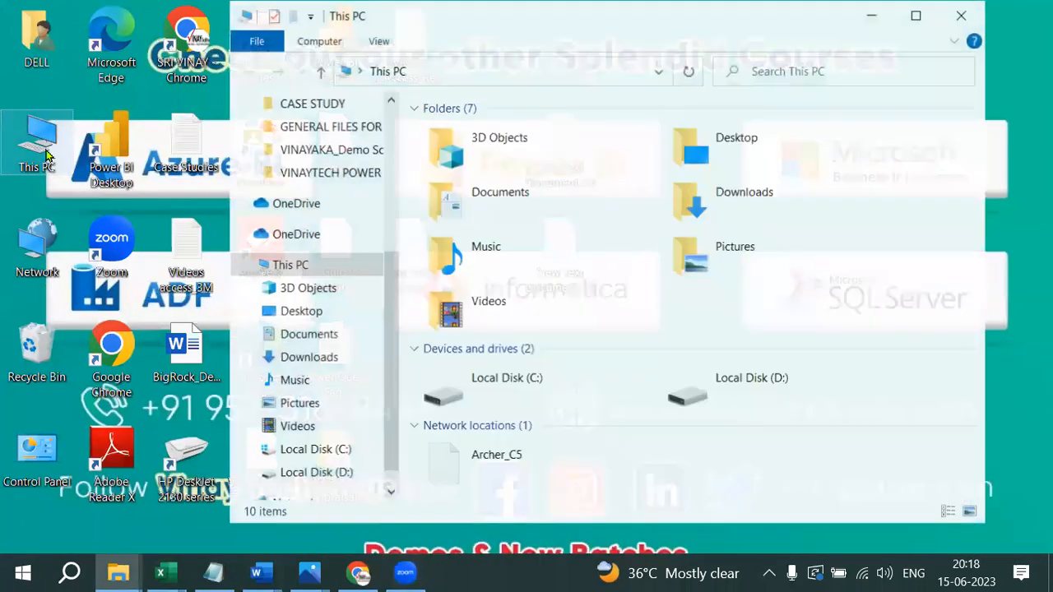
{"action": "left_click", "coordinate": [327, 338]}
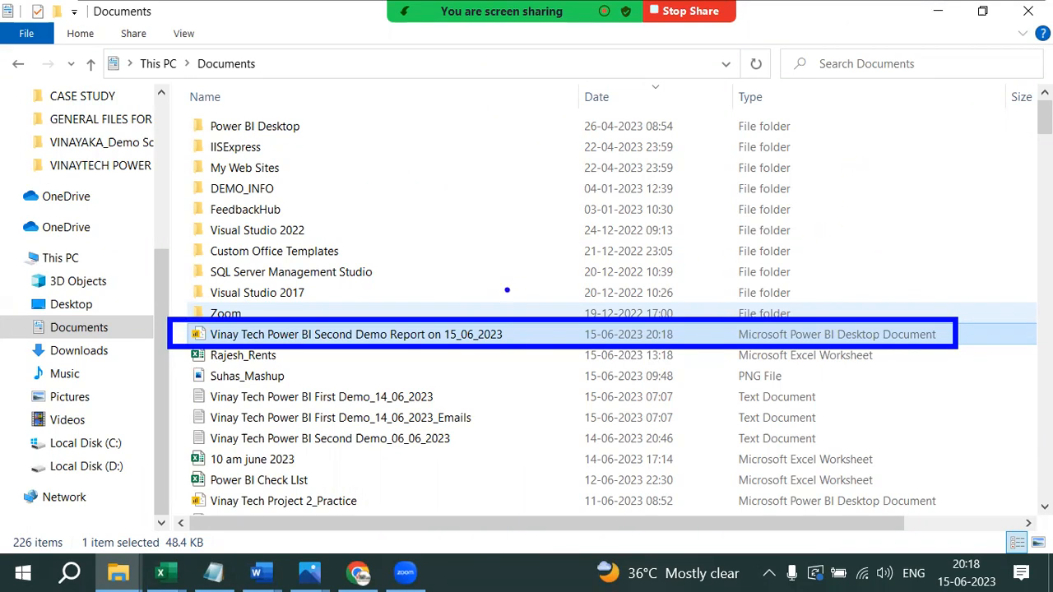
- Draw an annotation line up from the boxed report file and label it "we will not share this to customer..."
{"action": "mouse_move", "coordinate": [408, 310]}
{"action": "left_mouse_down"}
{"action": "mouse_move", "coordinate": [405, 193]}
{"action": "mouse_move", "coordinate": [420, 148]}
{"action": "left_mouse_up"}
{"action": "type", "text": "we will not share this to cu"}
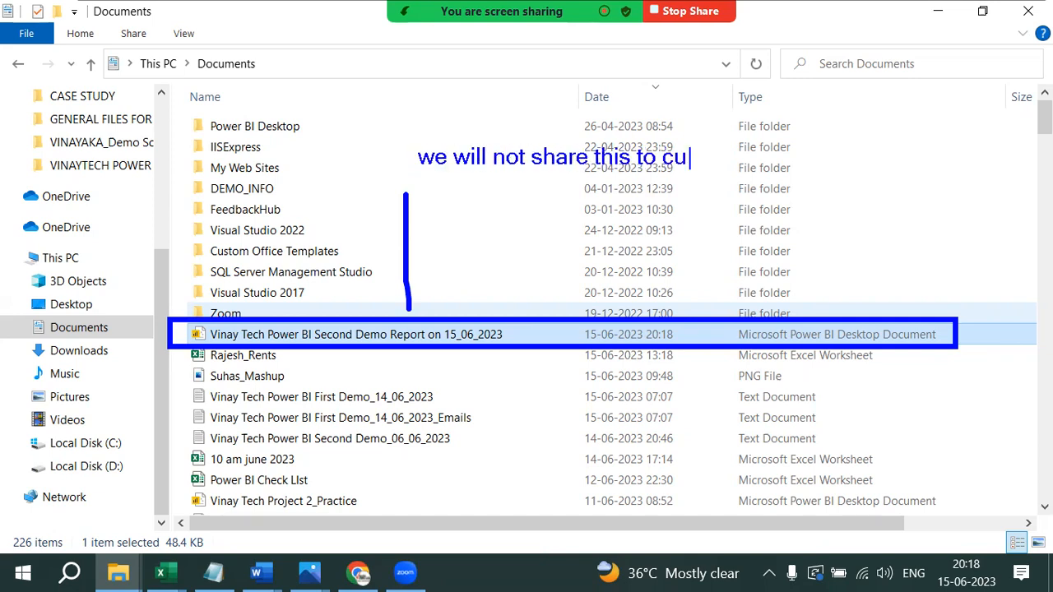
{"action": "type", "text": "stomer..."}
{"action": "key", "text": "Return"}
- Add a second line to the annotation reading "in this document only reporting part..."
{"action": "type", "text": "in"}
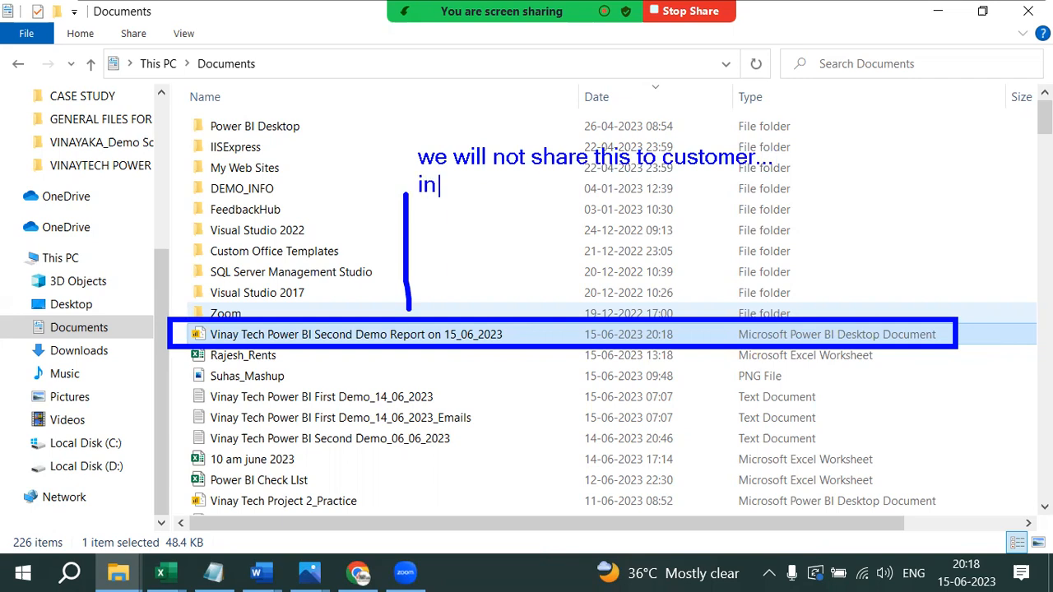
{"action": "type", "text": " the"}
{"action": "key", "text": "BackSpace"}
{"action": "type", "text": "jus"}
{"action": "key", "text": "BackSpace"}
{"action": "key", "text": "BackSpace"}
{"action": "key", "text": "BackSpace"}
{"action": "type", "text": "is document"}
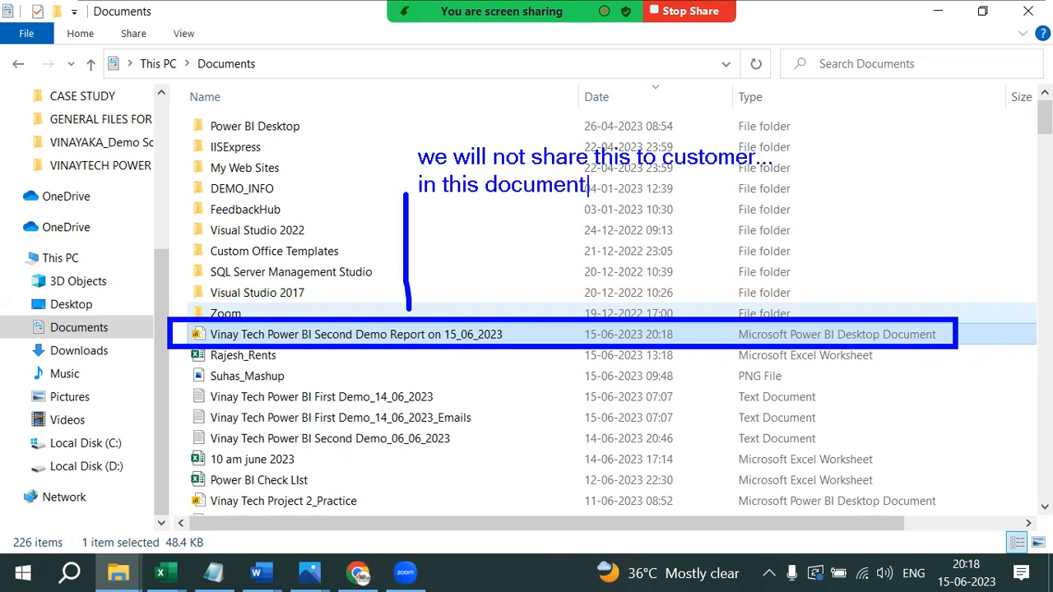
{"action": "type", "text": " only repo"}
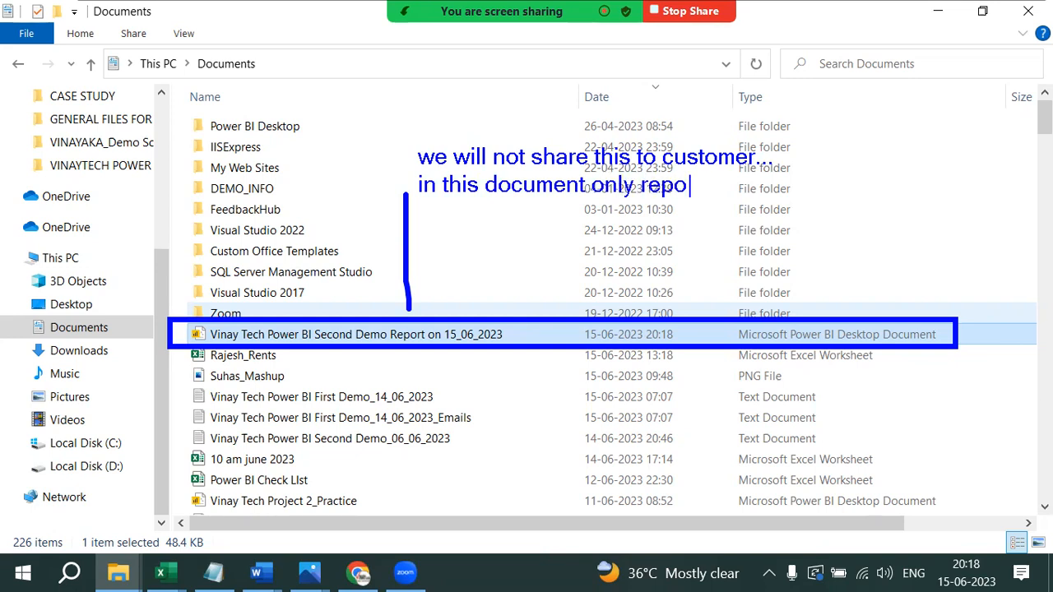
{"action": "type", "text": "rting parting"}
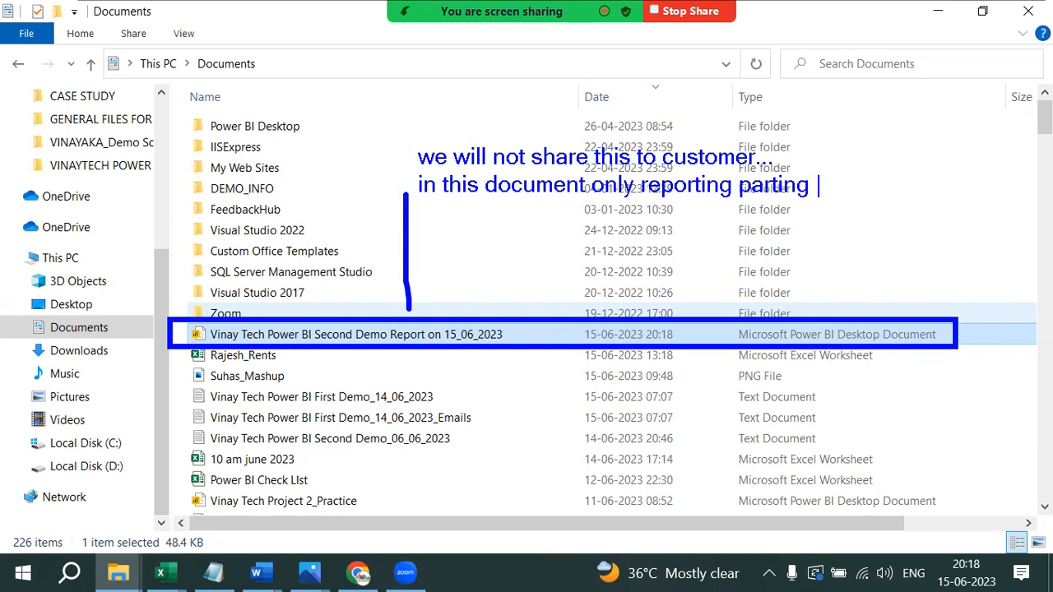
{"action": "key", "text": "BackSpace"}
{"action": "key", "text": "BackSpace"}
{"action": "key", "text": "BackSpace"}
{"action": "key", "text": "BackSpace"}
{"action": "type", "text": ".."}
- Leave a blank line in the annotation and add "By moving to Service / Server" below it
{"action": "key", "text": "Return"}
{"action": "key", "text": "Return"}
{"action": "type", "text": "By moving to Service / Server"}
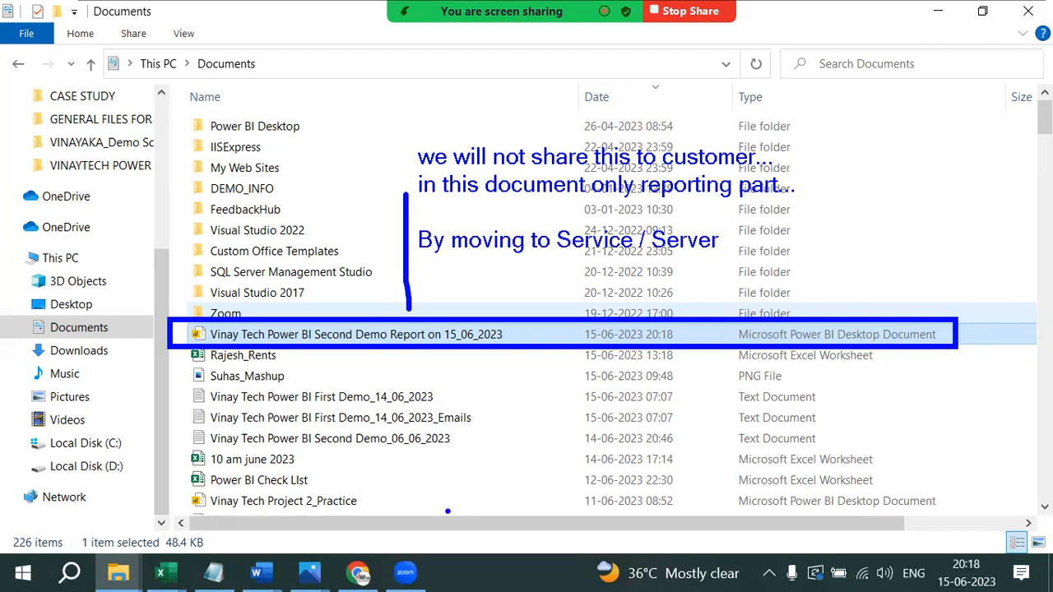
- Switch to Photos and show the Self Service BI (SSBI) Example image
{"action": "mouse_move", "coordinate": [303, 575]}
{"action": "left_click", "coordinate": [512, 486]}
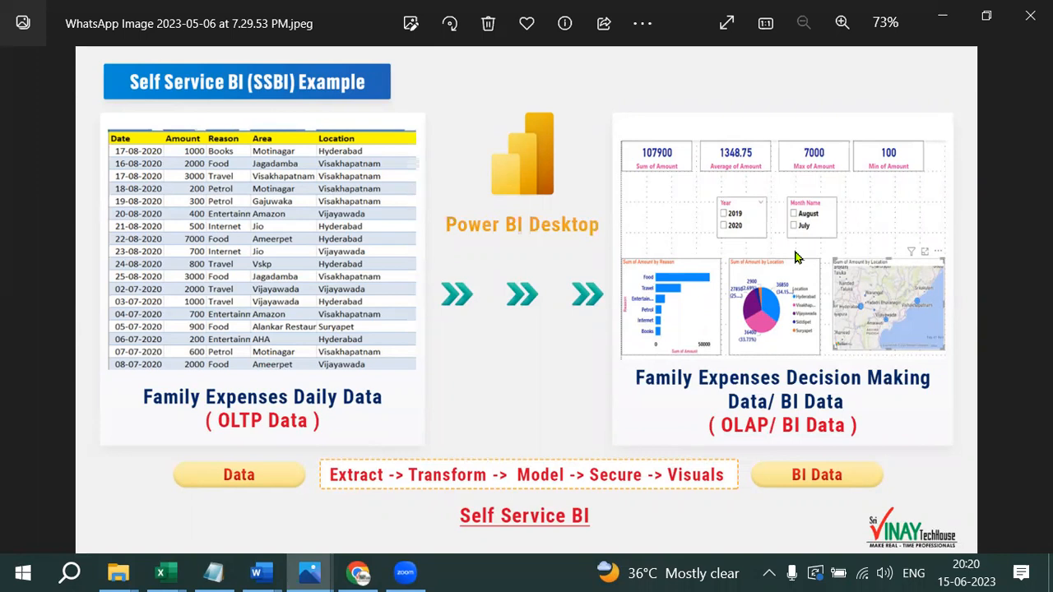
- Switch to Notepad and add the lines "Data-->Microsoft Fabric" and "PBI Desktop..." below the download notes
{"action": "left_click", "coordinate": [213, 572]}
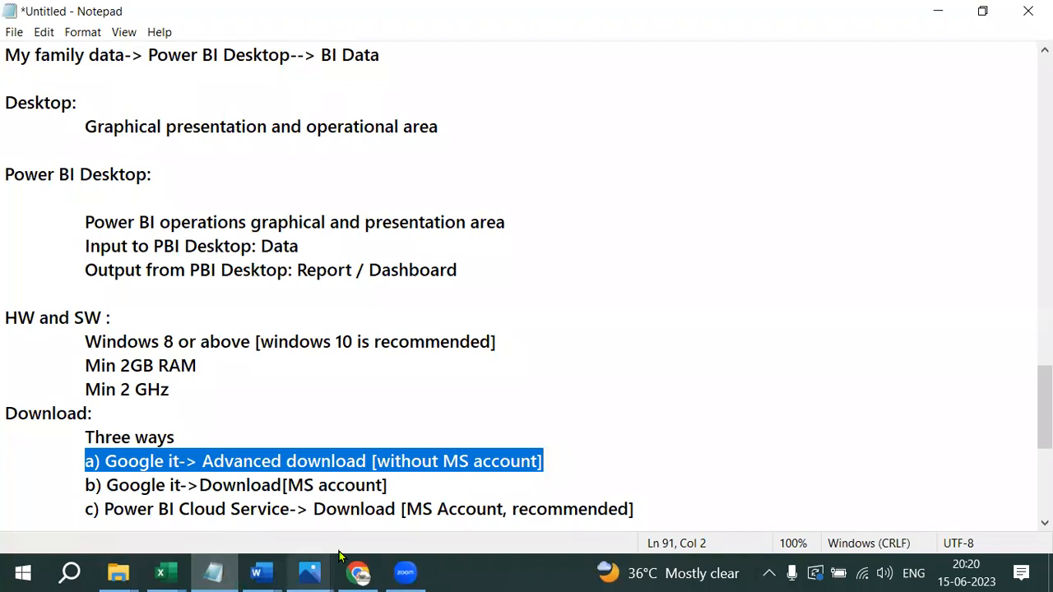
{"action": "scroll", "coordinate": [389, 496], "scroll_direction": "down", "scroll_amount": 5}
{"action": "scroll", "coordinate": [392, 496], "scroll_direction": "up", "scroll_amount": 2}
{"action": "left_click", "coordinate": [189, 348]}
{"action": "type", "text": "Data-->Microsoft"}
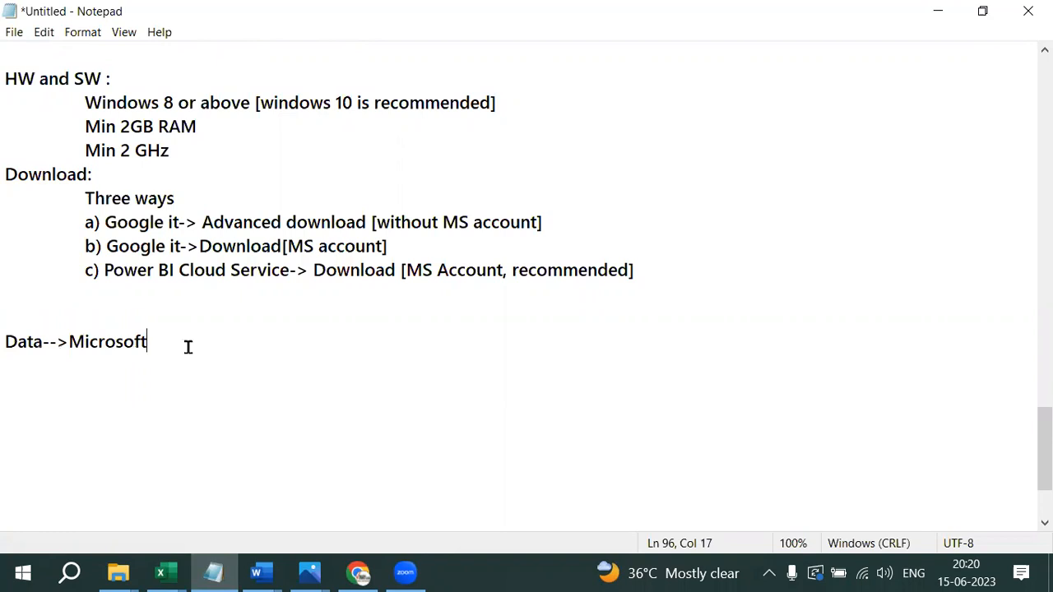
{"action": "type", "text": " Fabric"}
{"action": "key", "text": "Return"}
{"action": "key", "text": "Return"}
{"action": "type", "text": "PBI D"}
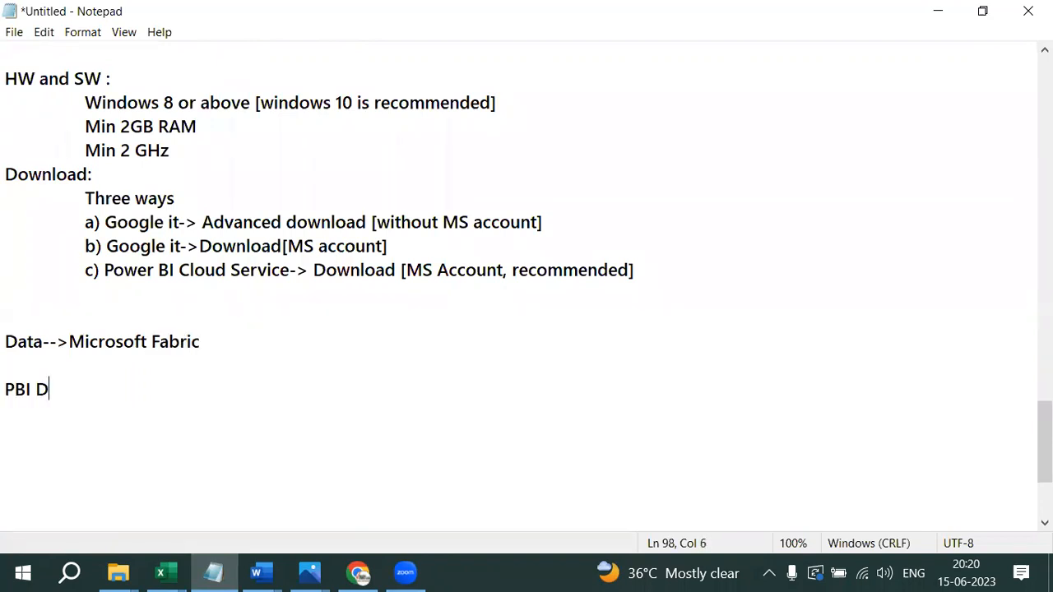
{"action": "type", "text": "esktop..."}
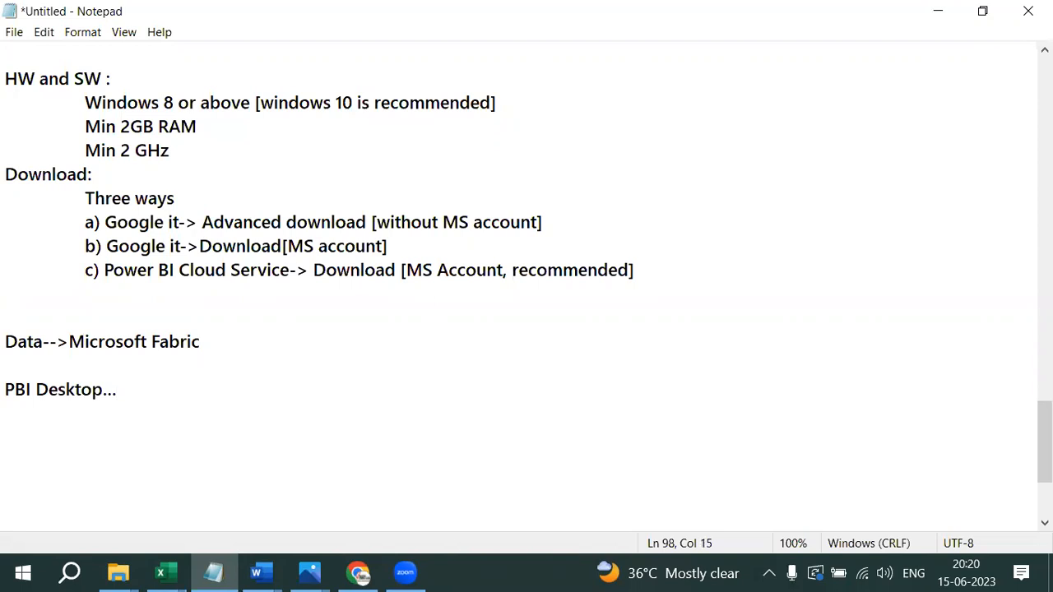
- Switch to Photos and review the BI Evolution slide and the demo-slide-6 slide on data types and storage
{"action": "left_click", "coordinate": [310, 572]}
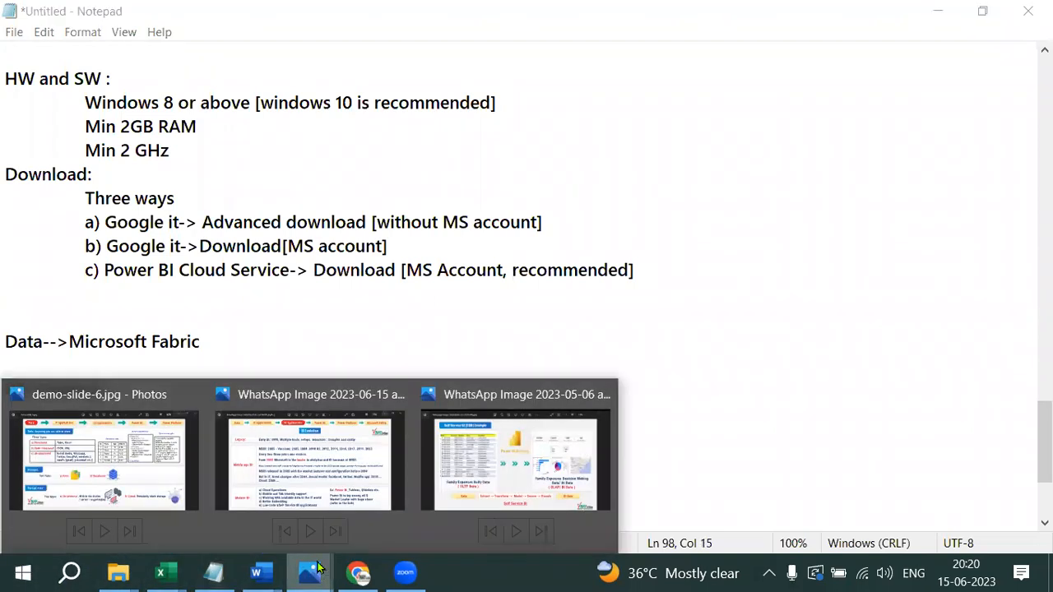
{"action": "left_click", "coordinate": [314, 492]}
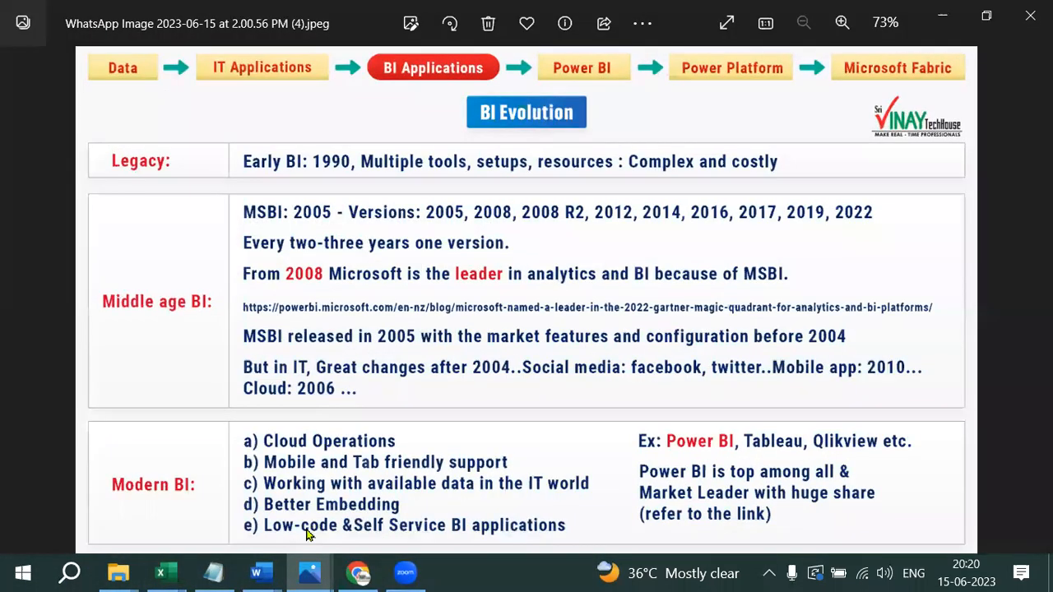
{"action": "left_click", "coordinate": [306, 573]}
{"action": "left_click", "coordinate": [120, 478]}
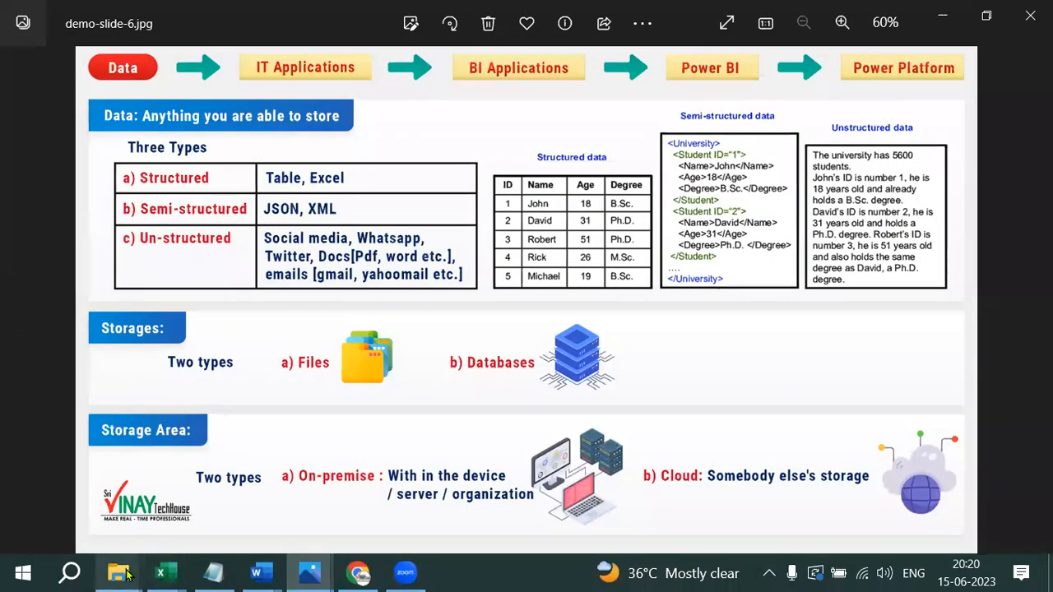
- Open demo-slide-3 from the VINAYAKA_Demo Screens folder and page back to the demo-slide-1_V2 course slide
{"action": "left_click", "coordinate": [122, 573]}
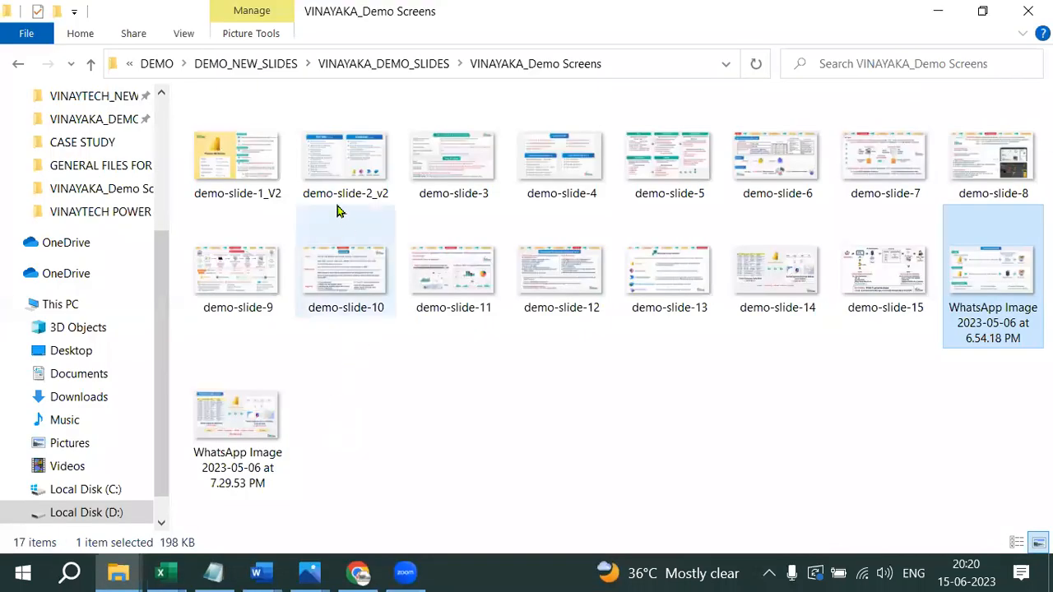
{"action": "left_click", "coordinate": [425, 182]}
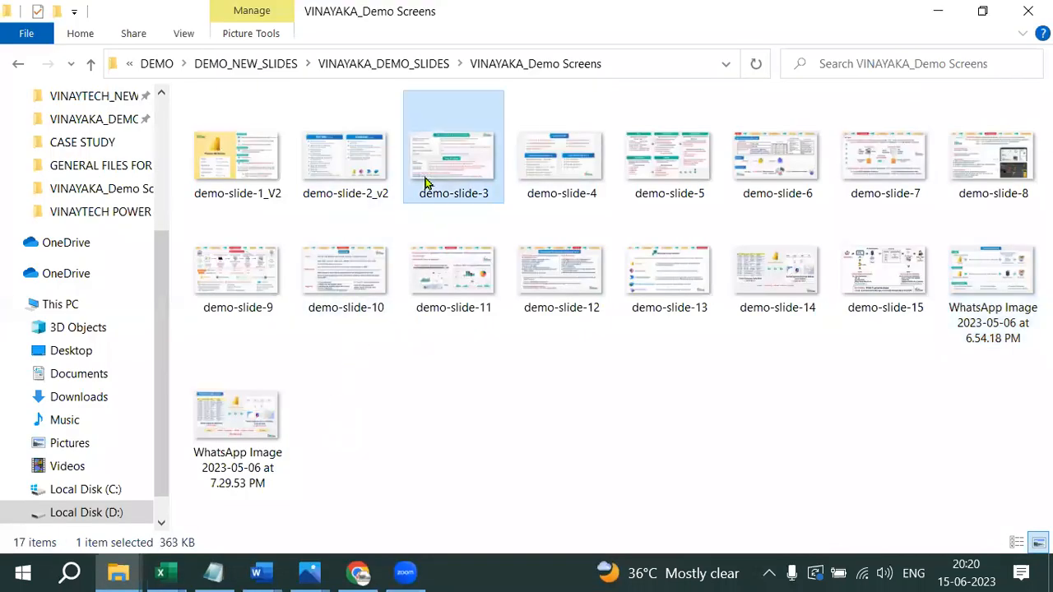
{"action": "double_click", "coordinate": [425, 183]}
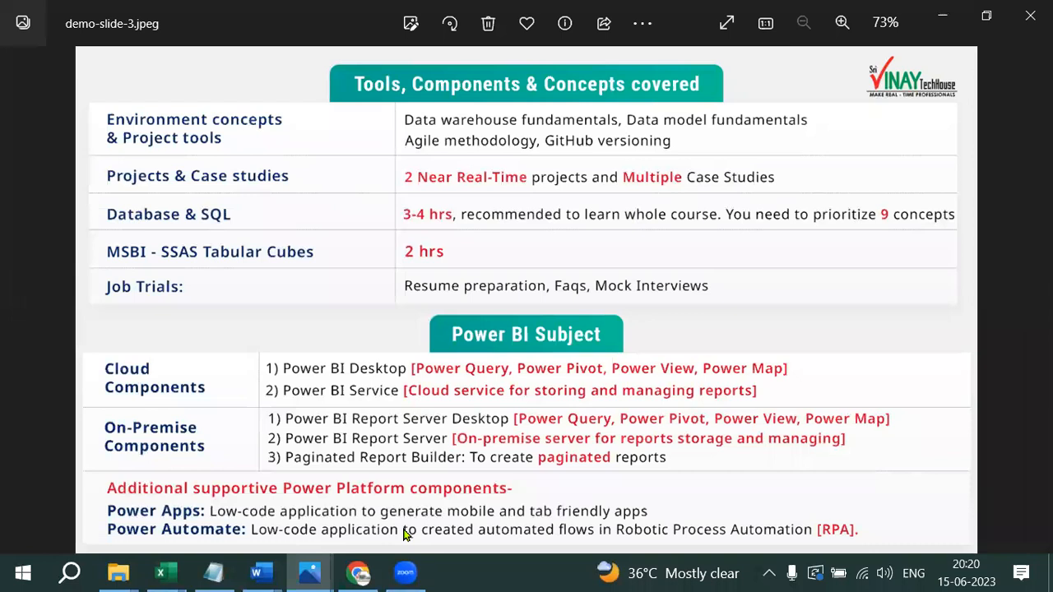
{"action": "left_click", "coordinate": [13, 299]}
{"action": "left_click", "coordinate": [13, 299]}
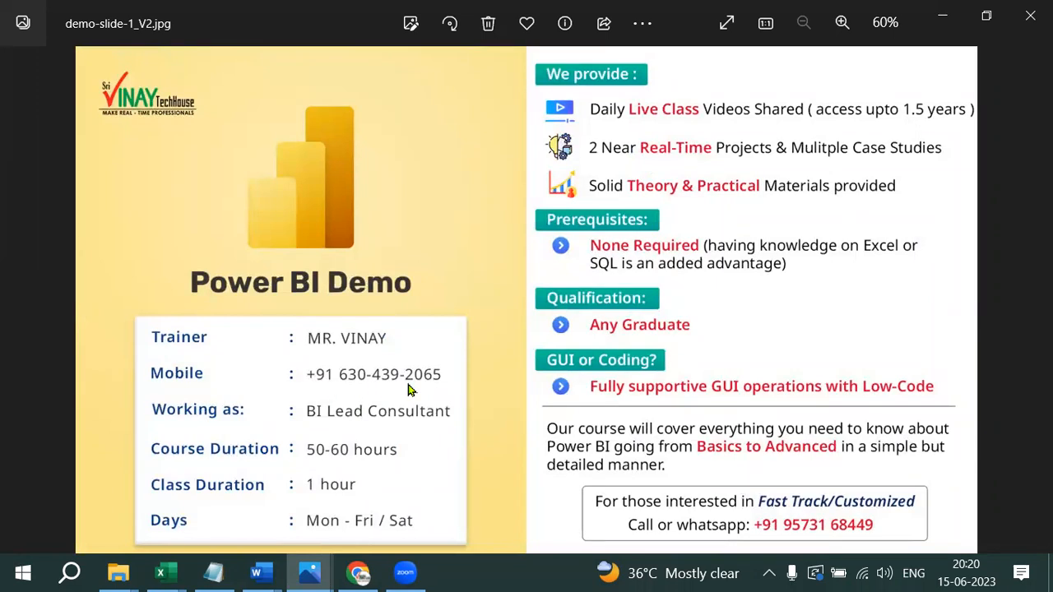
- Return to the start of the Notepad notes and select the contact number and timing line
{"action": "left_click", "coordinate": [213, 572]}
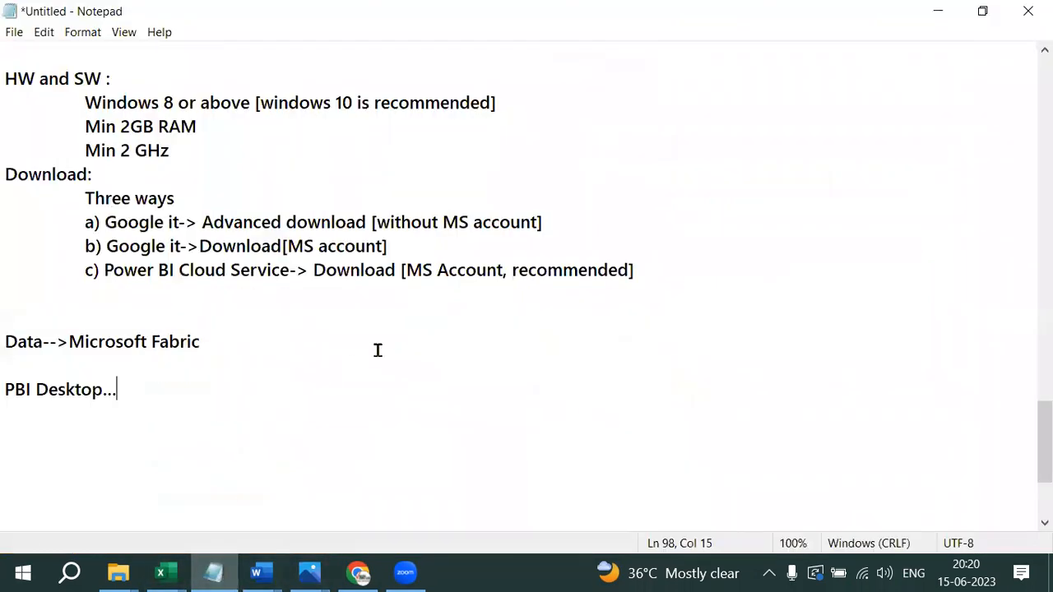
{"action": "scroll", "coordinate": [377, 351], "scroll_direction": "up", "scroll_amount": 3}
{"action": "scroll", "coordinate": [377, 350], "scroll_direction": "up", "scroll_amount": 20}
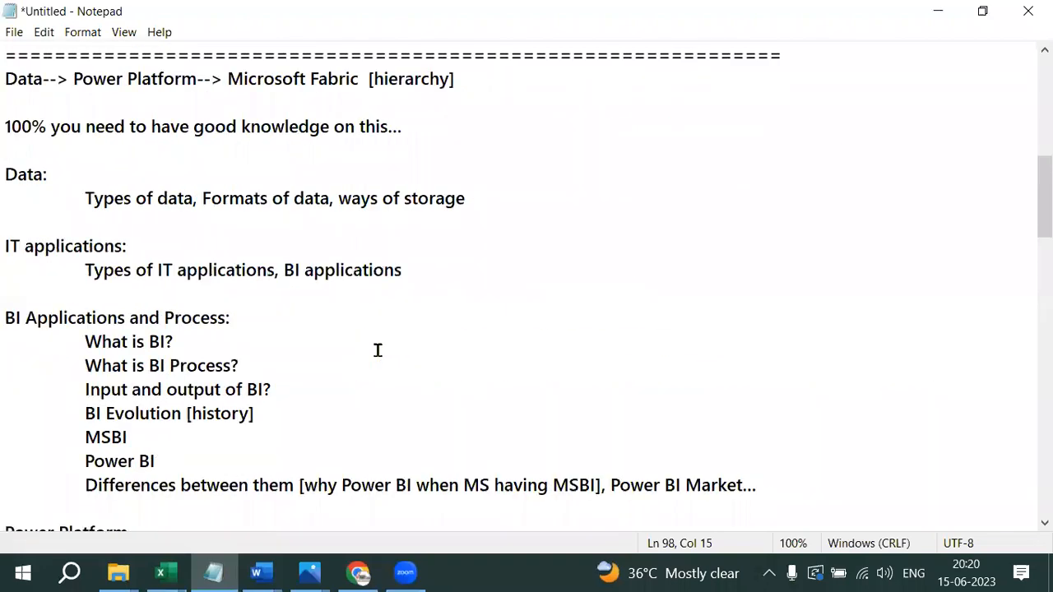
{"action": "left_click_drag", "start_coordinate": [11, 292], "coordinate": [596, 305]}
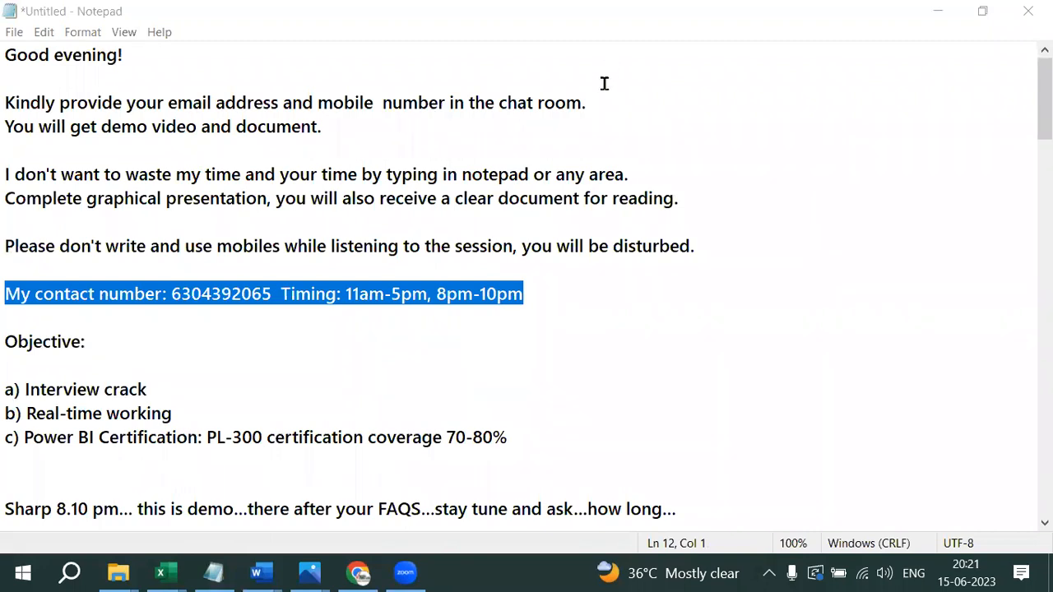
- Annotate the notes: box the Objective heading, tick the first two objectives, underline the PL-300 certification, and handwrite "2 M" beside them
{"action": "mouse_move", "coordinate": [1, 320]}
{"action": "left_mouse_down"}
{"action": "mouse_move", "coordinate": [66, 370]}
{"action": "mouse_move", "coordinate": [234, 352]}
{"action": "left_mouse_up"}
{"action": "left_click_drag", "start_coordinate": [179, 403], "coordinate": [283, 375]}
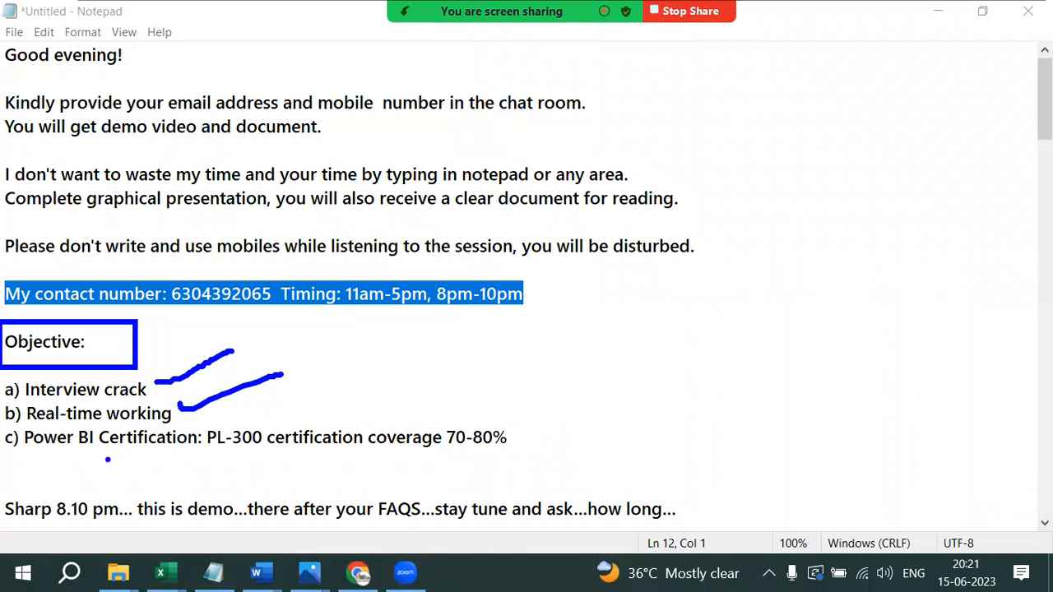
{"action": "left_click_drag", "start_coordinate": [86, 453], "coordinate": [506, 460]}
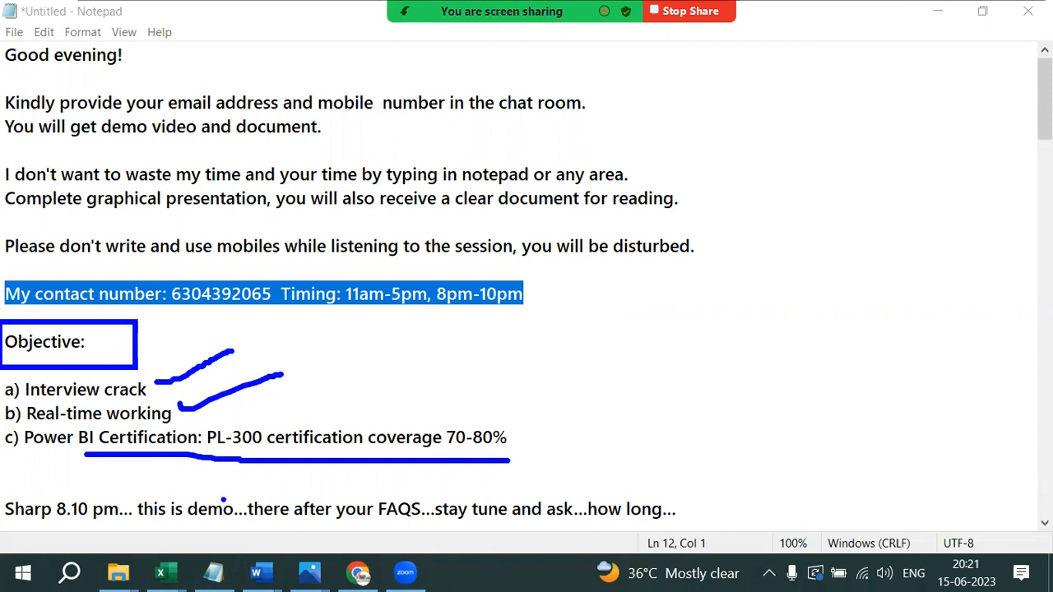
{"action": "mouse_move", "coordinate": [549, 327]}
{"action": "left_mouse_down"}
{"action": "mouse_move", "coordinate": [676, 417]}
{"action": "mouse_move", "coordinate": [689, 335]}
{"action": "mouse_move", "coordinate": [781, 384]}
{"action": "left_mouse_up"}
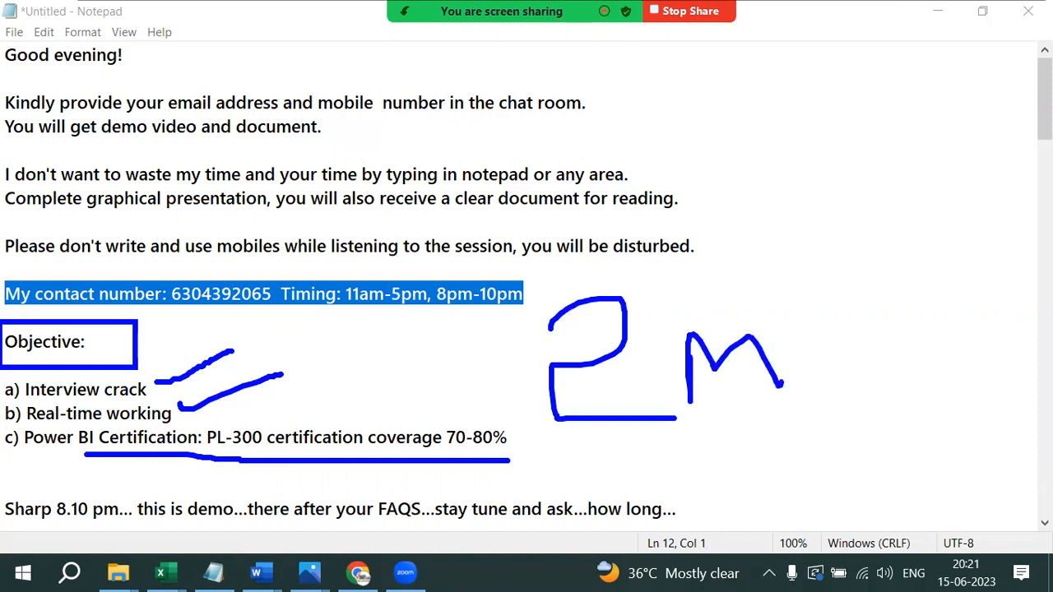
- Show the demo-slide-1_V2 course slide again, and return to the end of the Notepad notes
{"action": "mouse_move", "coordinate": [310, 574]}
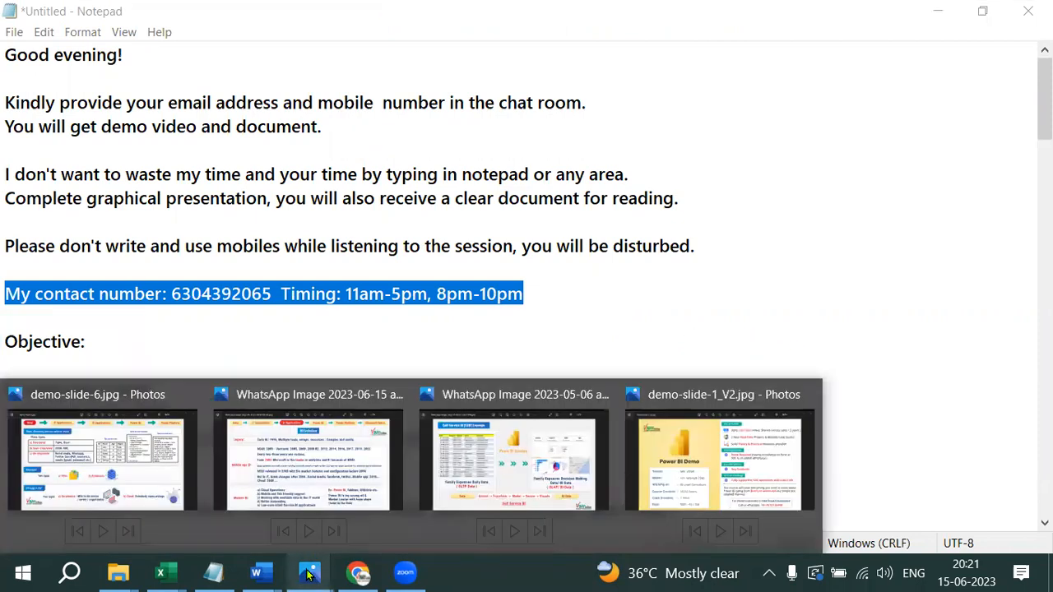
{"action": "left_click", "coordinate": [737, 466]}
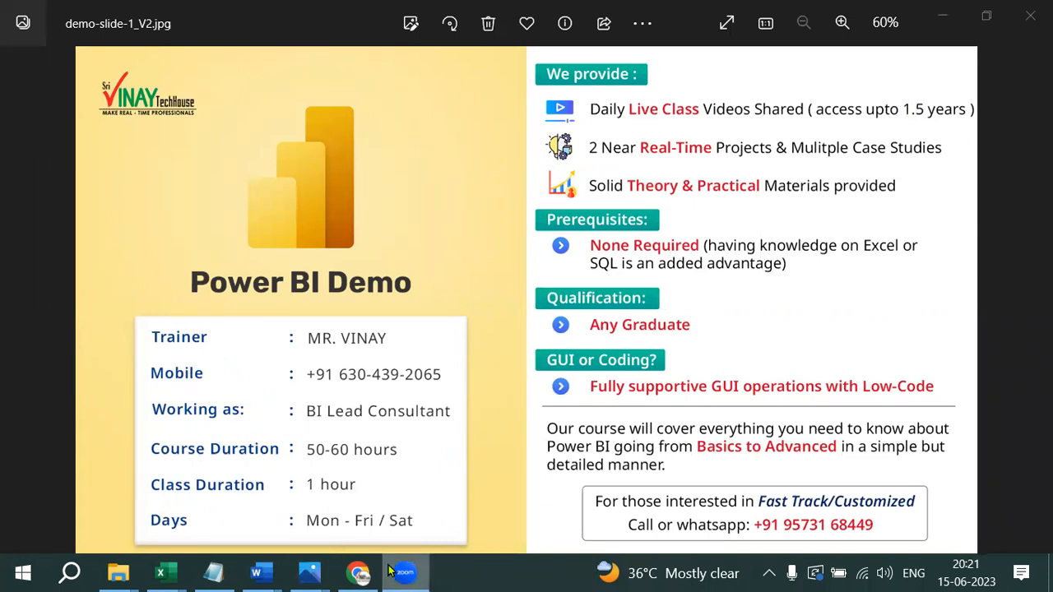
{"action": "left_click", "coordinate": [216, 574]}
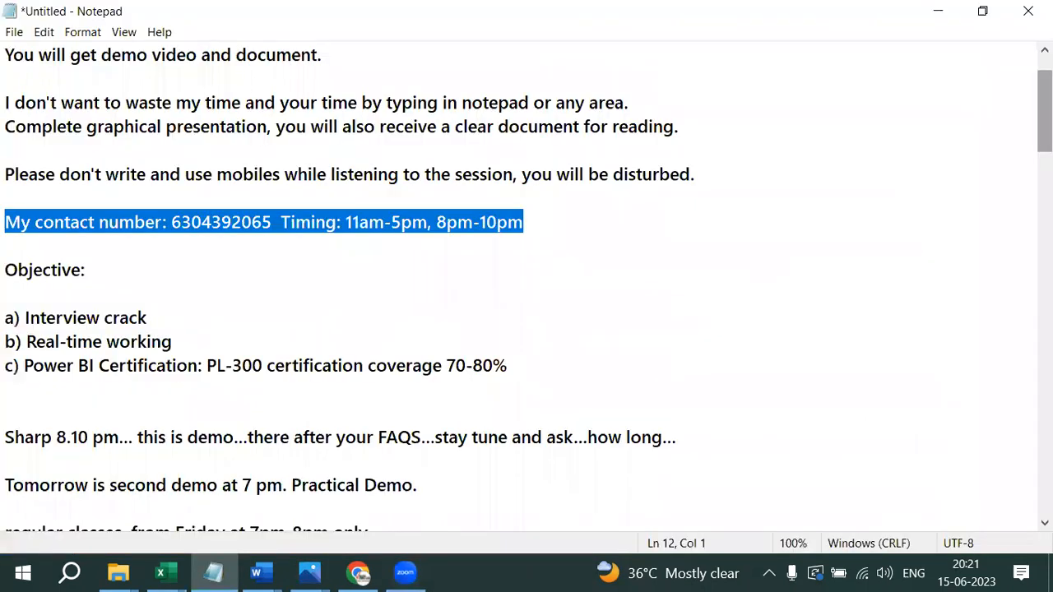
{"action": "scroll", "coordinate": [526, 288], "scroll_direction": "down", "scroll_amount": 1}
{"action": "scroll", "coordinate": [527, 288], "scroll_direction": "down", "scroll_amount": 15}
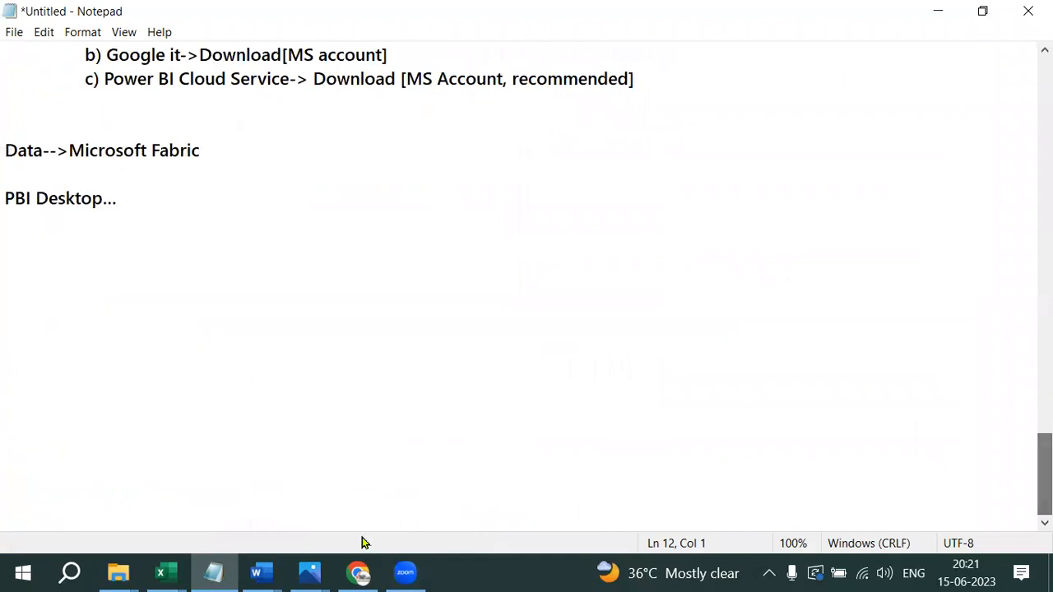
- Bring up the open slide images in Photos to choose one to present
{"action": "mouse_move", "coordinate": [322, 564]}
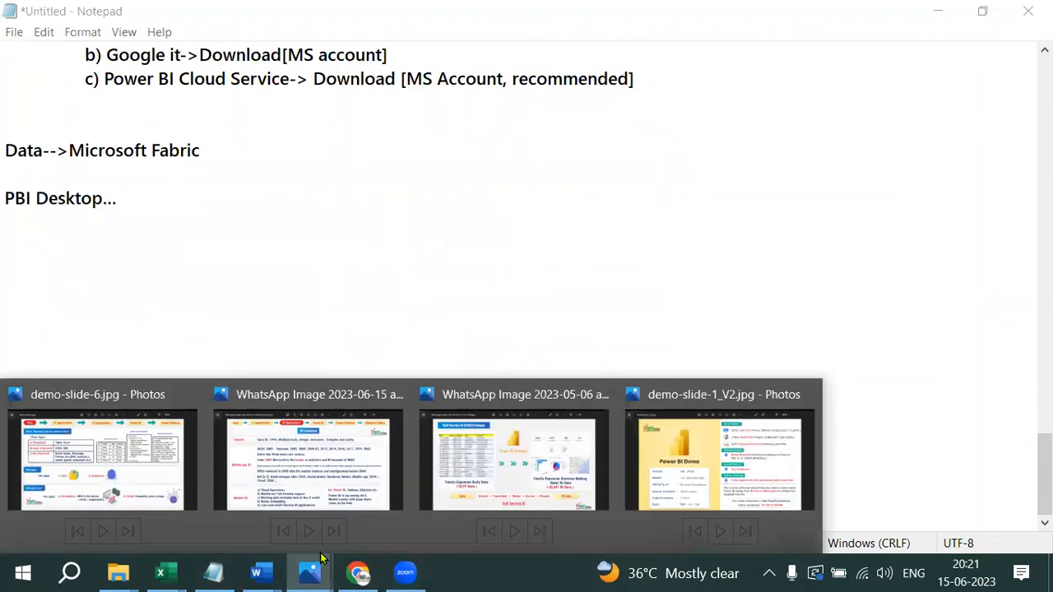